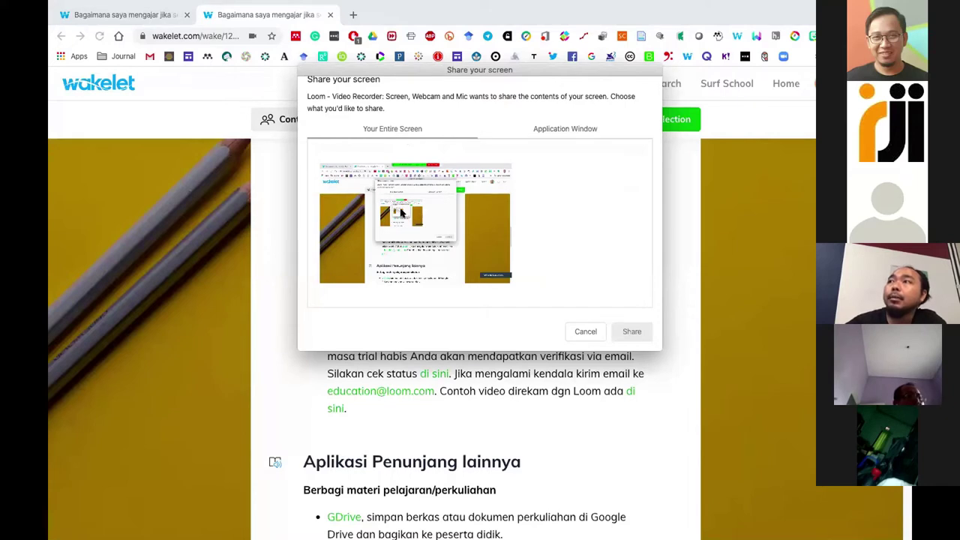
- Choose the entire screen as Loom's recording source and start sharing it
click(573, 130)
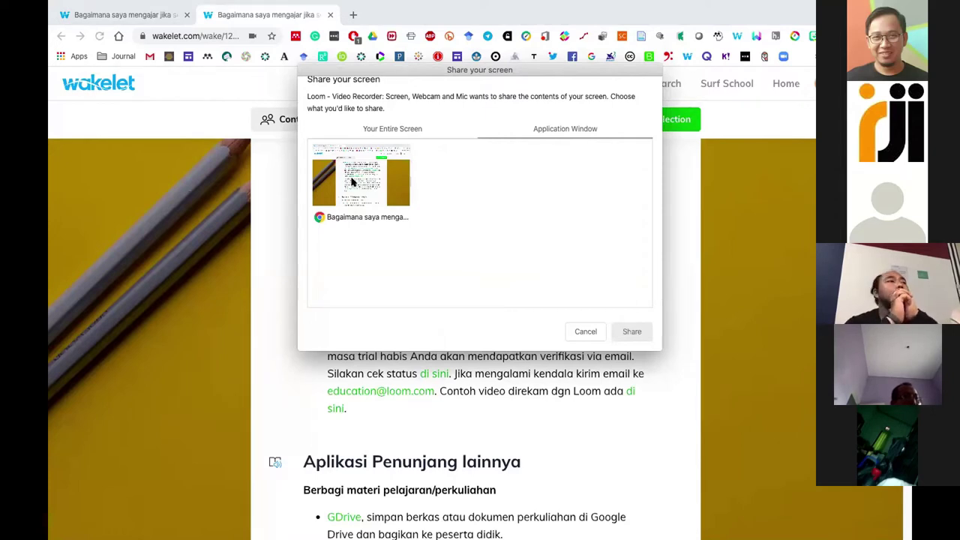
click(390, 129)
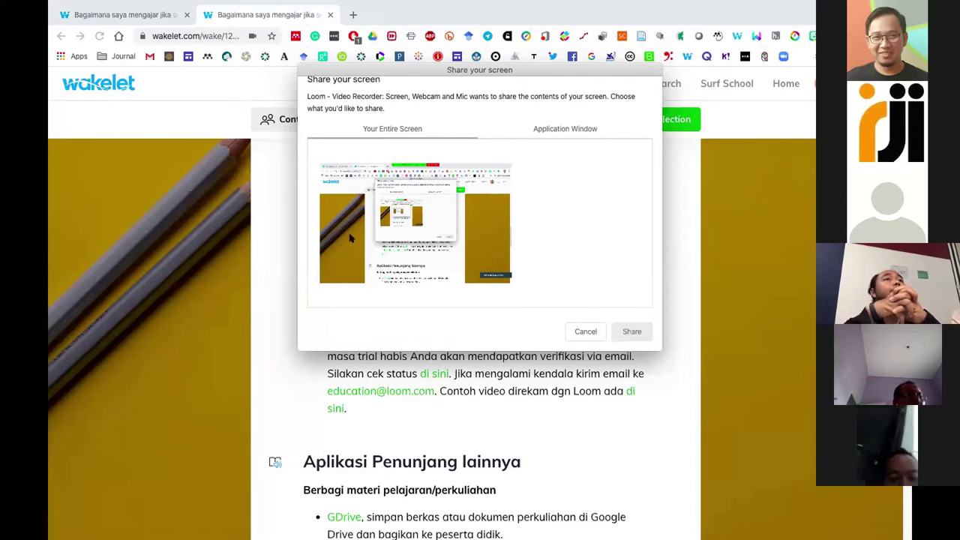
click(398, 195)
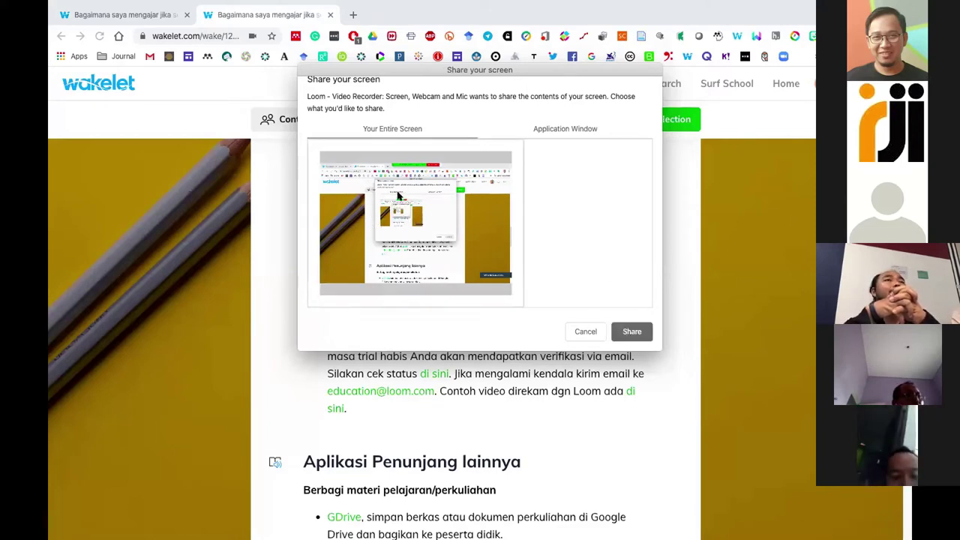
click(631, 332)
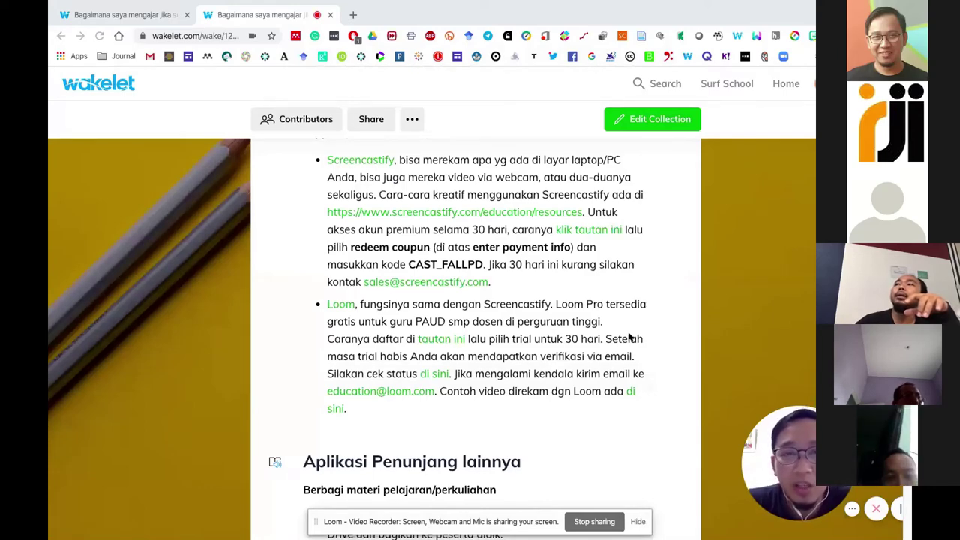
- Switch to Finder, open TeamsforEducation_QuickGuide.pdf from the Downloads folder, and browse back through its last pages
key(ctrl+Left)
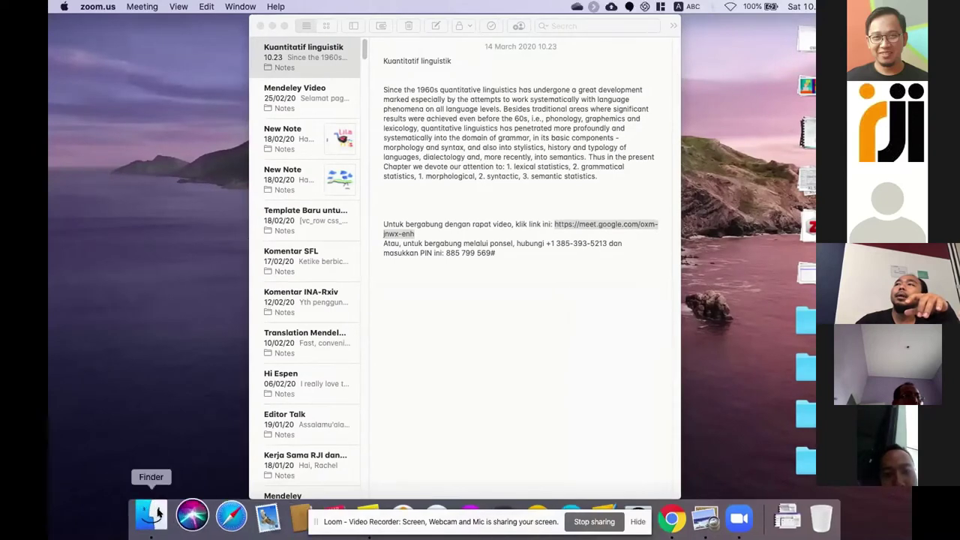
click(159, 512)
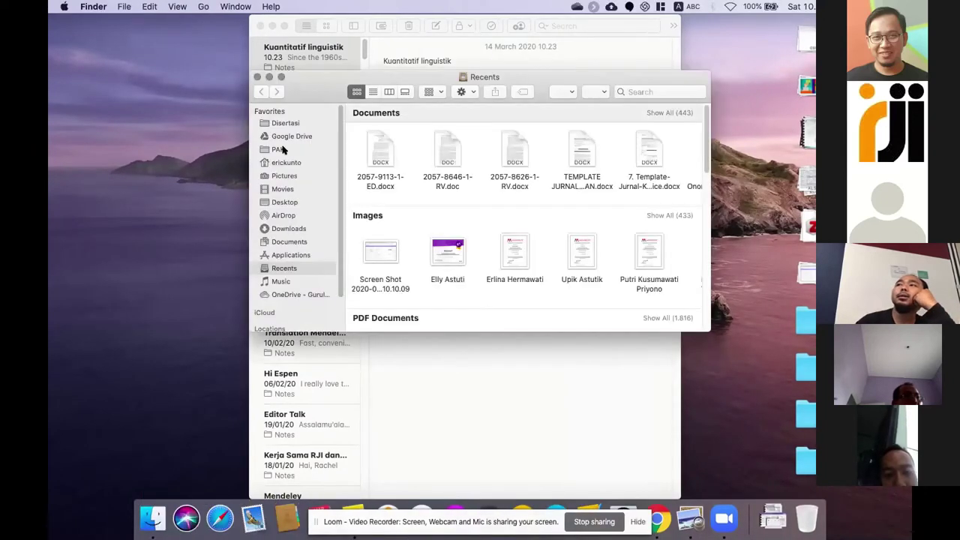
click(290, 228)
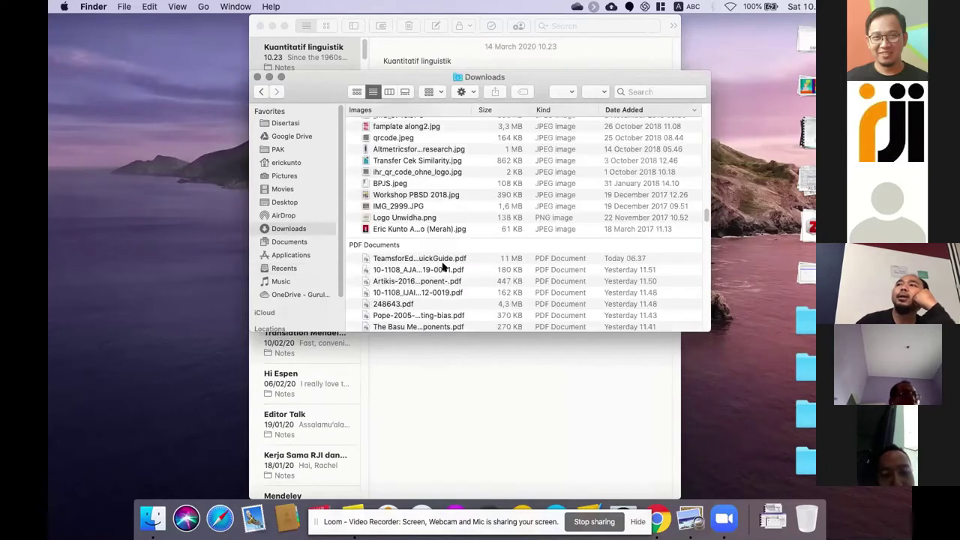
click(435, 258)
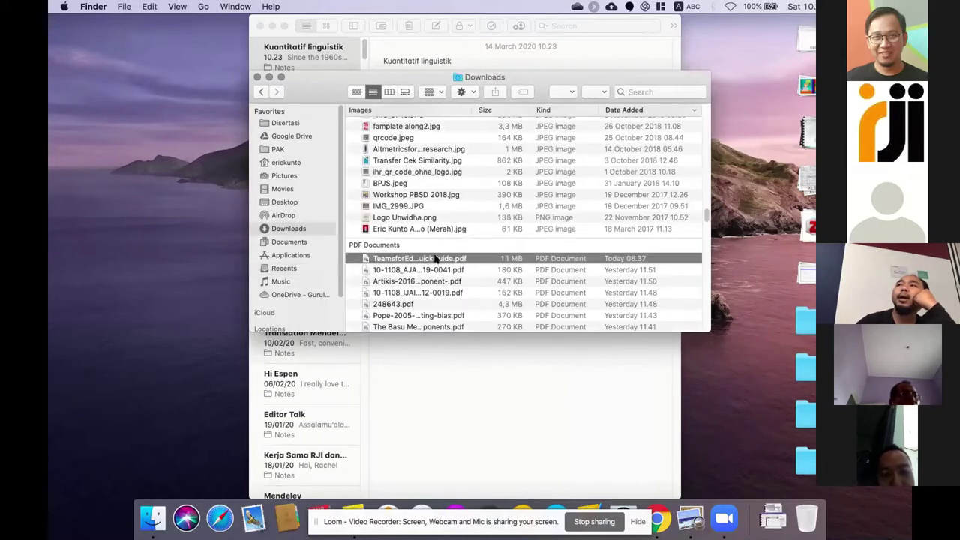
double_click(436, 258)
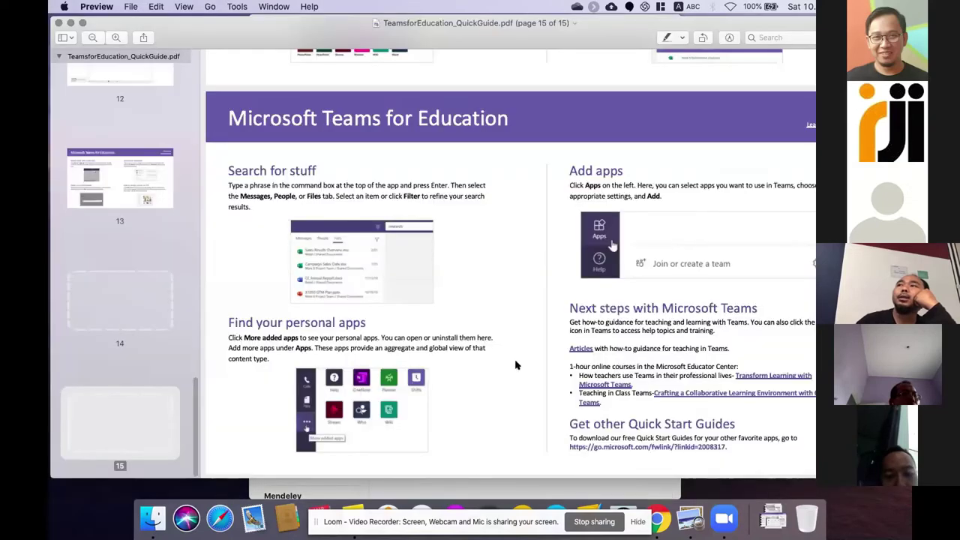
scroll(517, 365, down, 2)
scroll(516, 366, up, 10)
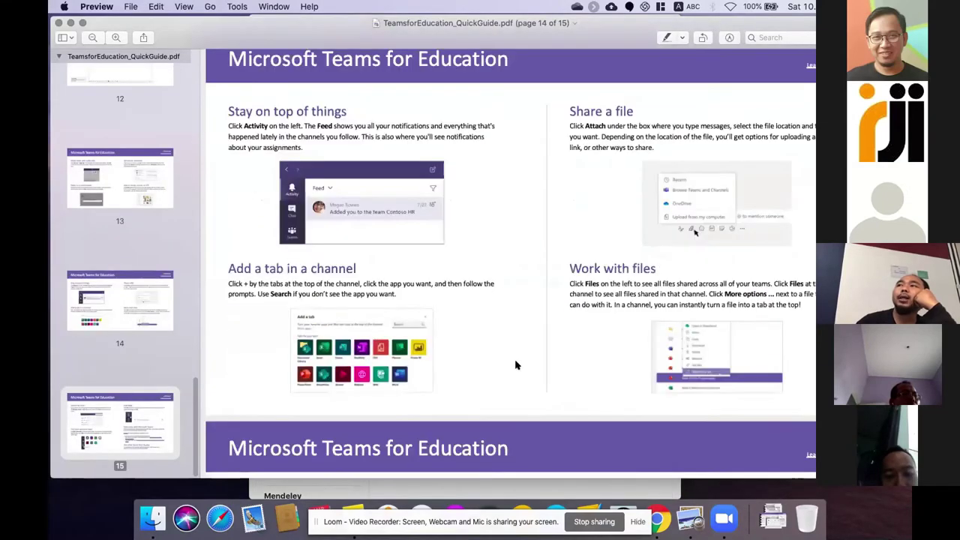
- Return to Chrome and load google.com in a new tab
key(ctrl+Right)
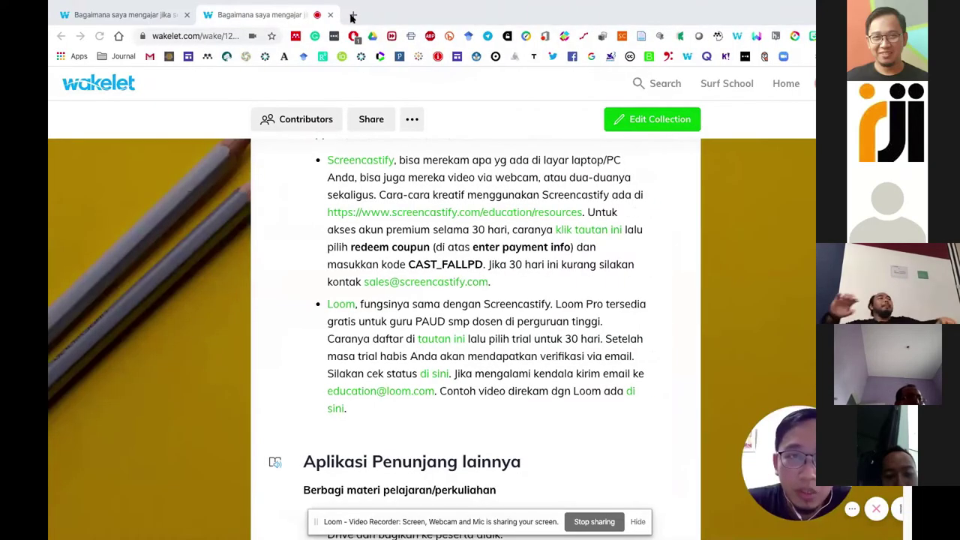
click(353, 15)
text(google.com)
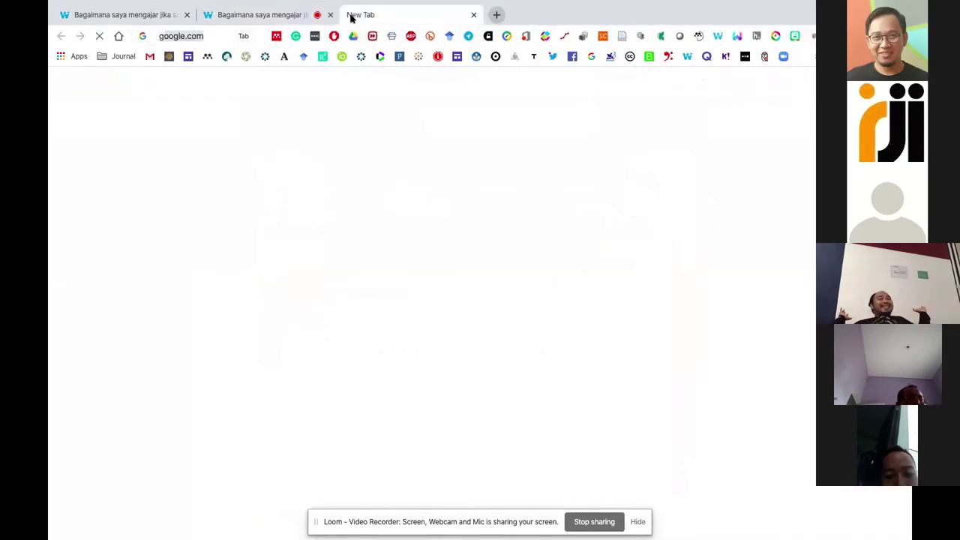
key(Return)
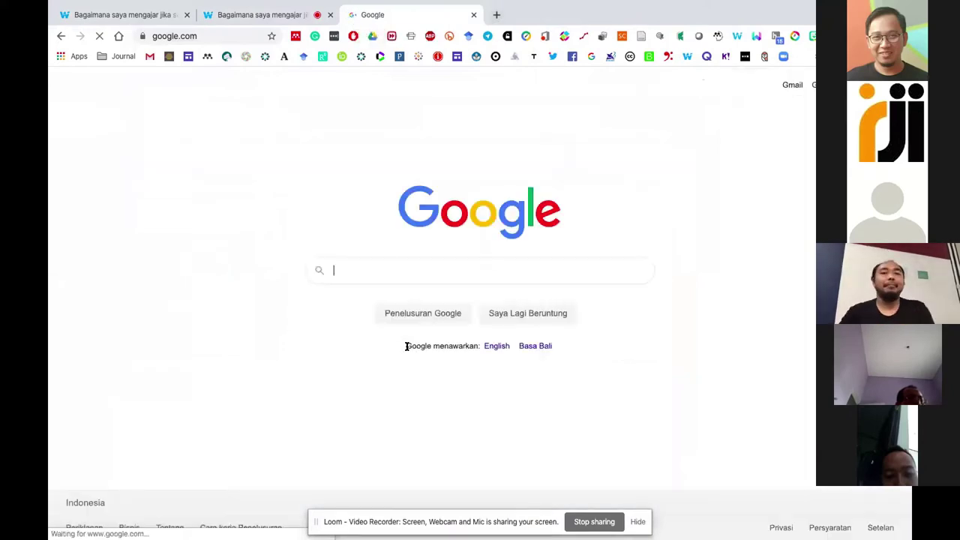
- Switch to the PDF guide, minimise its window, and return to the Google page in Chrome
key(super+Tab)
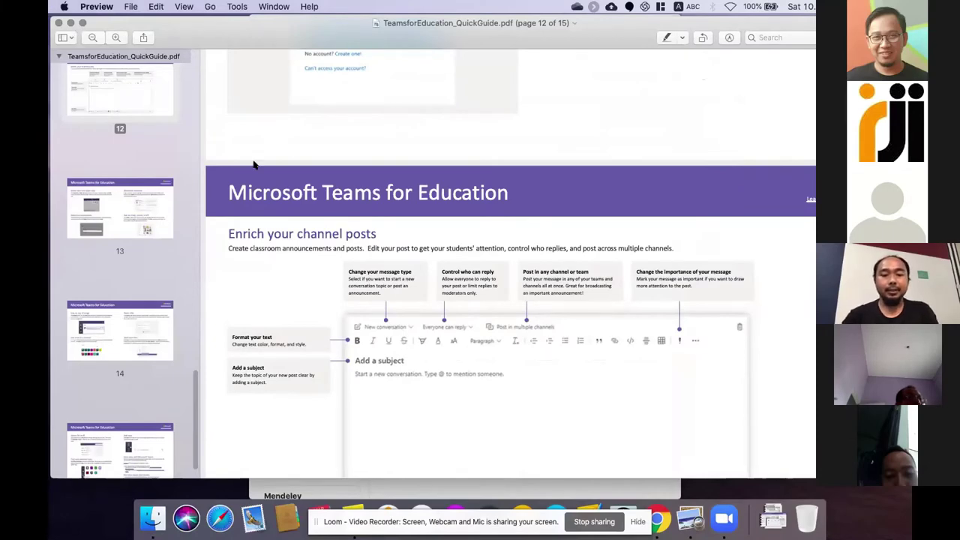
key(super+Tab)
key(super+Tab)
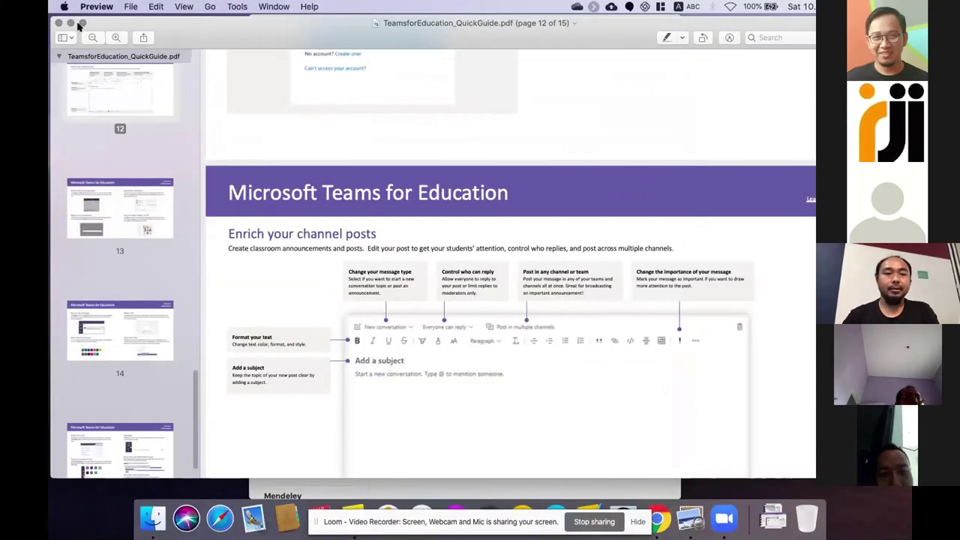
click(72, 23)
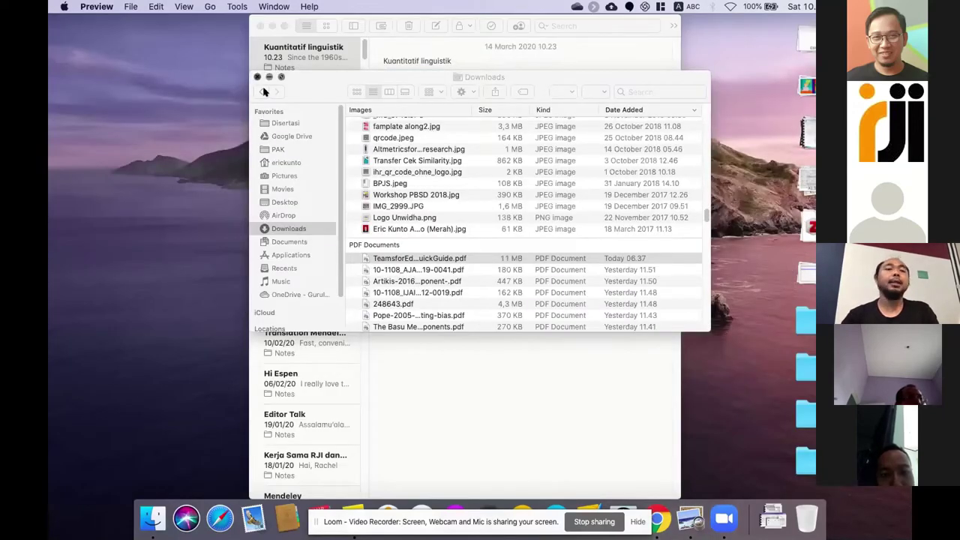
key(super+Tab)
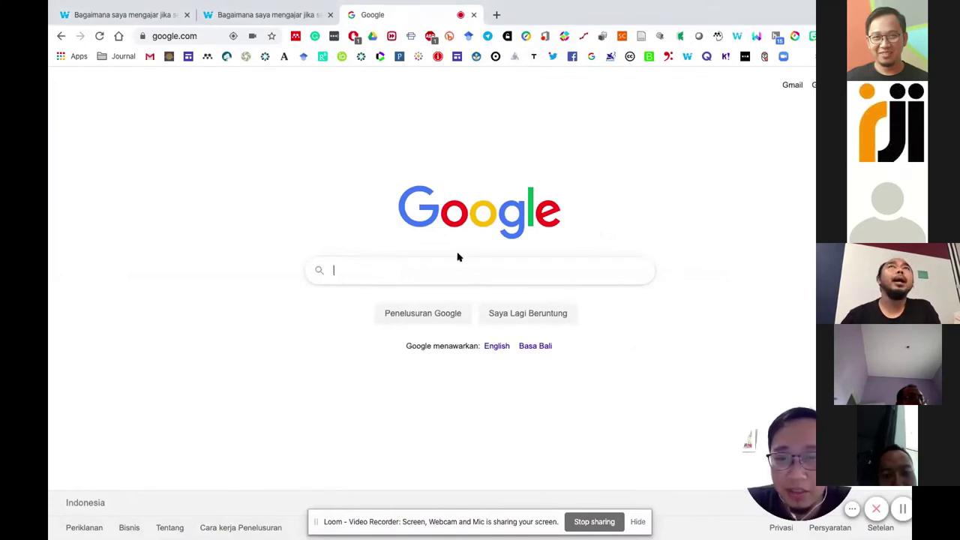
- Stop the Loom screen sharing, play back the beginning of the recording on its share page, and pause it
click(594, 522)
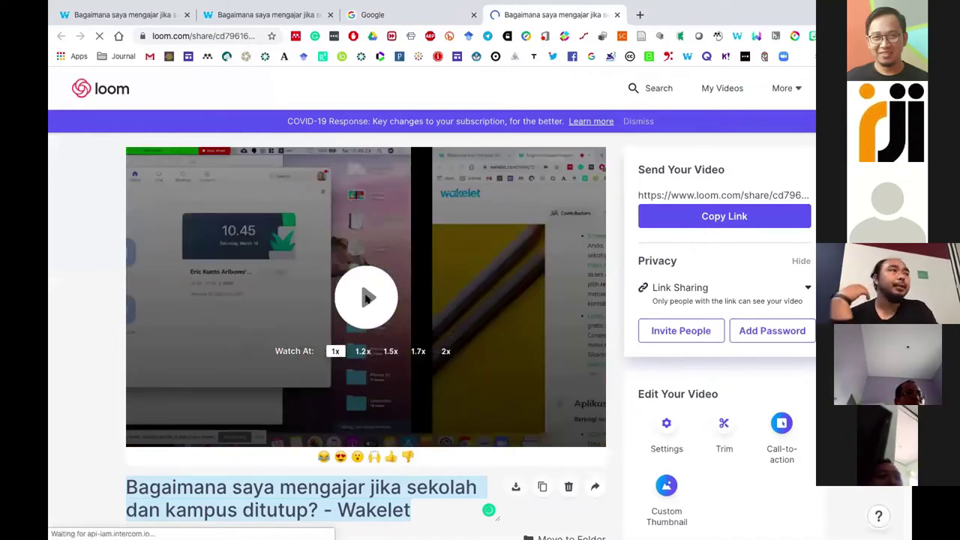
click(366, 299)
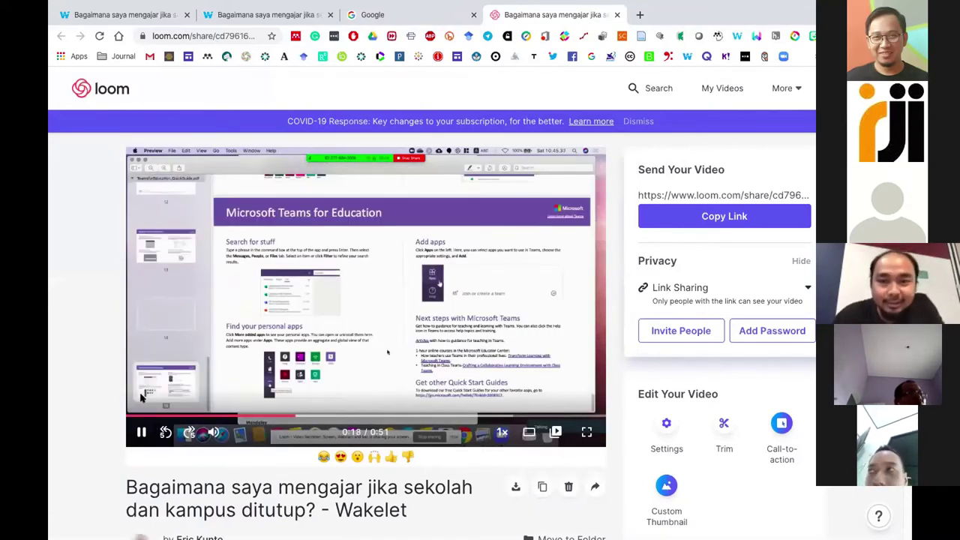
click(140, 432)
scroll(90, 319, down, 3)
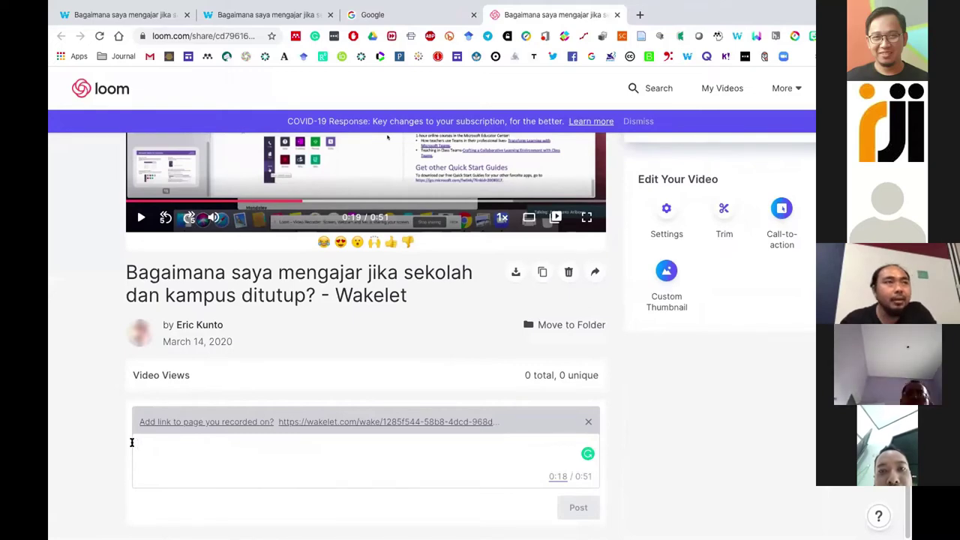
scroll(131, 443, up, 3)
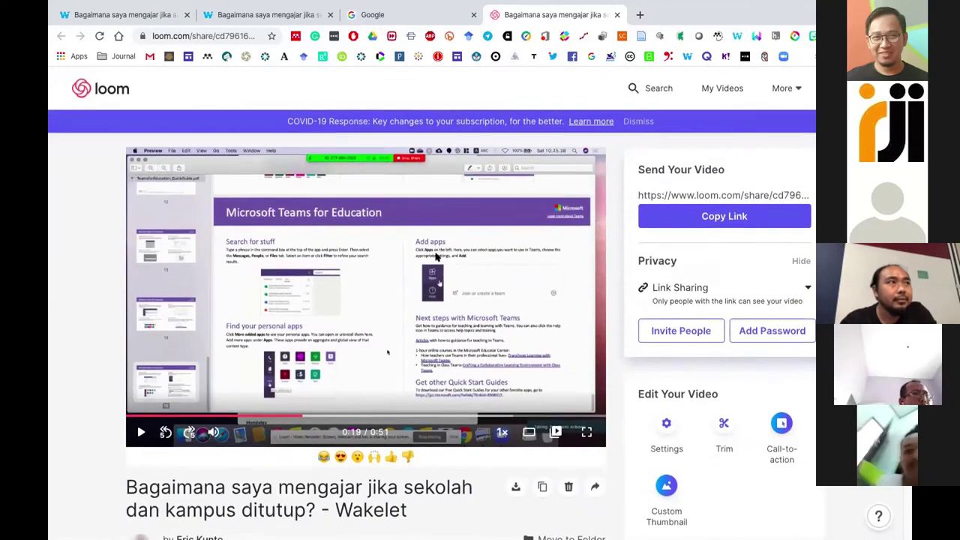
- Copy the recording's share link and open it in Safari
click(740, 213)
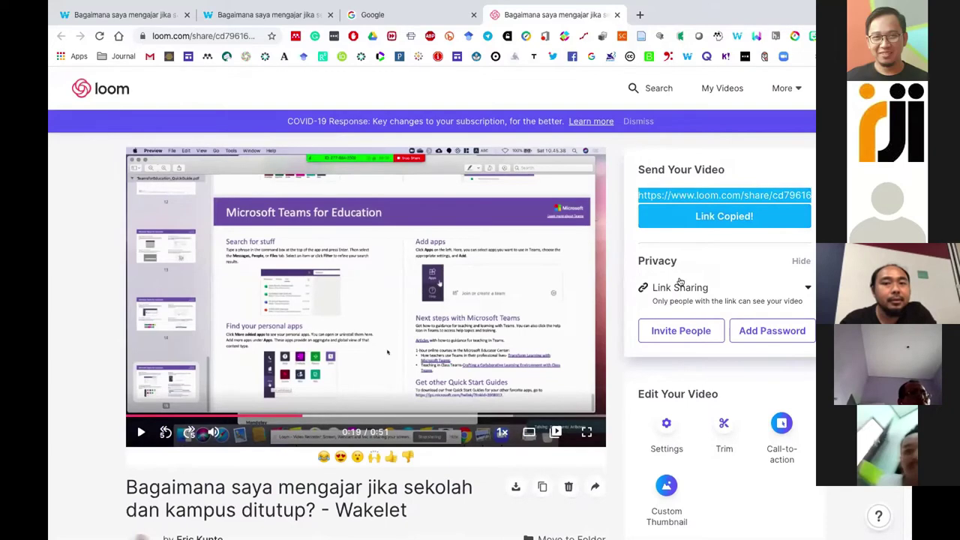
key(super+h)
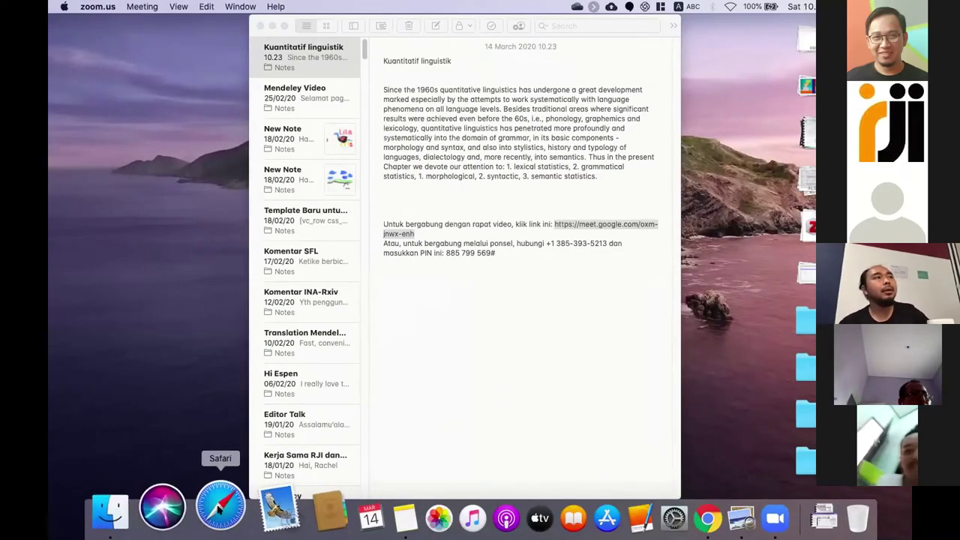
click(219, 510)
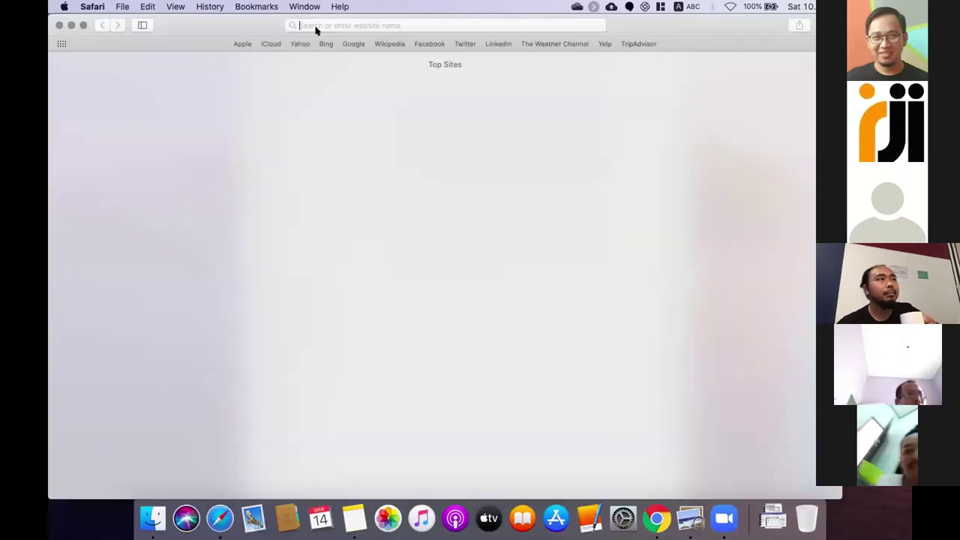
key(super+v)
key(Return)
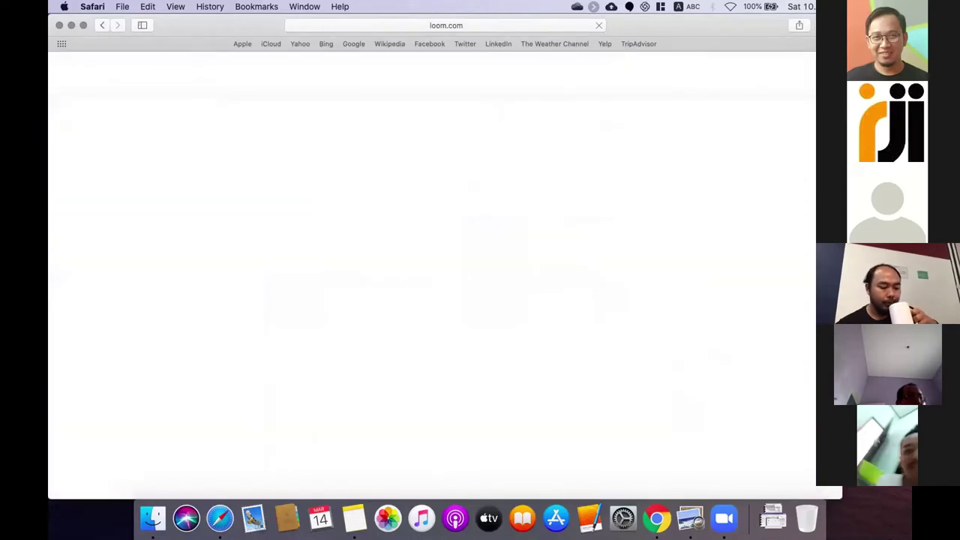
- Write the placeholder comment "kjshd kh askjhkjahskd jkkjash kjahs jhask d" below the shared video without posting it
scroll(438, 216, down, 5)
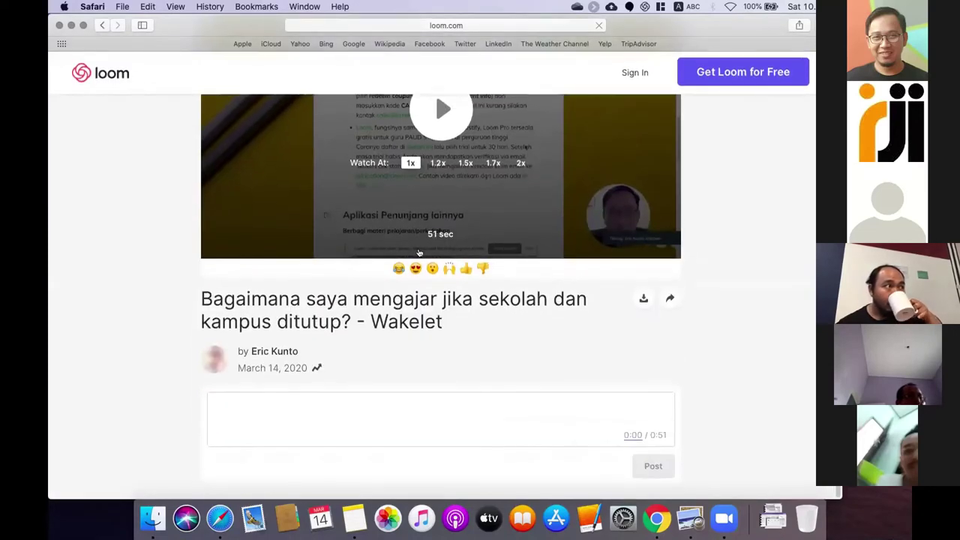
click(317, 420)
text(kjshd kh askjh)
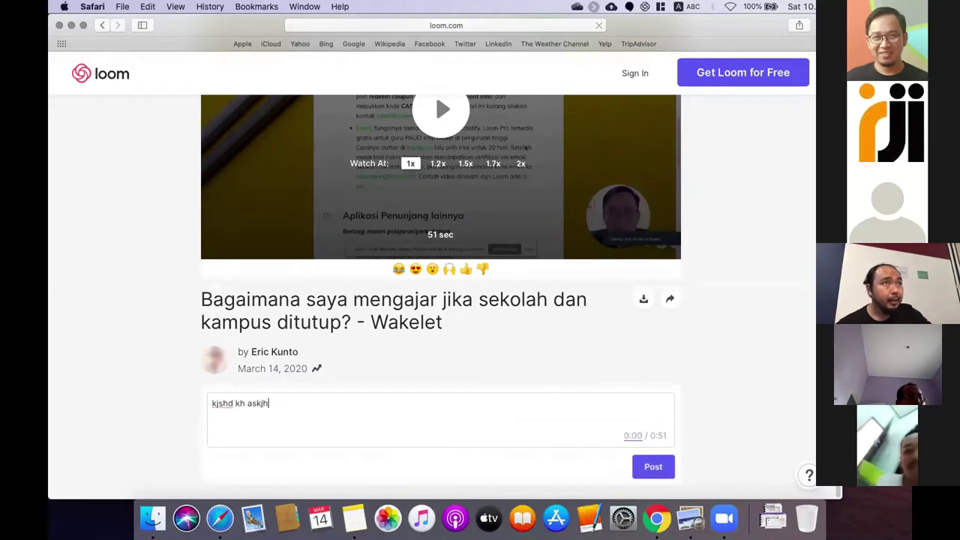
text(kjahskd jkkjash kjahs jhask d)
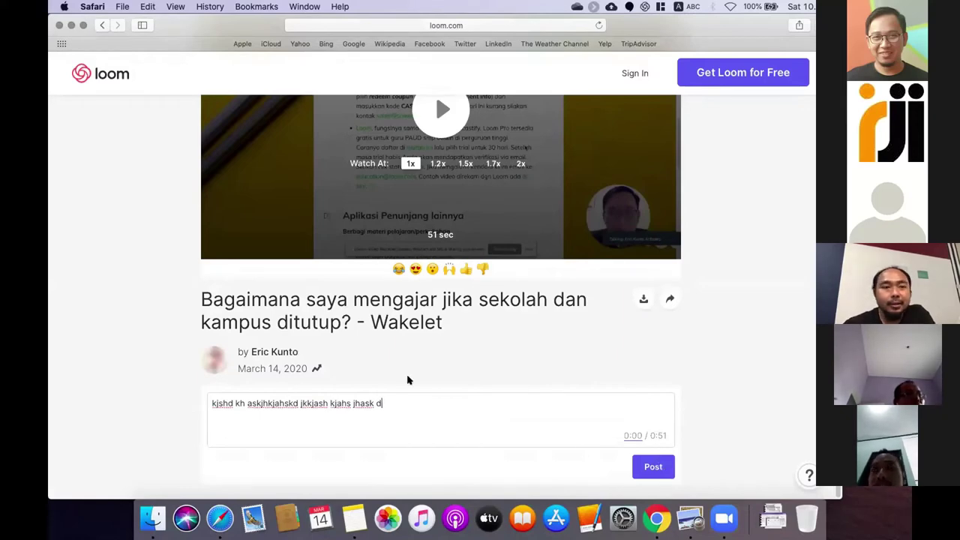
- Return to the recording's Loom page in Chrome and check the file format choices for downloading the video, cancelling the save
key(ctrl+Right)
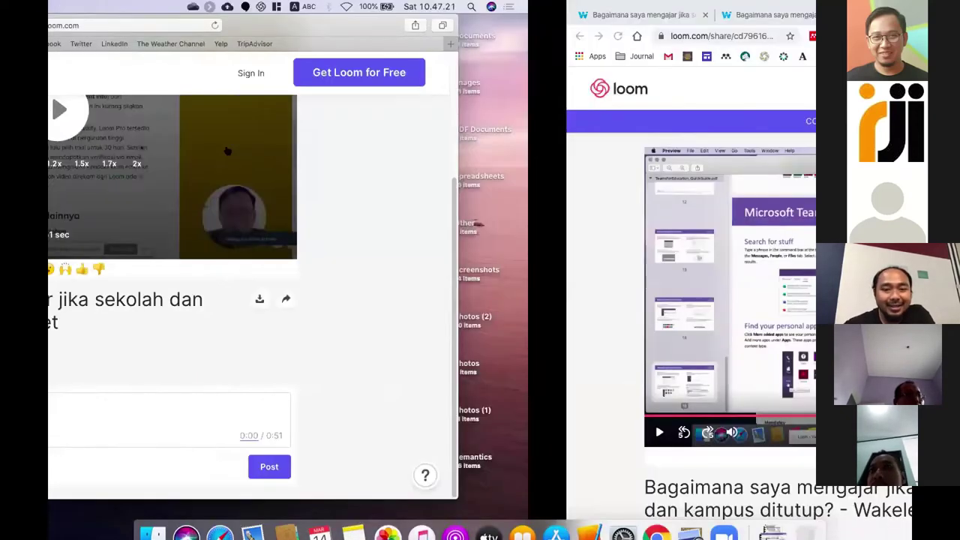
scroll(649, 421, down, 3)
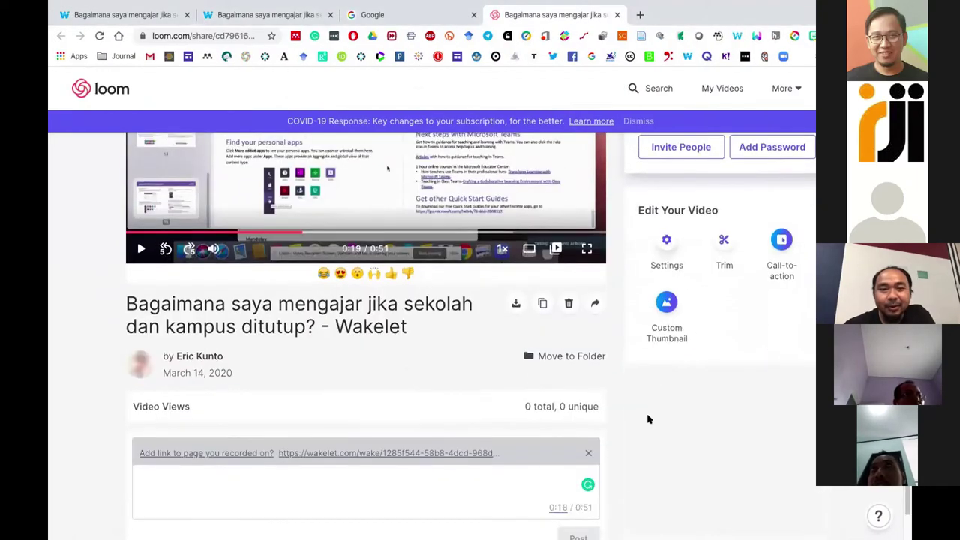
scroll(728, 325, up, 2)
scroll(432, 336, up, 1)
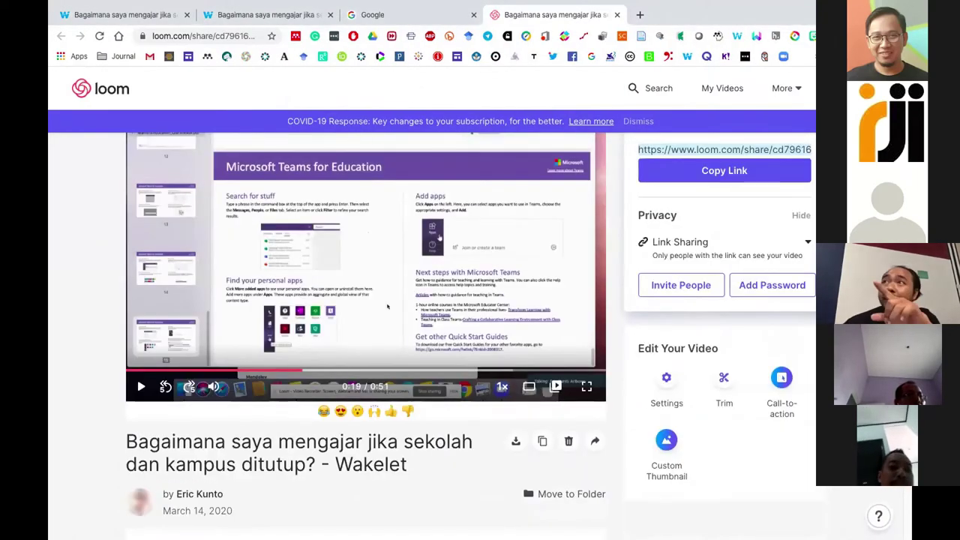
scroll(483, 450, down, 1)
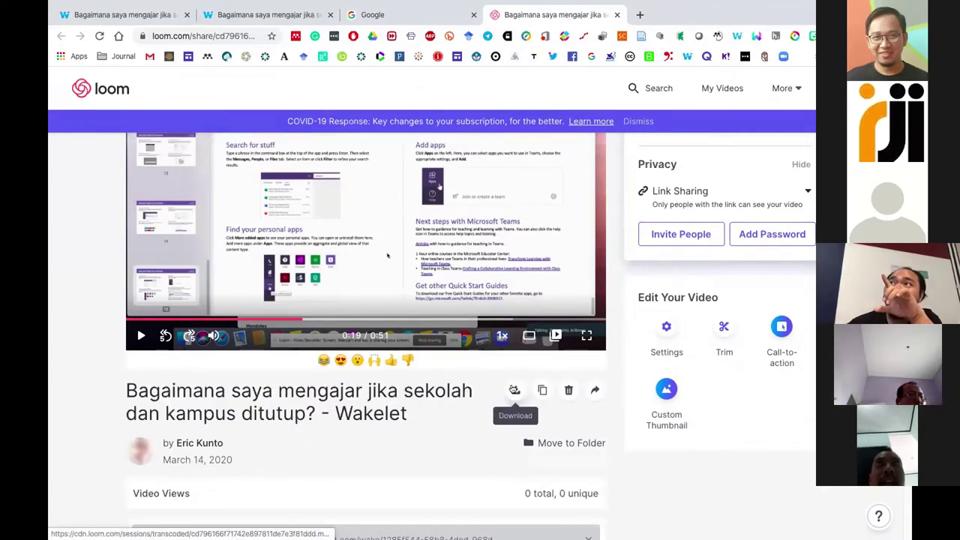
click(515, 390)
scroll(514, 388, down, 1)
scroll(514, 388, down, 2)
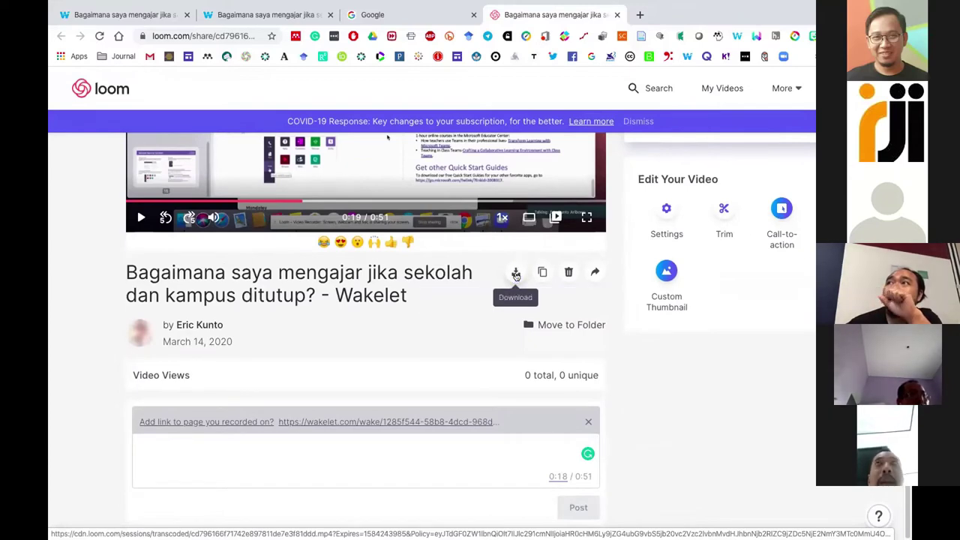
click(515, 273)
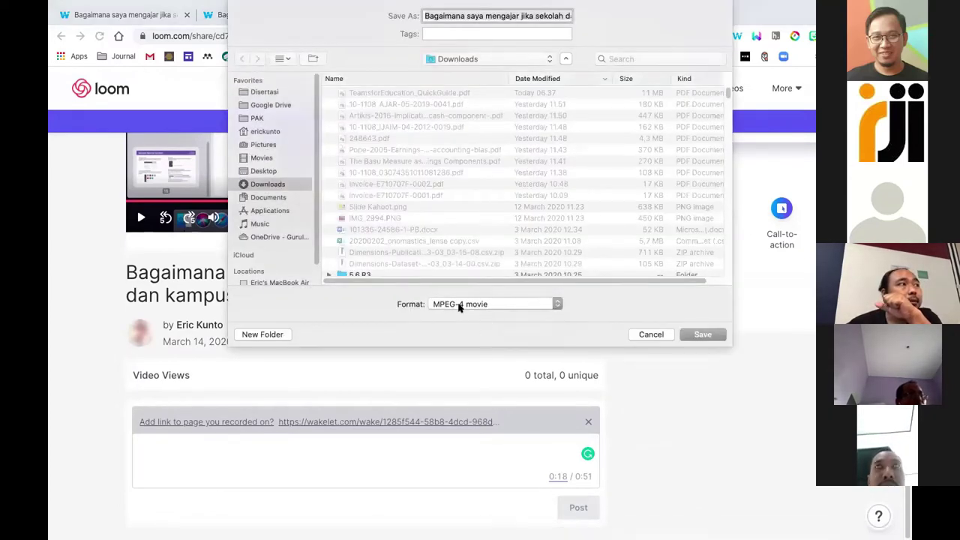
click(473, 304)
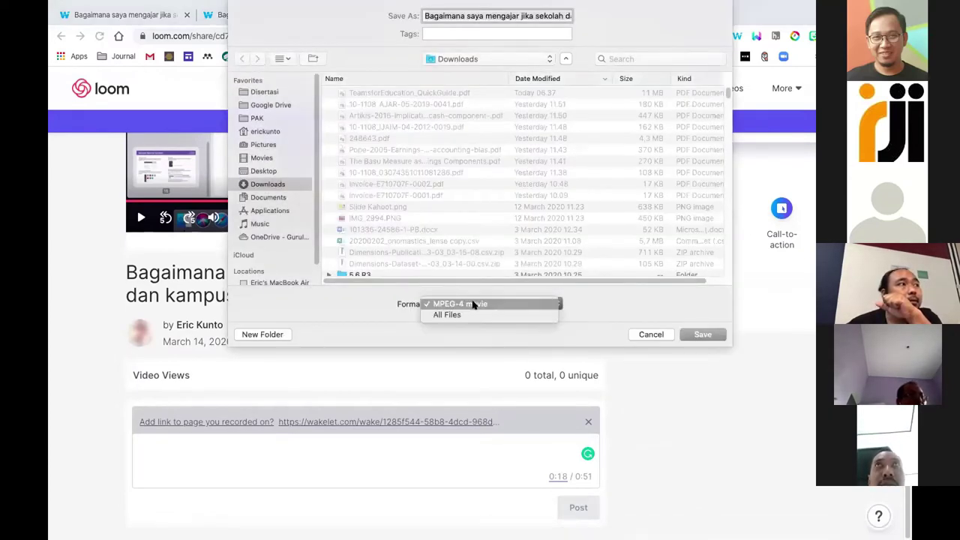
click(650, 334)
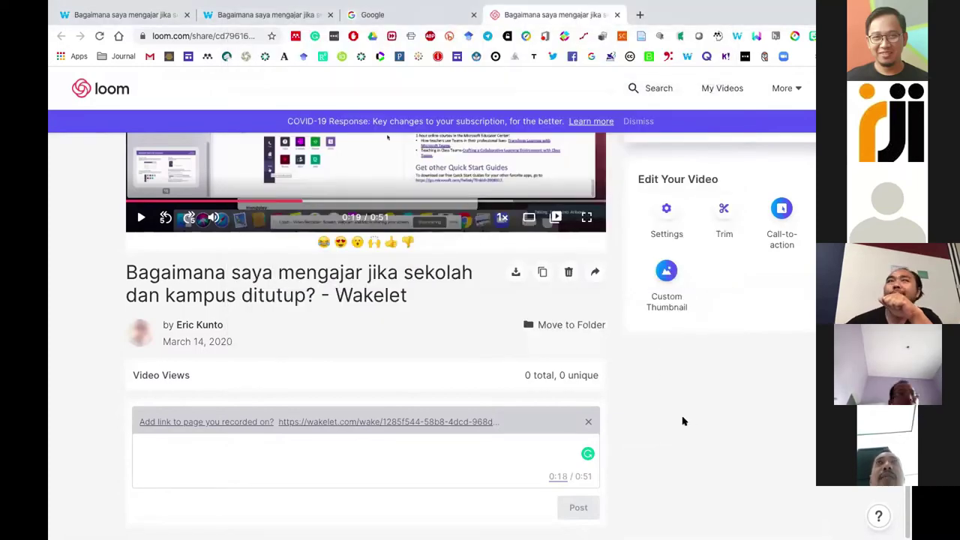
- View the sharing options of the Loom video and close the list without choosing one
scroll(651, 401, up, 1)
click(594, 333)
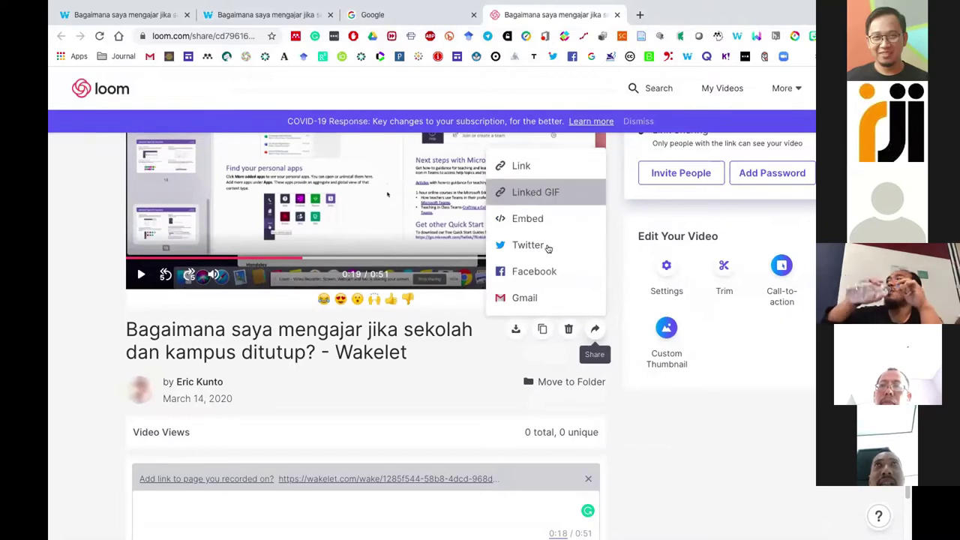
click(782, 380)
scroll(782, 379, up, 3)
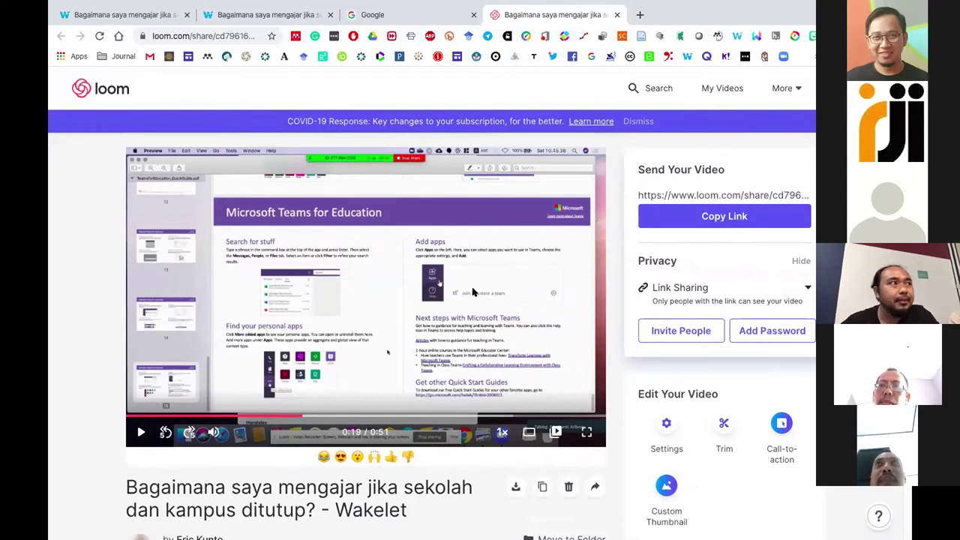
scroll(376, 304, down, 3)
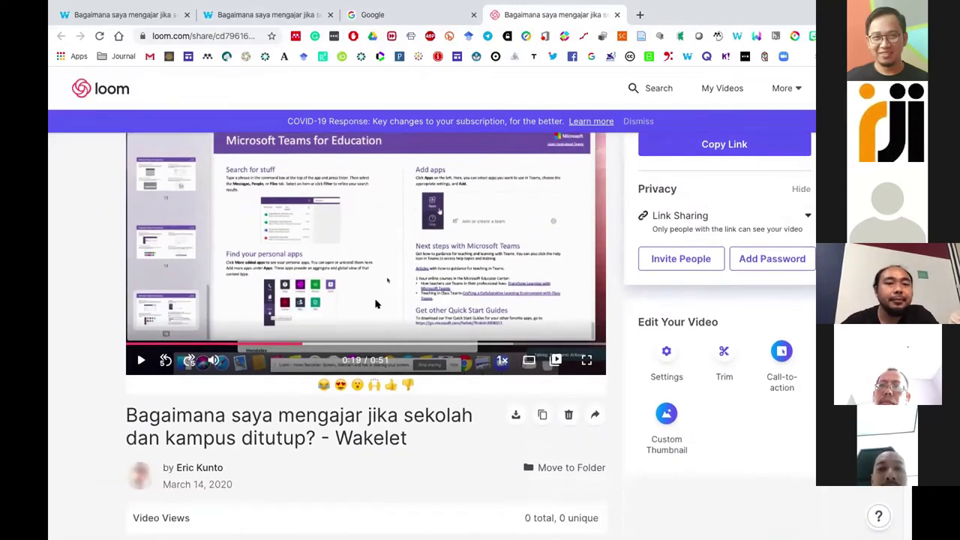
scroll(402, 223, up, 3)
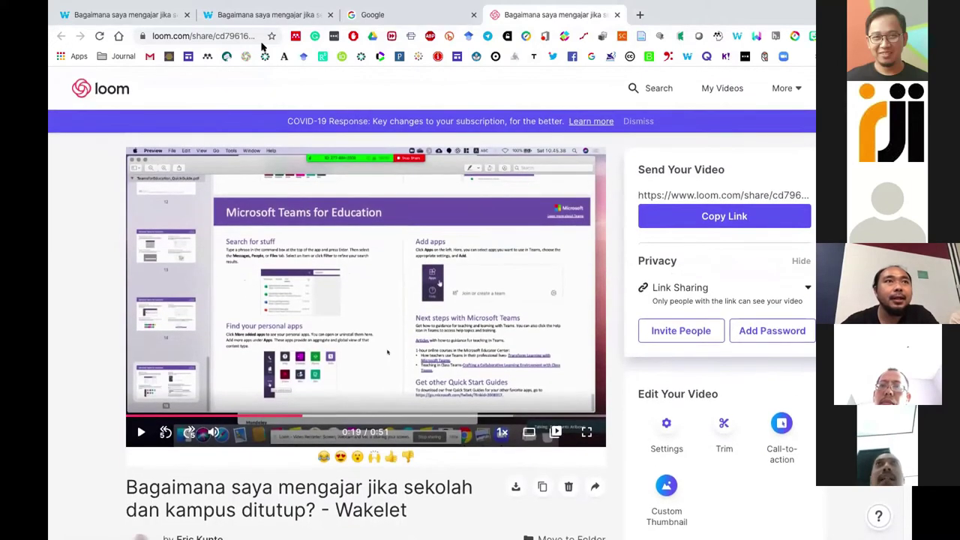
- Switch to the Wakelet collection and read its paragraph about Loom
click(272, 12)
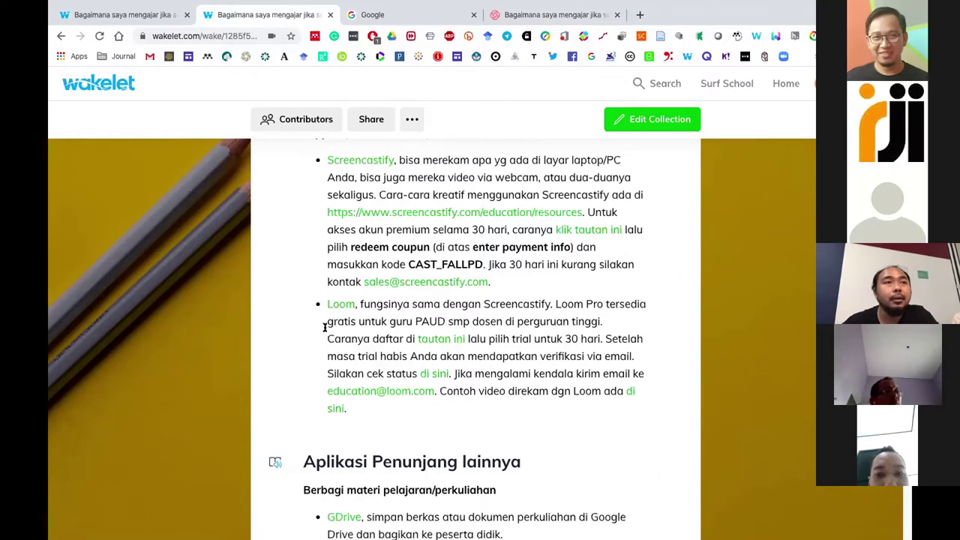
scroll(522, 306, down, 1)
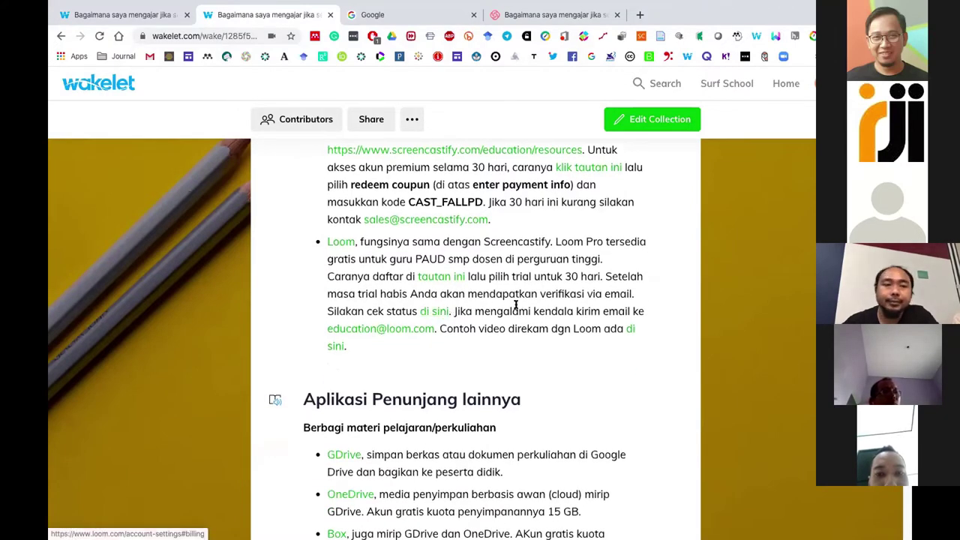
scroll(590, 244, down, 1)
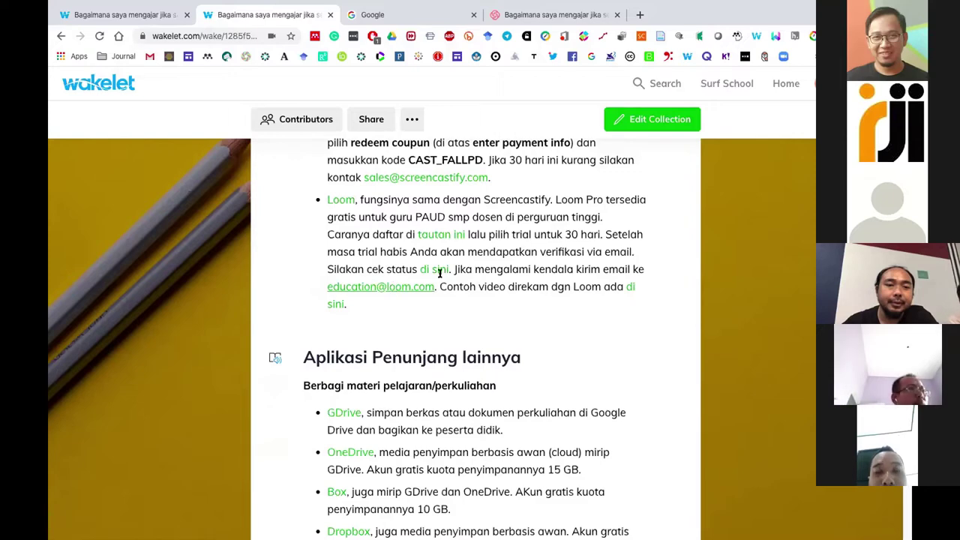
- Highlight the "Live (langsung)" heading and the words "materi direkam" in the Flipped heading, and clear the highlight
scroll(439, 273, up, 5)
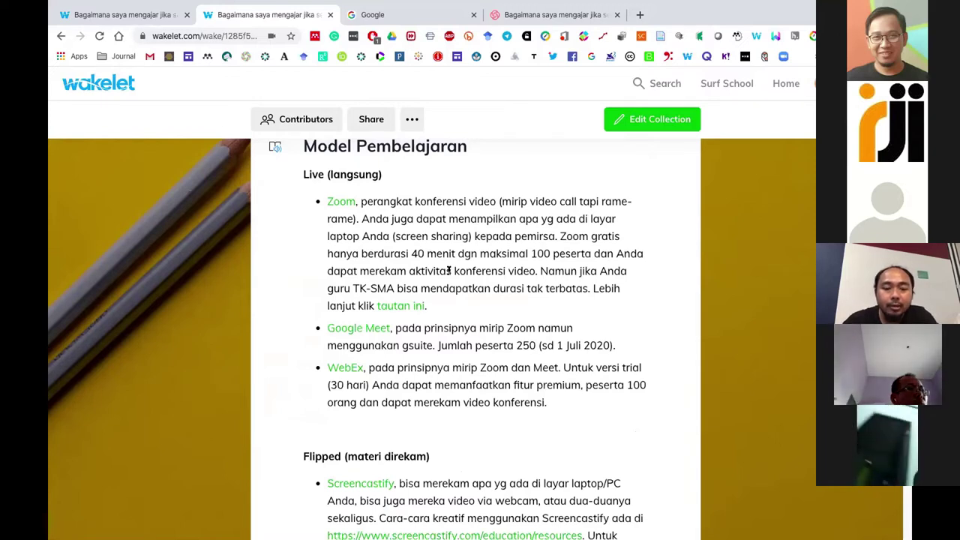
drag(299, 175, 386, 174)
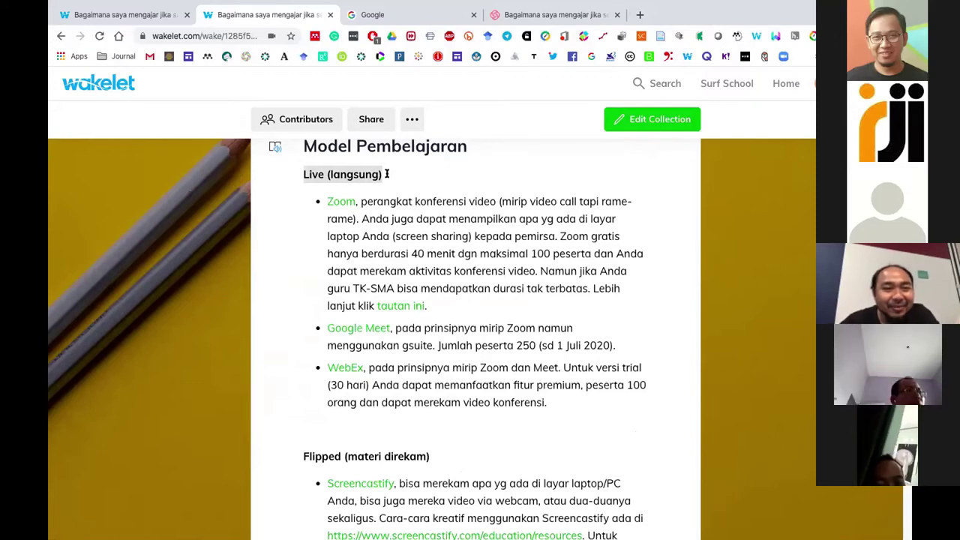
scroll(400, 236, down, 3)
drag(347, 247, 428, 241)
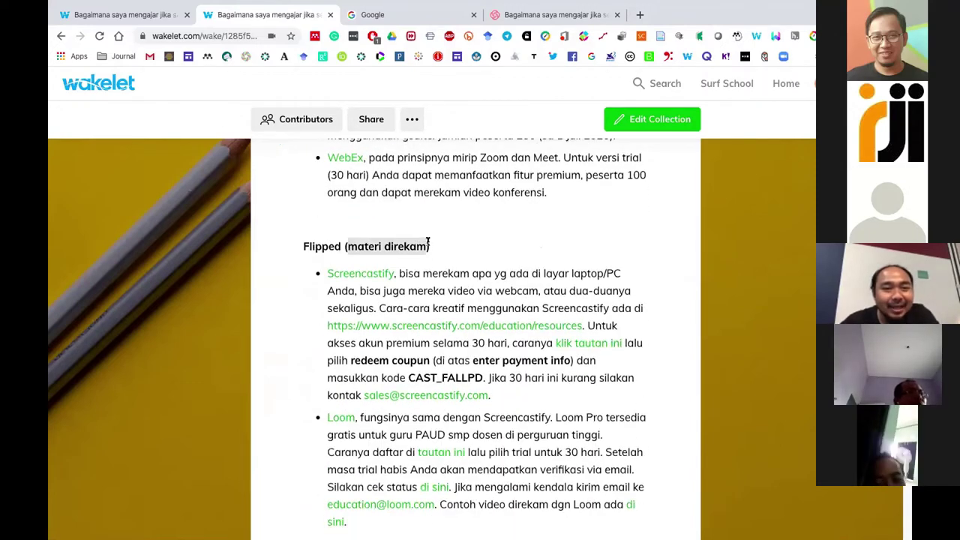
click(456, 246)
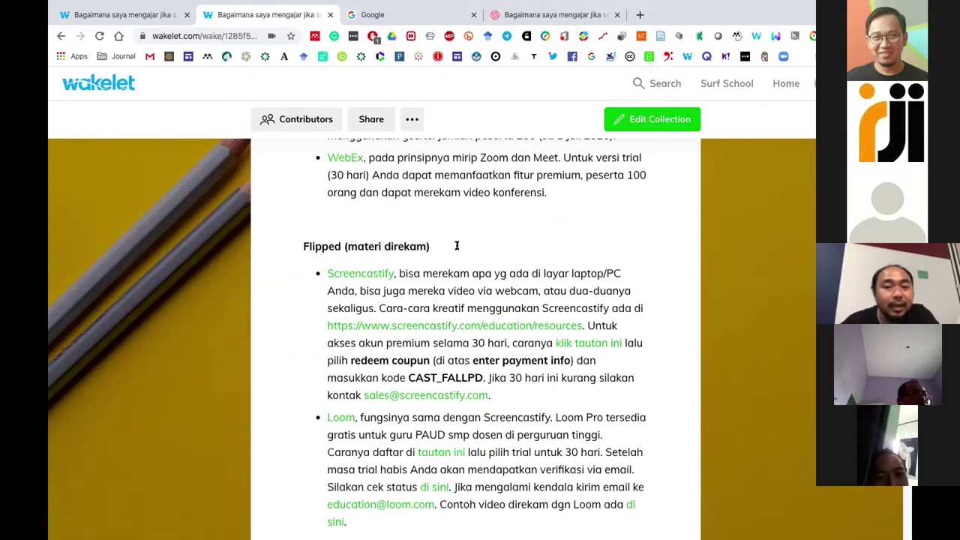
- Review the Wakelet collection's Model Pembelajaran and Aplikasi Penunjang lainnya sections, ending at the Flipped (materi direkam) list
scroll(456, 246, down, 5)
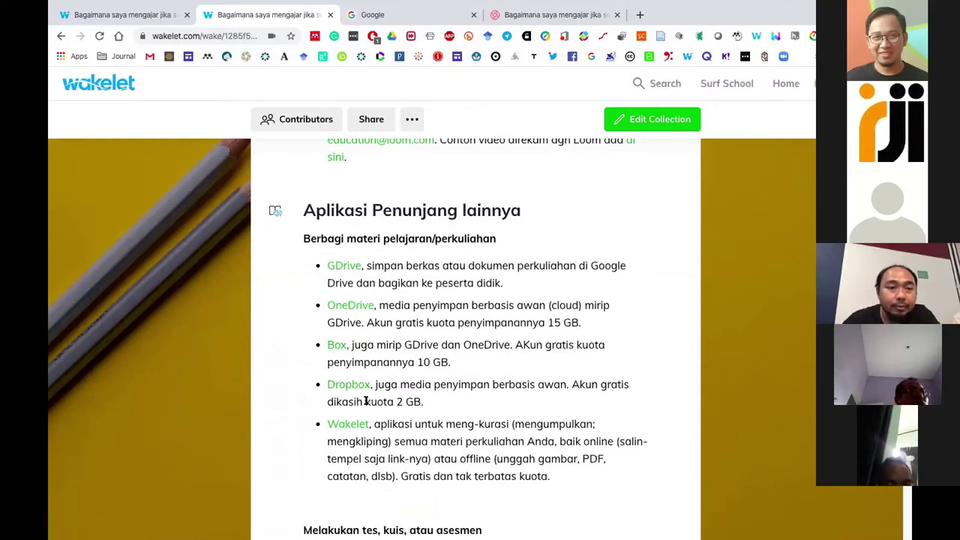
scroll(450, 315, up, 4)
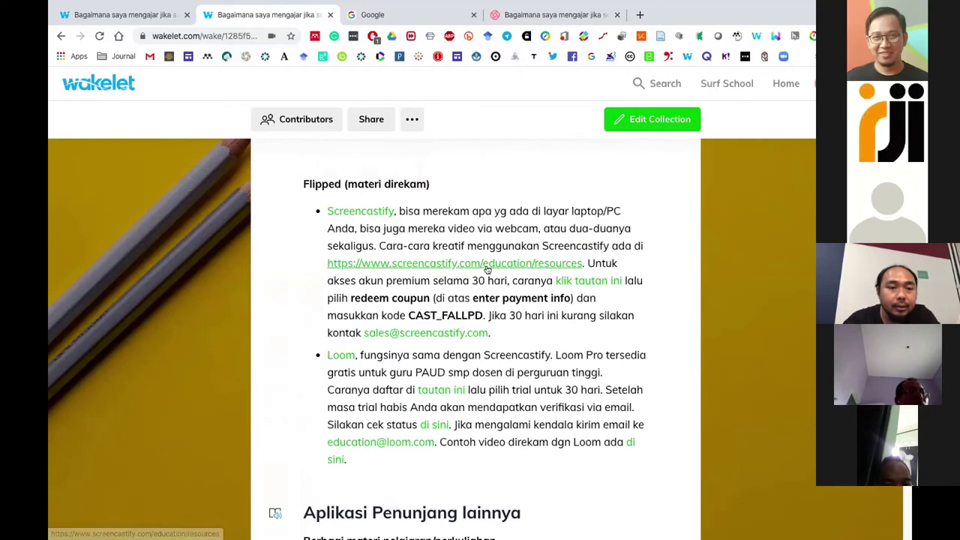
scroll(487, 270, down, 3)
scroll(501, 274, up, 5)
scroll(502, 272, up, 1)
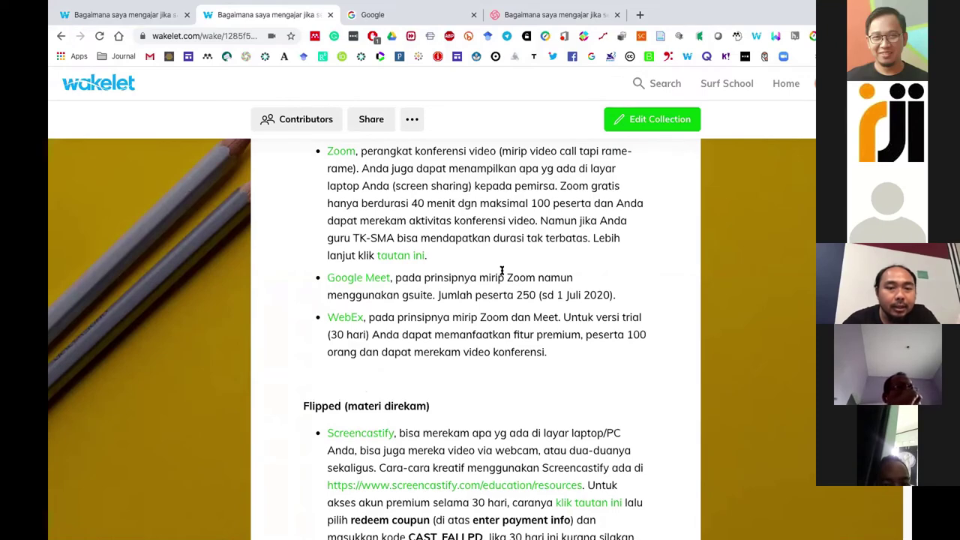
scroll(502, 272, up, 4)
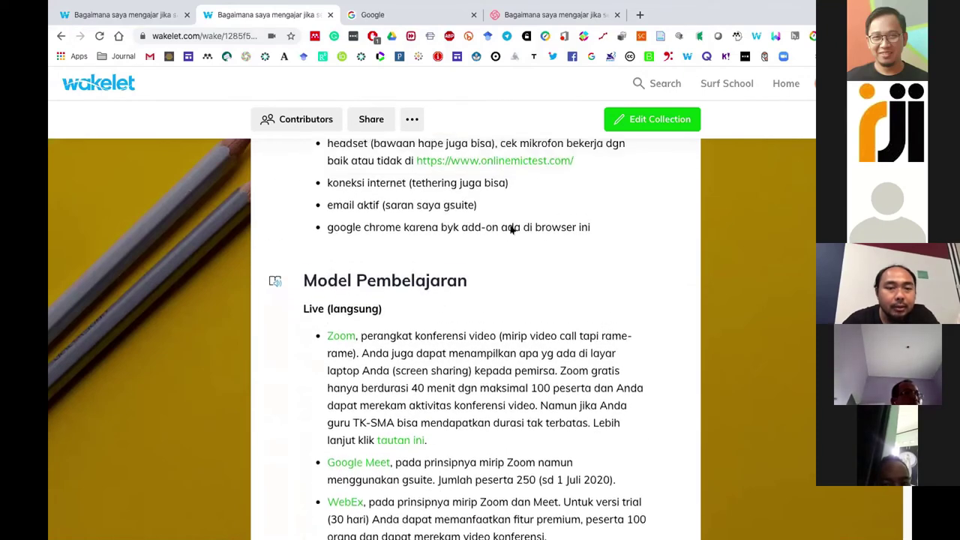
scroll(510, 229, down, 6)
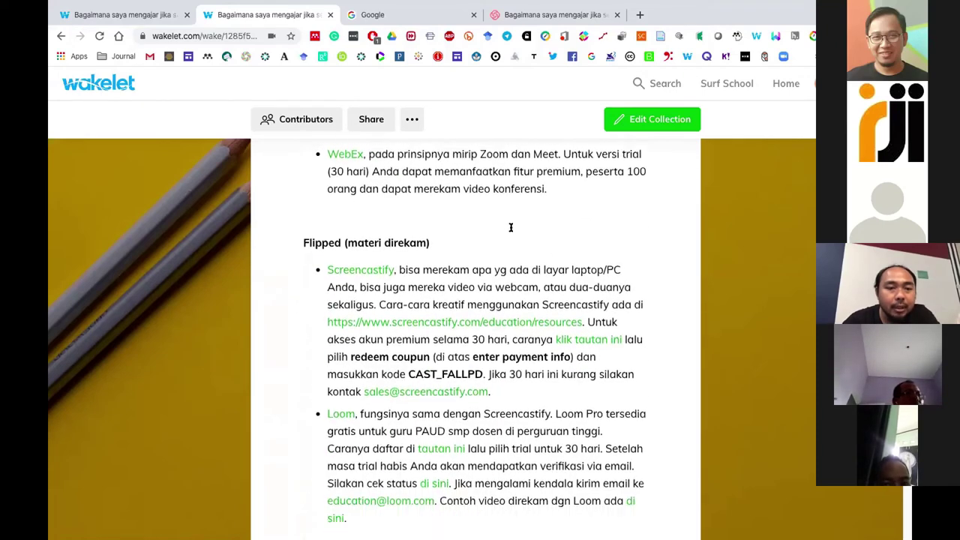
scroll(511, 230, up, 1)
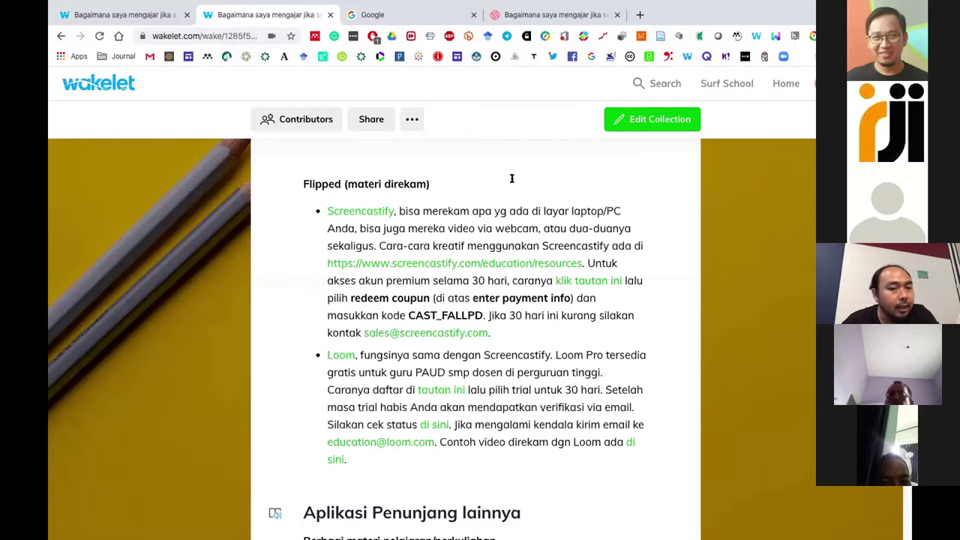
key(super+Tab)
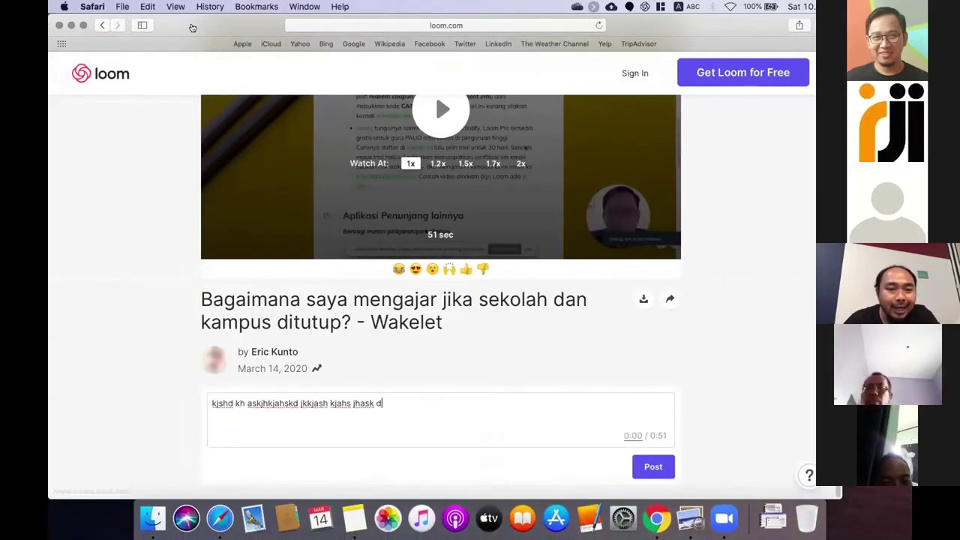
key(super+Tab)
mouse_move(559, 525)
click(720, 510)
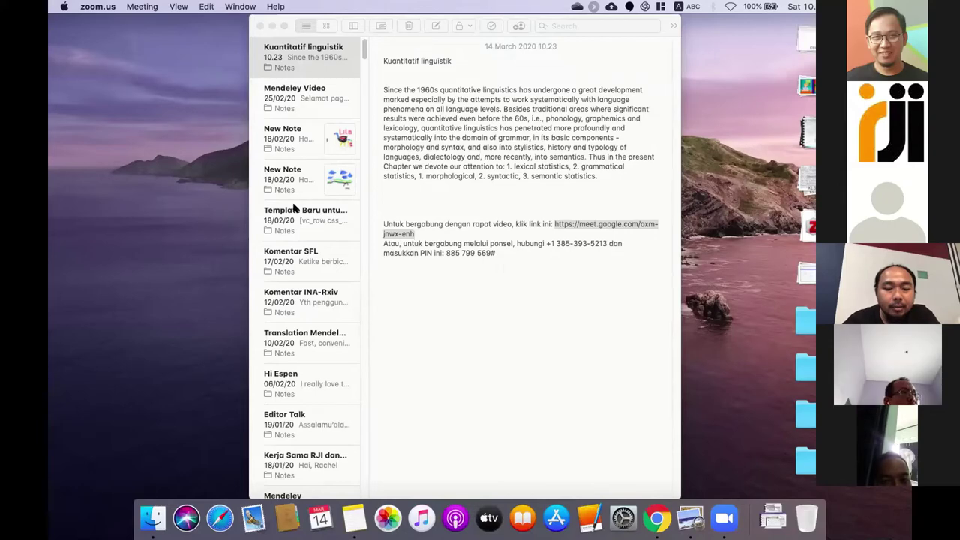
key(super+Tab)
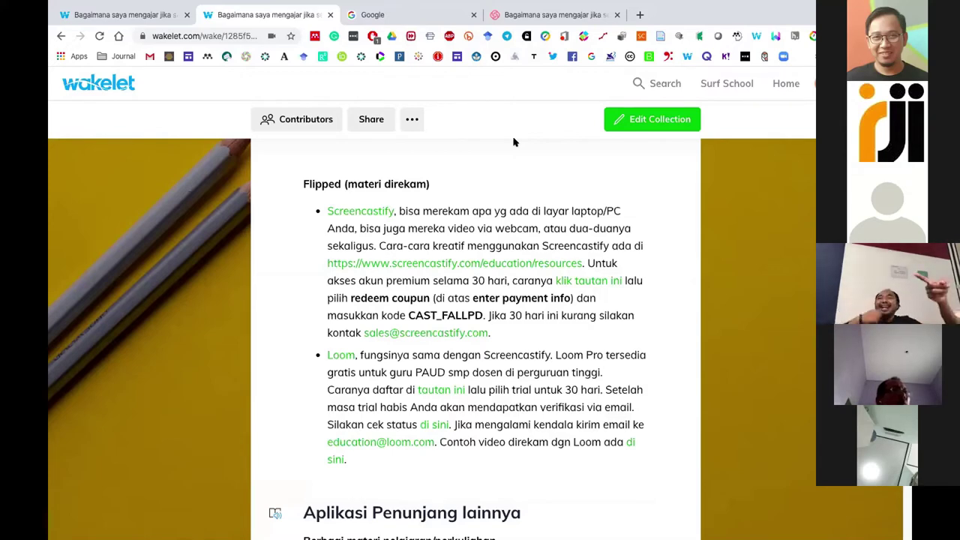
key(super+Tab)
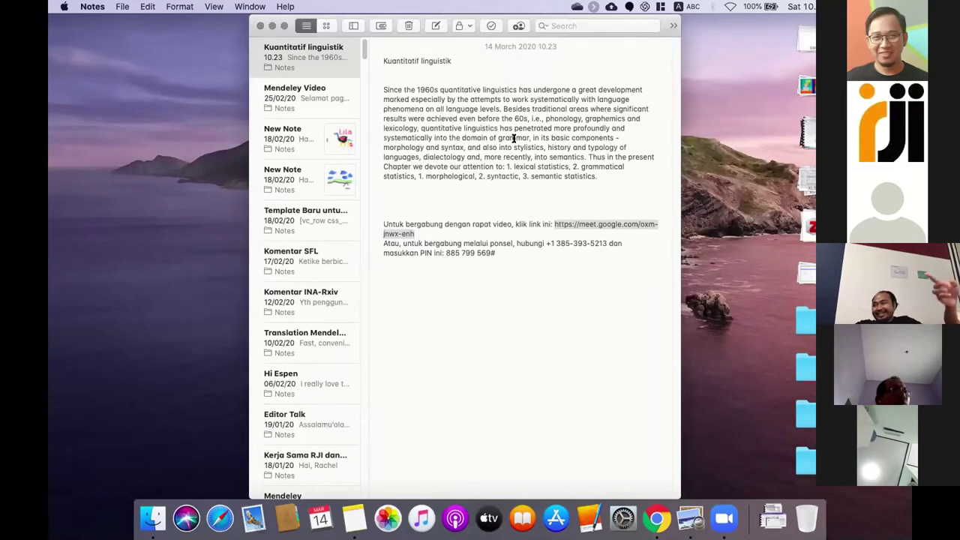
key(super+Tab)
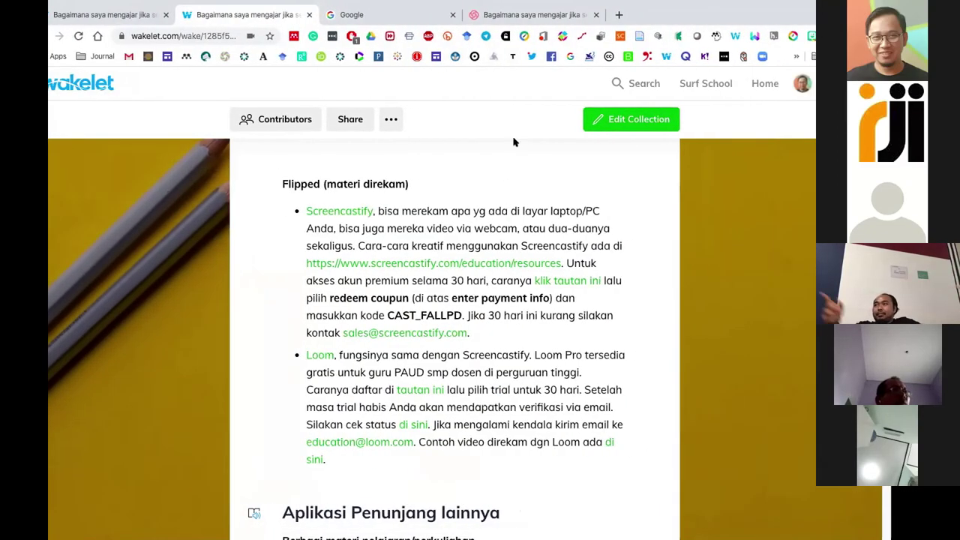
key(super+Tab)
key(super+Tab)
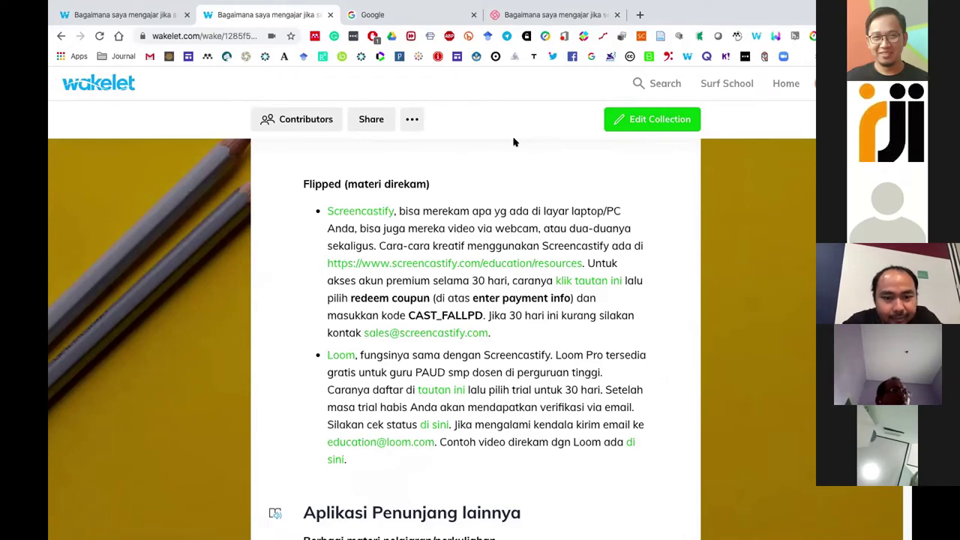
- Go back to the beginning of the Wakelet collection and switch to the open Google page
scroll(513, 209, up, 4)
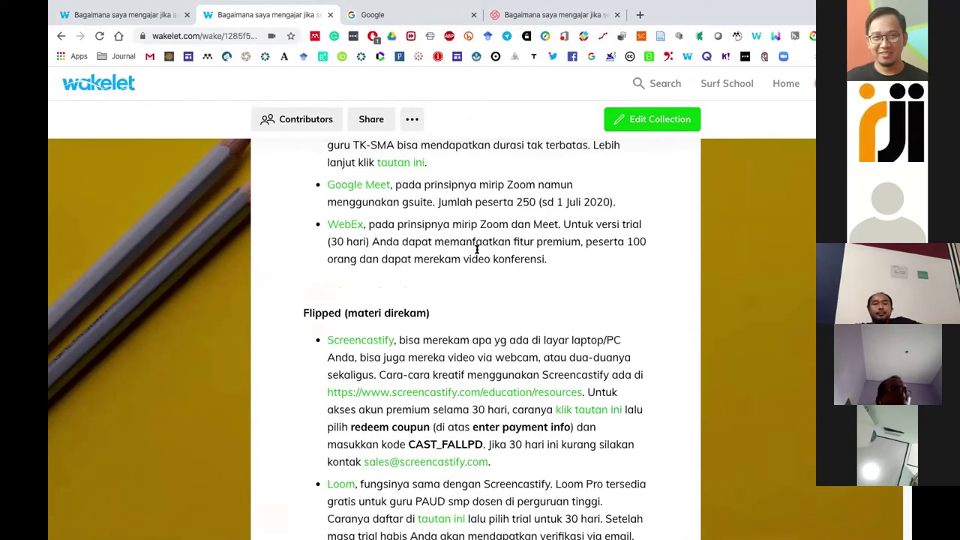
scroll(477, 249, up, 1)
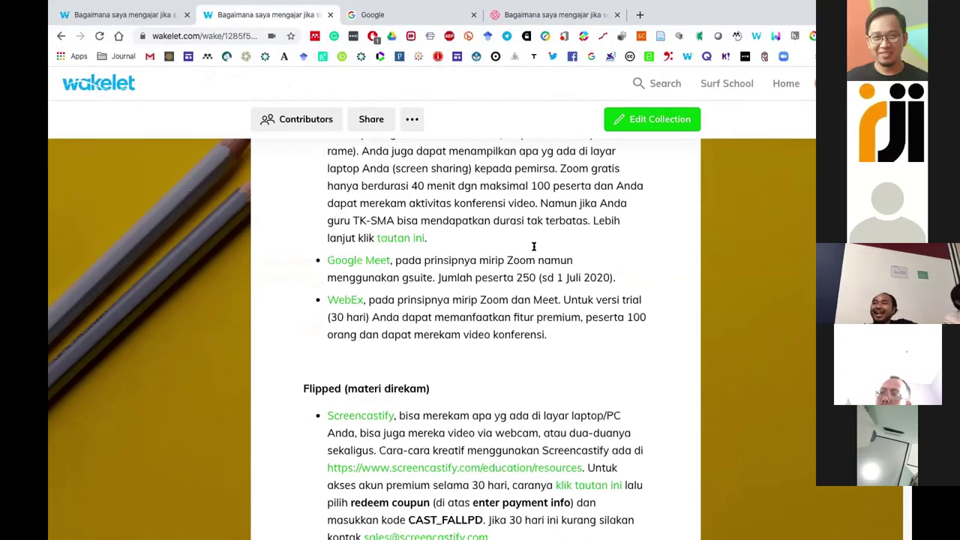
scroll(534, 246, up, 15)
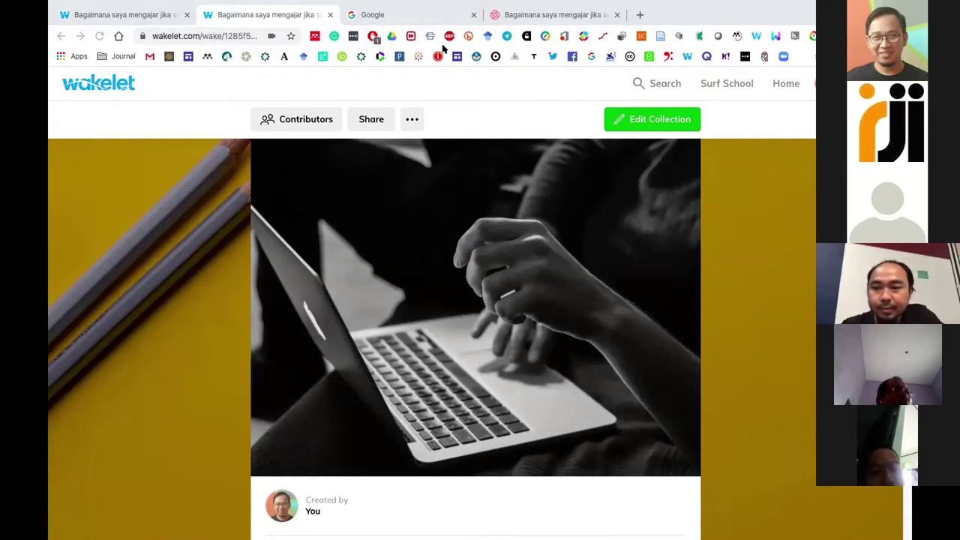
click(369, 15)
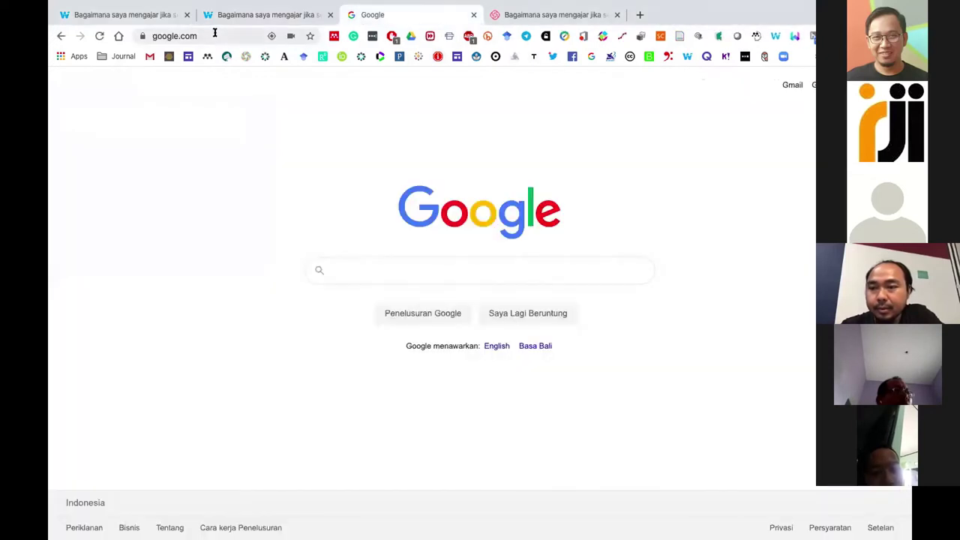
- Open Google Drive at drive.google.com in place of the Google page
click(215, 33)
text(drive.google.com)
key(Return)
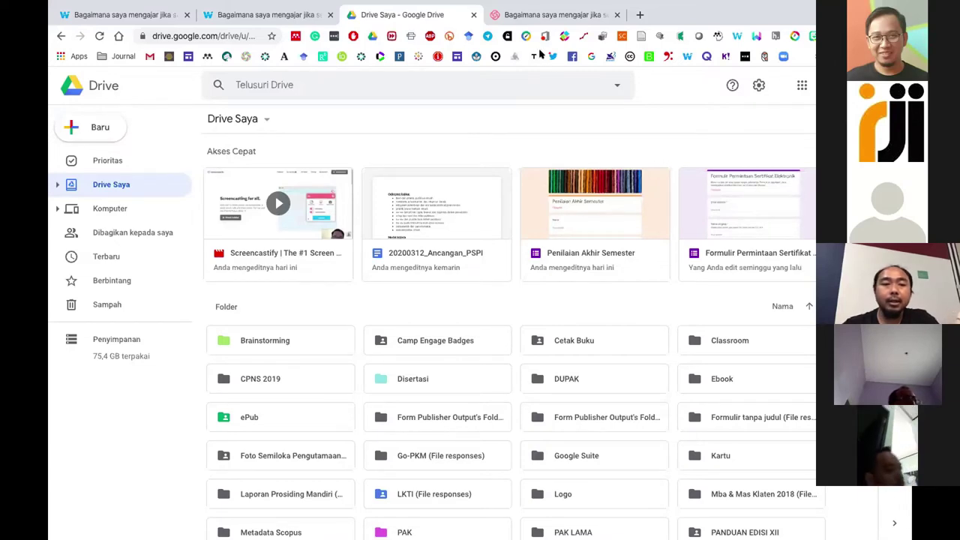
- Switch to Zoom, close the open Notes window, and return to the Google Drive page in the browser
key(super+Tab)
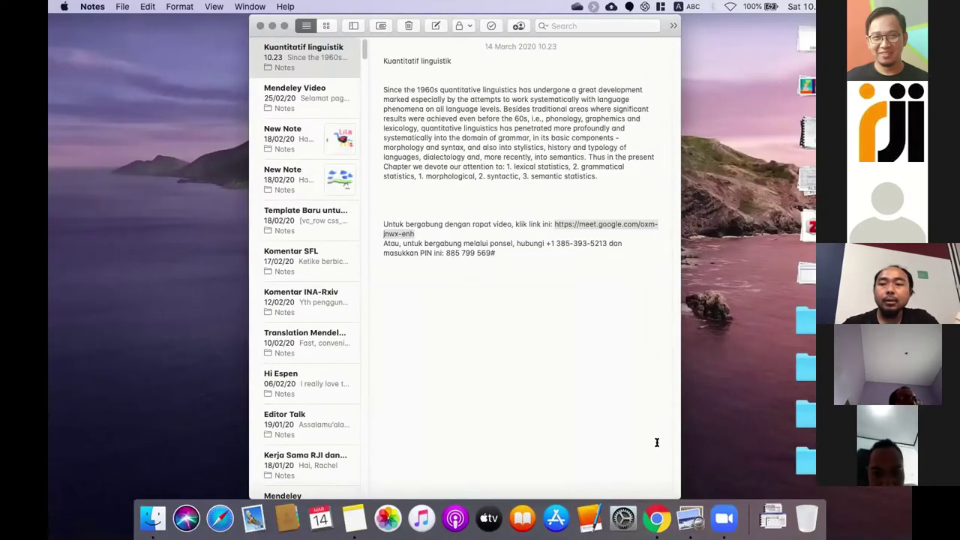
click(724, 518)
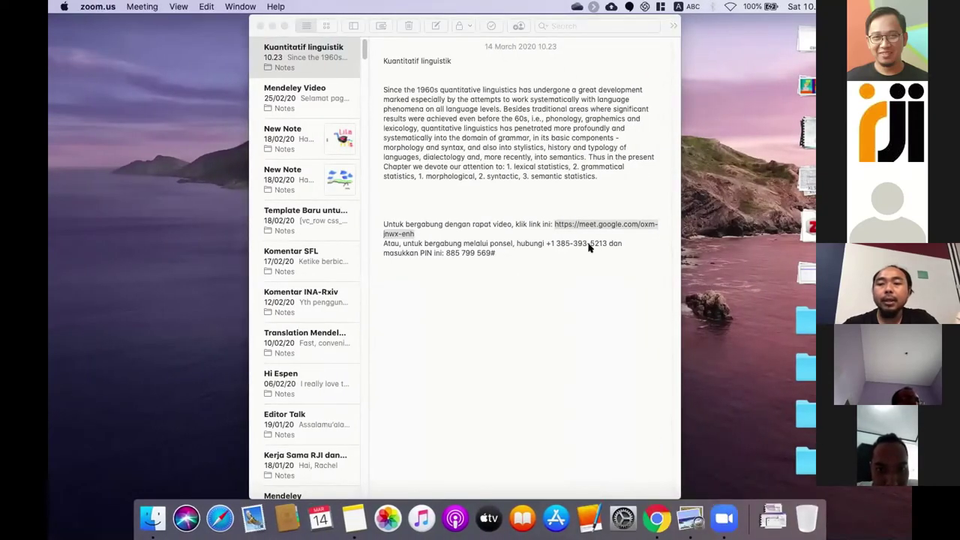
key(super+Tab)
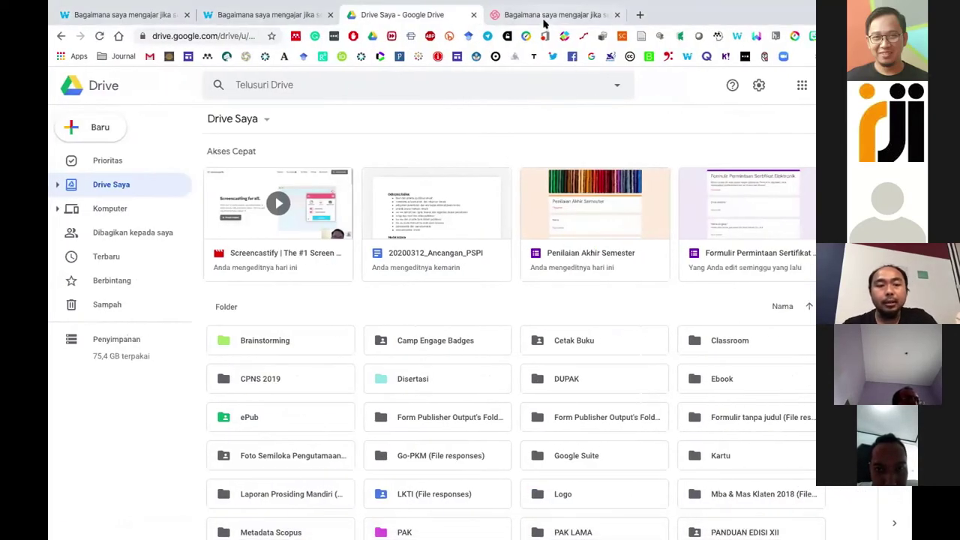
mouse_move(724, 512)
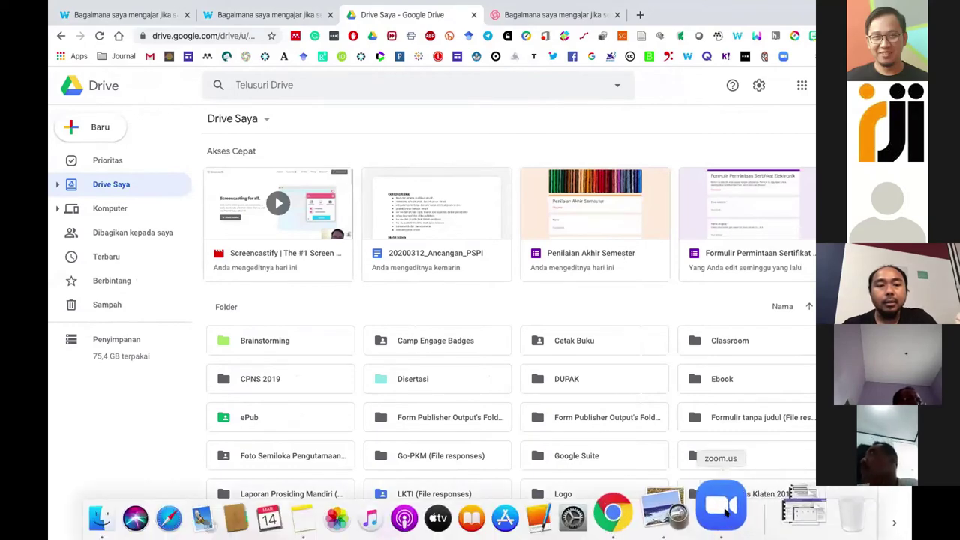
click(725, 512)
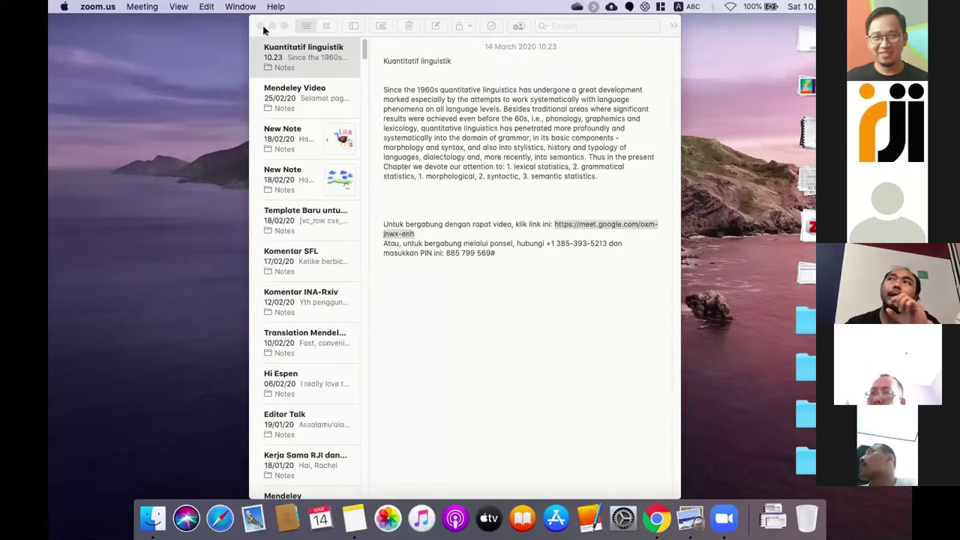
click(261, 27)
key(super+Tab)
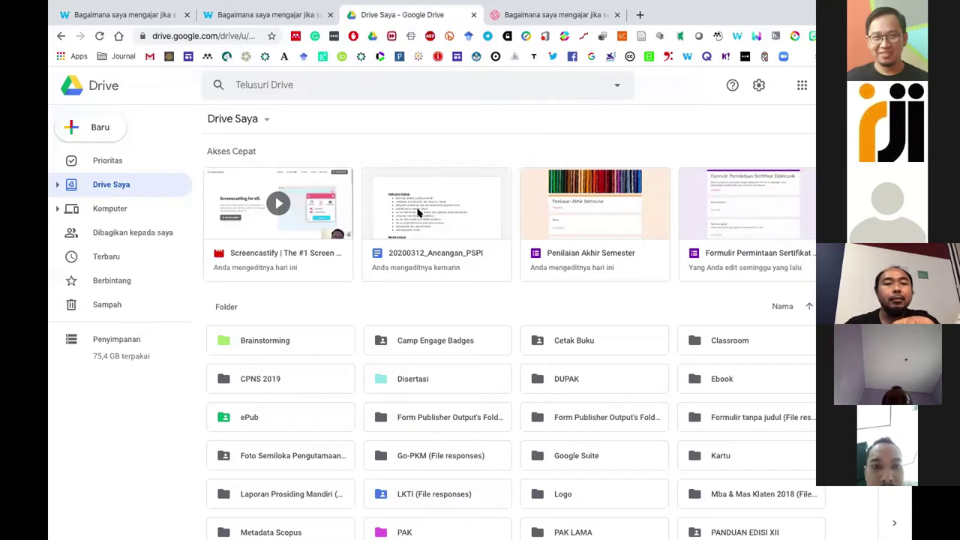
- Go back to the Loom video page and close it
click(419, 213)
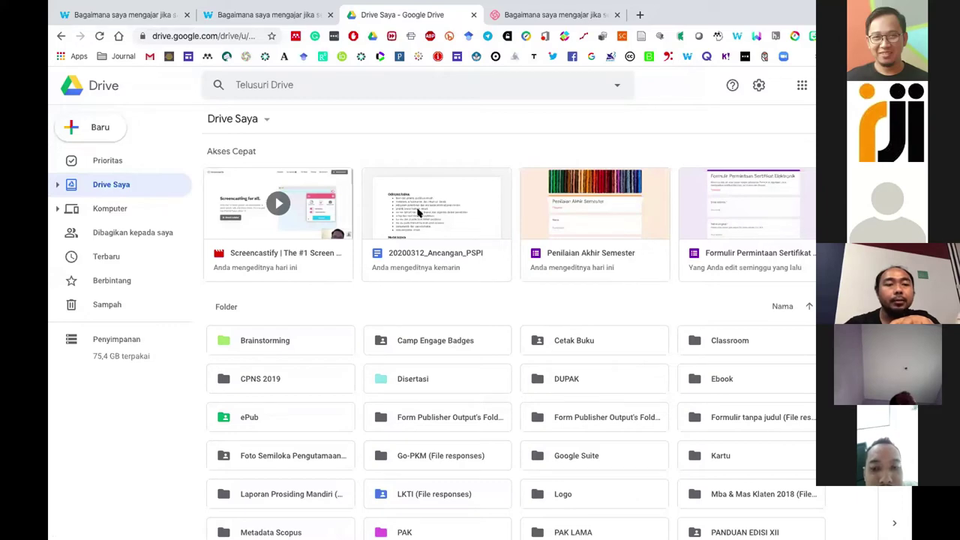
click(534, 18)
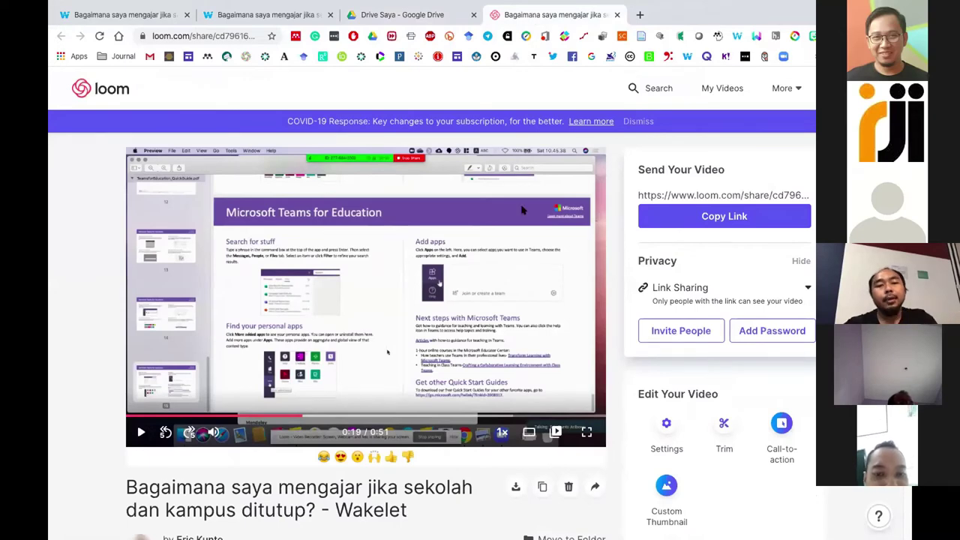
key(ctrl+Left)
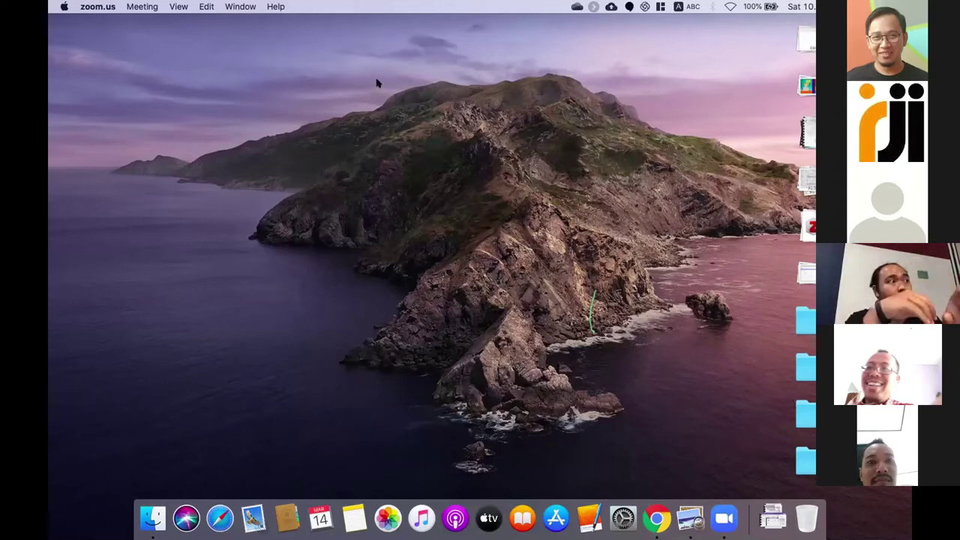
key(super+Tab)
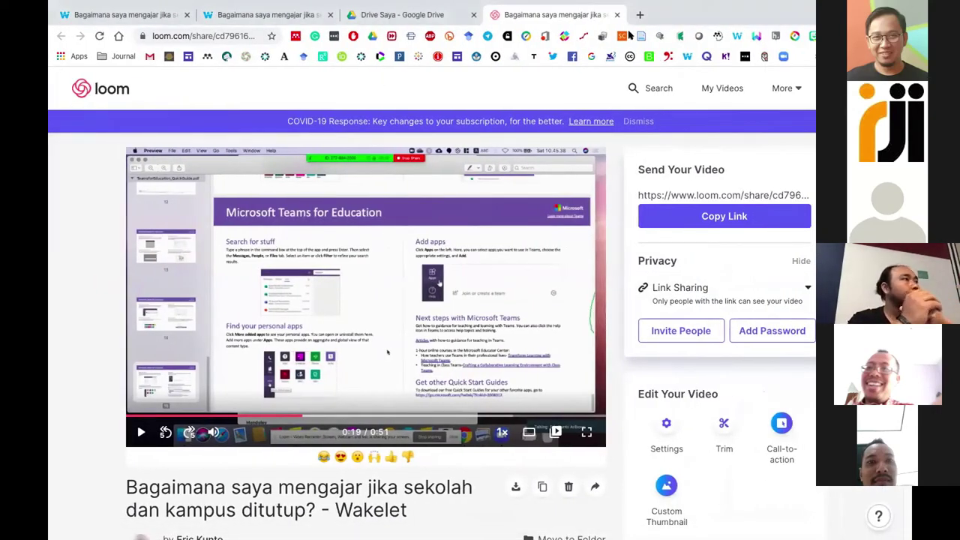
click(618, 15)
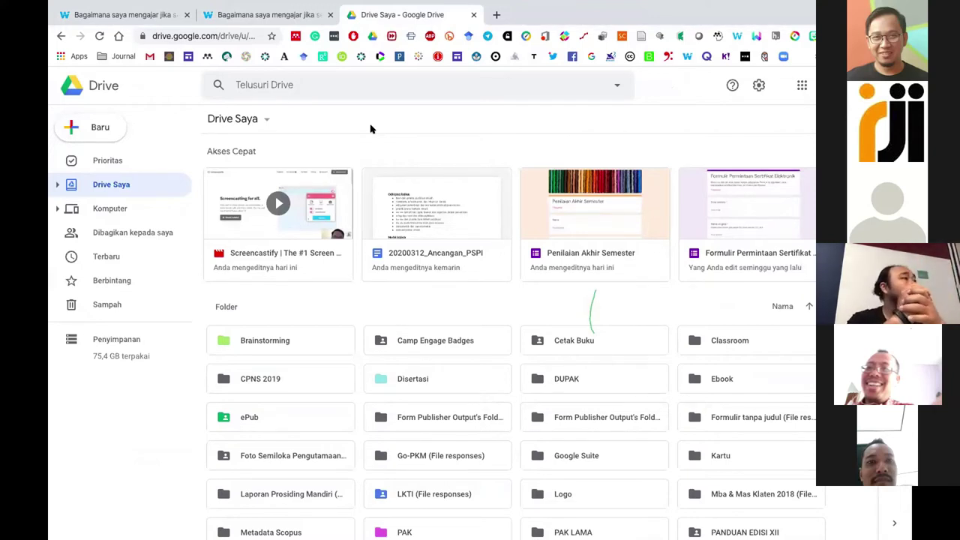
- Switch to the Wakelet collection and read the "Berbagi materi pelajaran/perkuliahan" list under Aplikasi Penunjang lainnya
click(274, 19)
scroll(447, 440, down, 10)
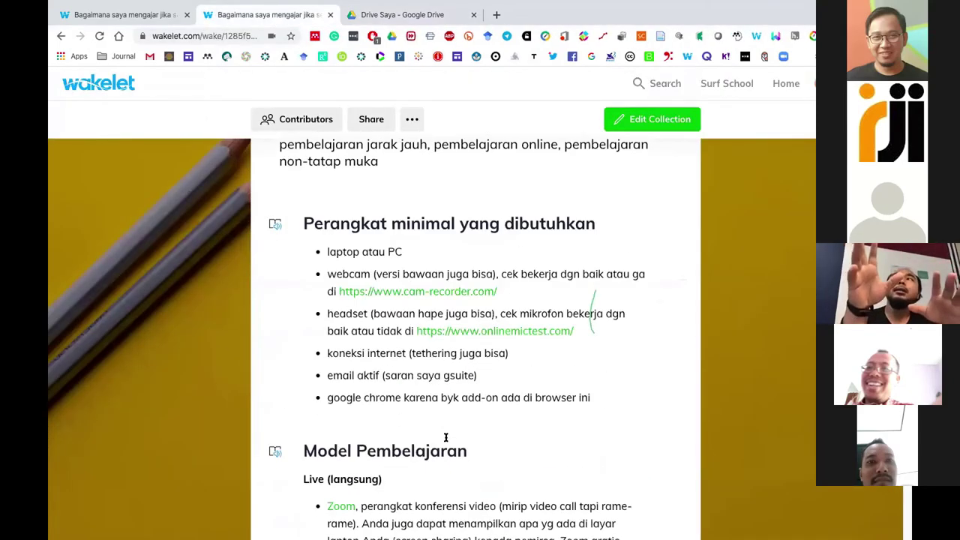
scroll(446, 439, down, 4)
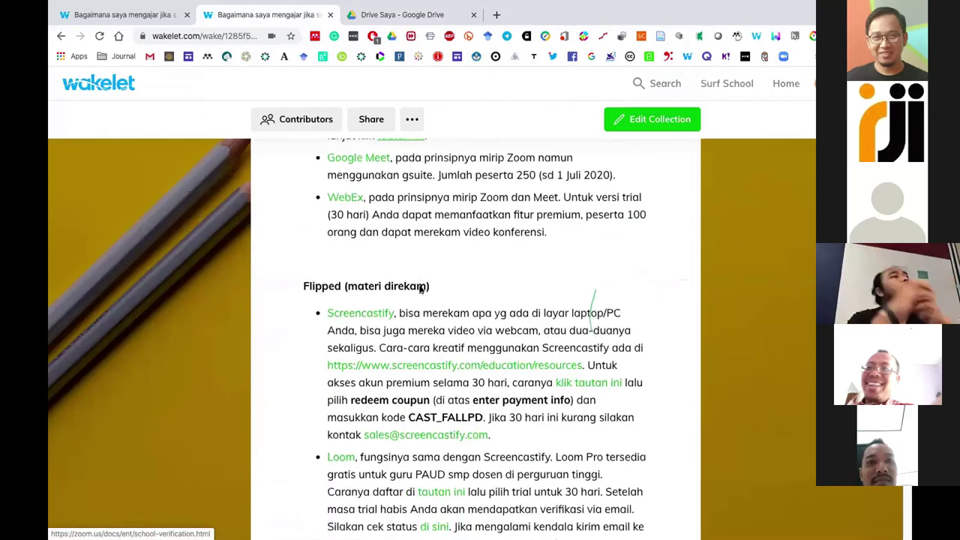
scroll(433, 251, down, 3)
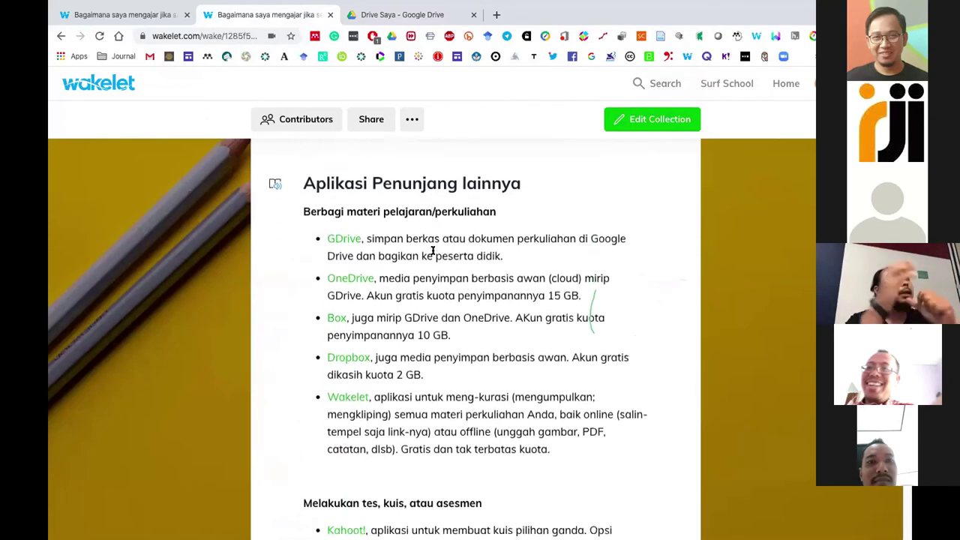
scroll(433, 251, down, 1)
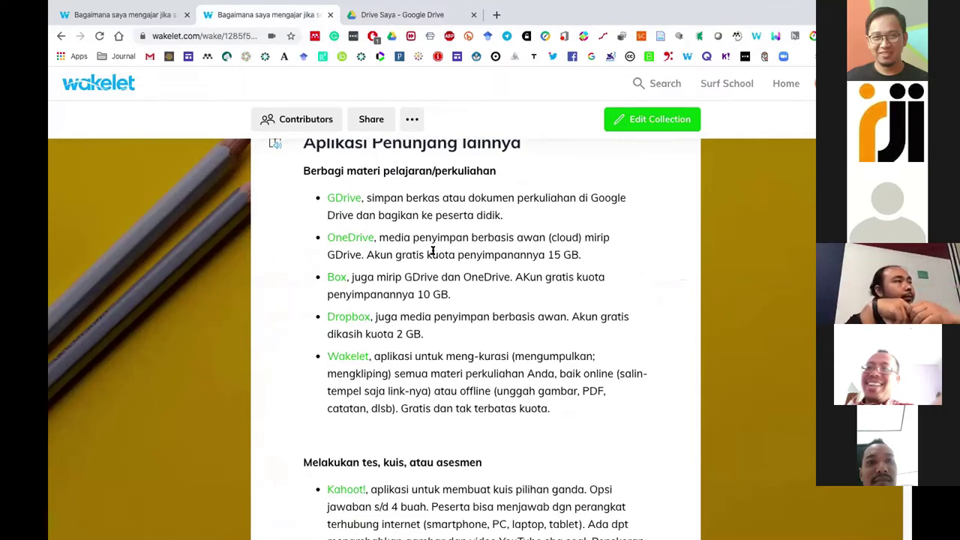
scroll(433, 251, down, 1)
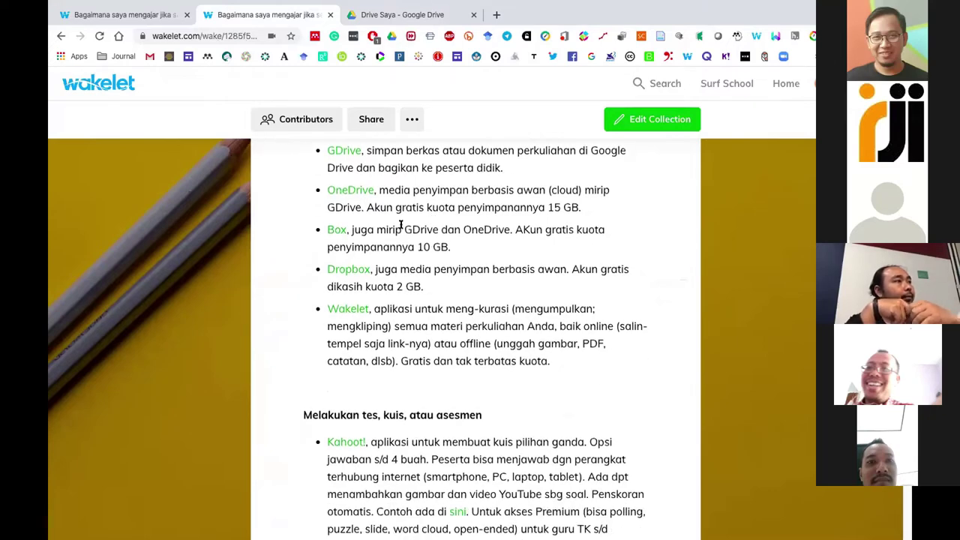
scroll(375, 225, up, 1)
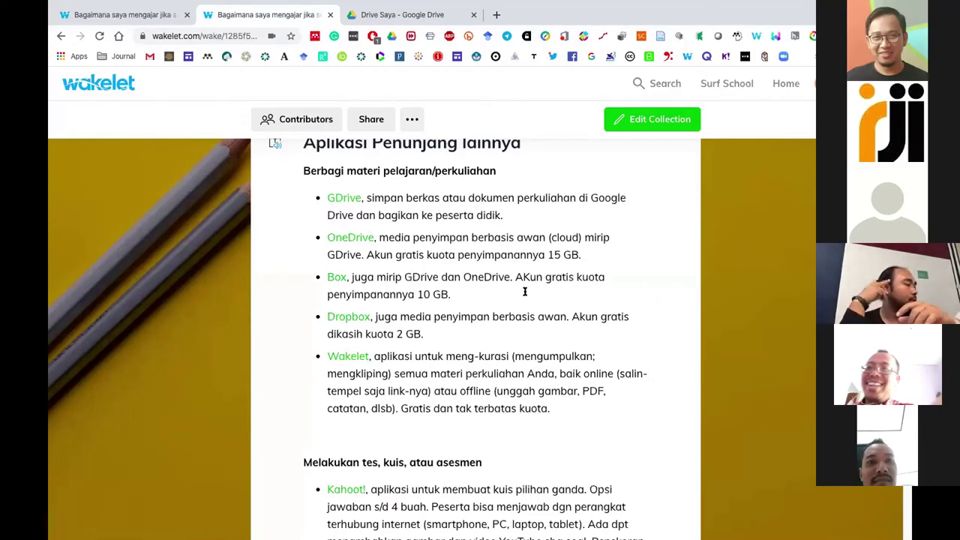
- Review the collection again from the Model Pembelajaran section and return to the entry about Wakelet in the material-sharing list
scroll(525, 292, up, 10)
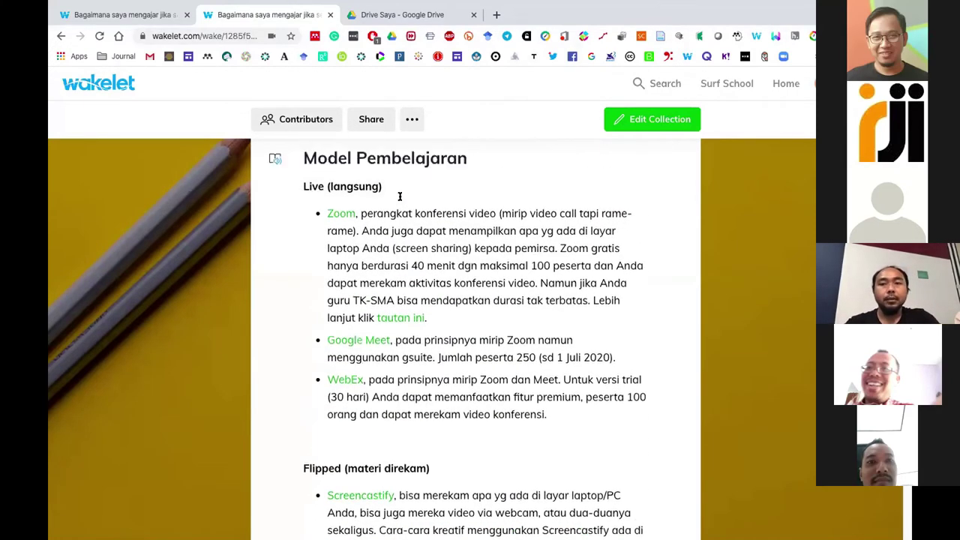
scroll(400, 197, up, 10)
scroll(400, 196, down, 12)
scroll(399, 197, down, 6)
scroll(400, 196, up, 4)
scroll(400, 197, up, 2)
scroll(400, 197, down, 5)
scroll(400, 196, down, 1)
scroll(400, 197, down, 1)
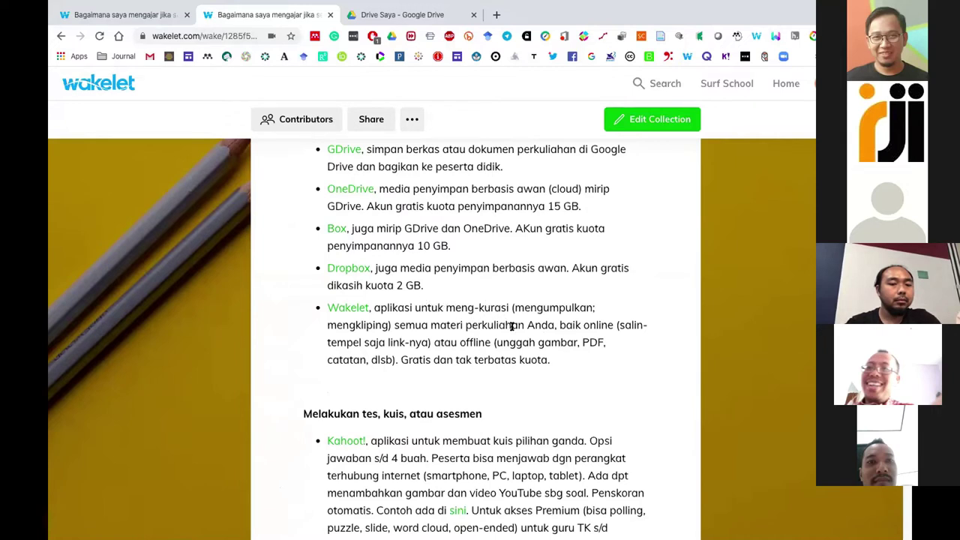
- Open the Wakelet site from its link in the collection and log out of the account
click(344, 309)
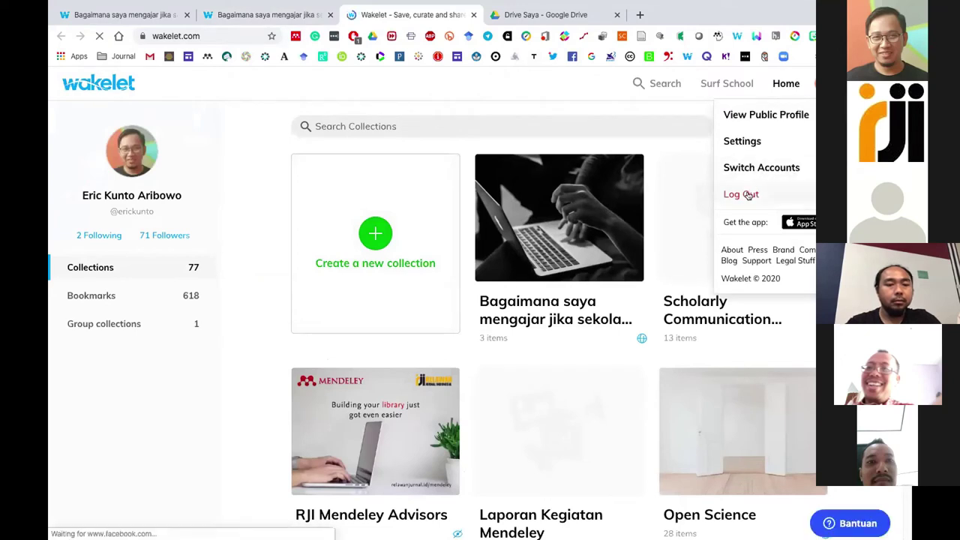
click(741, 194)
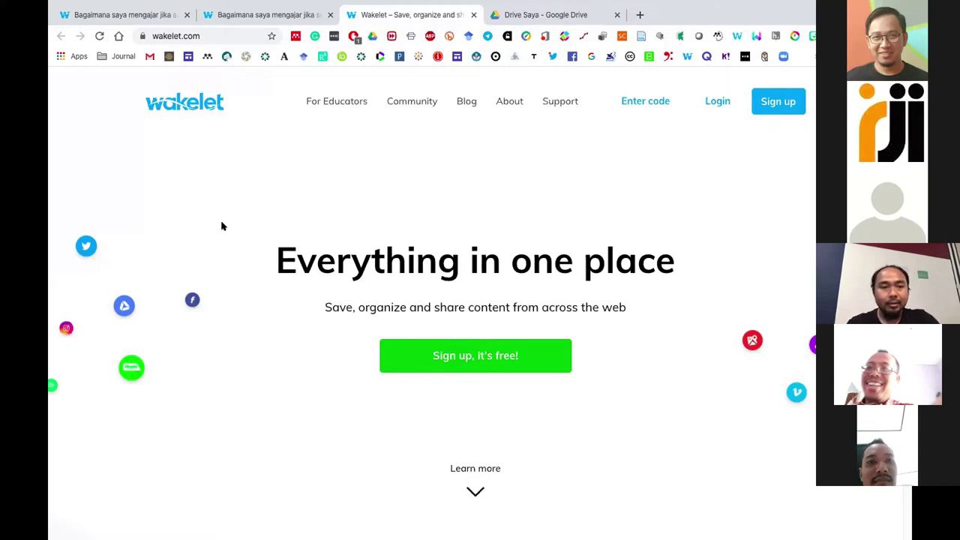
- Look through the Wakelet home page, start the free sign-up, and continue with Google using the first listed account
scroll(615, 196, down, 9)
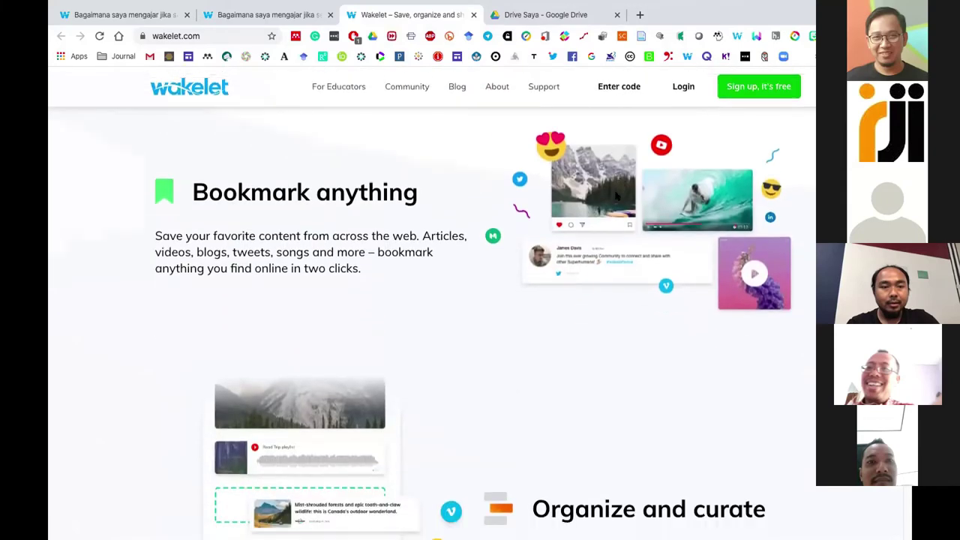
scroll(615, 196, down, 7)
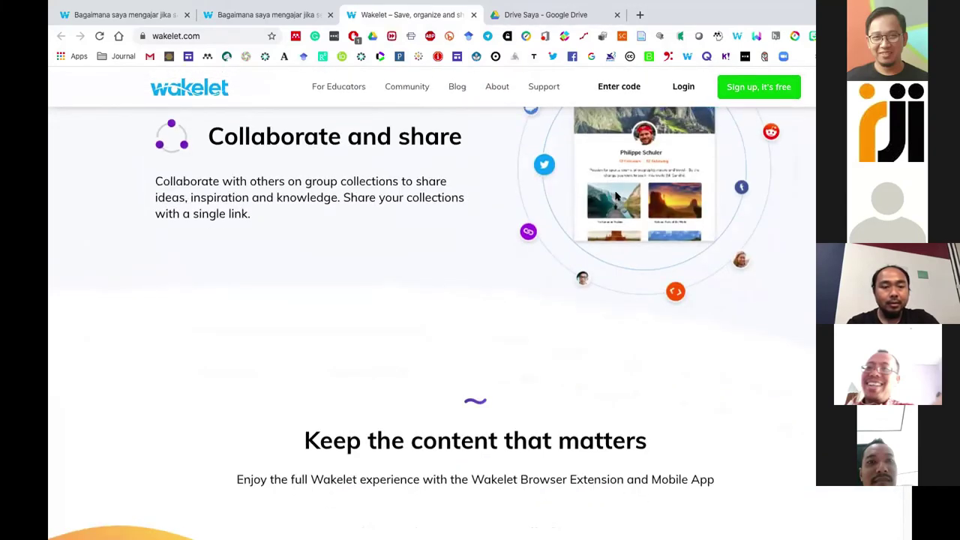
scroll(615, 196, up, 15)
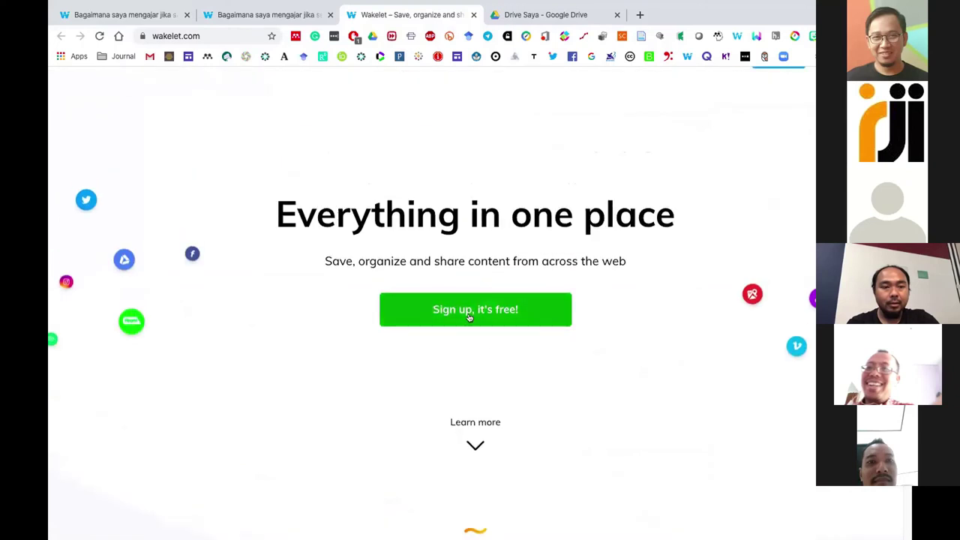
click(467, 316)
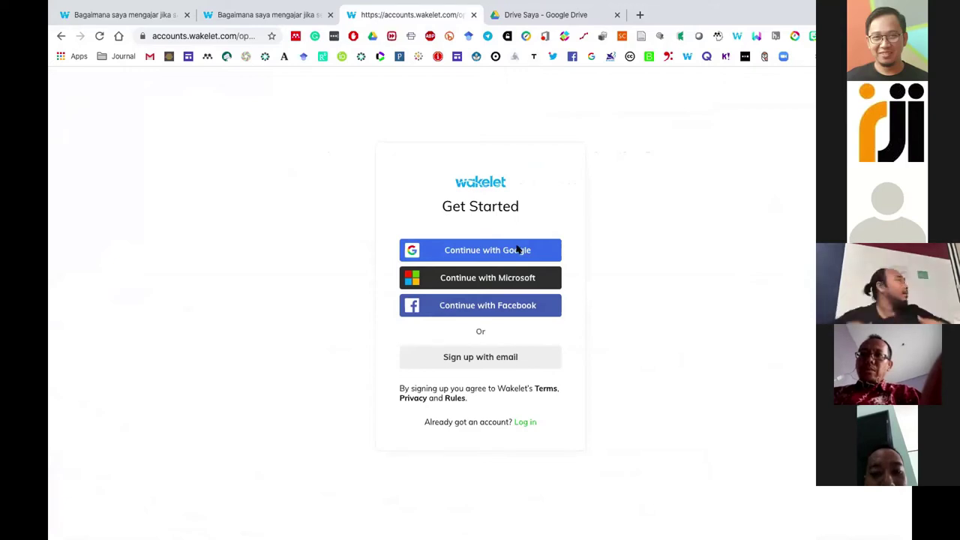
click(517, 250)
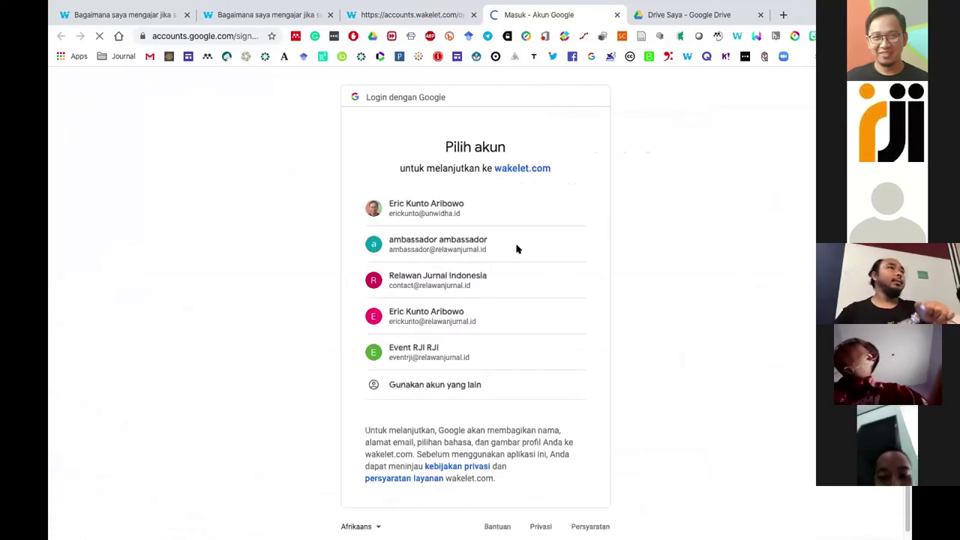
click(443, 239)
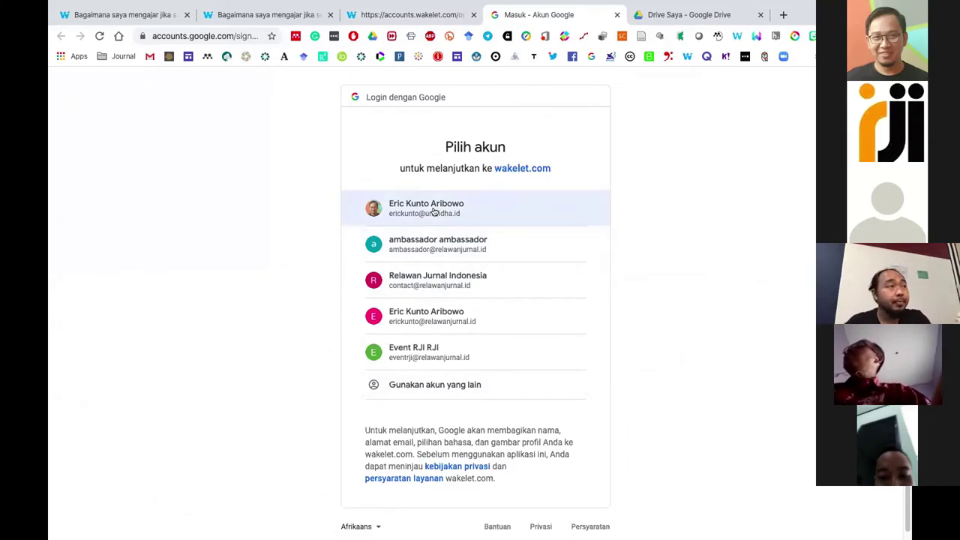
click(409, 200)
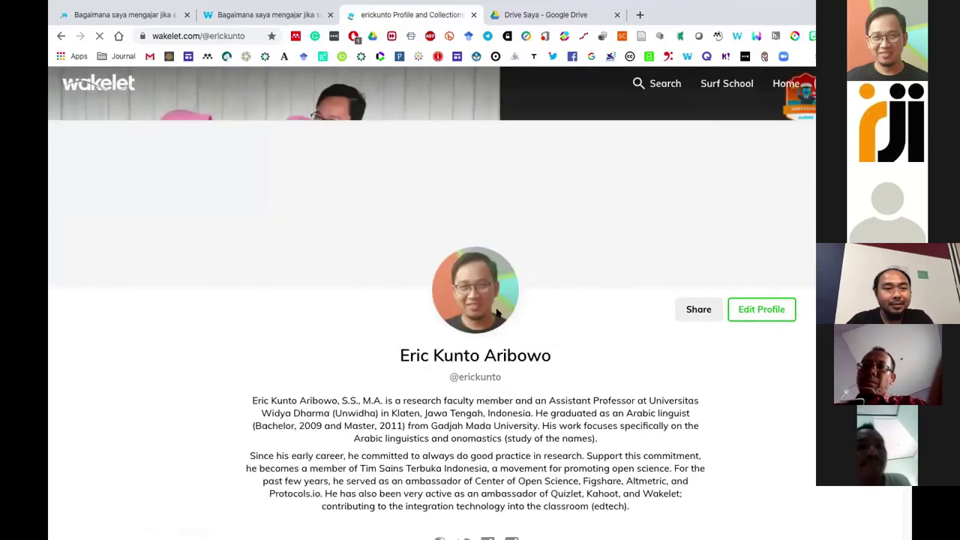
- Examine the Wakelet public profile, including its biography, section list, and the Digital Learning Portfolio and My event collections
scroll(497, 313, down, 2)
scroll(530, 207, down, 4)
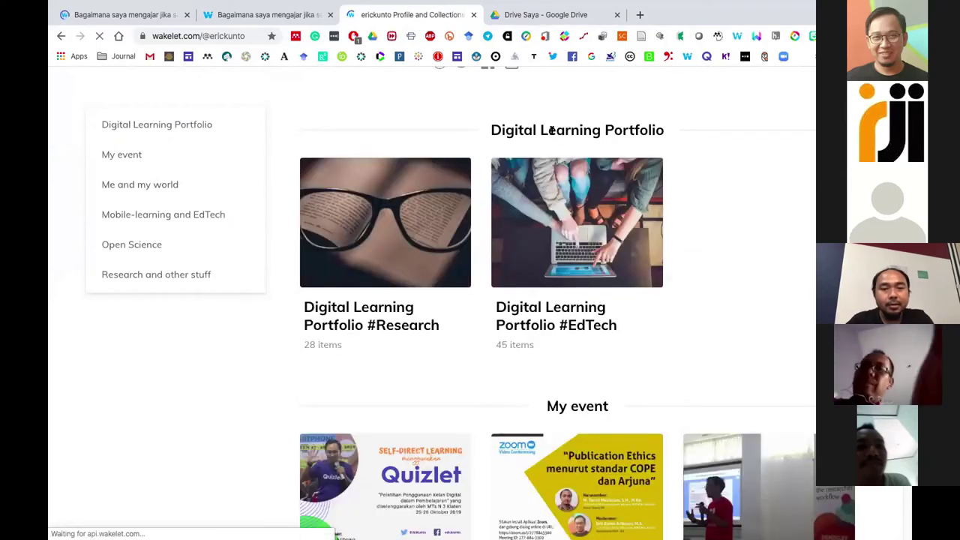
scroll(542, 124, down, 2)
scroll(512, 323, down, 10)
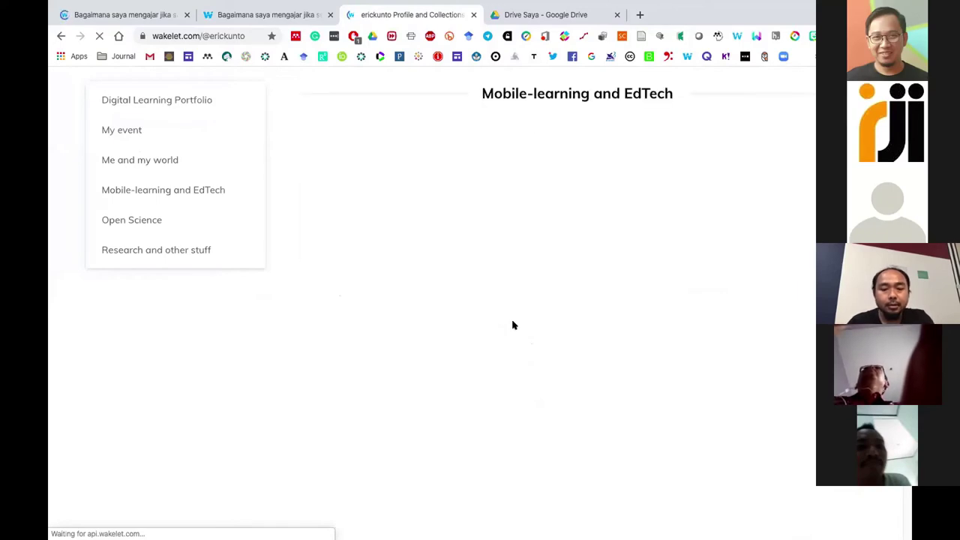
scroll(512, 323, up, 6)
scroll(512, 324, up, 10)
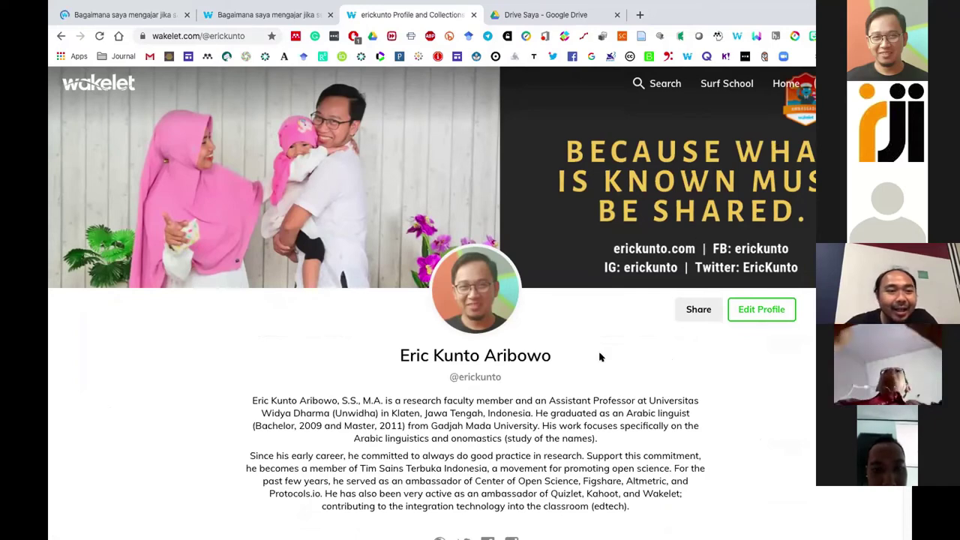
scroll(601, 356, down, 5)
scroll(602, 365, up, 5)
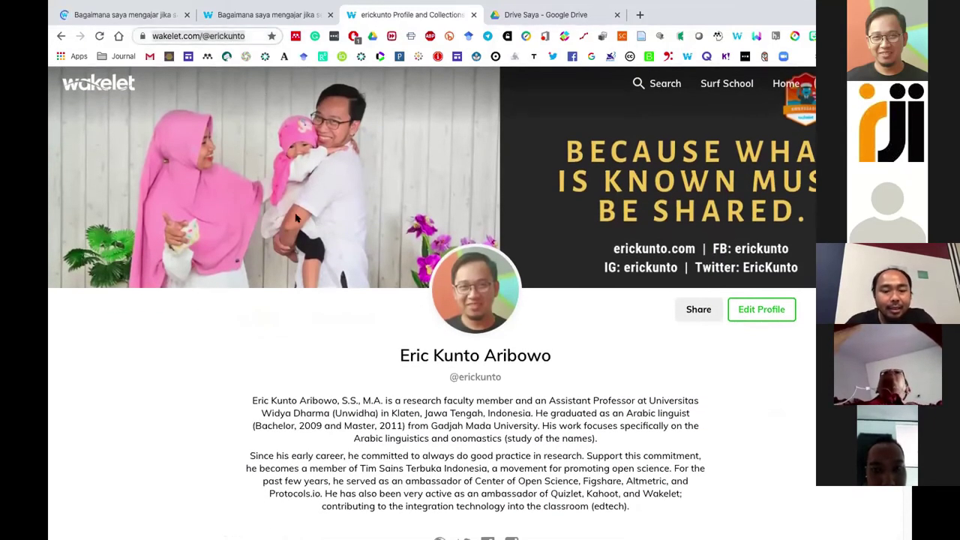
scroll(295, 217, down, 6)
scroll(296, 217, up, 2)
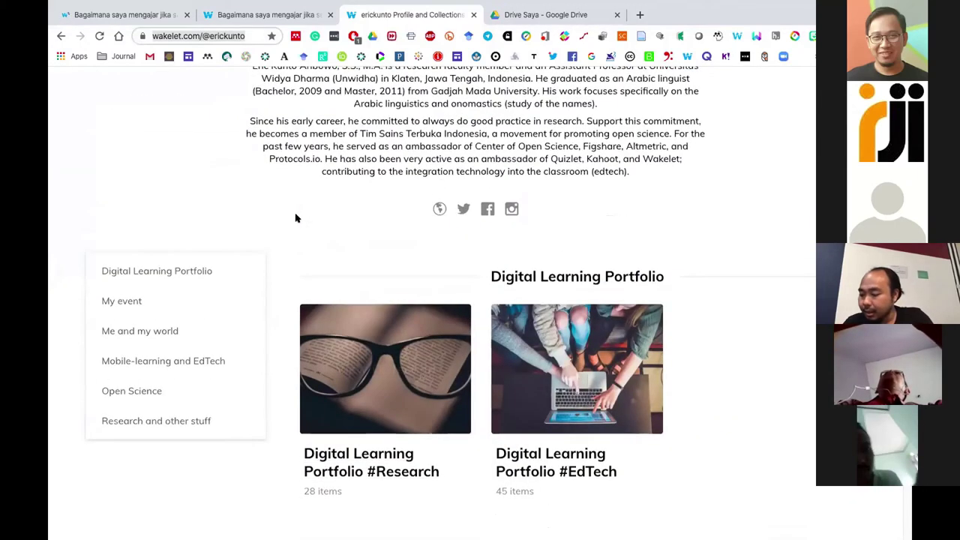
- Go to the Wakelet home page at wakelet.com and close the Google Drive tab
key(ctrl+l)
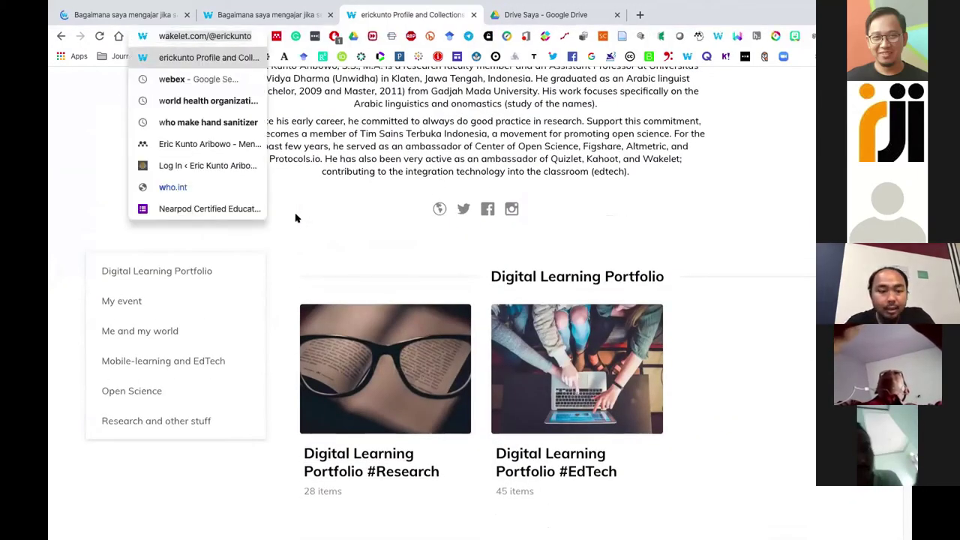
text(wakelet)
key(Return)
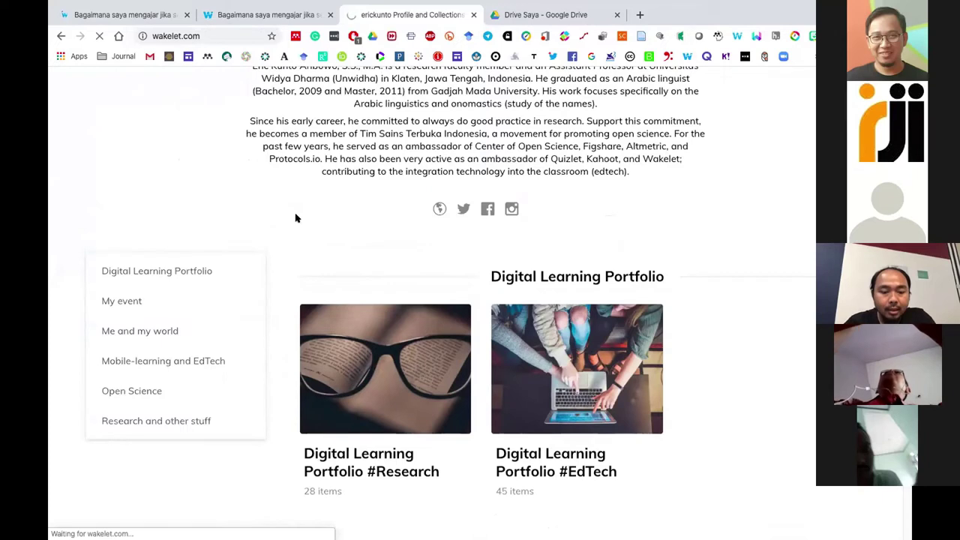
click(617, 14)
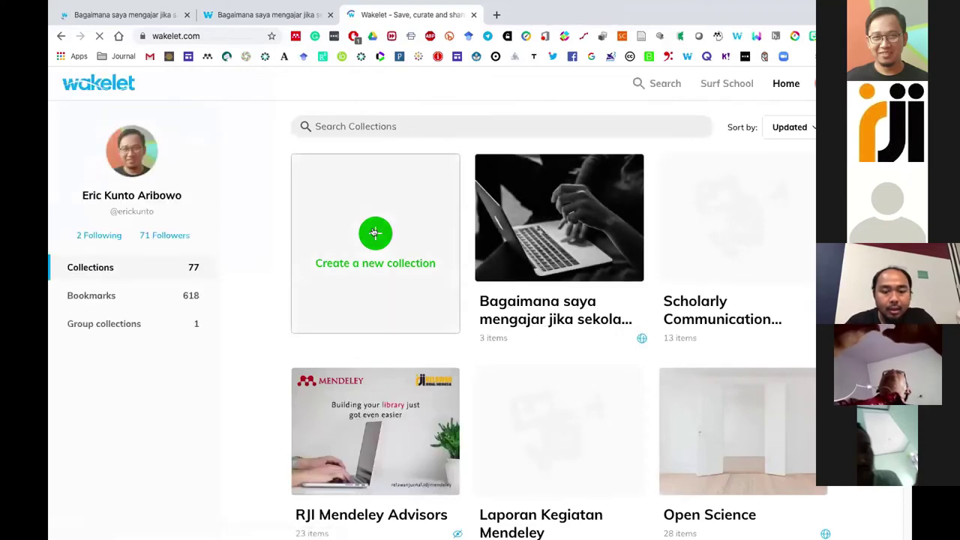
- Create a new Wakelet collection titled "Materi Kuliah Bahasa Jawa - Sintaksis"
click(375, 233)
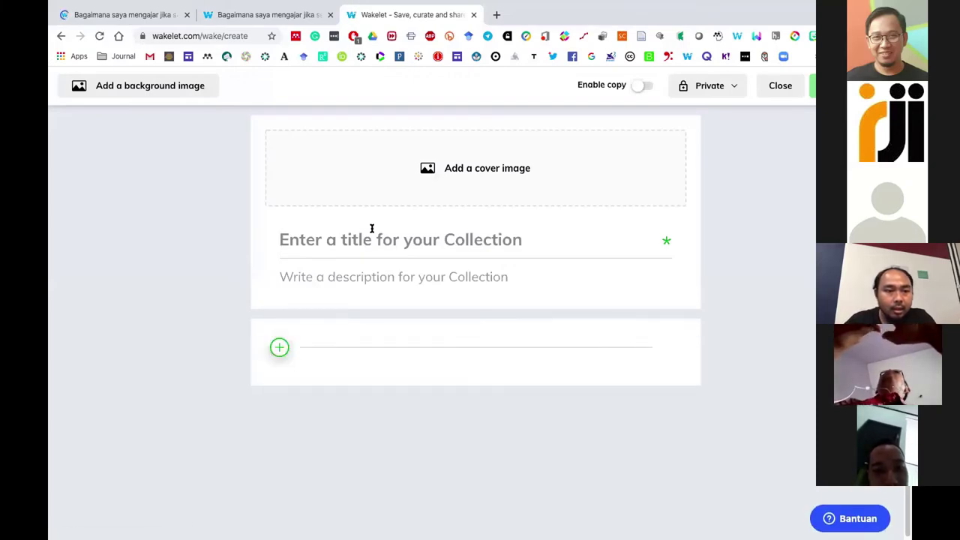
text(Materi K)
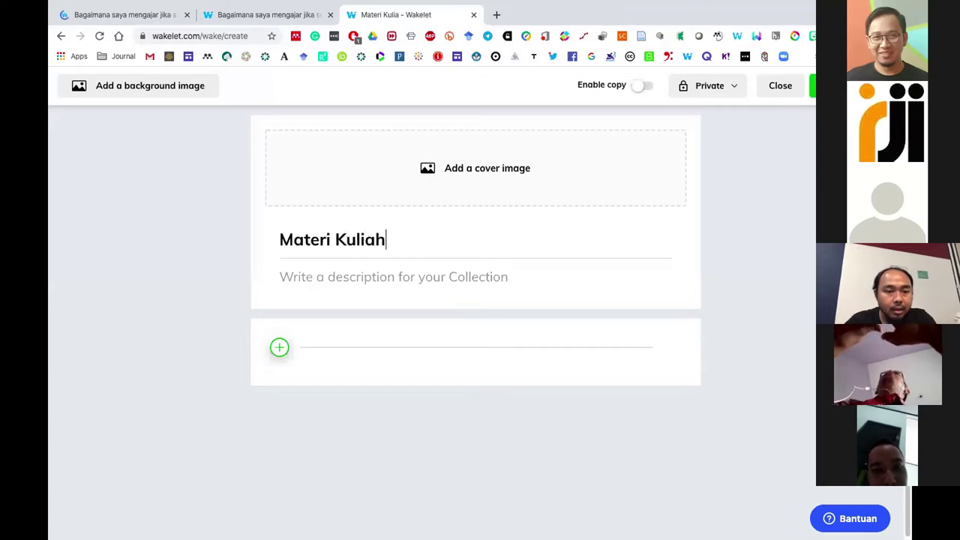
text(uliah Bahasa Jawa - Sintaksis)
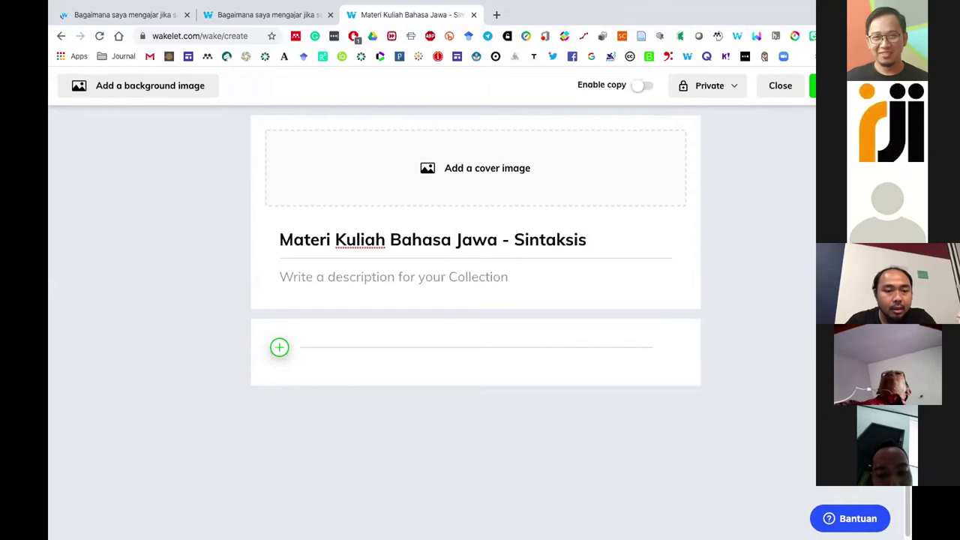
- Add a cover image from the Unsplash library by searching for "javanese" and choosing the photo of a person in a batik sarong
click(473, 171)
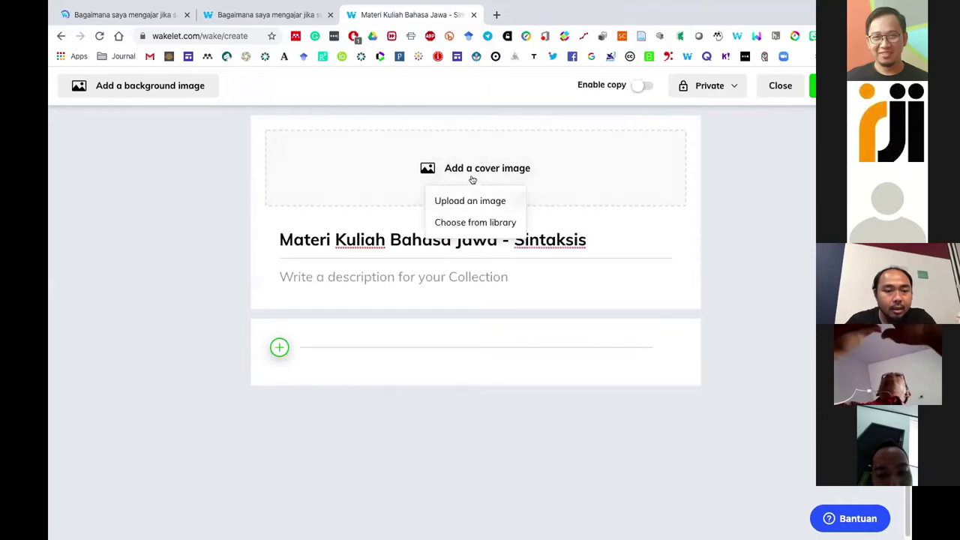
click(473, 223)
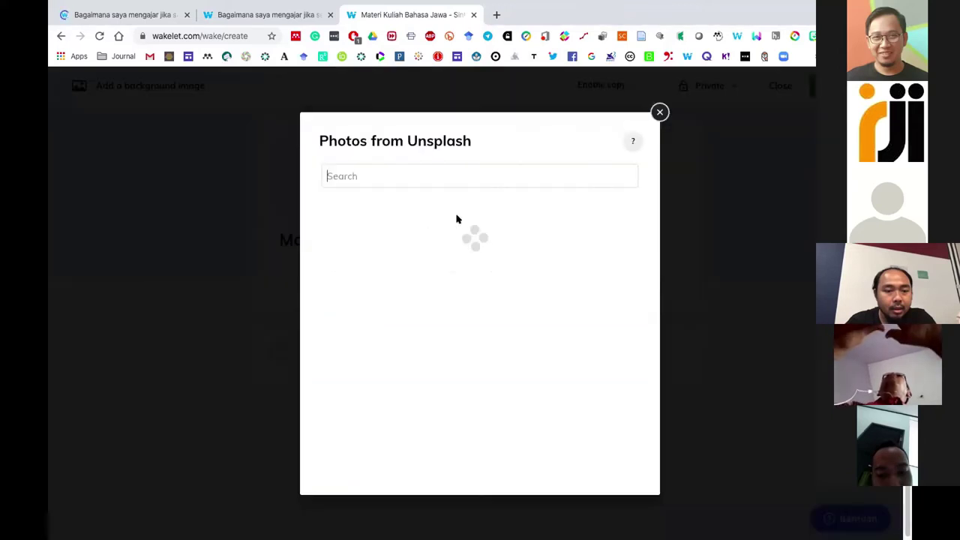
click(382, 177)
text(javanese)
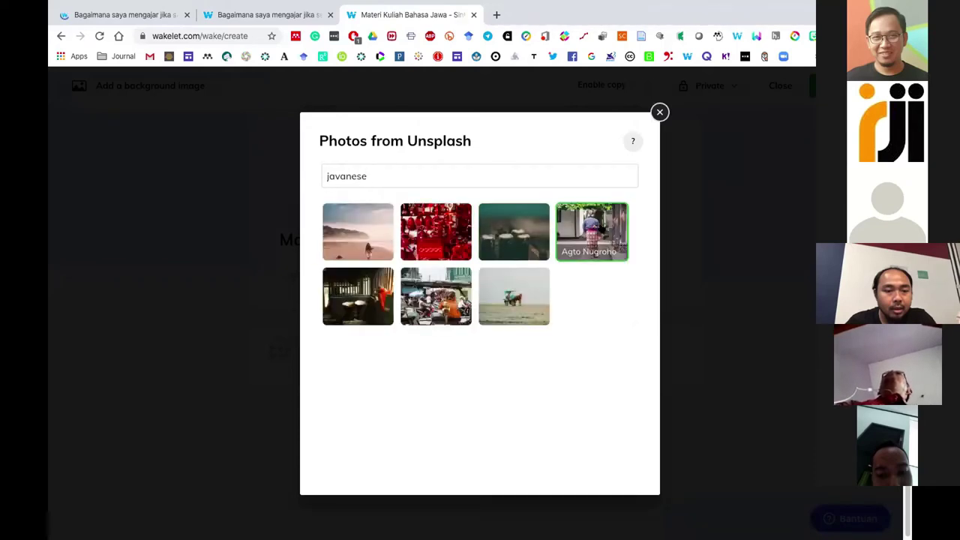
click(591, 225)
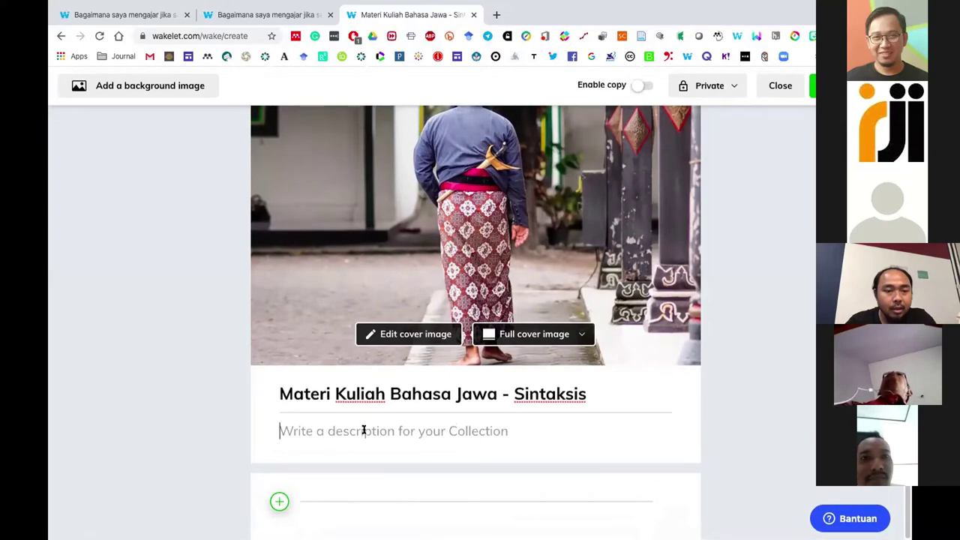
- Enter the collection description "Ini adalah bahan ajar mata kuliah Sintaksis untuk semester 4"
text(Ini adalah bahan ajar mata kuli)
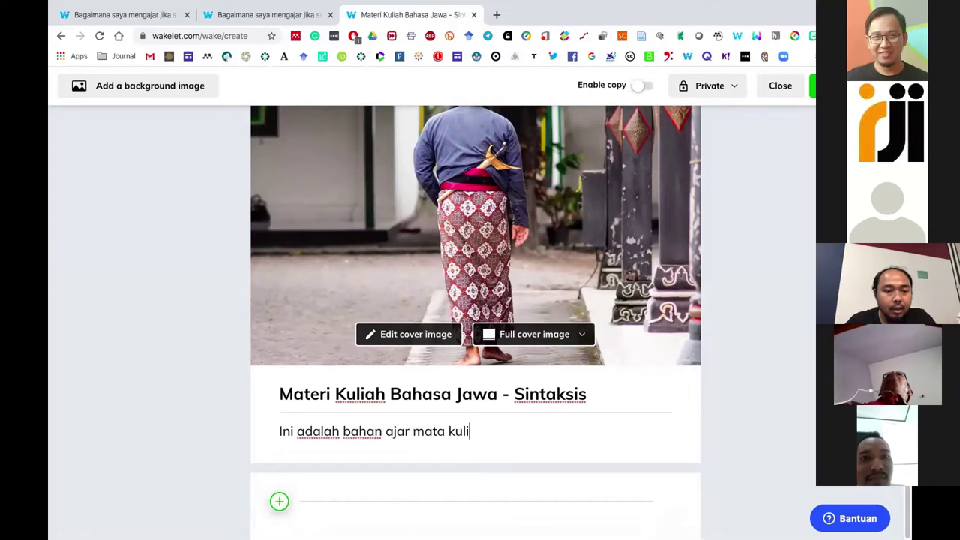
text(Sintaksi)
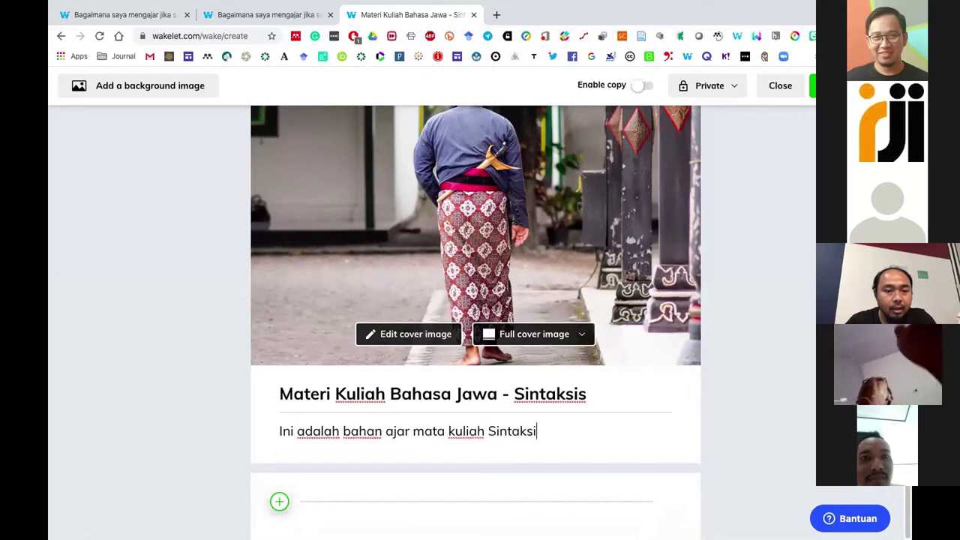
text(s untuk sesme)
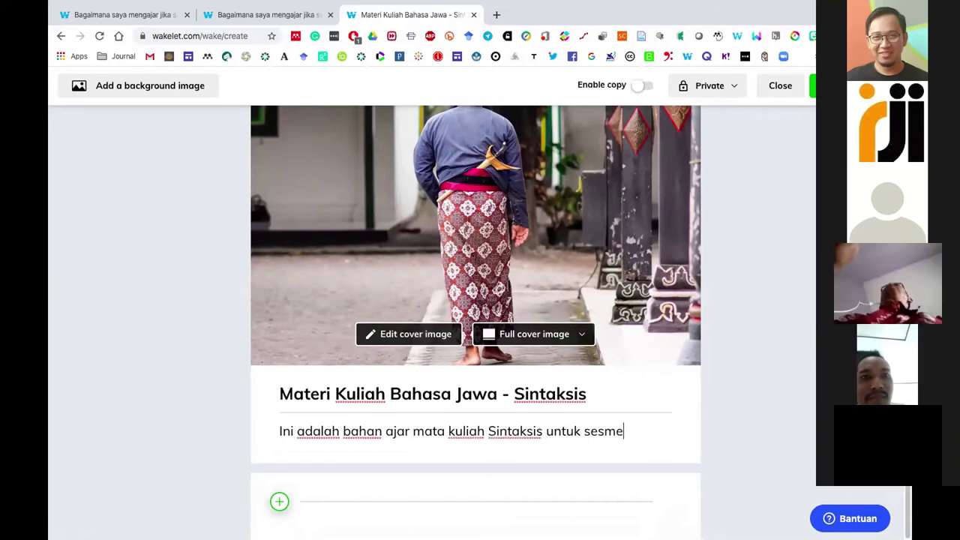
key(BackSpace)
key(BackSpace)
key(BackSpace)
text(mester 4)
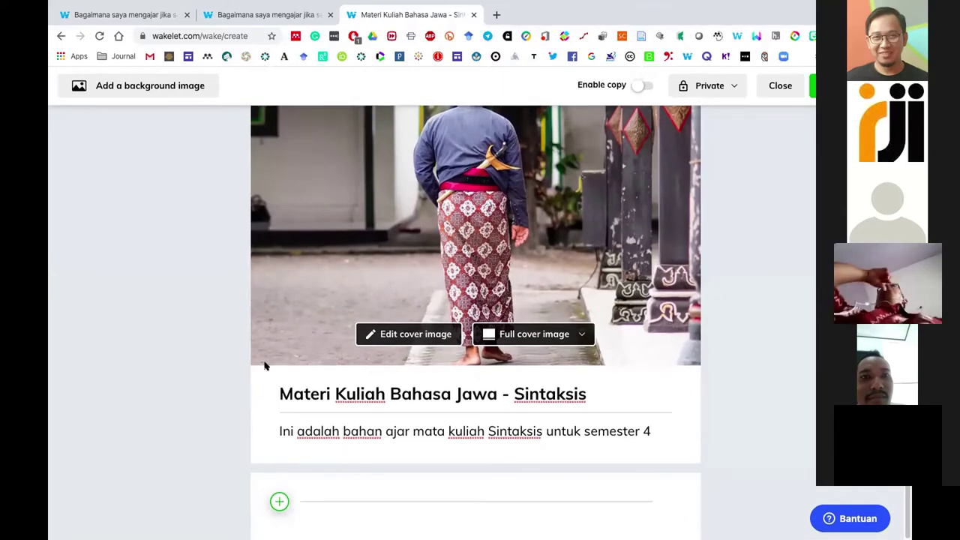
- Start adding a web link to the collection, and open kompas.com's top popular article about Solo KLB Virus Corona in a new tab
click(279, 501)
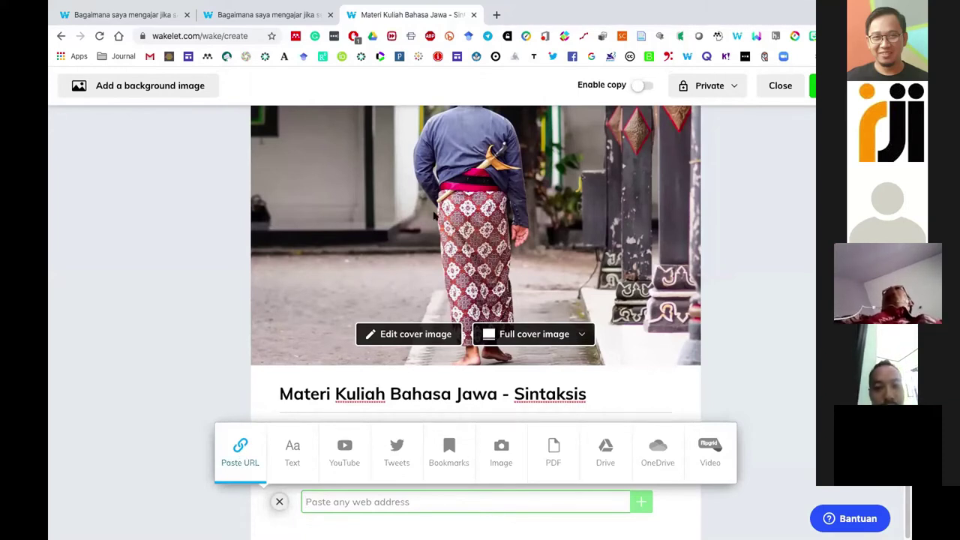
click(496, 15)
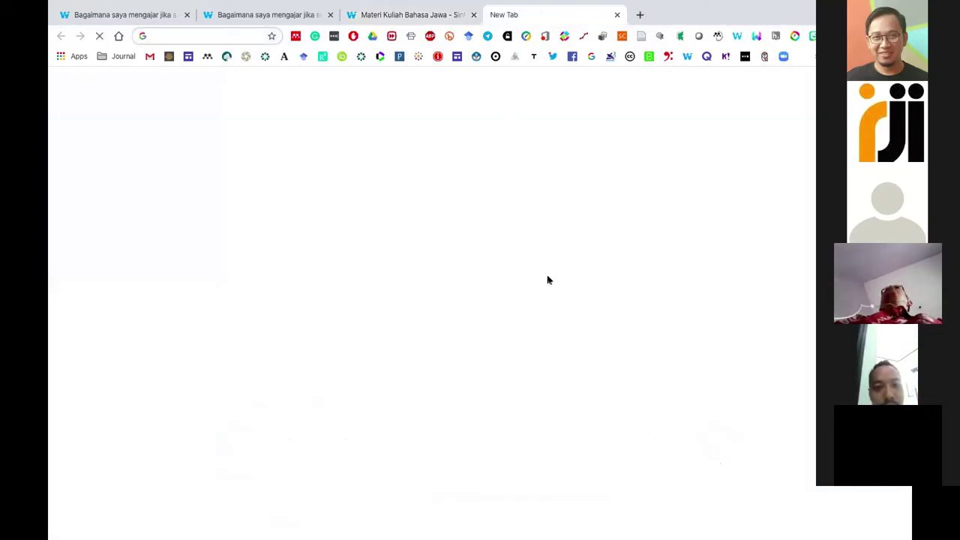
text(kompas)
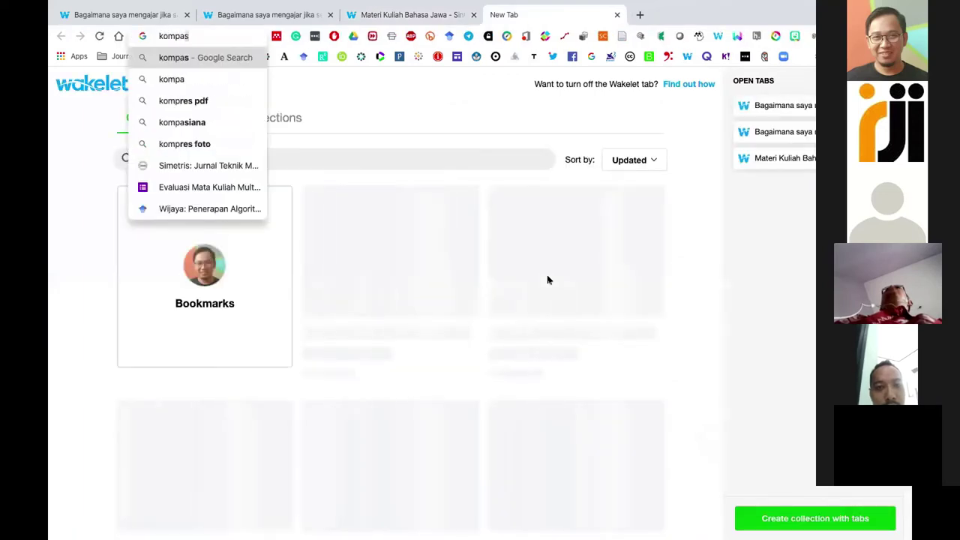
key(Return)
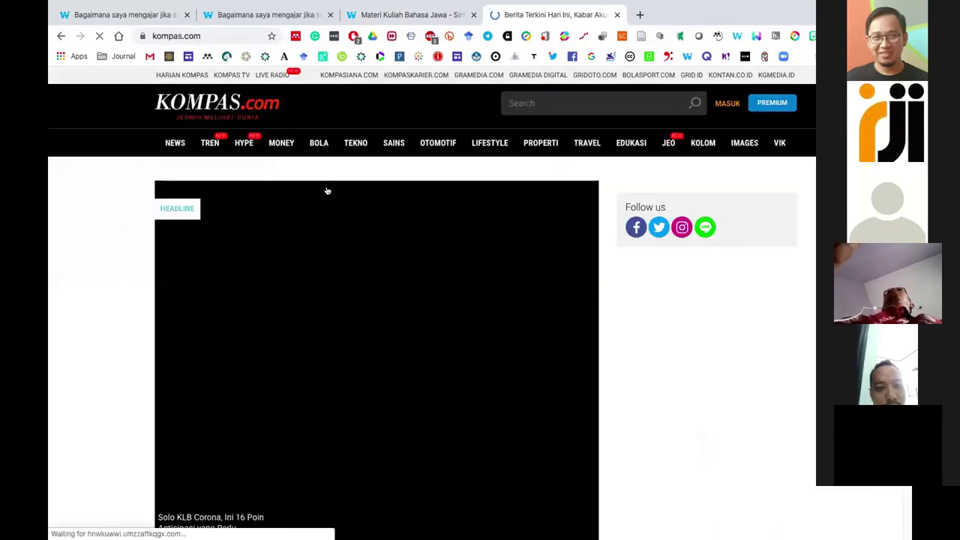
scroll(442, 318, down, 3)
scroll(442, 319, down, 3)
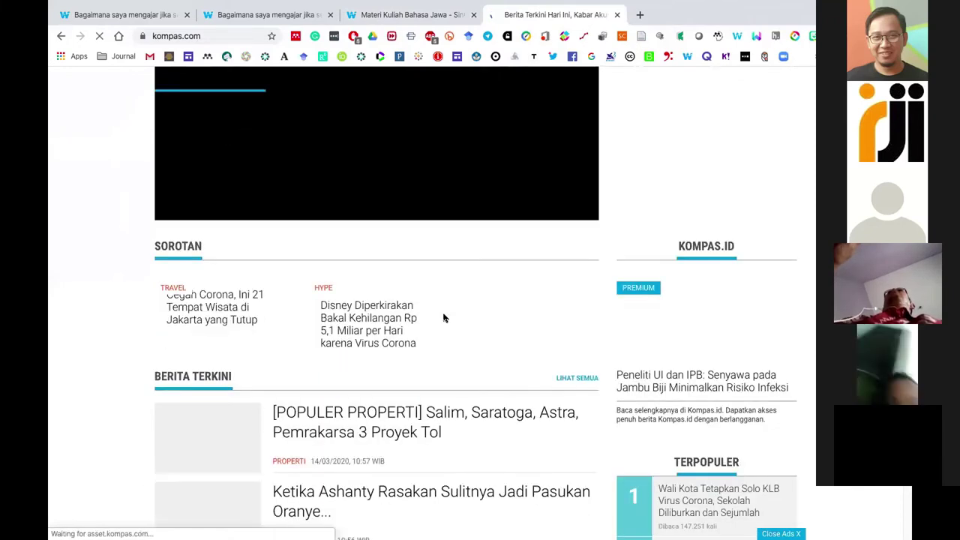
scroll(444, 317, down, 1)
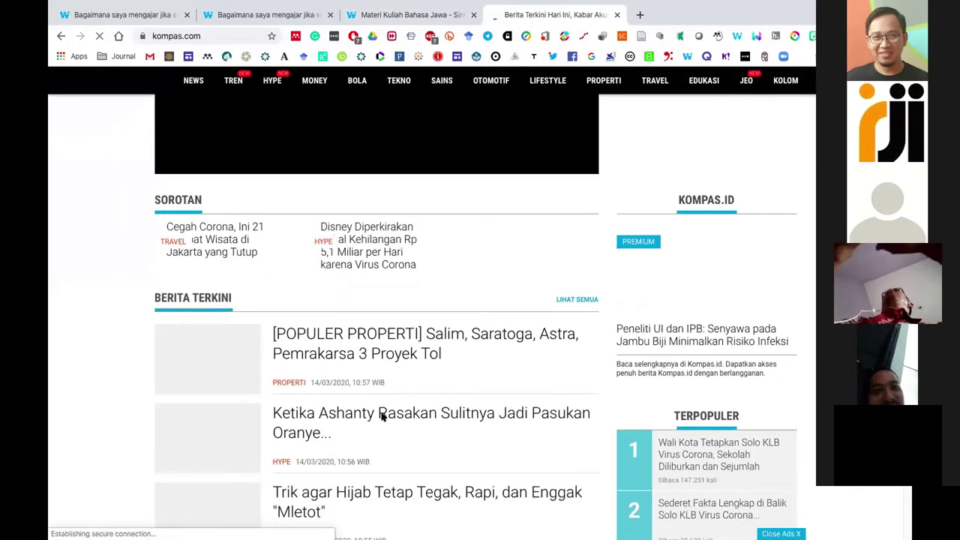
scroll(703, 405, down, 1)
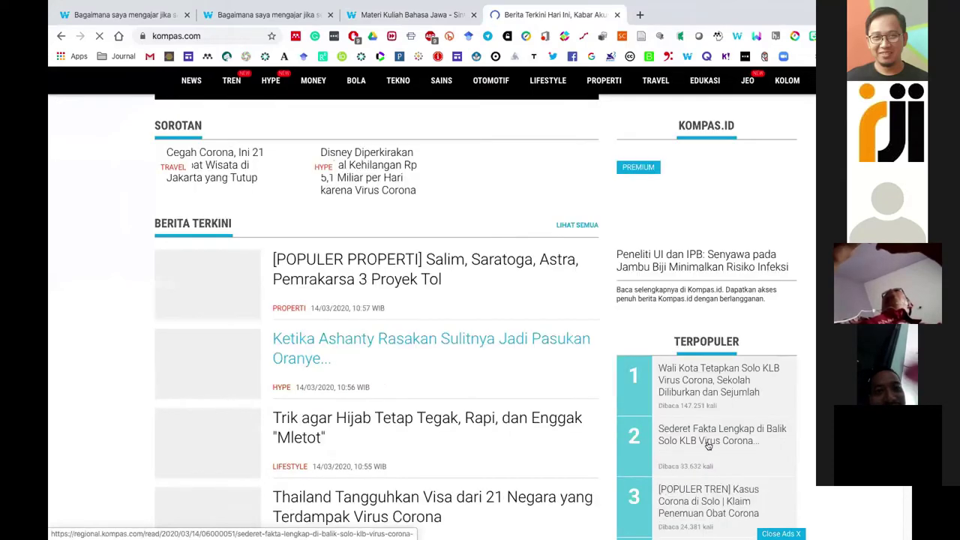
click(698, 379)
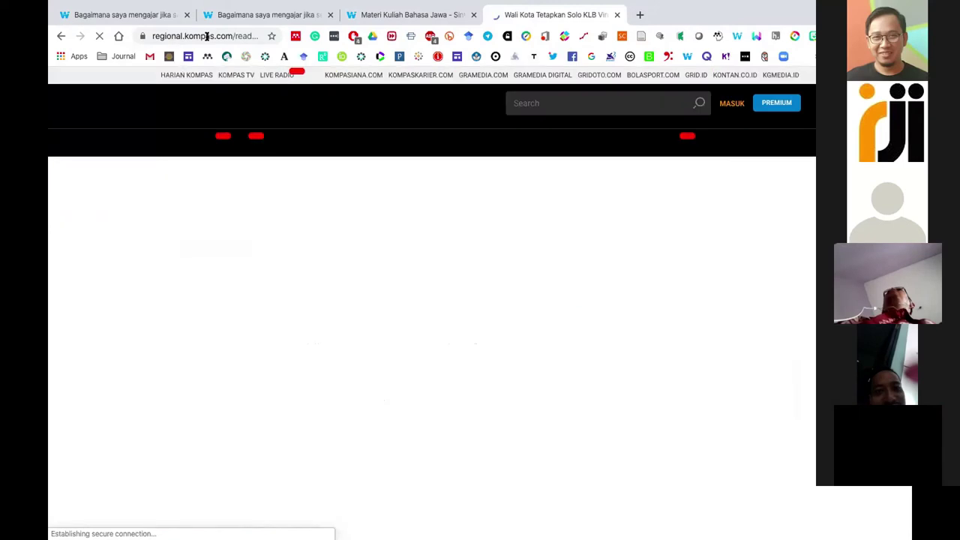
- Copy the Kompas article's web address and add it to the Sintaksis collection as a link item
right_click(208, 36)
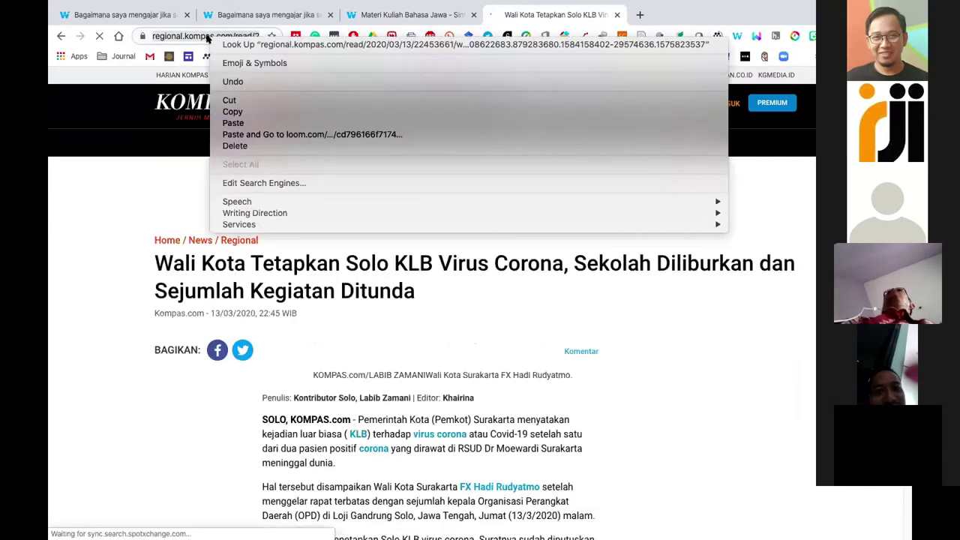
click(233, 111)
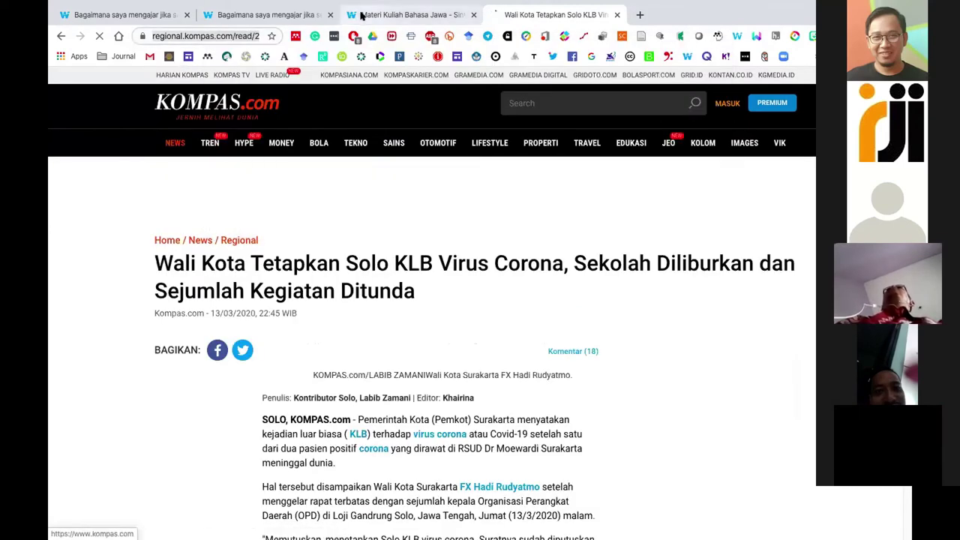
click(361, 15)
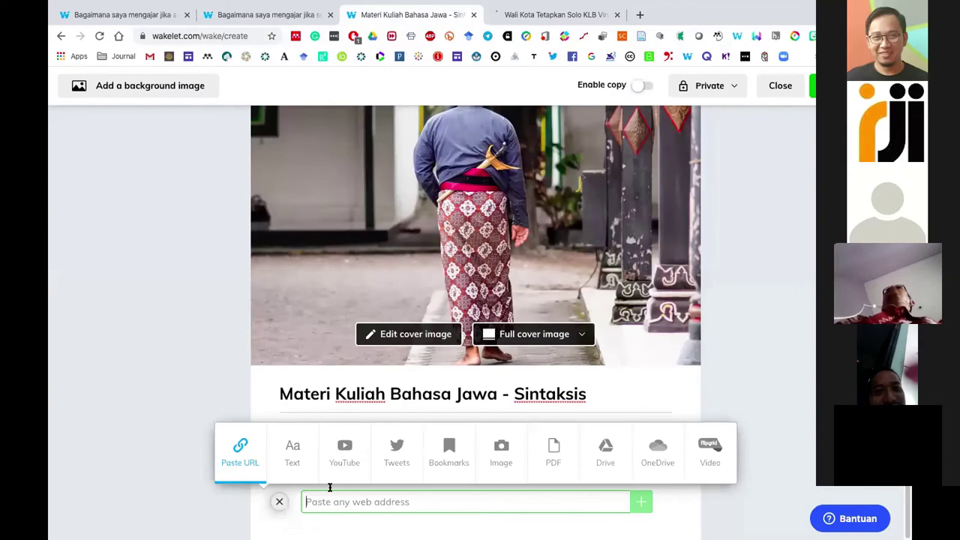
key(ctrl+v)
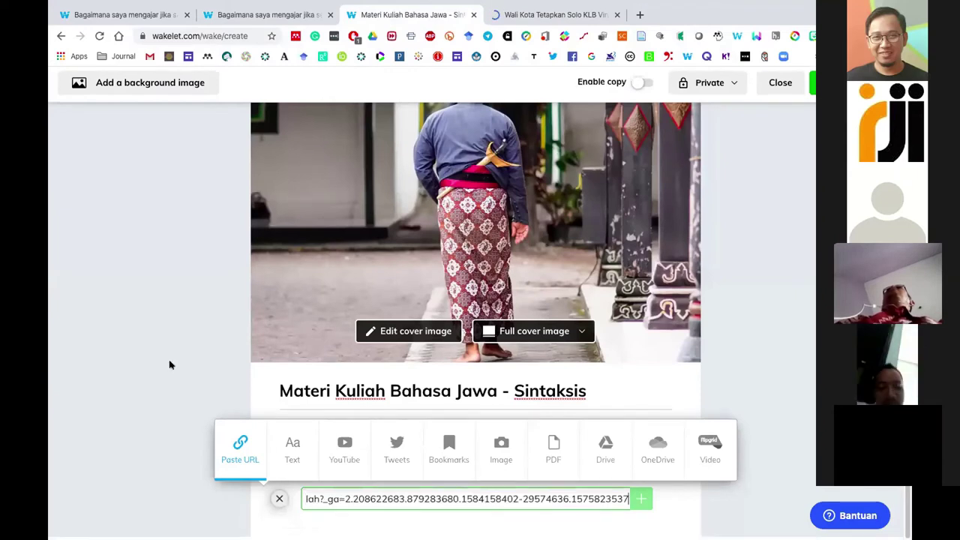
key(Return)
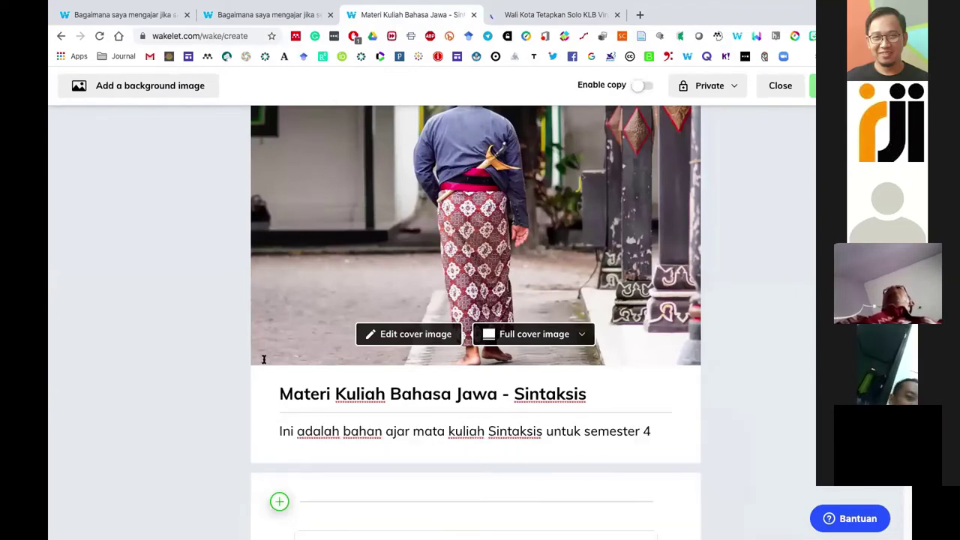
scroll(520, 347, down, 3)
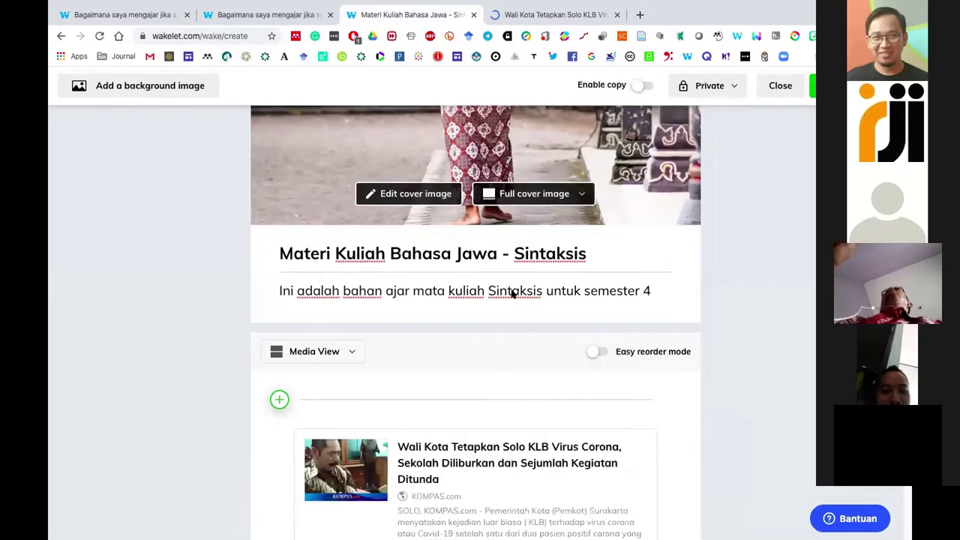
scroll(416, 330, down, 3)
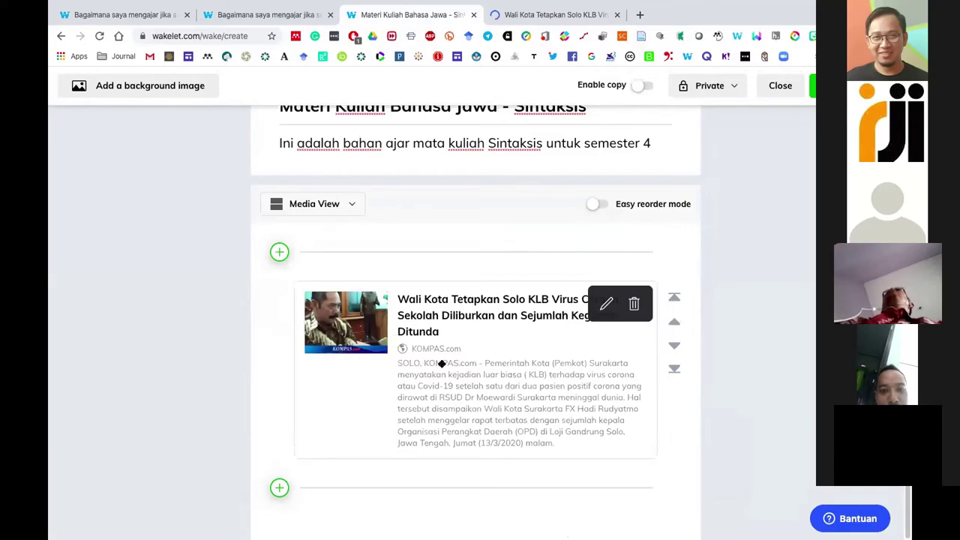
- Load YouTube in the browser tab holding the Kompas article and pause the video that opens
click(598, 17)
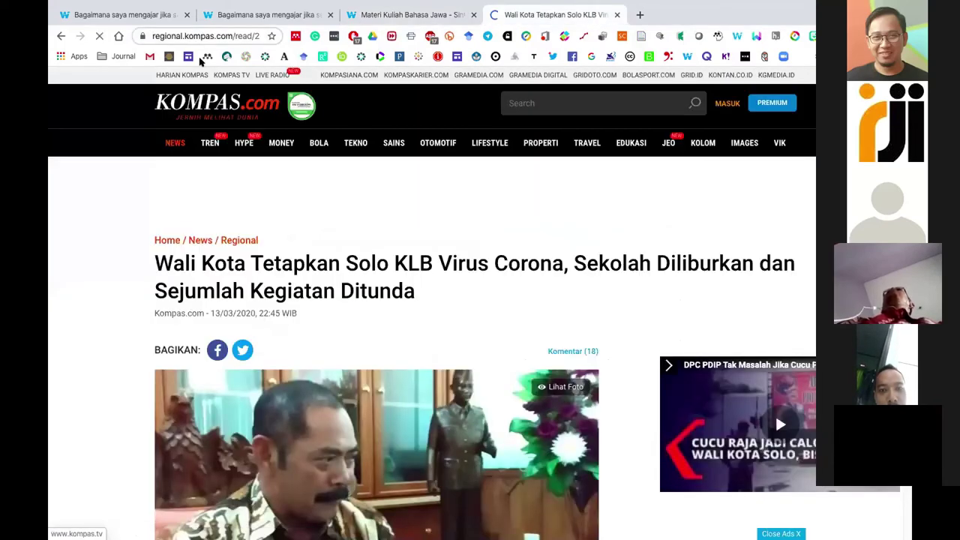
key(ctrl+l)
key(ctrl+v)
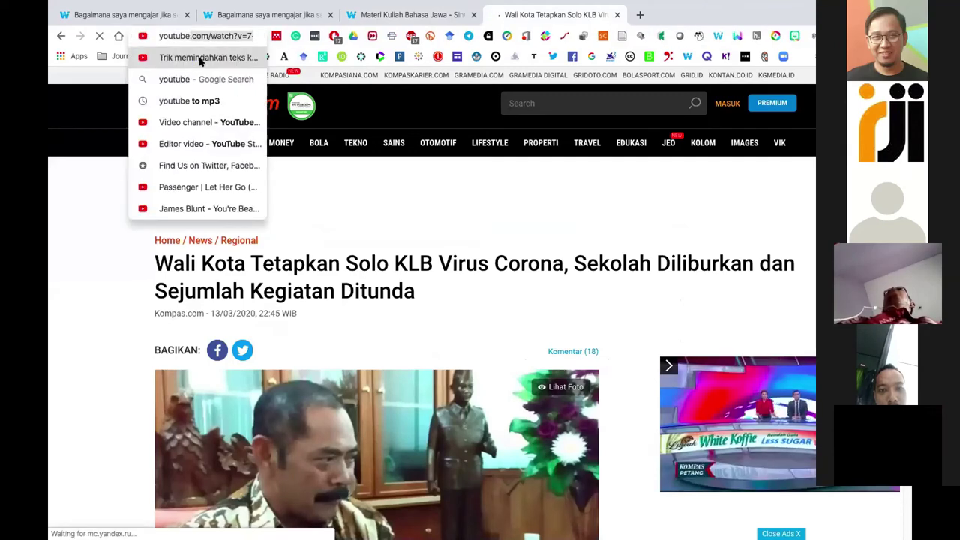
key(Return)
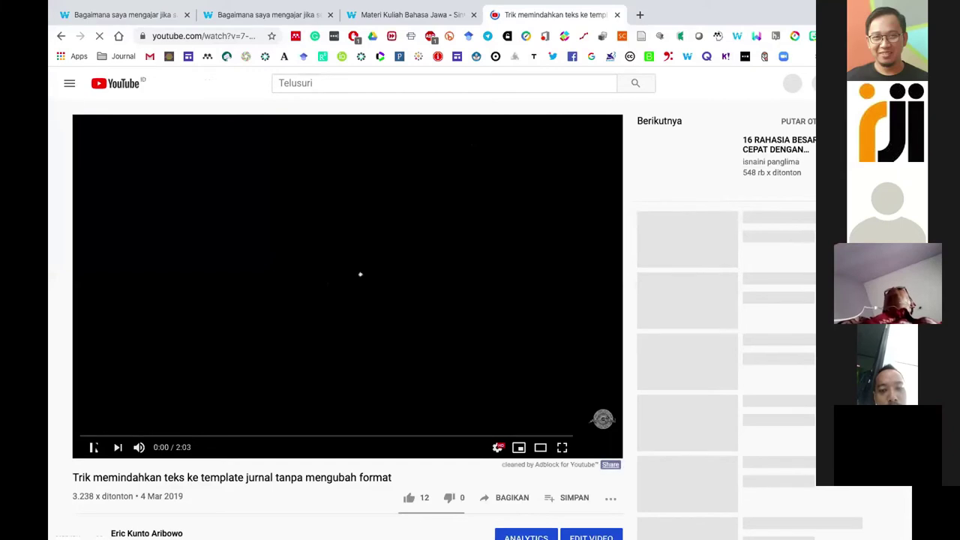
click(93, 447)
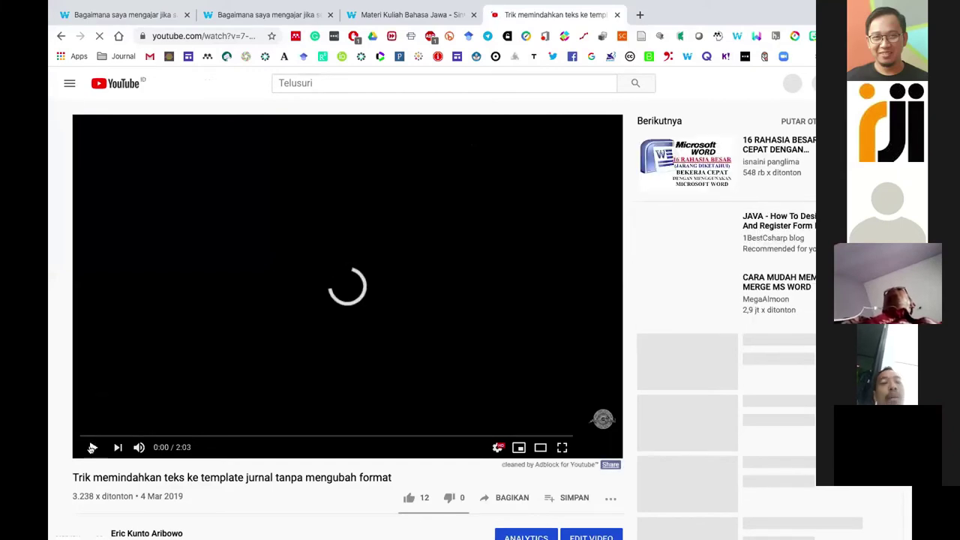
- Search YouTube for "sintaksis bahasa jawa"
click(302, 79)
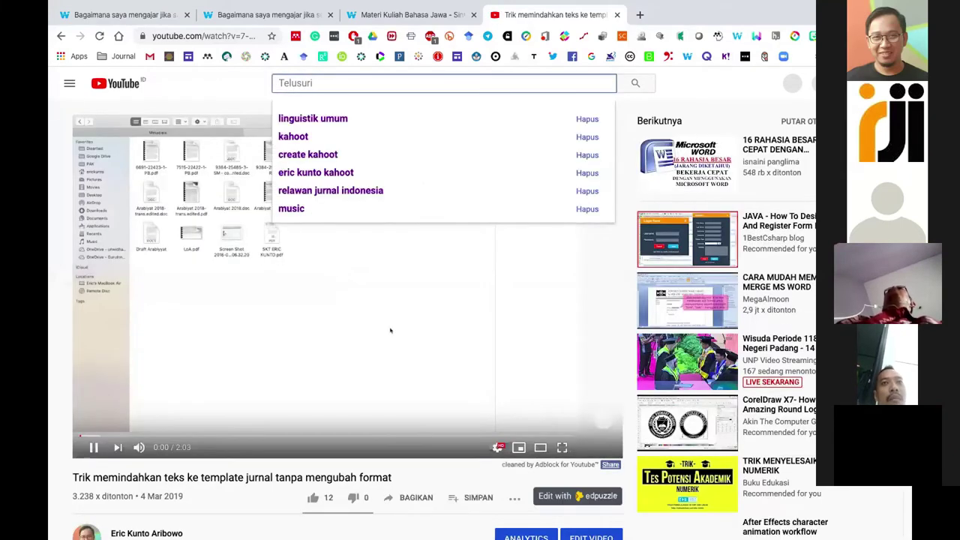
text(sin)
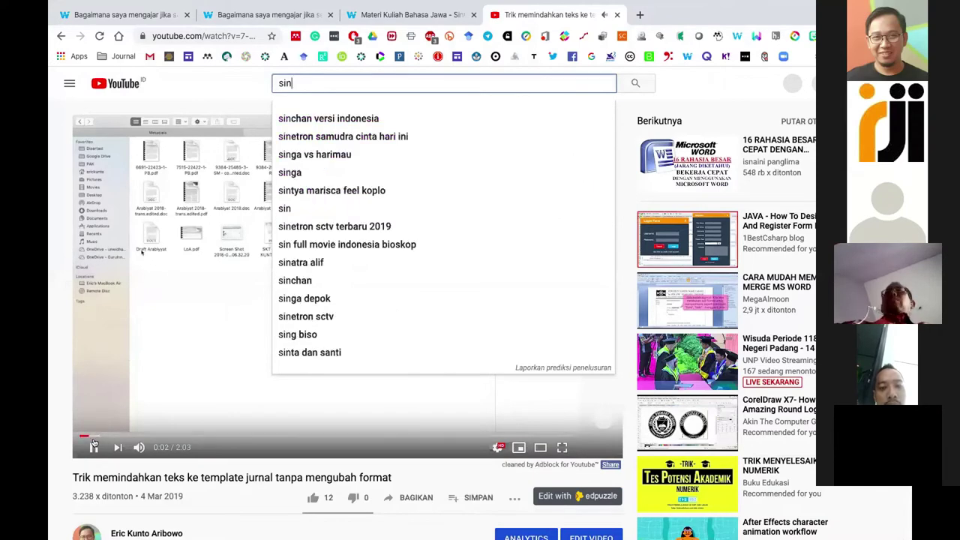
key(Return)
click(349, 77)
text(ta)
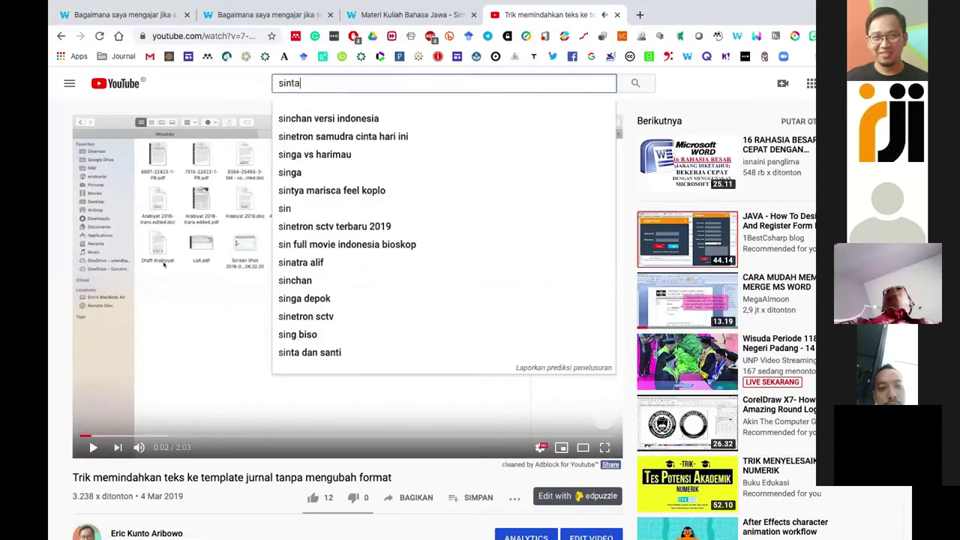
text(ksis bahasa j)
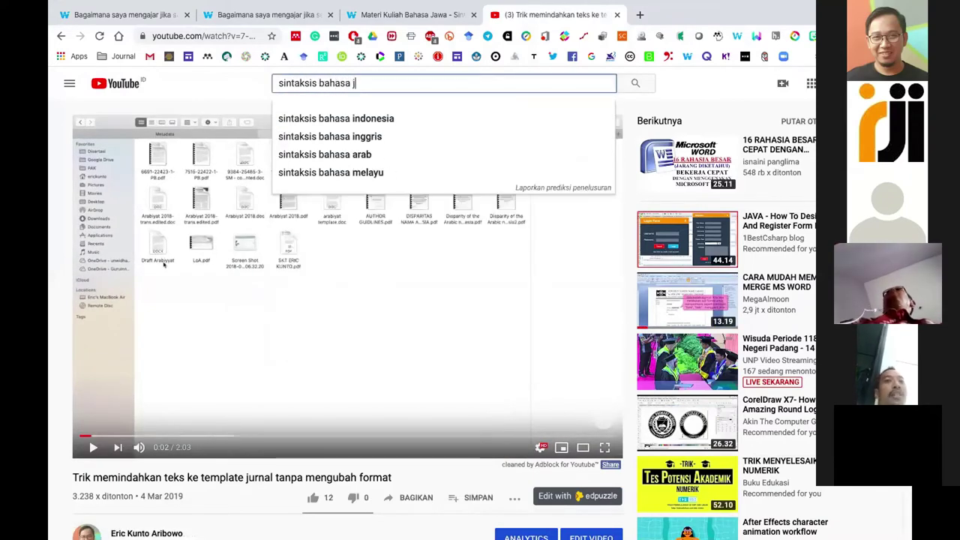
text(awa)
key(Return)
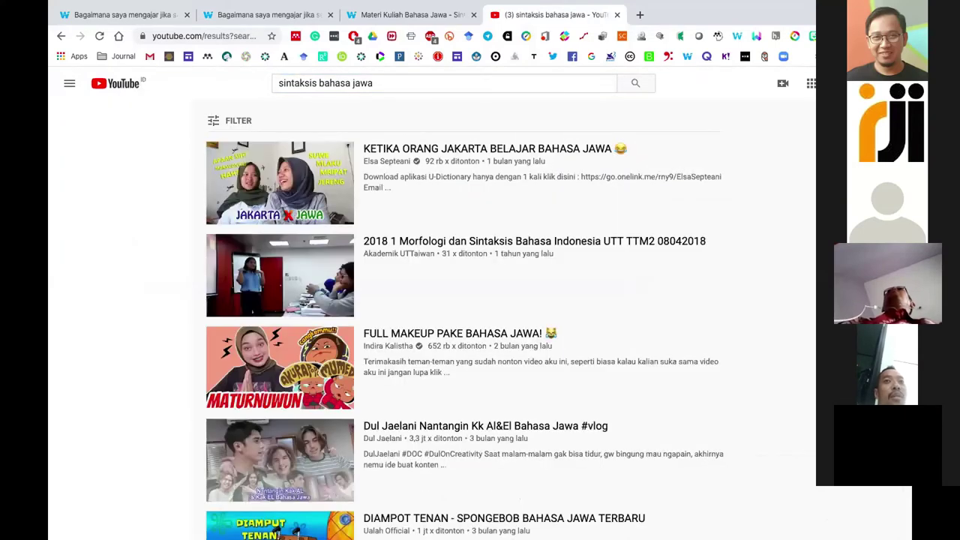
- Open the video "FULL MAKEUP PAKE BAHASA JAWA!" from the YouTube search results
scroll(535, 233, down, 1)
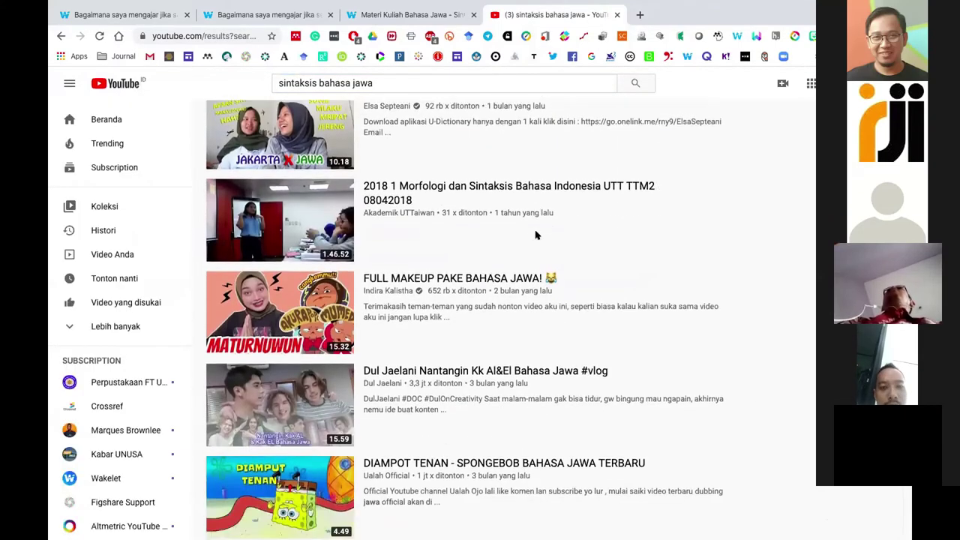
scroll(536, 235, down, 1)
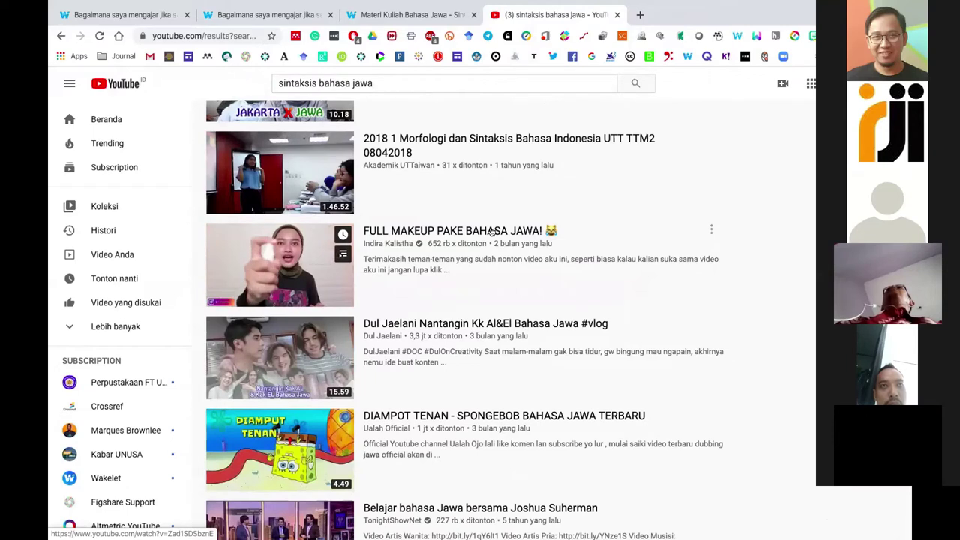
click(711, 228)
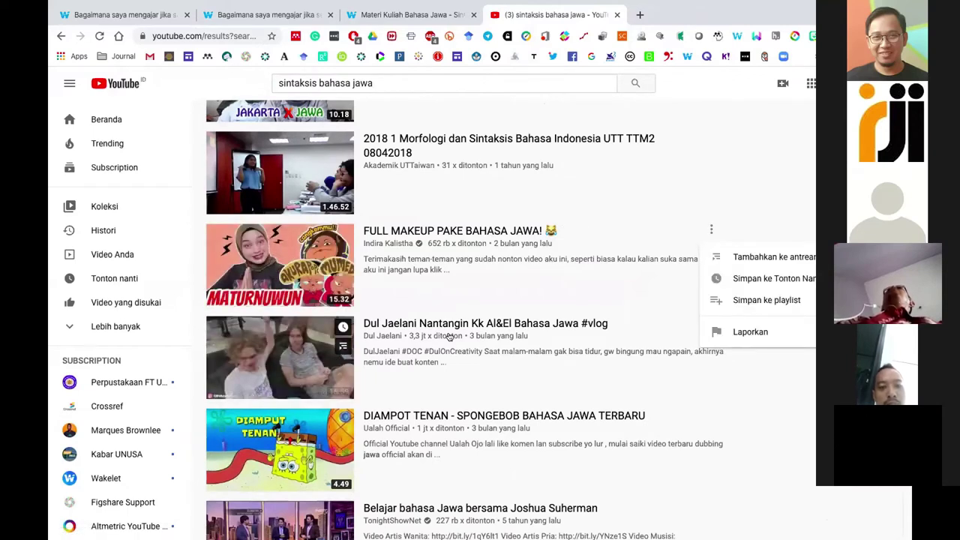
click(446, 289)
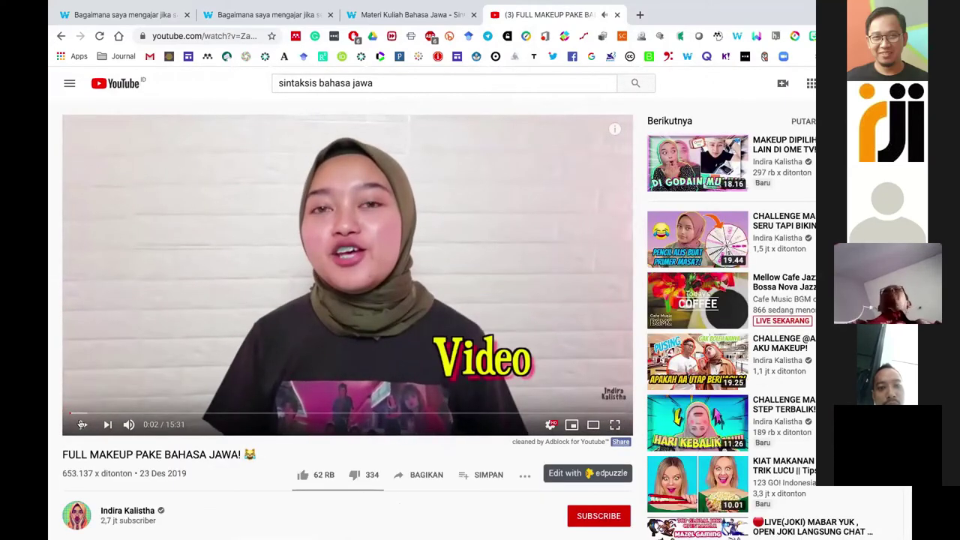
- Copy the share link of the "FULL MAKEUP PAKE BAHASA JAWA!" video and close the sharing dialog
scroll(314, 292, down, 3)
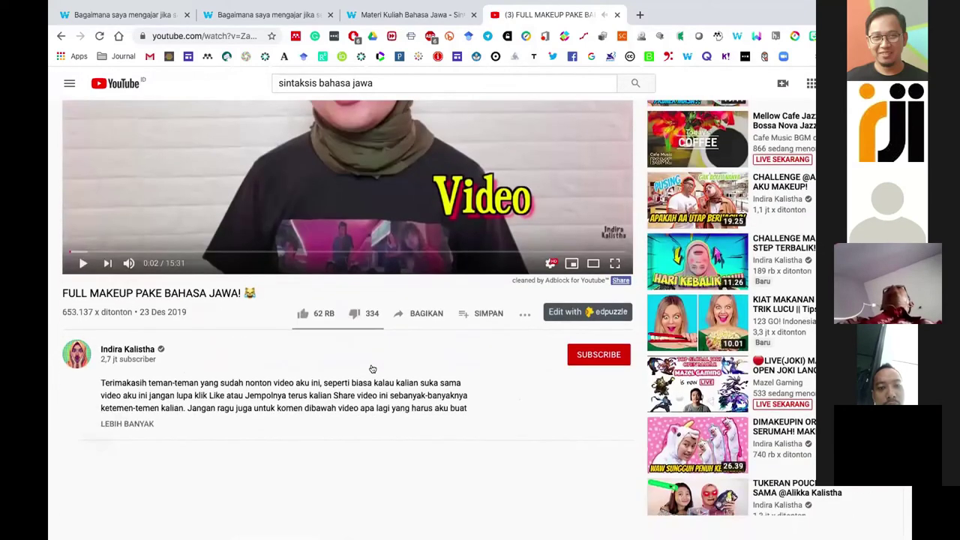
click(428, 313)
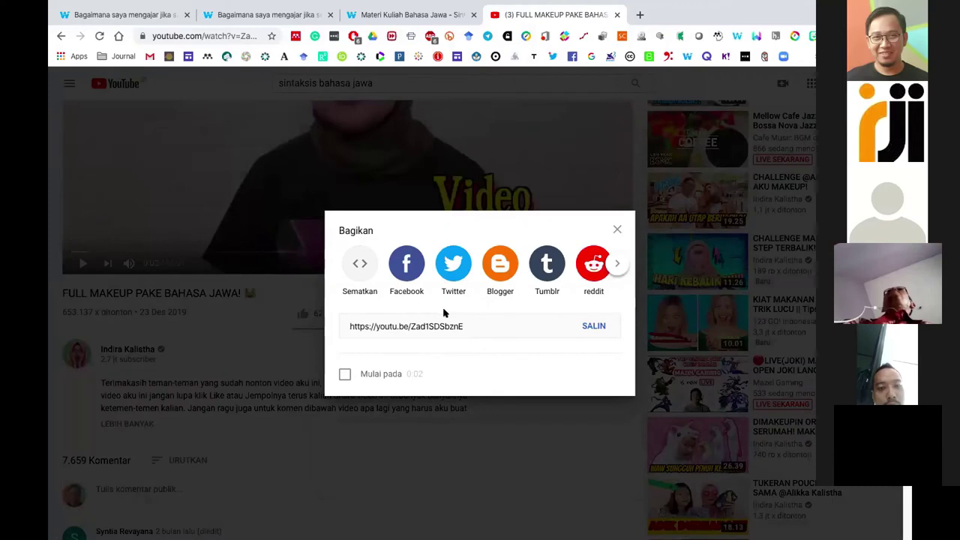
click(584, 325)
key(ctrl+c)
click(616, 229)
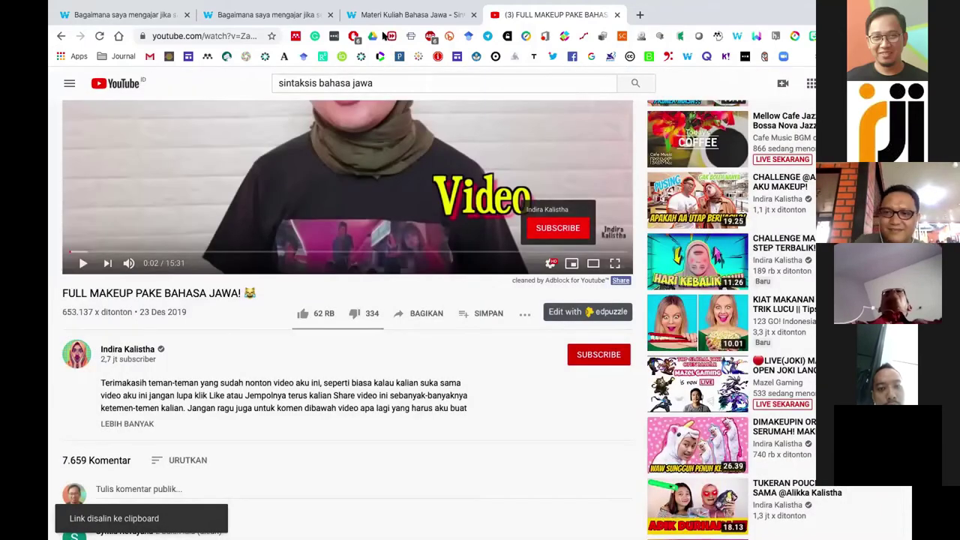
- Return to the Sintaksis collection in Wakelet and add the copied YouTube video link below the Kompas article
click(409, 14)
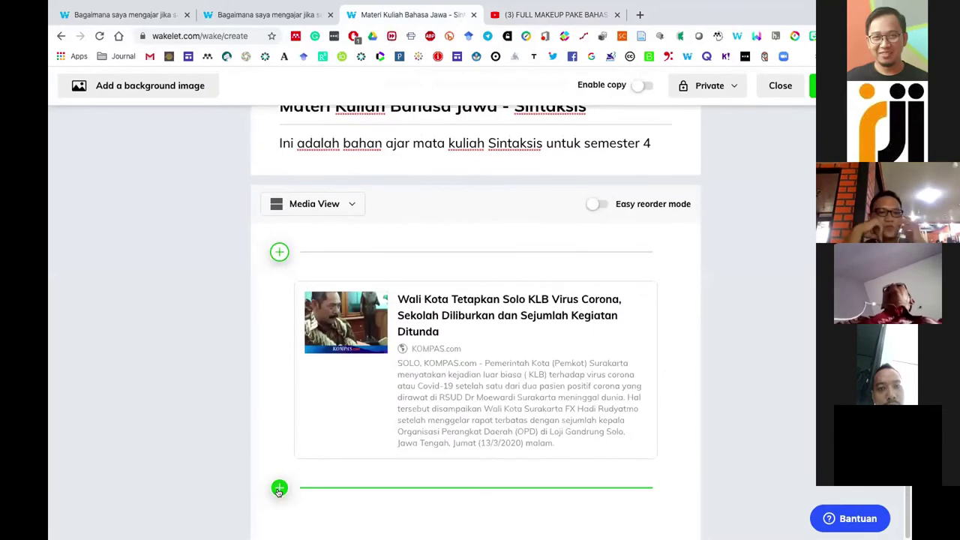
click(279, 484)
key(ctrl+v)
key(Return)
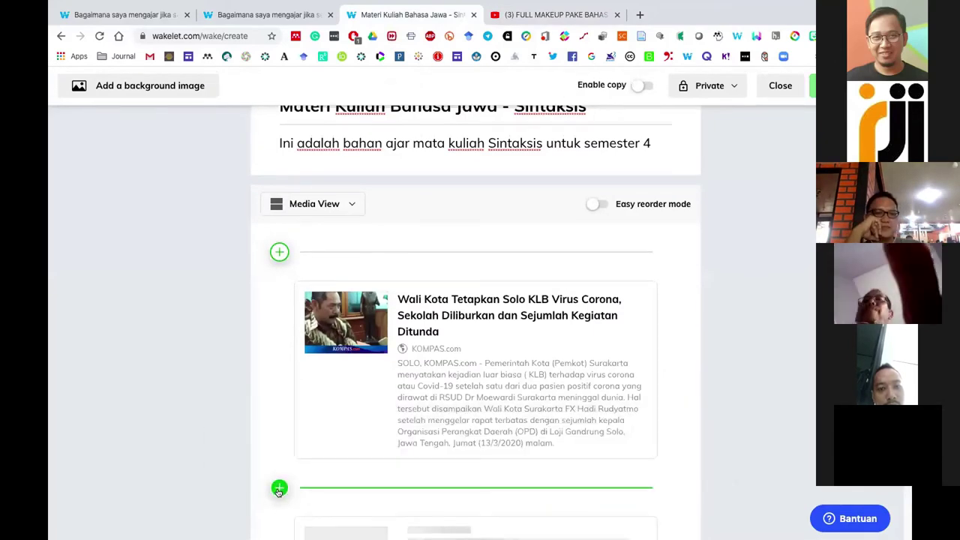
scroll(262, 395, down, 2)
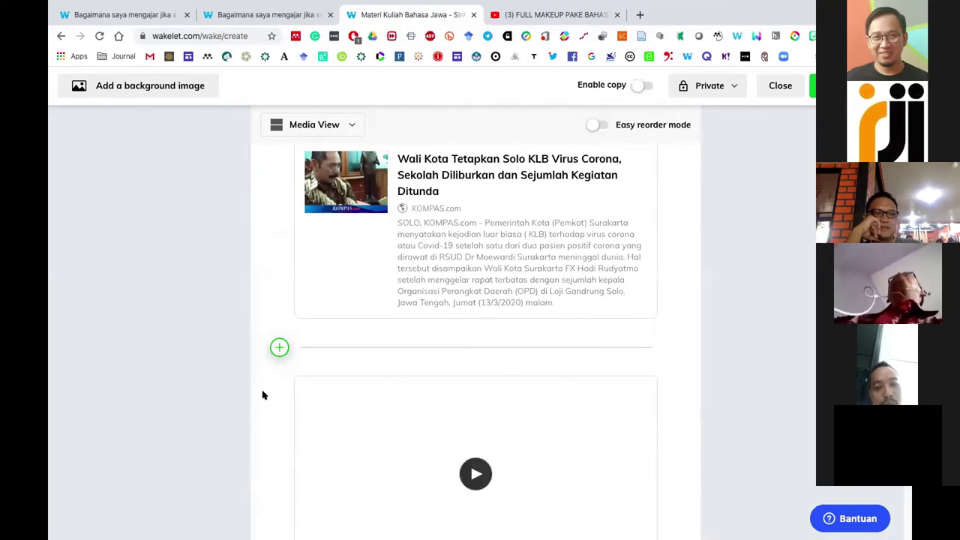
scroll(573, 198, down, 3)
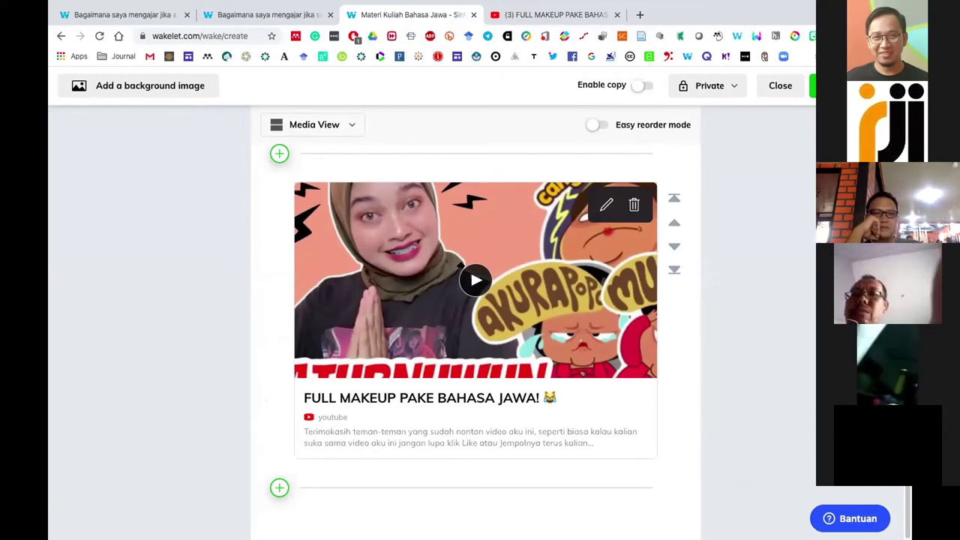
- Search Google for "disparity of arabic name" in the YouTube tab and copy the link address of the journal.uinjkt.ac.id result
click(606, 15)
click(225, 35)
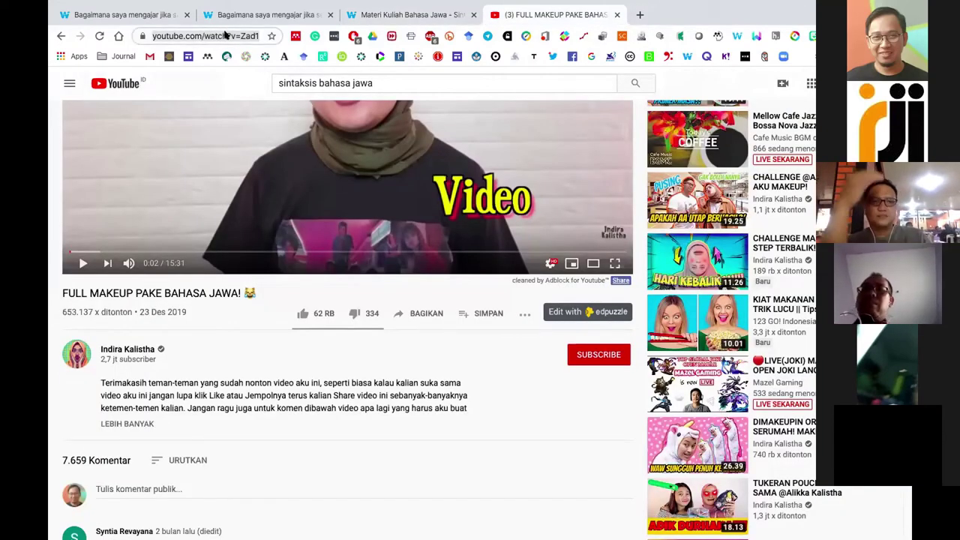
text(dispa)
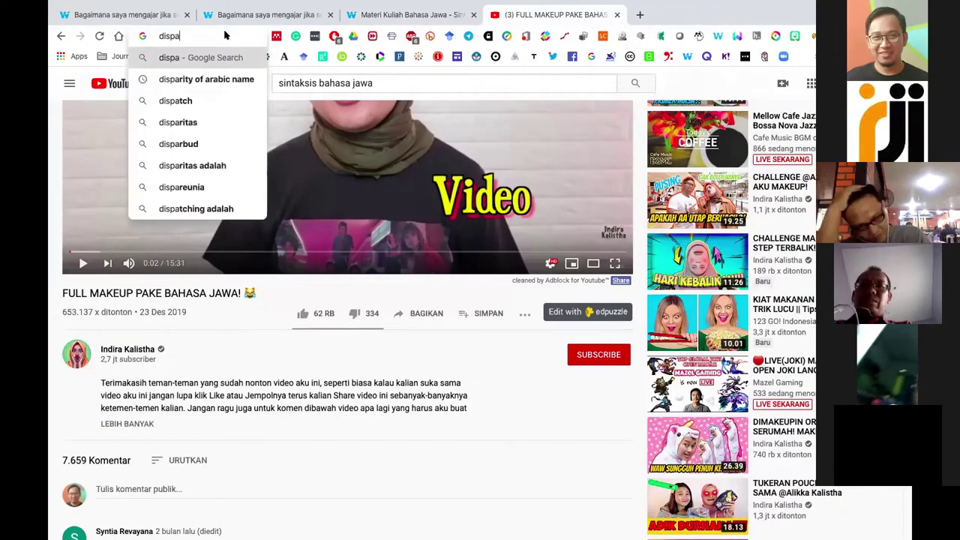
click(216, 80)
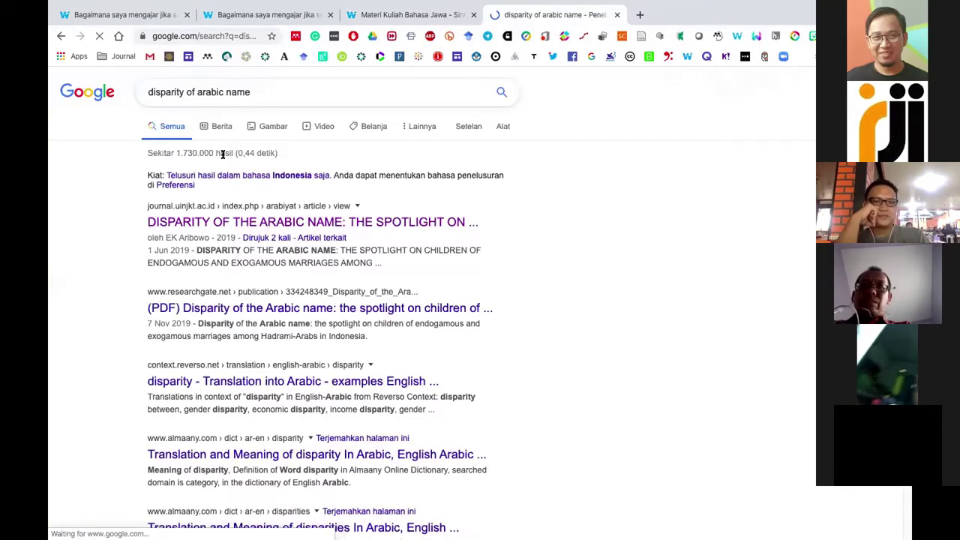
right_click(211, 225)
click(233, 284)
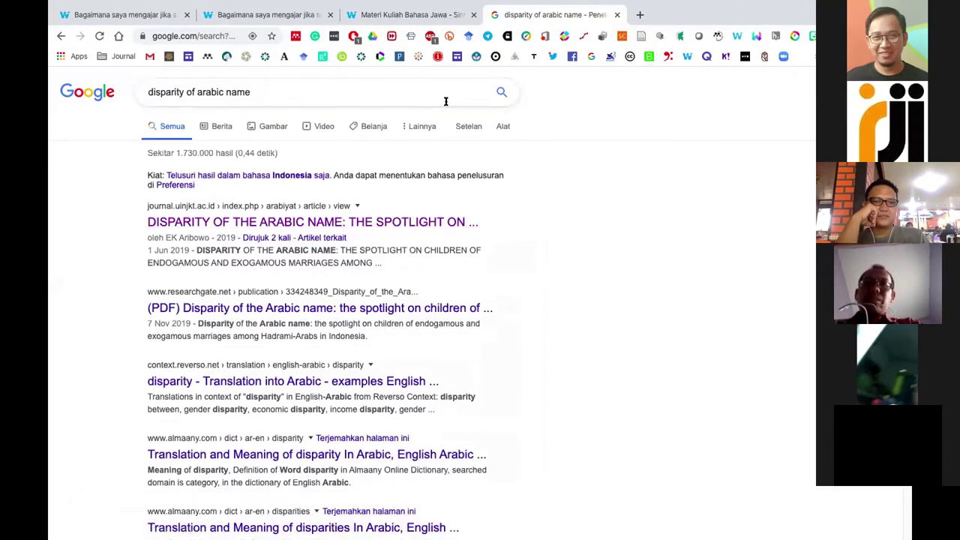
- Add the copied journal article link to the Wakelet collection below the YouTube video
click(360, 17)
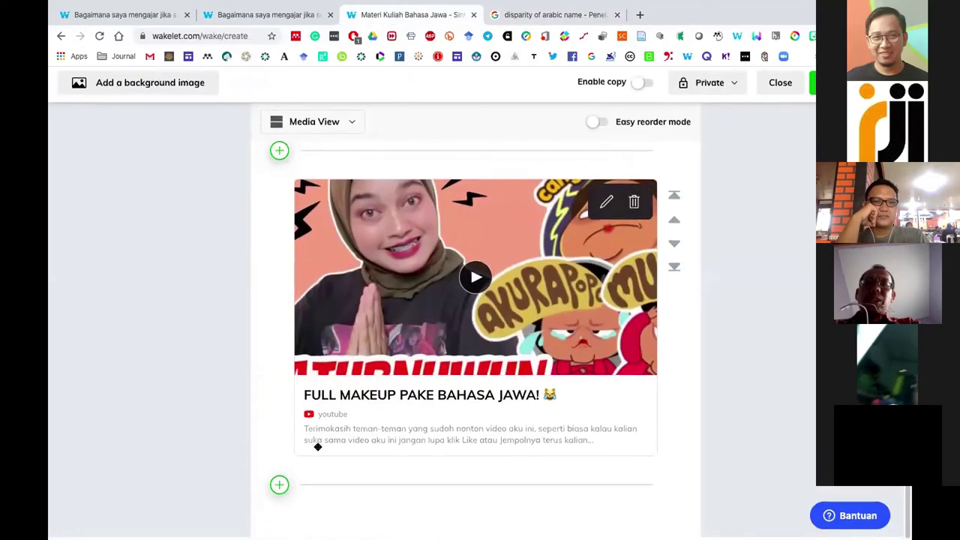
click(279, 487)
key(ctrl+v)
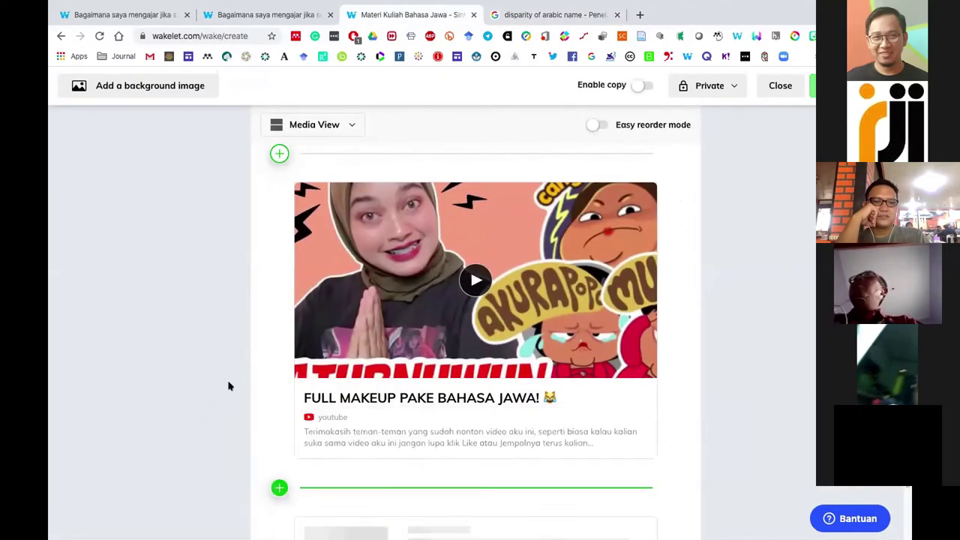
scroll(222, 354, down, 3)
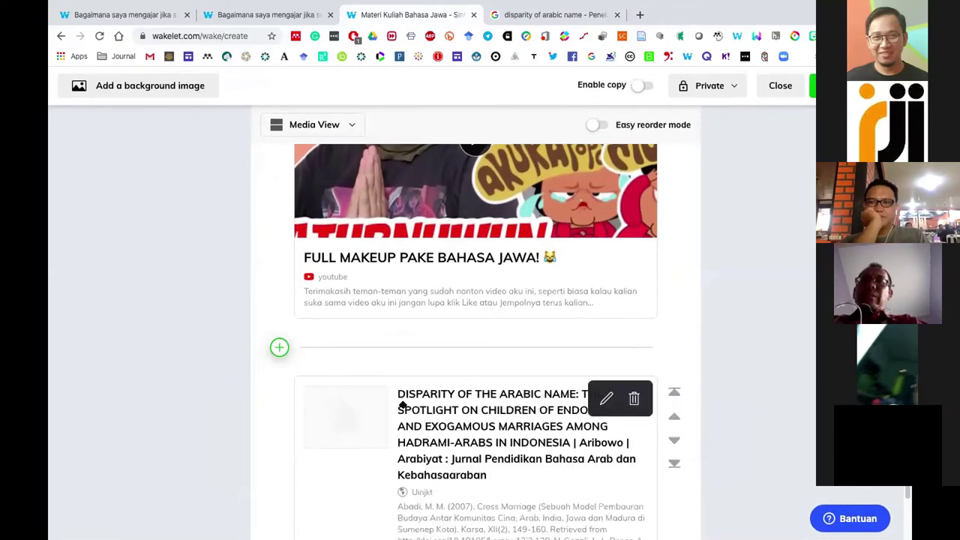
- Add an image item below the journal article, previewing and uploading the third JPEG in the Photos (1) folder
scroll(399, 401, down, 3)
click(279, 489)
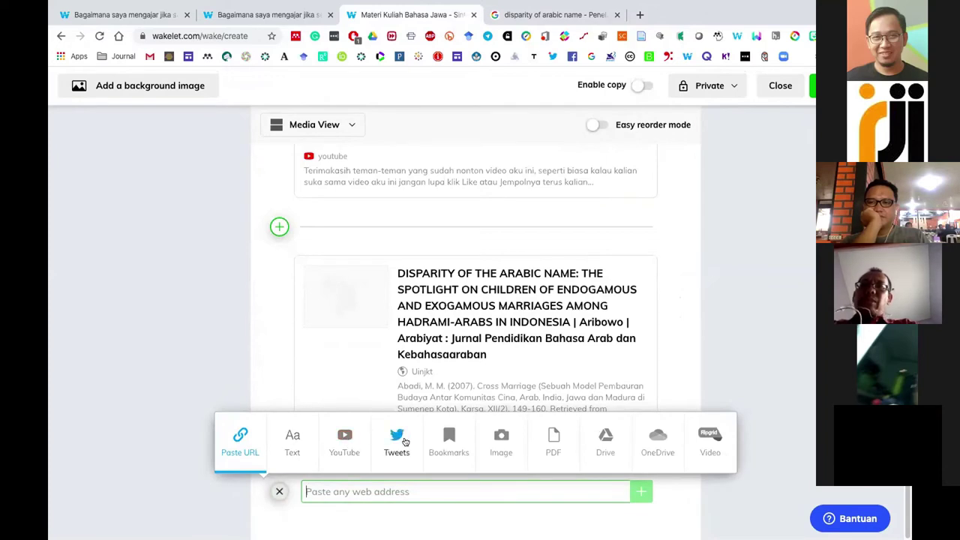
click(505, 439)
click(505, 478)
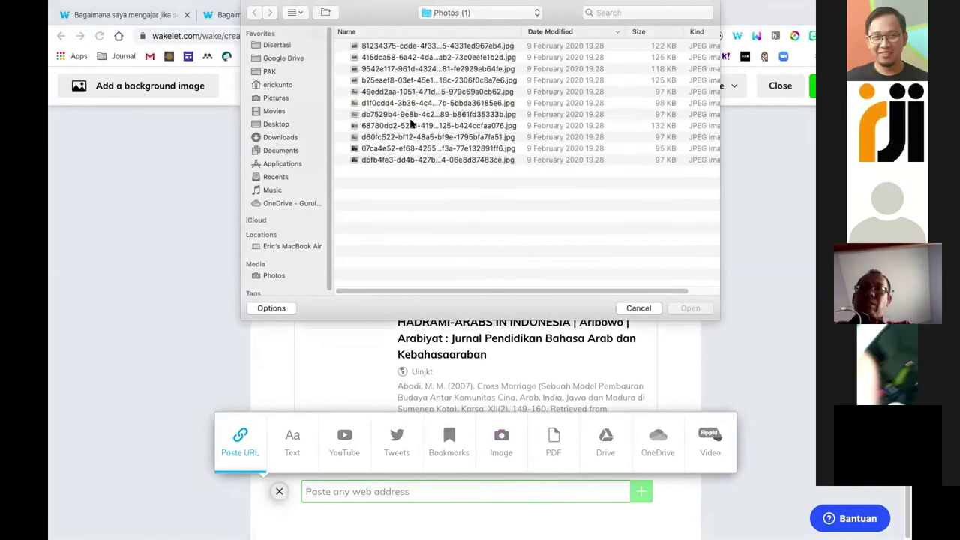
click(387, 68)
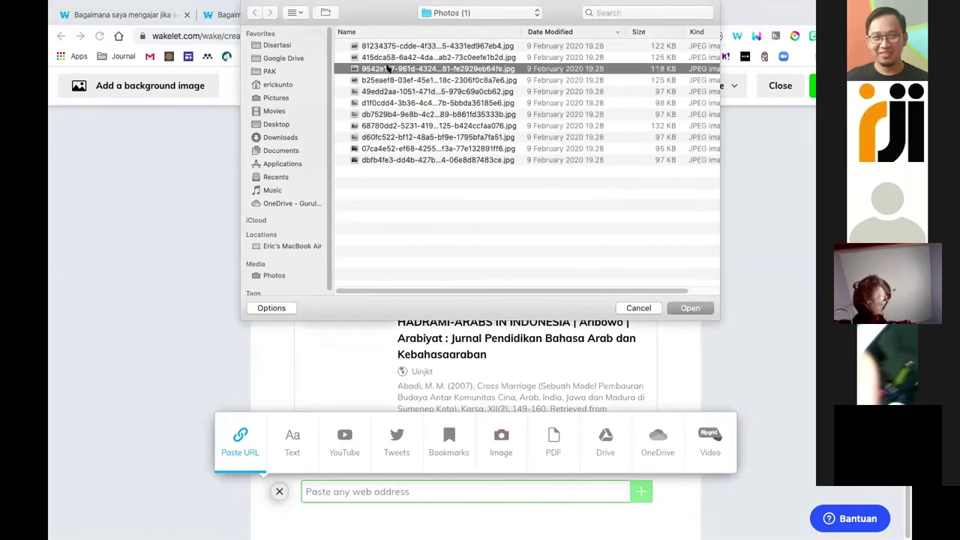
key(space)
key(space)
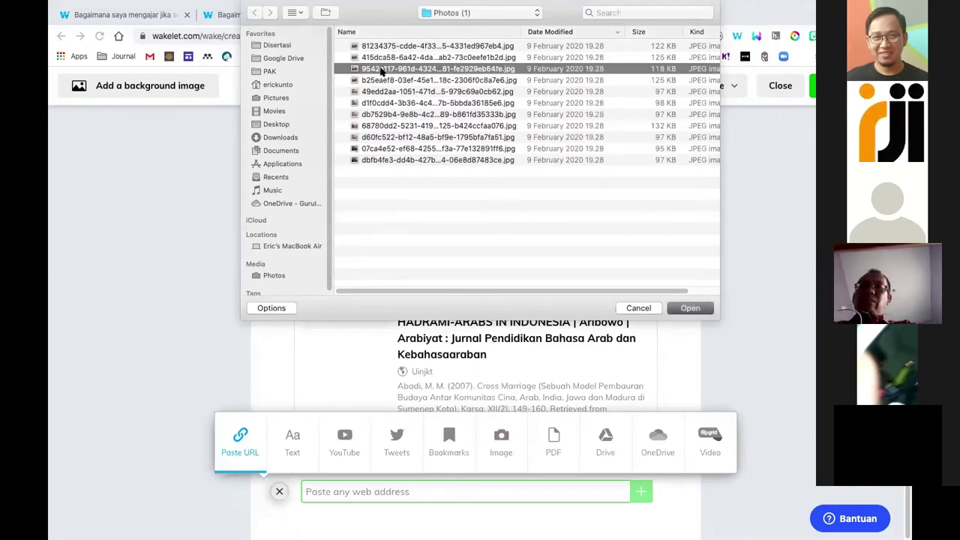
click(690, 307)
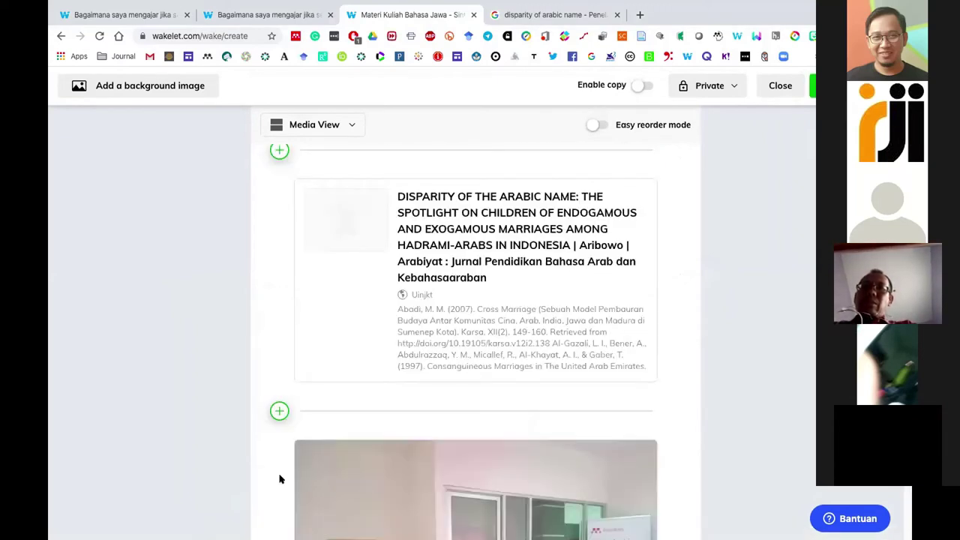
- Add a PDF item below the group photo, previewing and uploading 10-1108_AJAR-05-2019-0041.pdf from the Downloads folder
scroll(268, 332, down, 3)
click(278, 486)
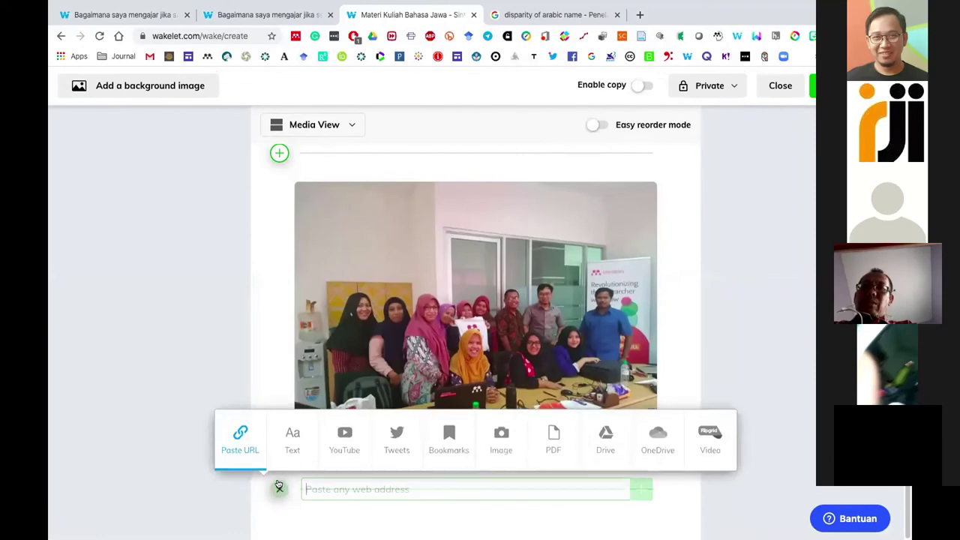
click(554, 440)
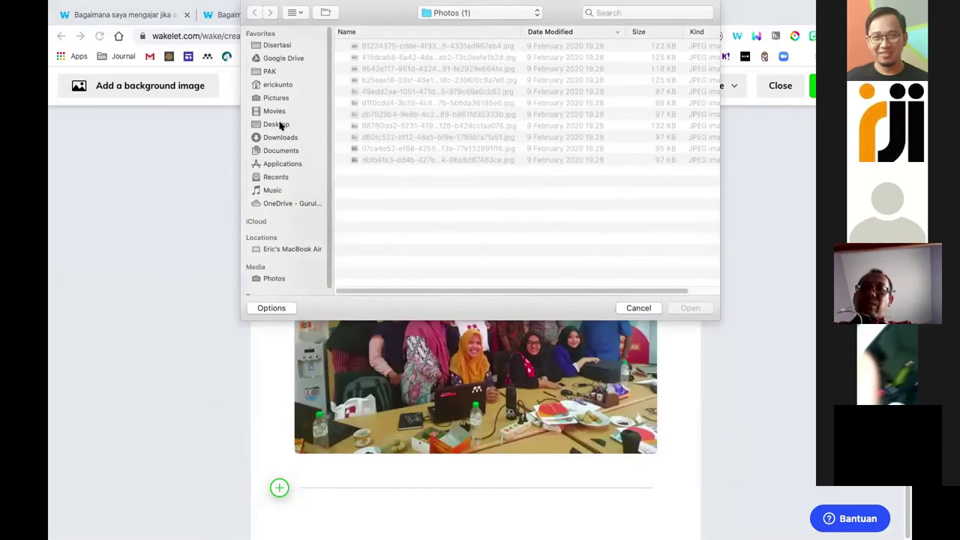
click(276, 123)
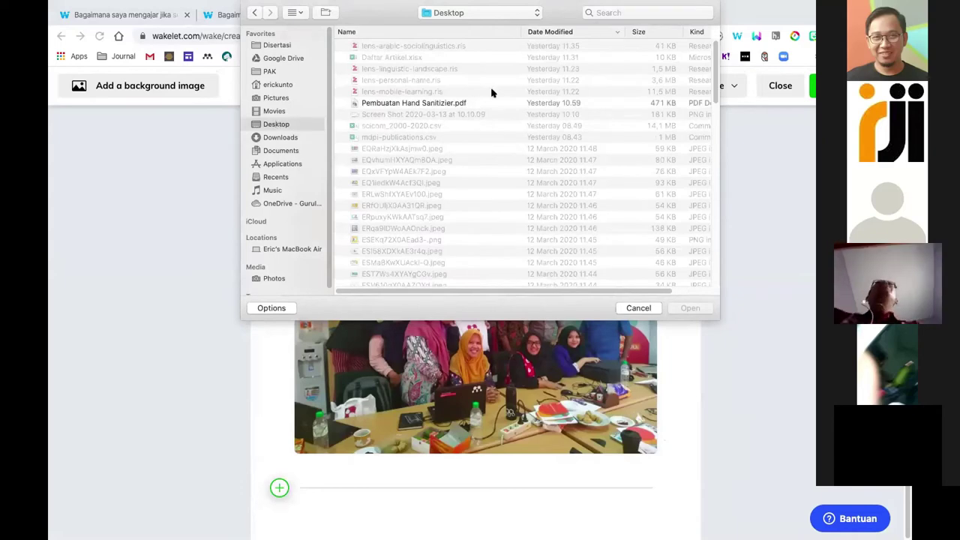
scroll(456, 199, down, 10)
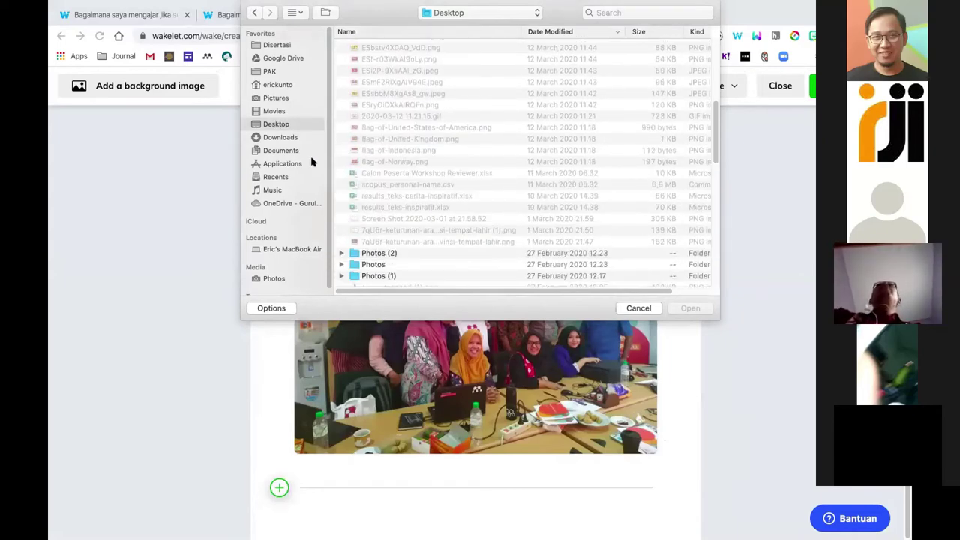
click(280, 138)
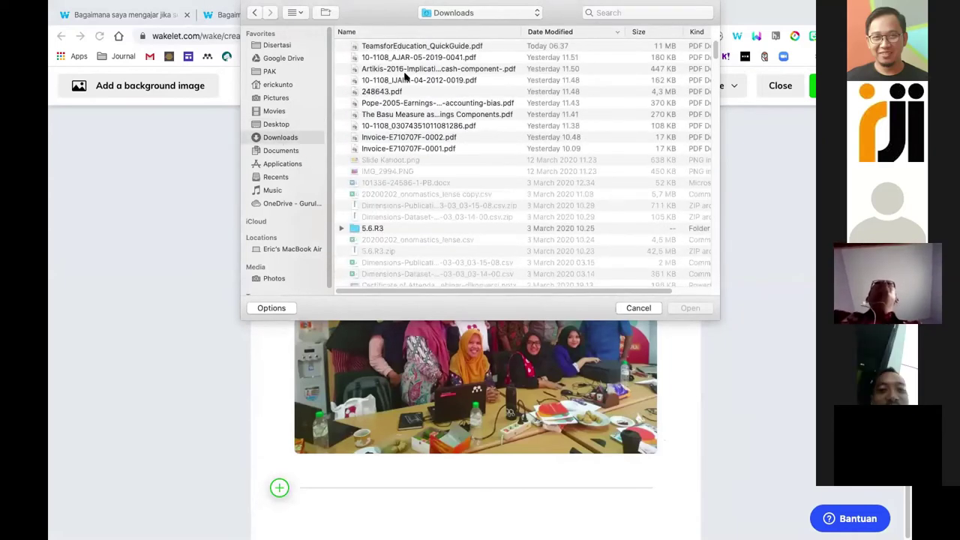
click(418, 58)
key(space)
key(space)
double_click(406, 57)
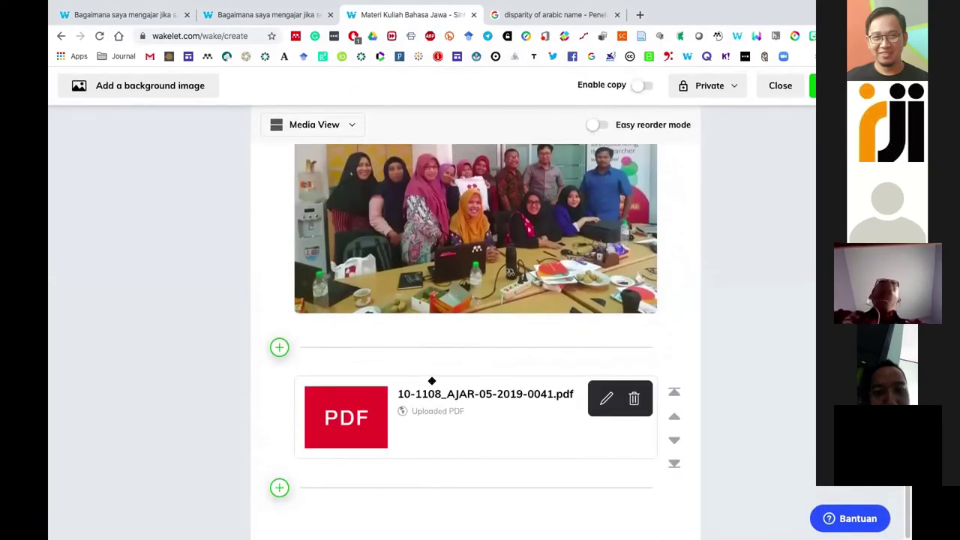
- Start a Flipgrid video item below the PDF and authorize Flipgrid to continue with the signed-in Wakelet account
click(279, 488)
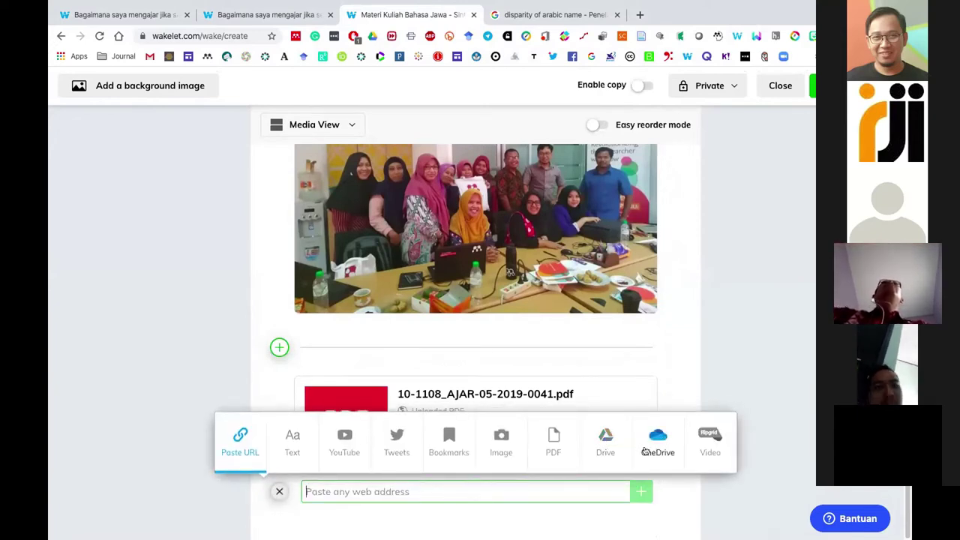
click(686, 349)
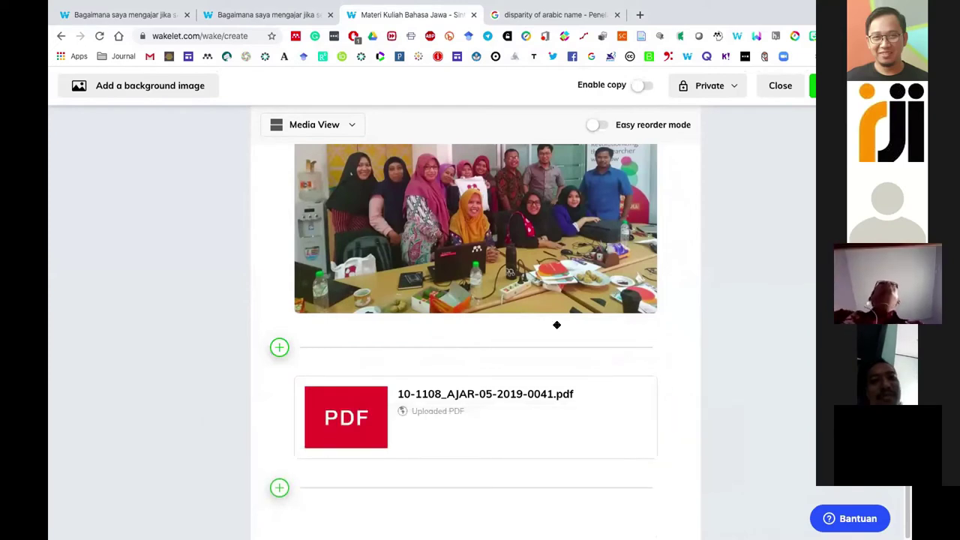
click(279, 487)
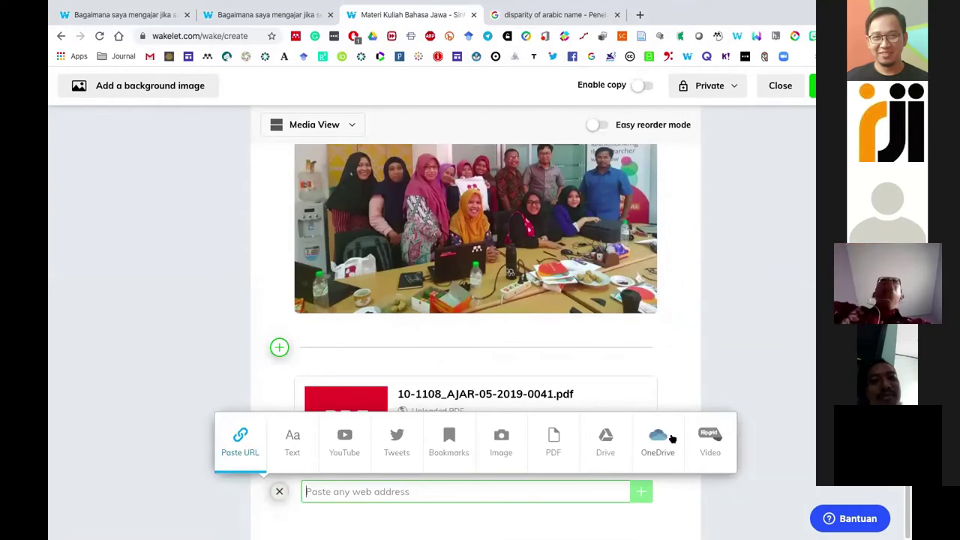
click(709, 441)
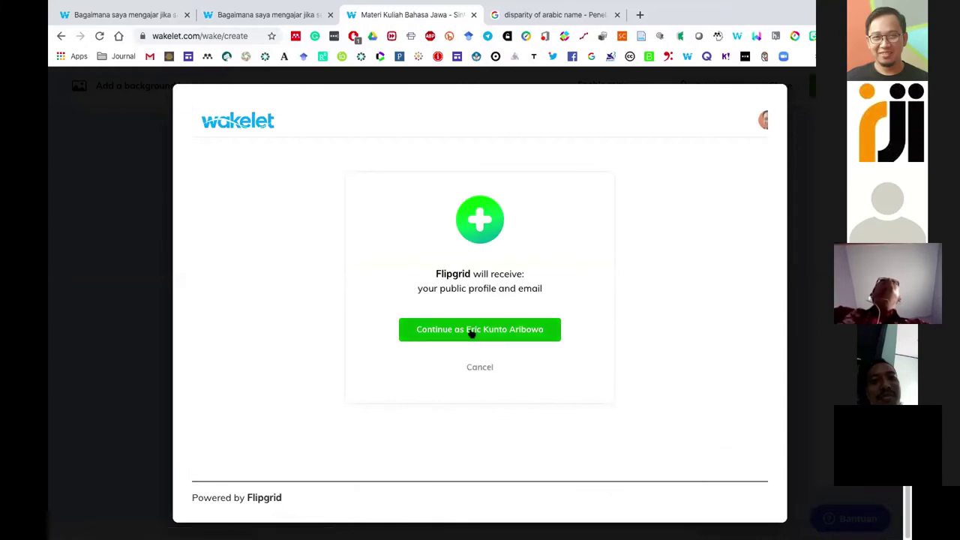
click(471, 335)
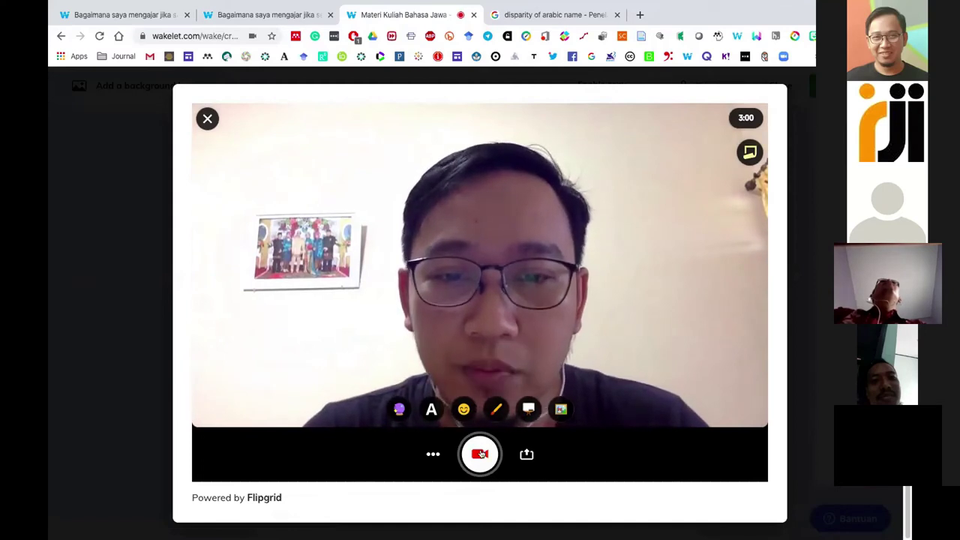
- Record a webcam video of about 45 seconds, then submit it with a selfie as its cover
click(480, 454)
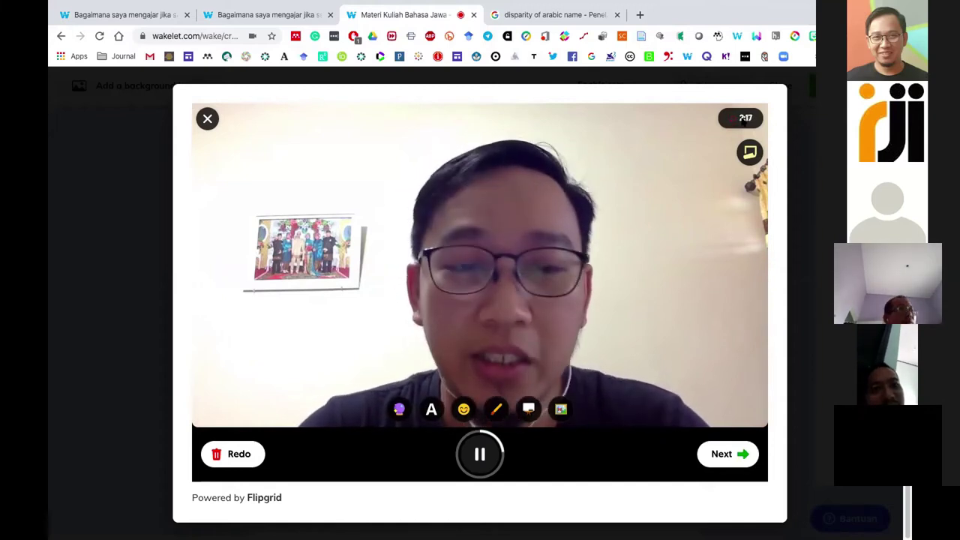
click(475, 454)
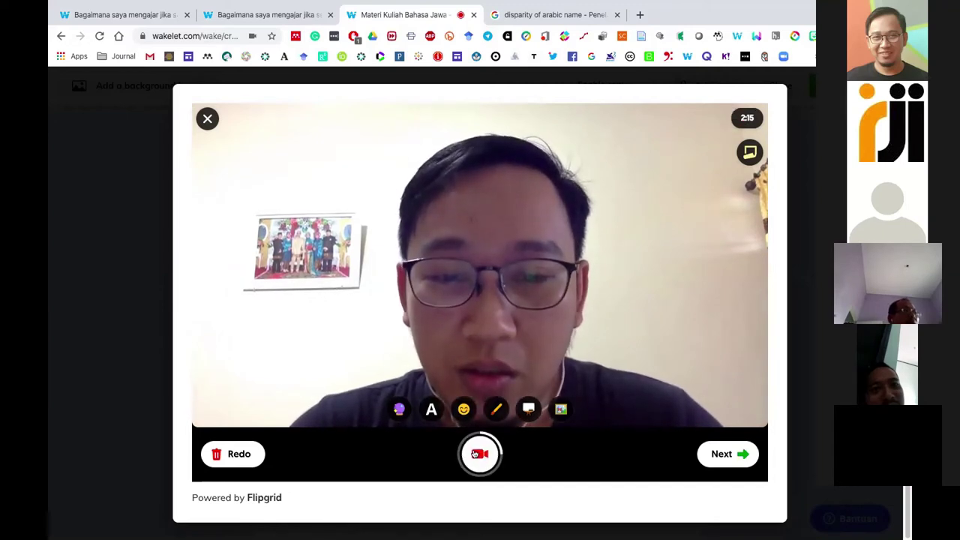
click(725, 454)
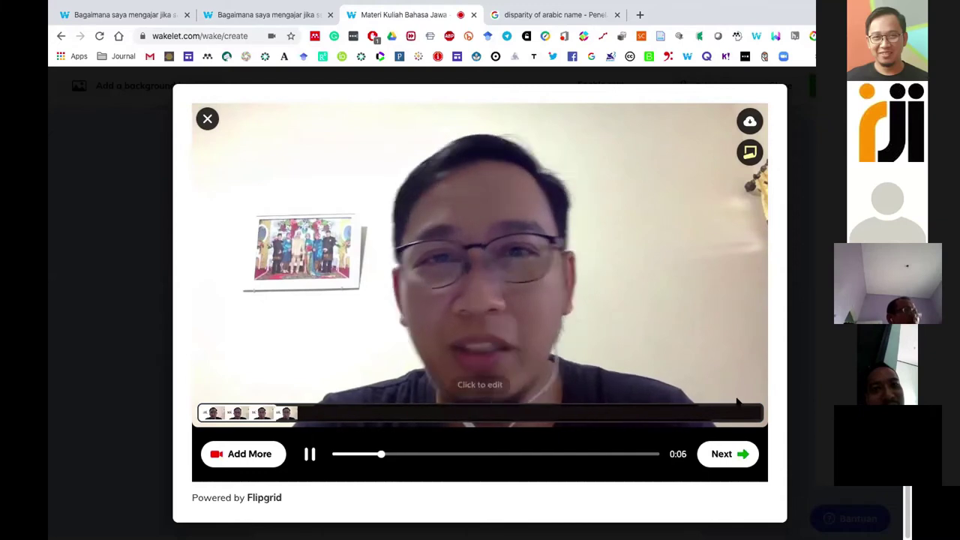
click(249, 454)
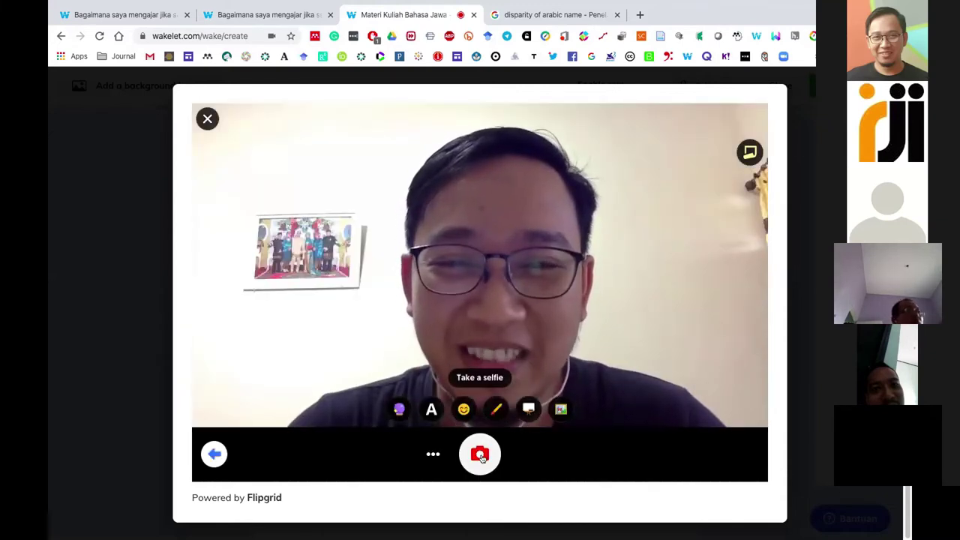
click(479, 454)
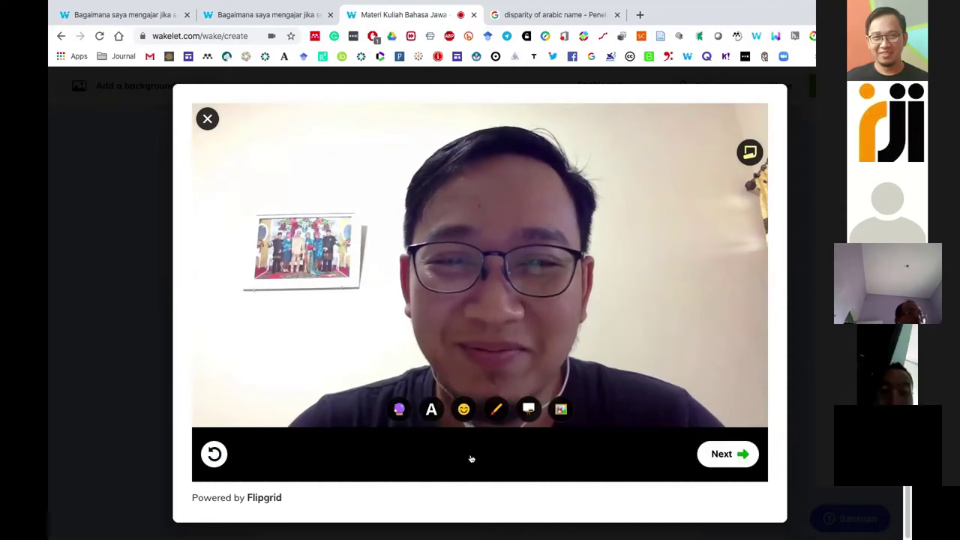
click(743, 454)
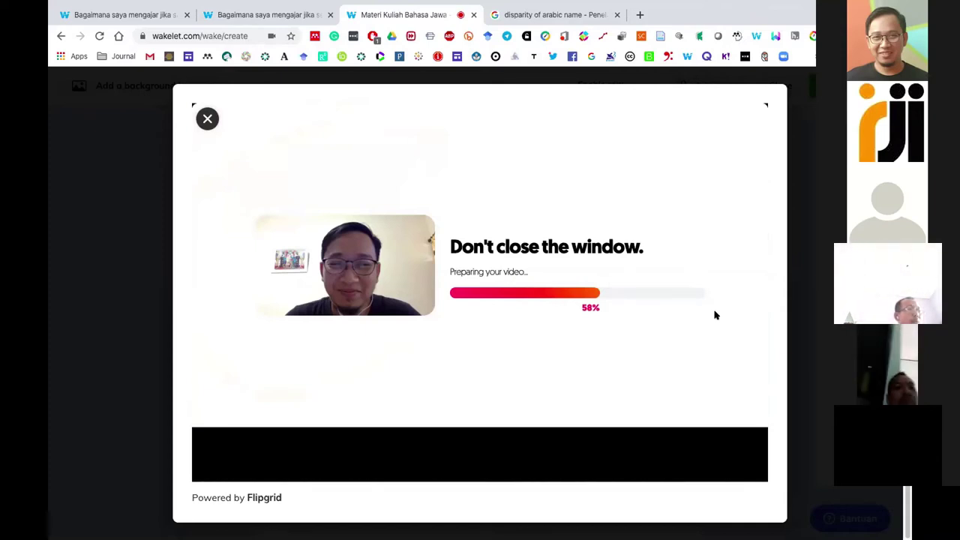
- Close the Google search tab, look back over the collection's items and dismiss the open item chooser above the new video
click(616, 15)
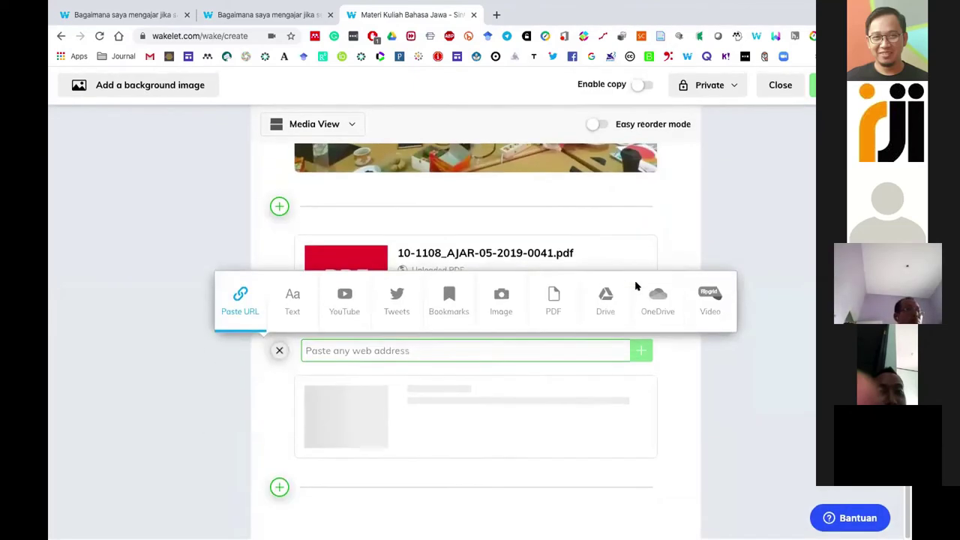
scroll(492, 263, up, 5)
scroll(484, 315, up, 5)
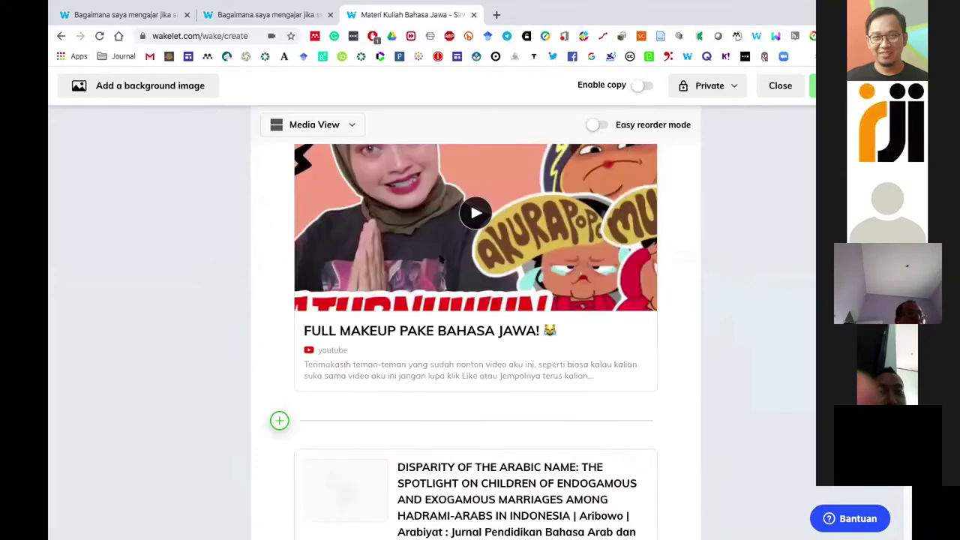
scroll(481, 389, down, 10)
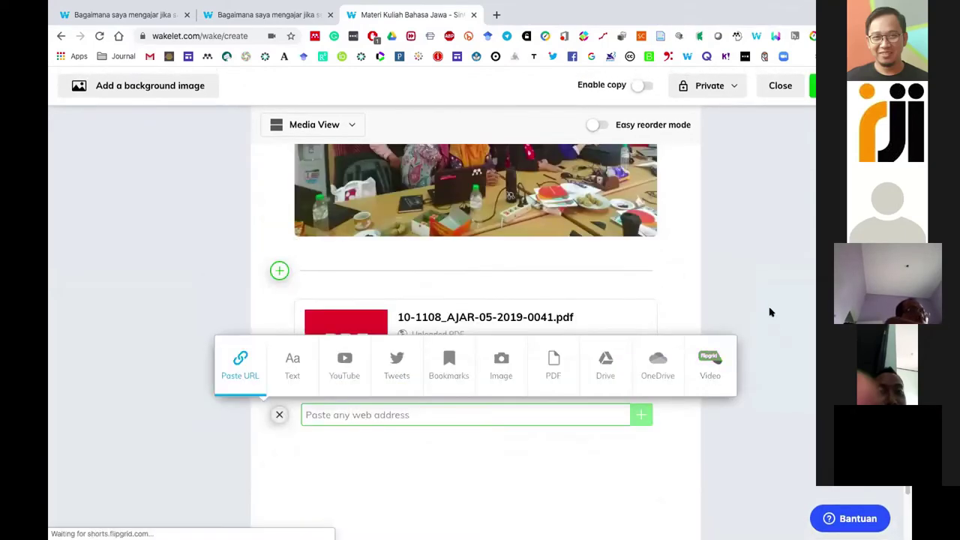
click(724, 299)
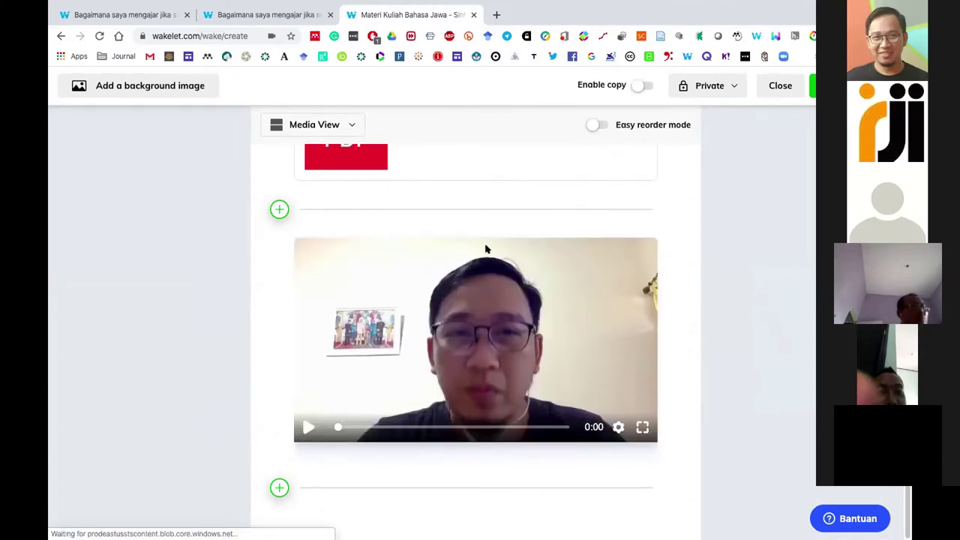
- Add a text item below the video containing "KJhas kjahsd kjh asdjk" and two bold, italic, underlined lines reading "akjshd"
click(279, 488)
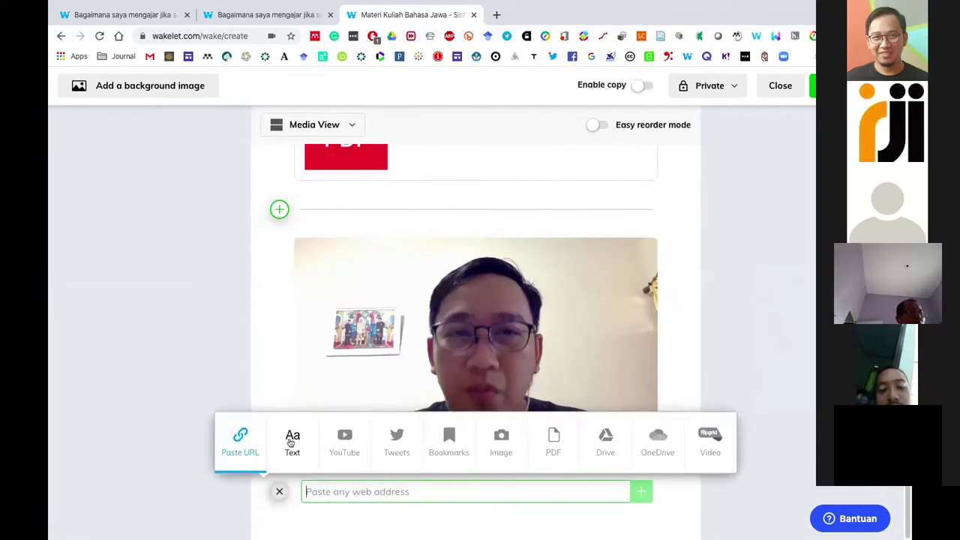
click(292, 443)
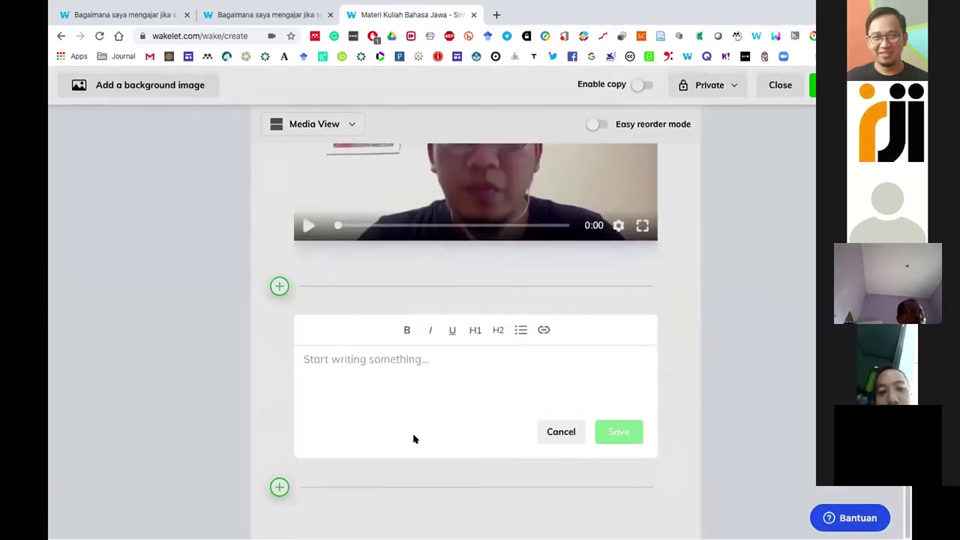
text(KJhas kjahsd kjh asdjk)
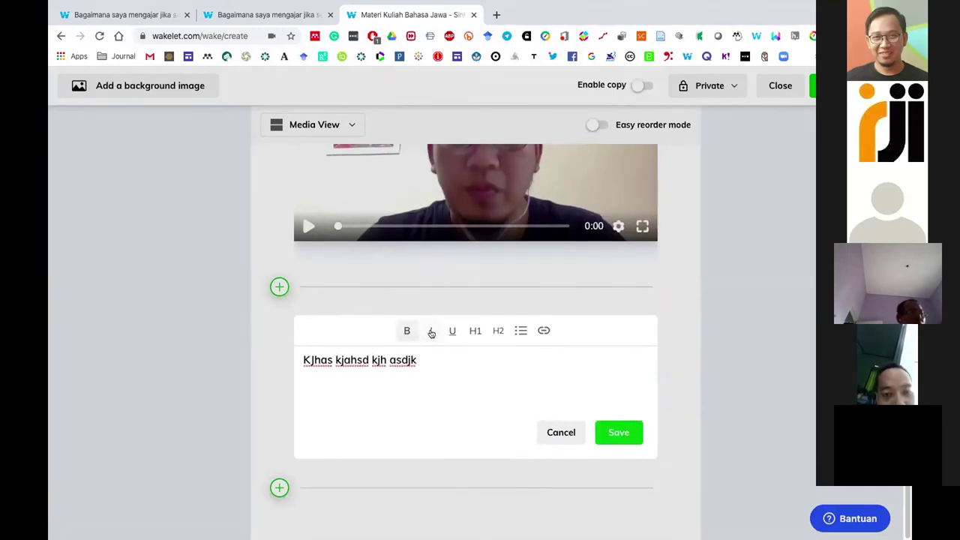
key(Return)
text(akjshd)
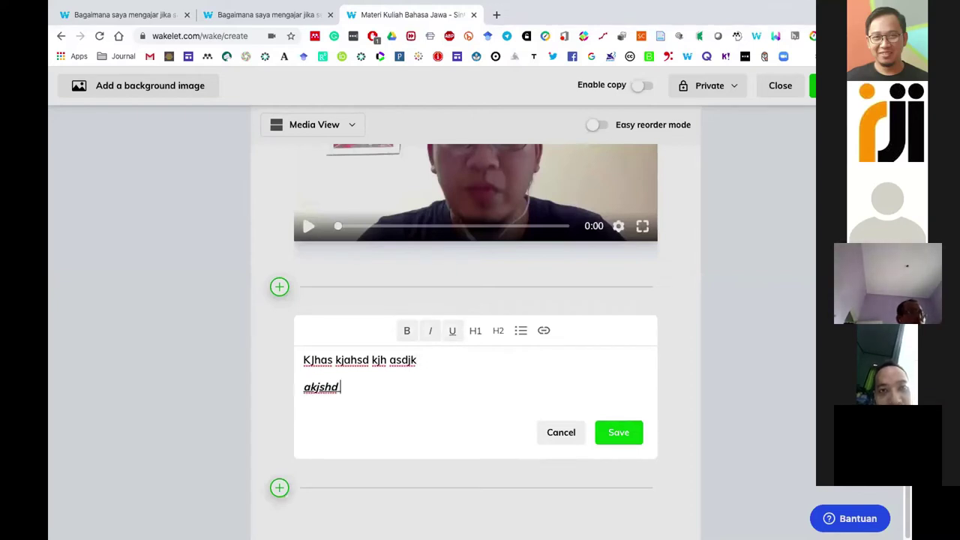
key(Return)
text(akjshd)
key(super+space)
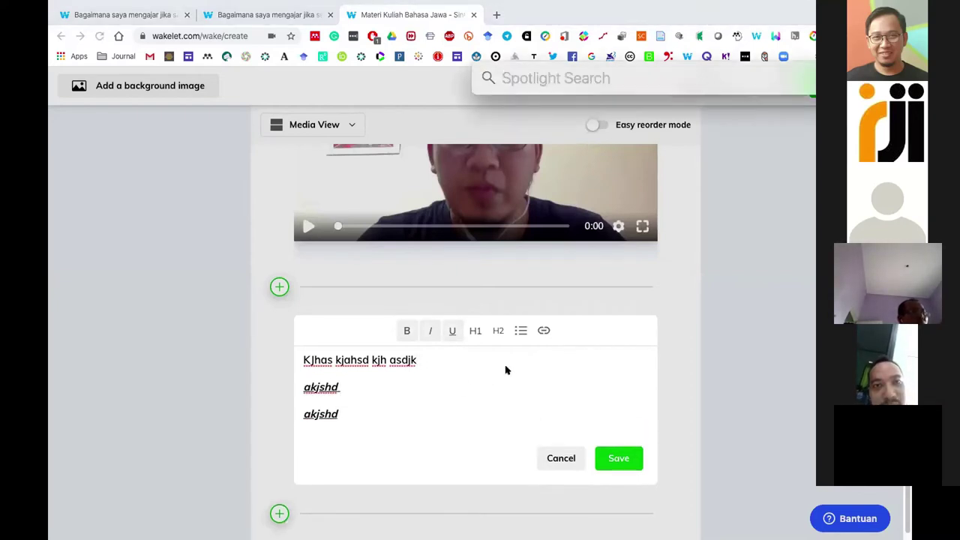
key(Escape)
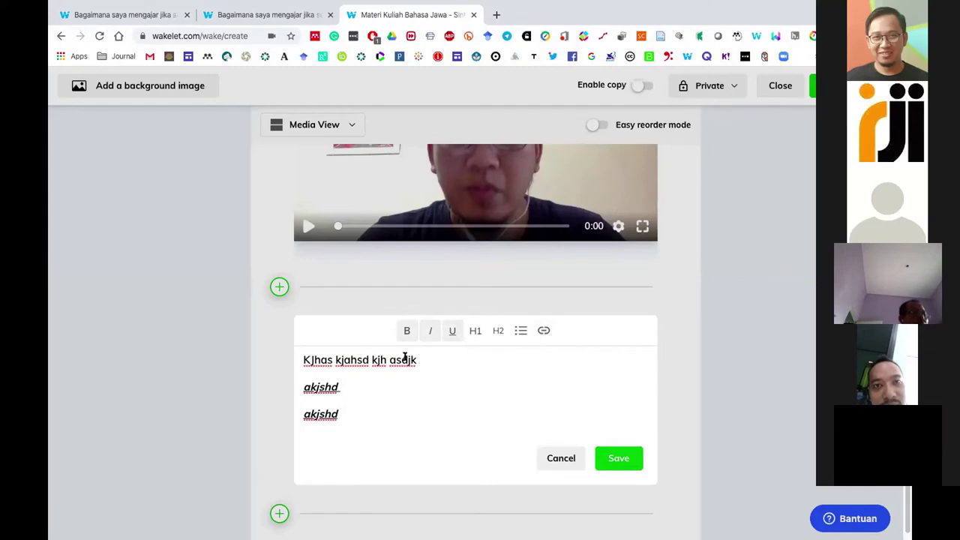
click(545, 330)
text(www)
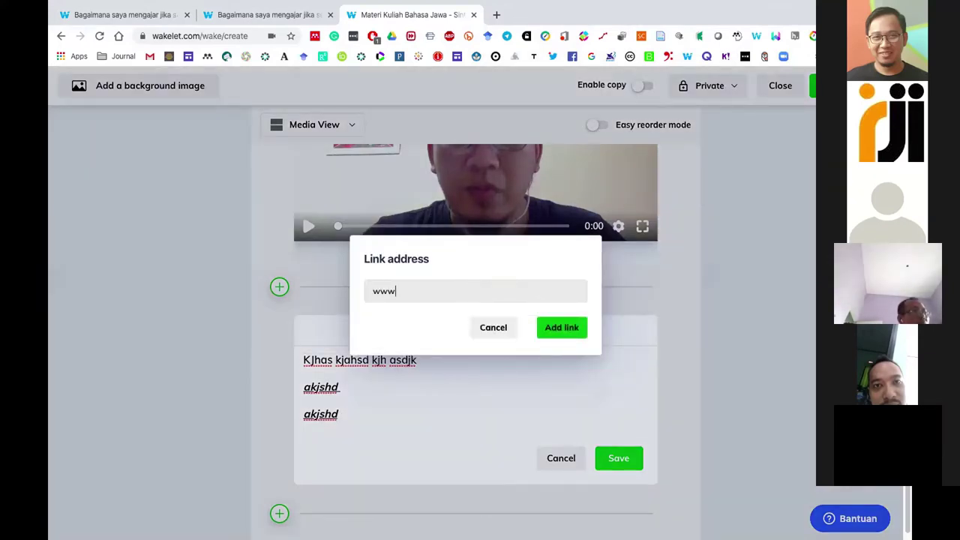
click(486, 328)
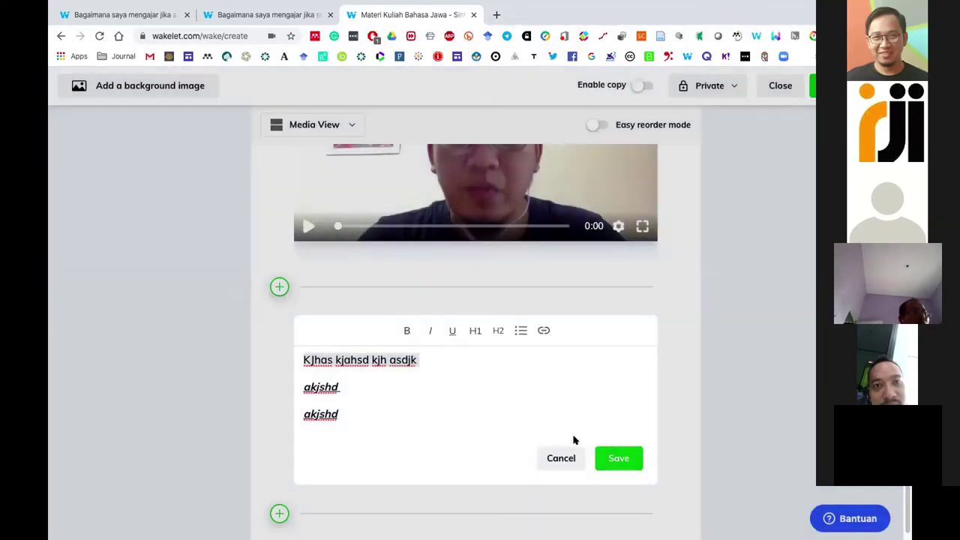
- Save the new text item in the collection
click(617, 458)
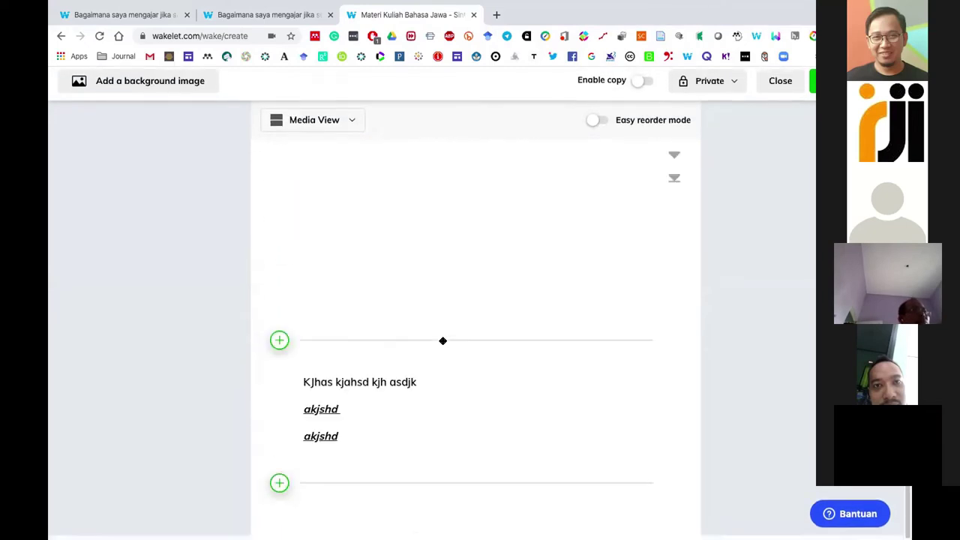
- Open a blank browser tab, return to the Wakelet collection and set its visibility to Unlisted
click(734, 89)
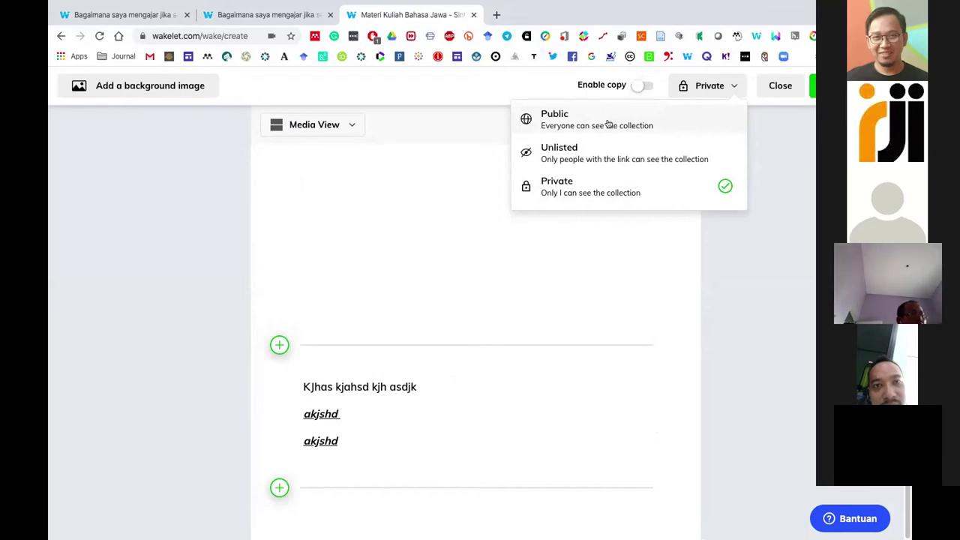
click(496, 15)
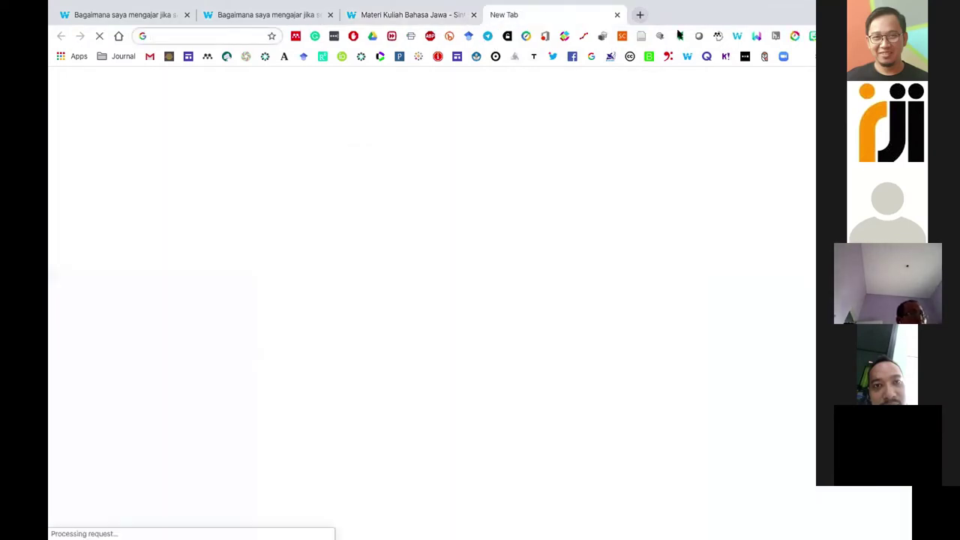
click(367, 15)
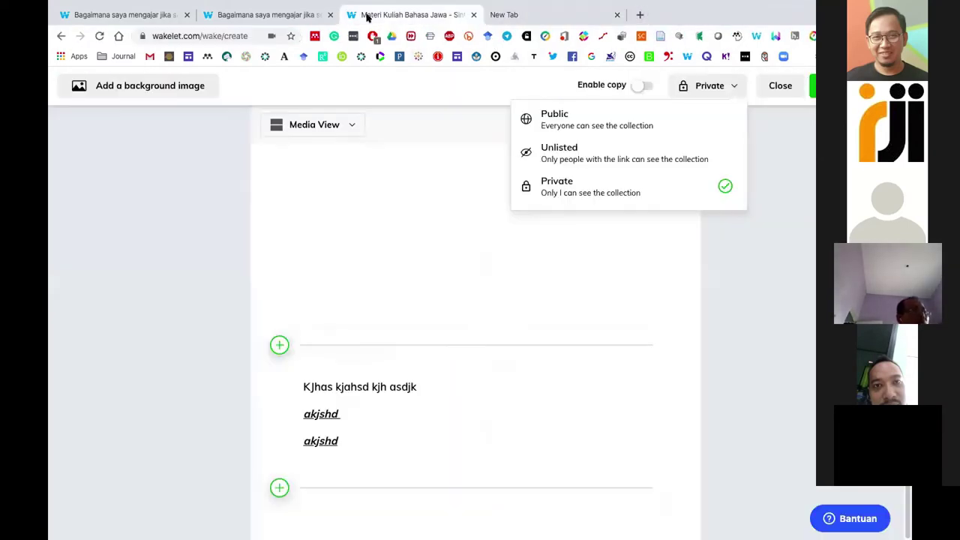
click(568, 156)
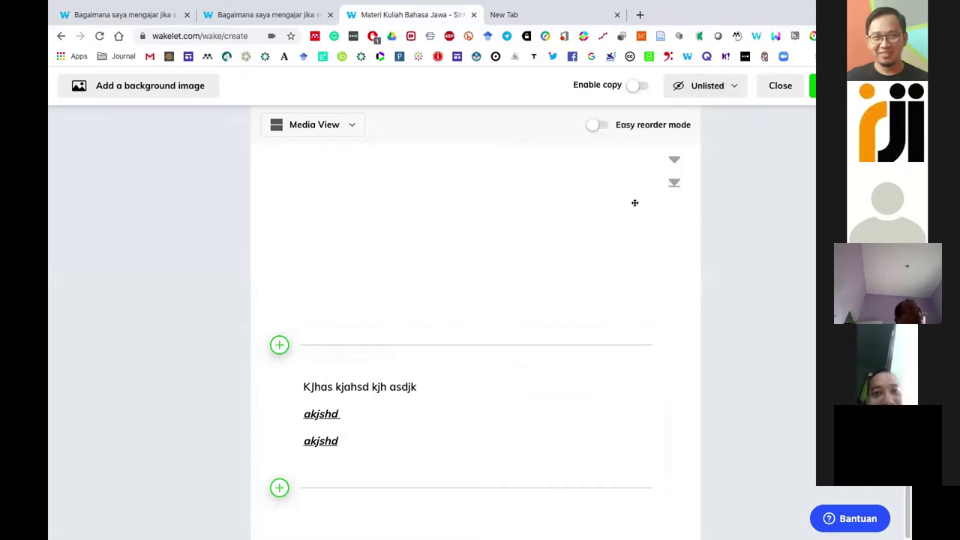
scroll(553, 396, up, 2)
scroll(527, 230, up, 1)
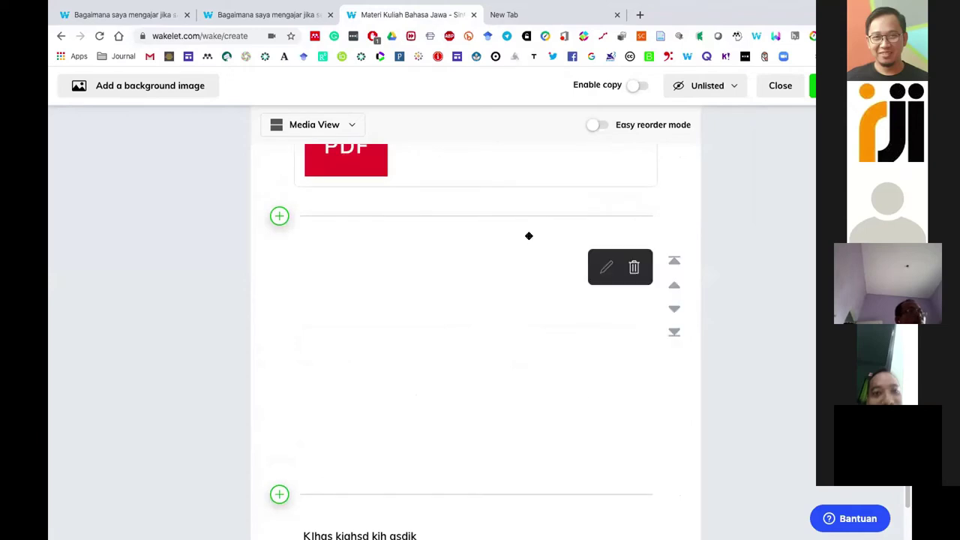
- Move the Flipgrid video above the uploaded PDF, then send it to the top of the collection
scroll(523, 241, up, 2)
drag(450, 420, 450, 235)
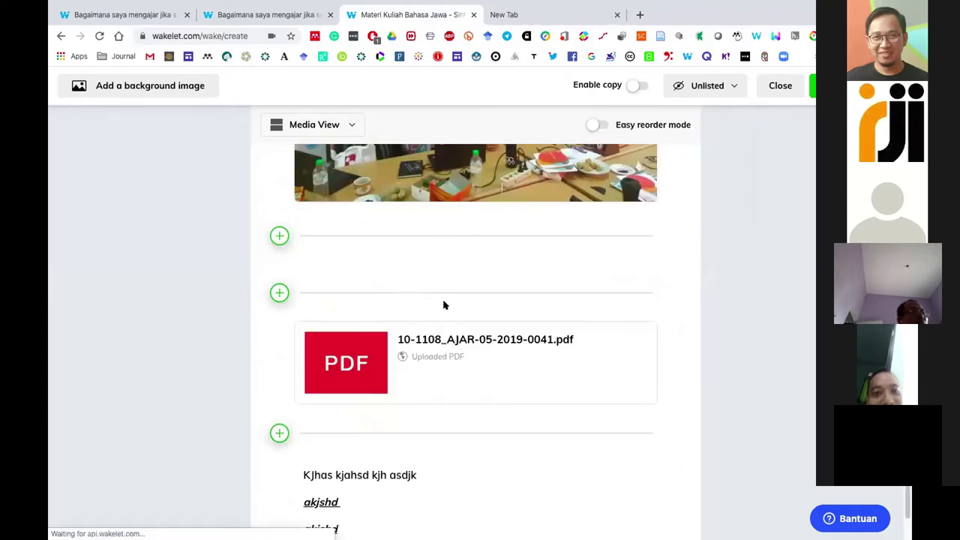
scroll(444, 305, up, 1)
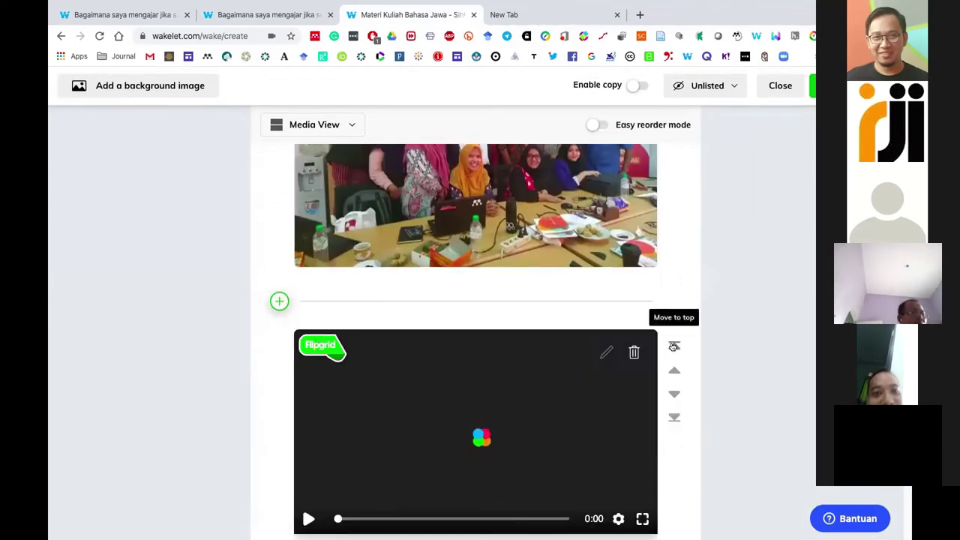
click(674, 346)
scroll(383, 360, down, 2)
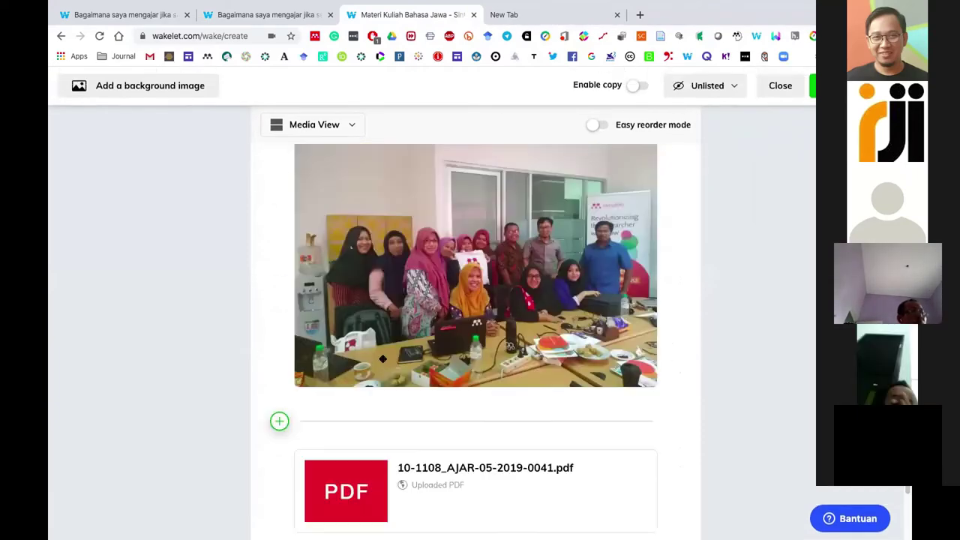
- Move the text item up the collection to just below the KOMPAS.com link and save the collection
drag(386, 348, 380, 435)
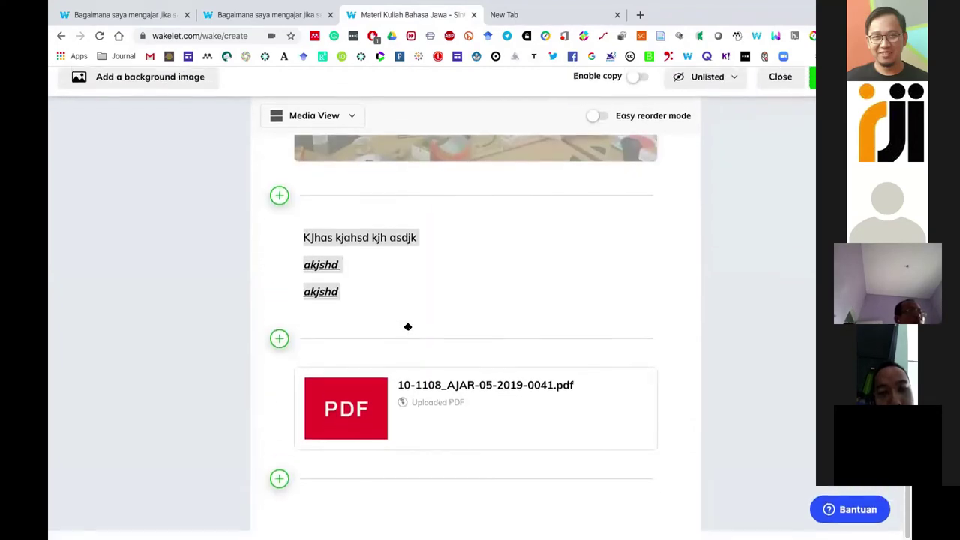
right_click(348, 234)
click(327, 247)
drag(327, 246, 338, 362)
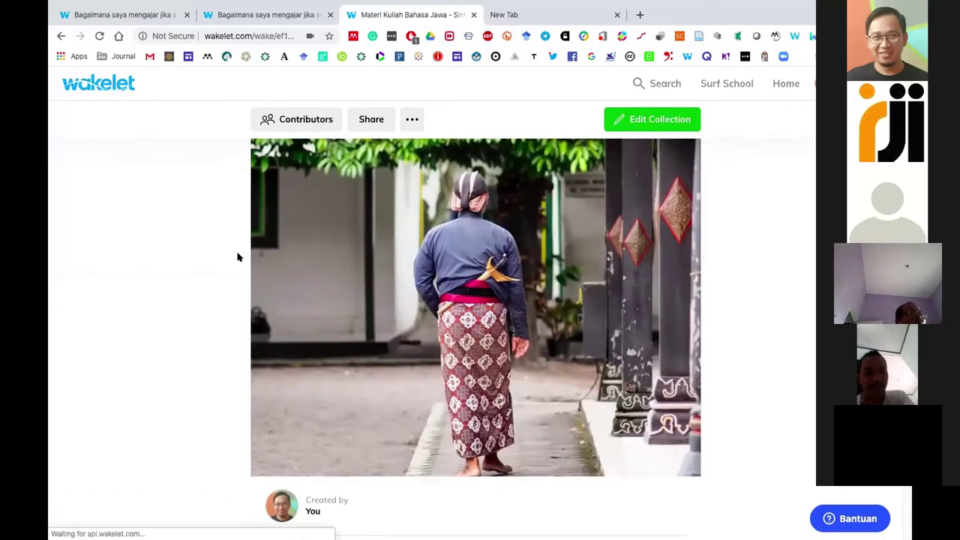
- Copy the collection's share link and open it in a full-screen Safari window
click(373, 118)
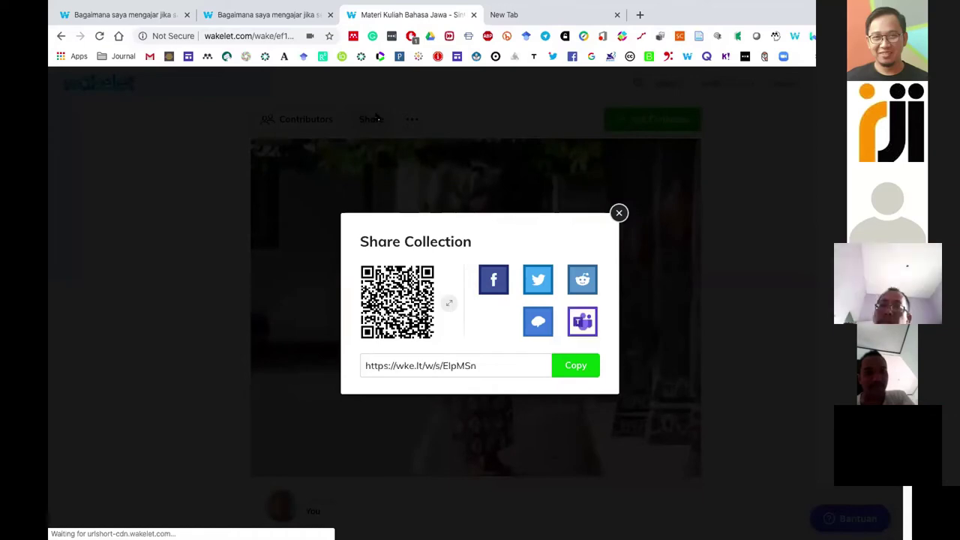
click(562, 365)
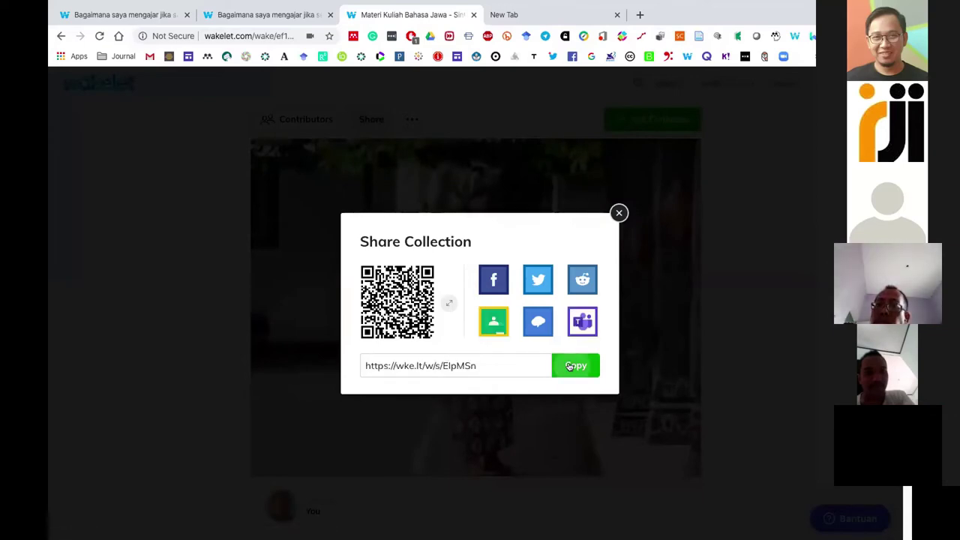
key(super+h)
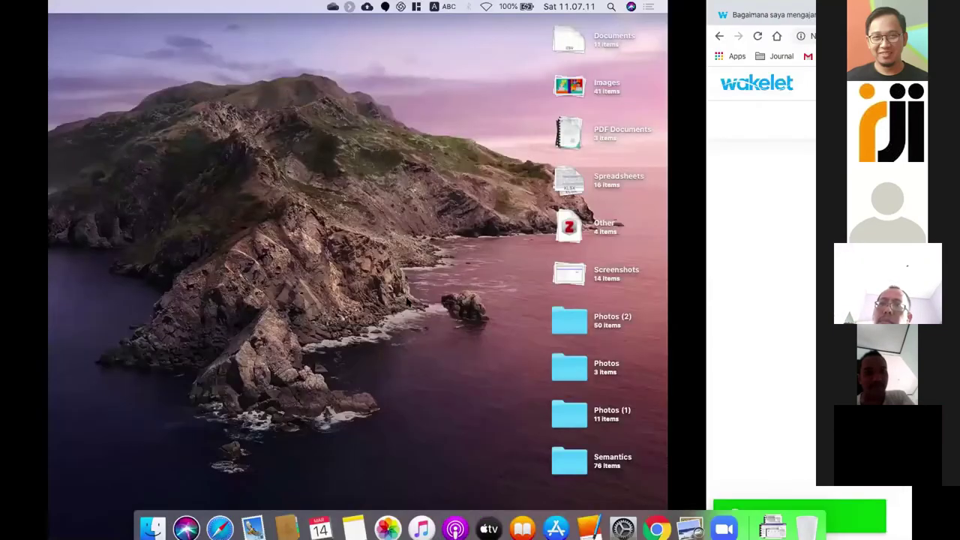
click(222, 516)
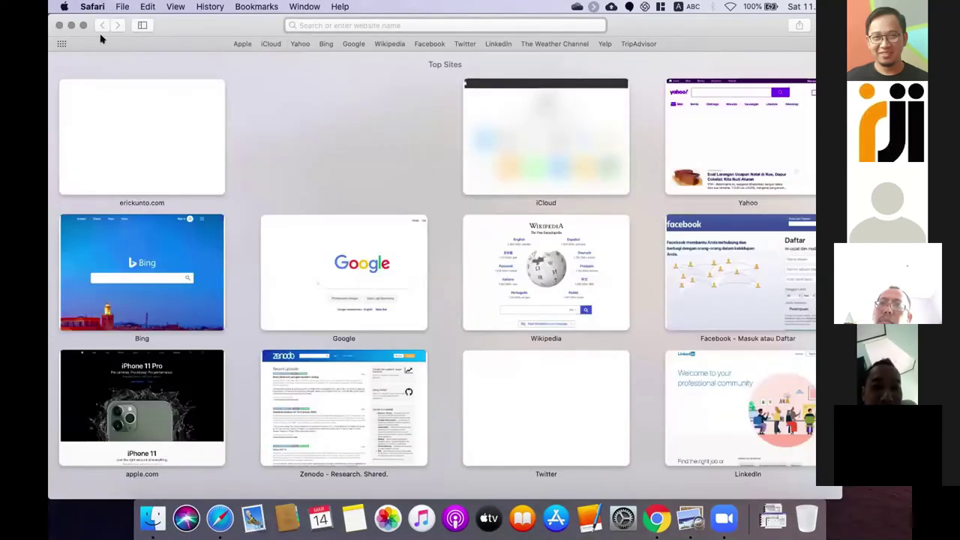
click(82, 26)
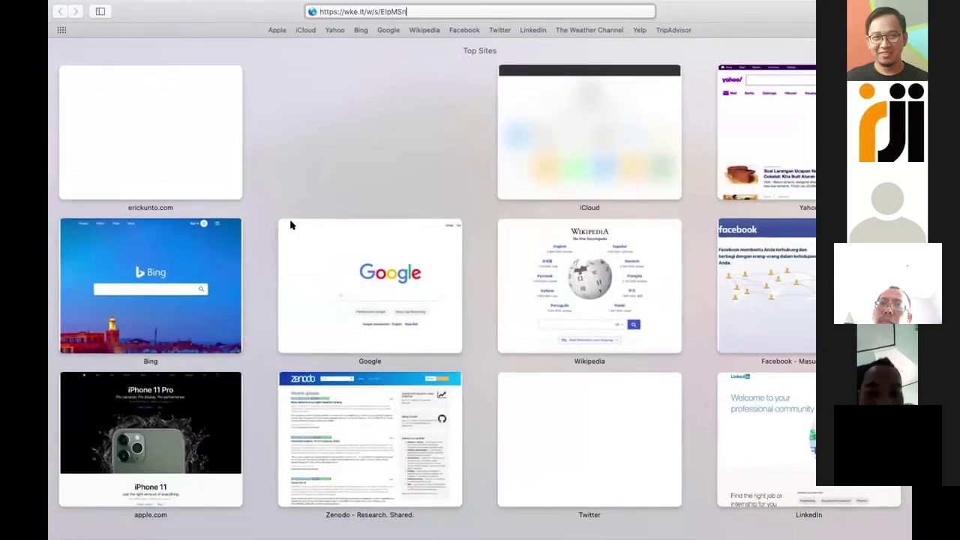
key(Return)
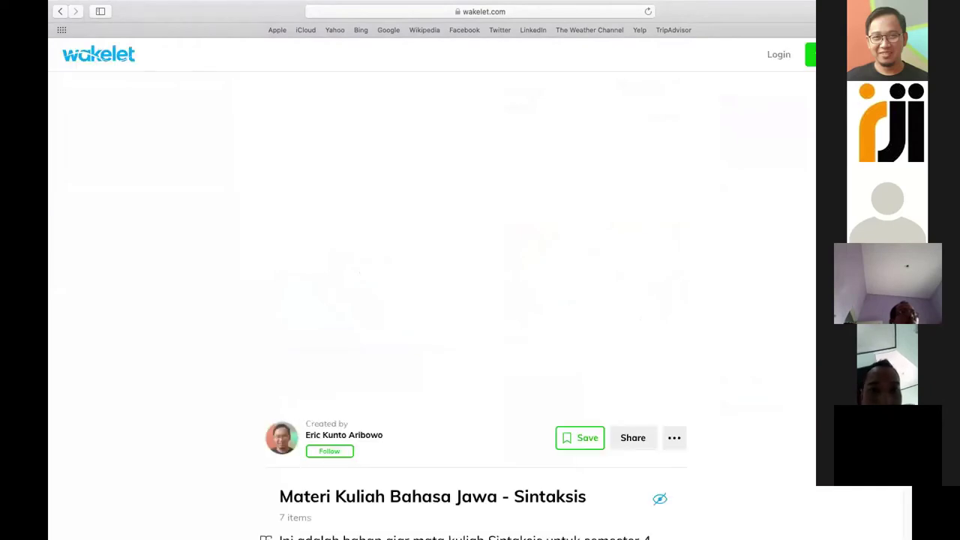
- Look through the shared collection from header to footer and dismiss the sign-up banner
scroll(633, 273, down, 10)
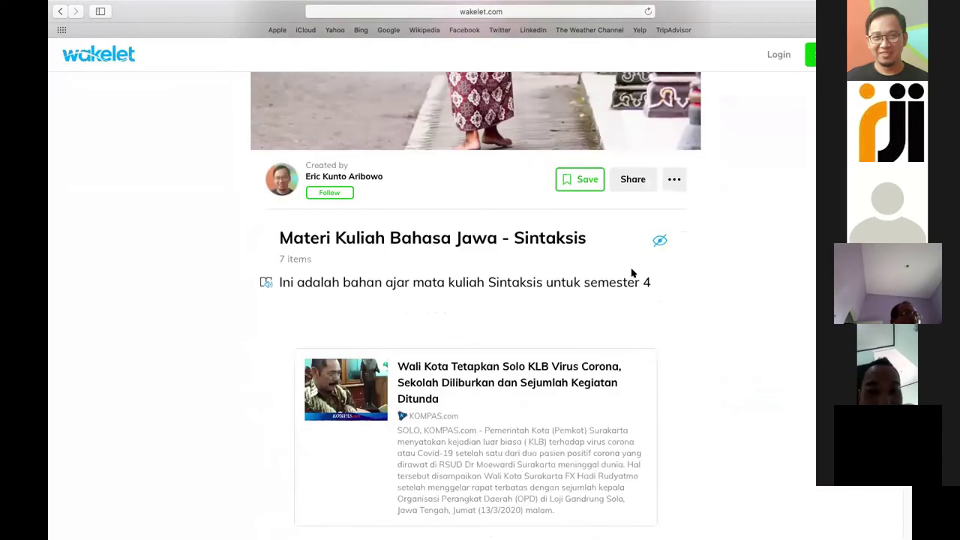
scroll(633, 273, down, 10)
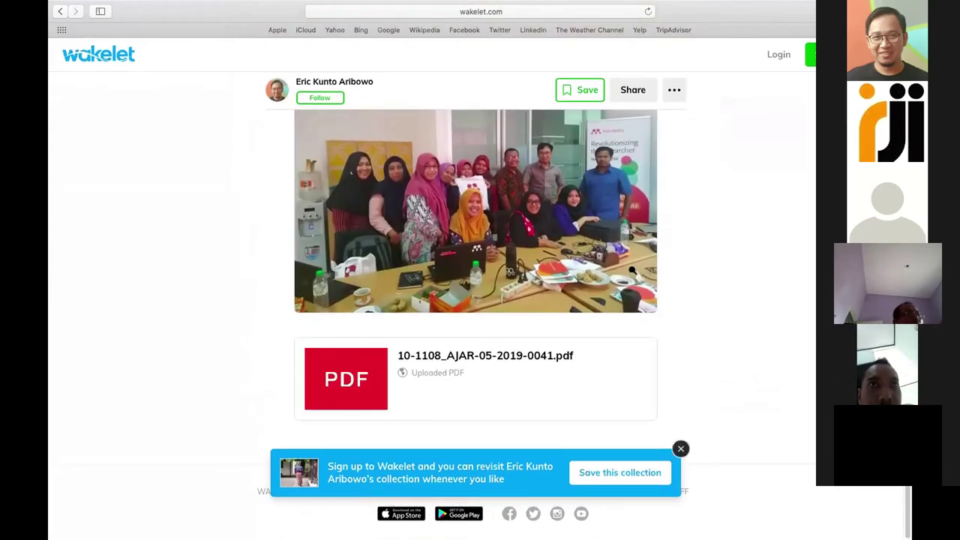
click(680, 449)
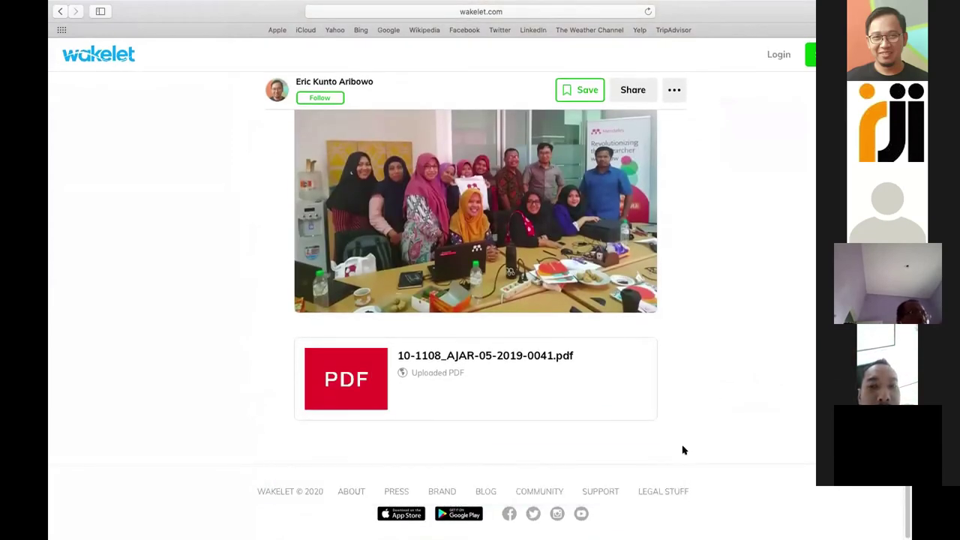
scroll(712, 268, up, 8)
scroll(712, 268, up, 8)
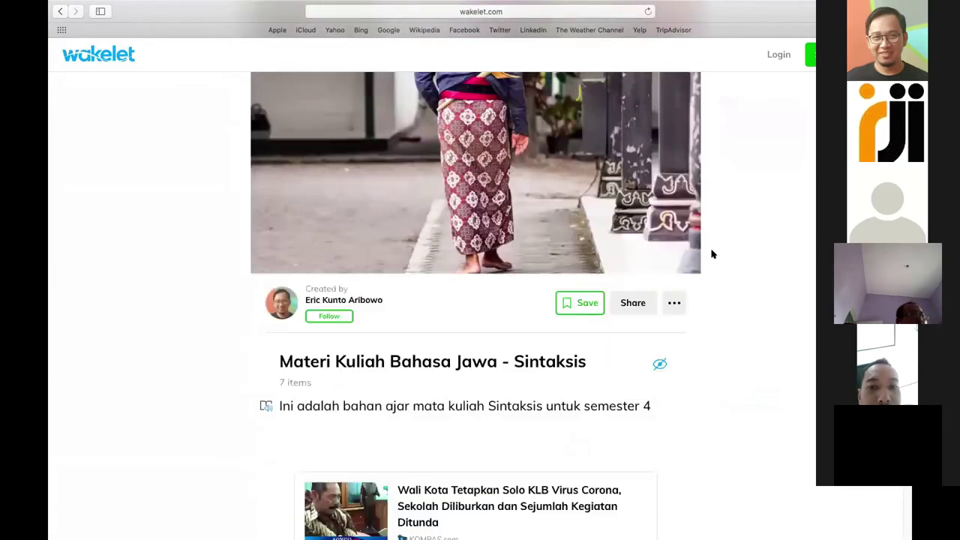
scroll(700, 188, down, 7)
scroll(550, 303, up, 2)
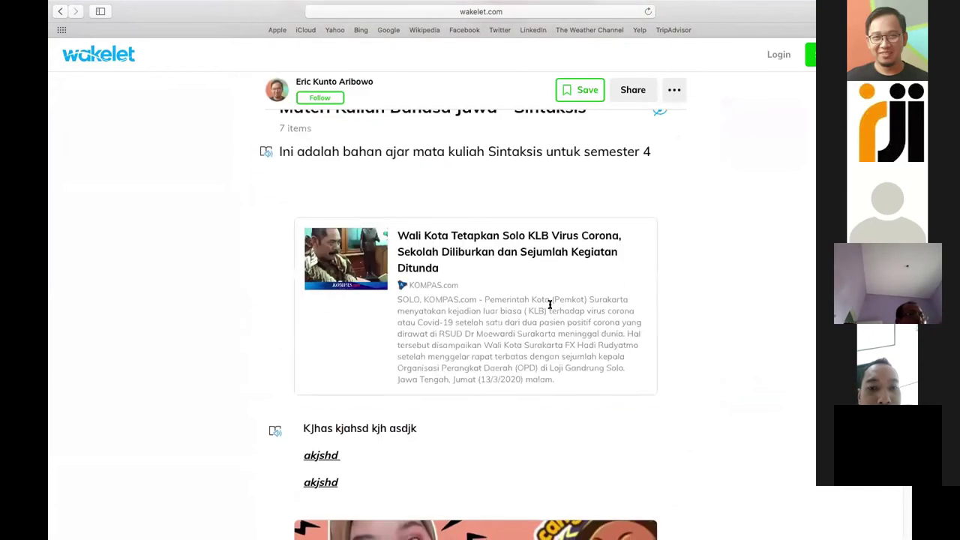
- Open the KOMPAS.com article from the collection, return to the Wakelet tab and decline the site's notification request
click(471, 254)
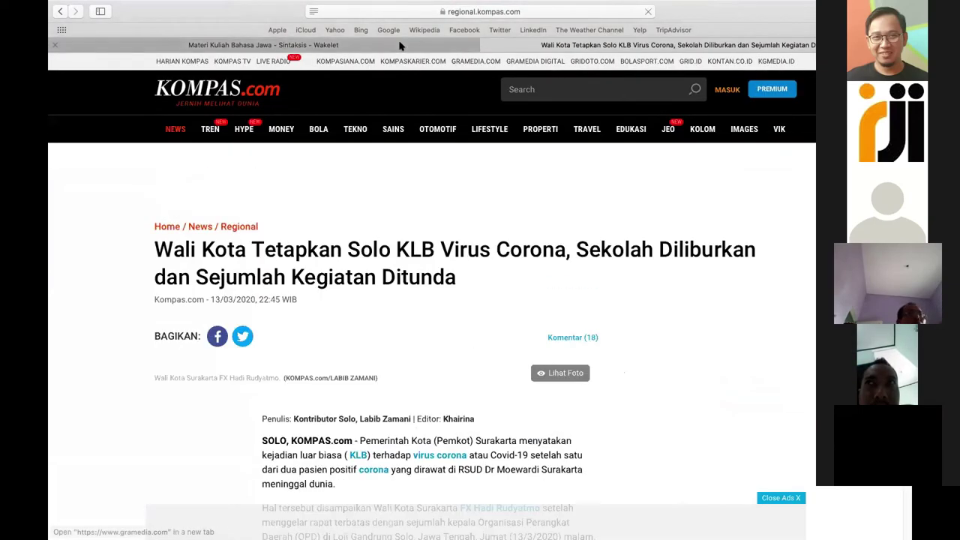
click(263, 45)
scroll(523, 270, down, 5)
scroll(522, 270, down, 2)
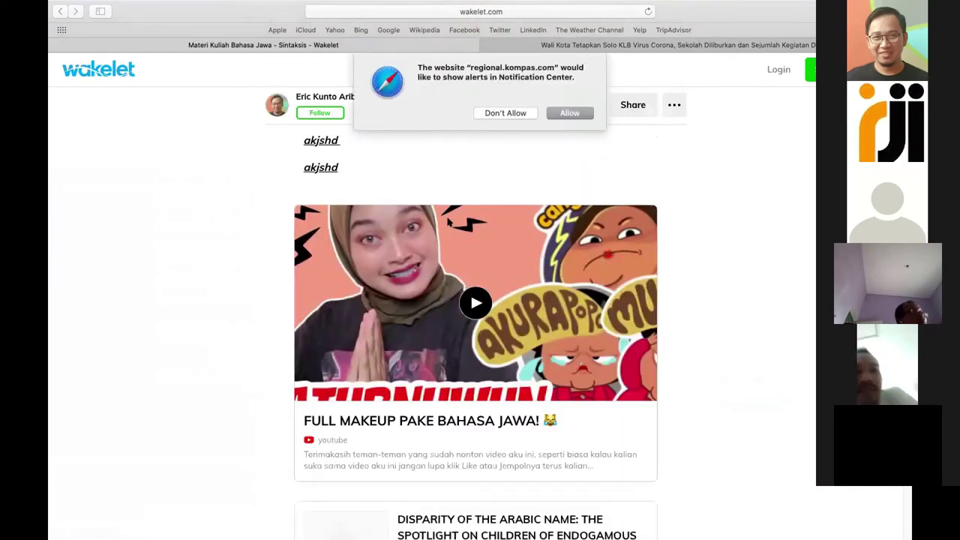
click(514, 114)
- Play the "FULL MAKEUP PAKE BAHASA JAWA!" video, pause it and return to the collection
click(477, 304)
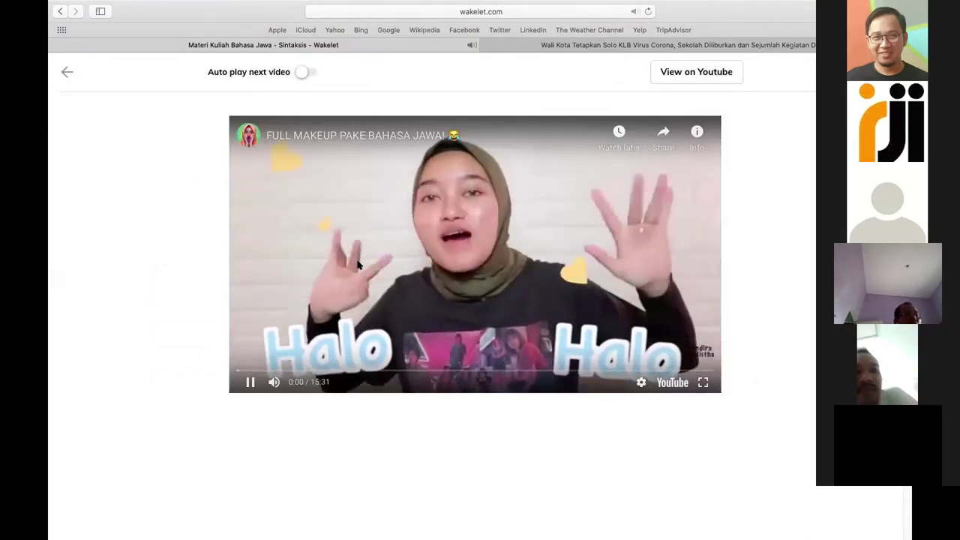
click(249, 382)
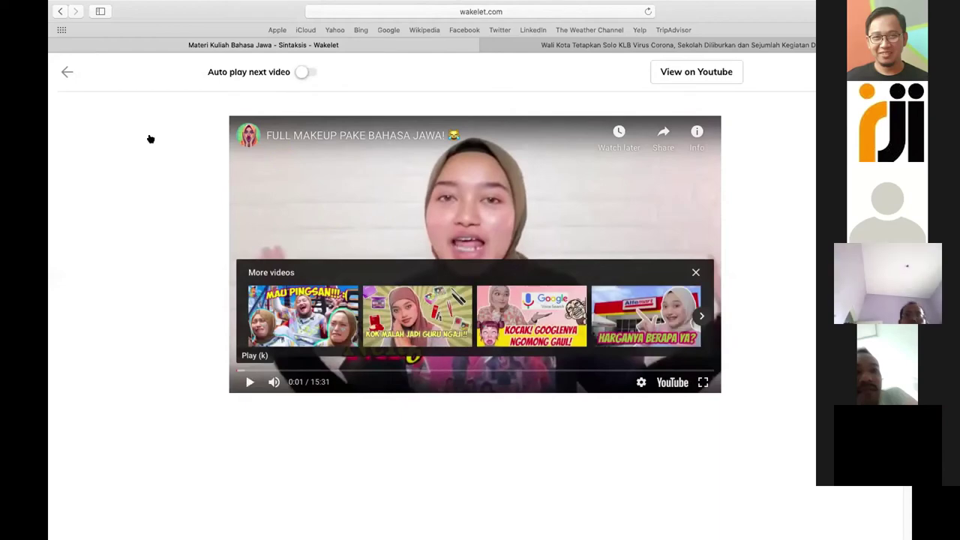
click(64, 75)
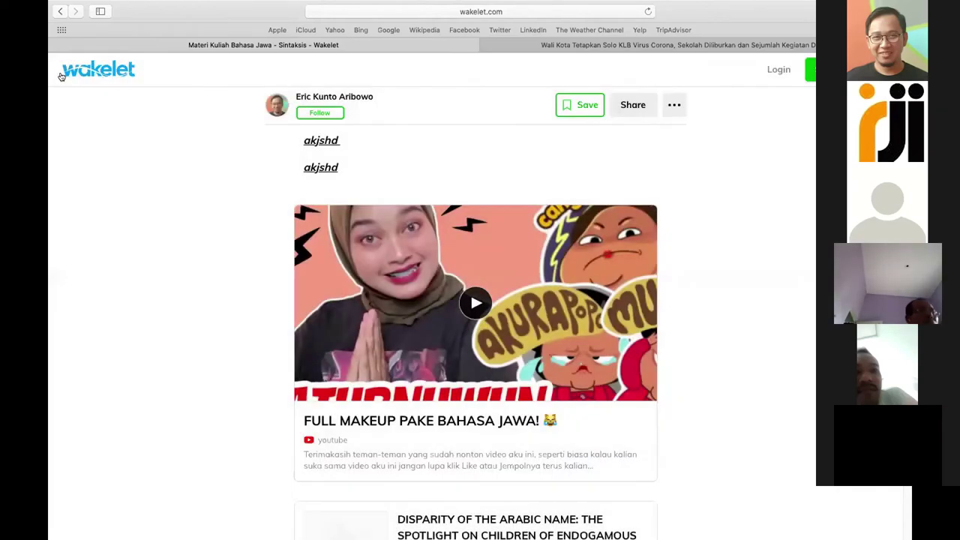
- View the collection's group photo enlarged and close it again
scroll(403, 240, down, 10)
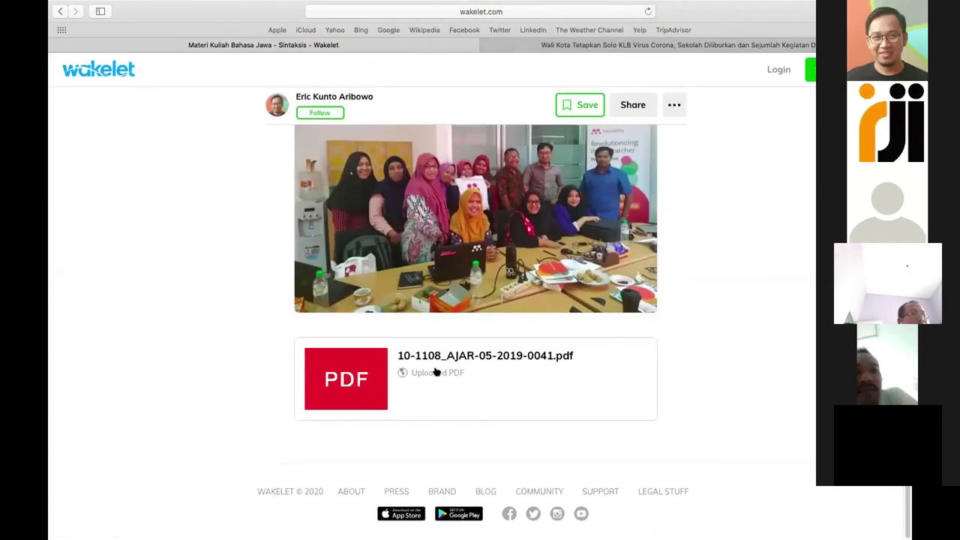
click(451, 193)
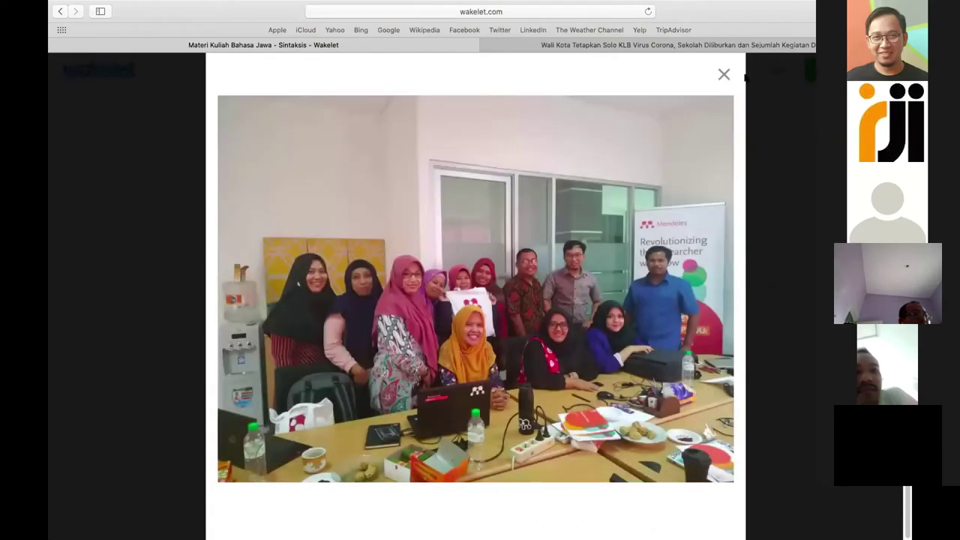
click(723, 75)
- Open 10-1108_AJAR-05-2019-0041.pdf from the collection, skim its pages and return to the Wakelet tab
click(430, 365)
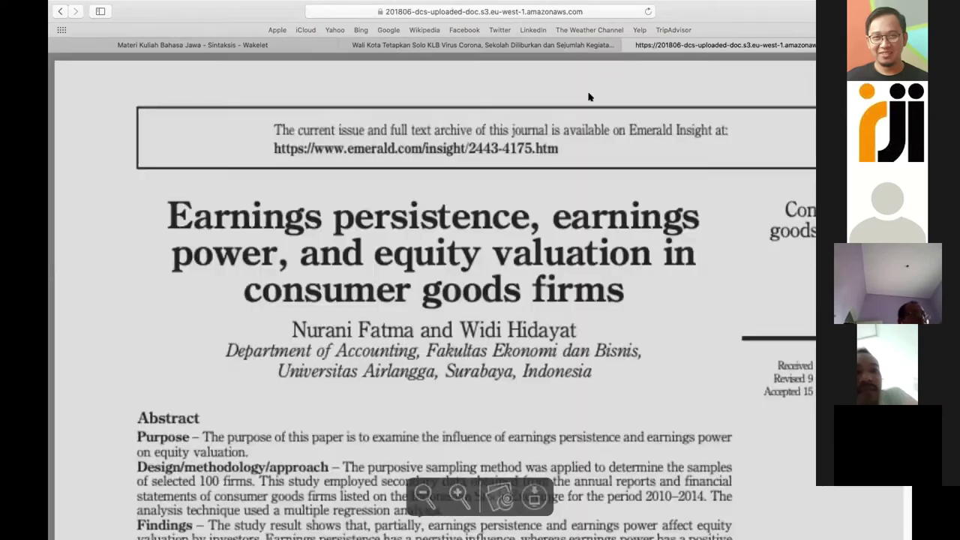
scroll(545, 252, down, 1)
scroll(545, 251, down, 10)
scroll(510, 165, up, 11)
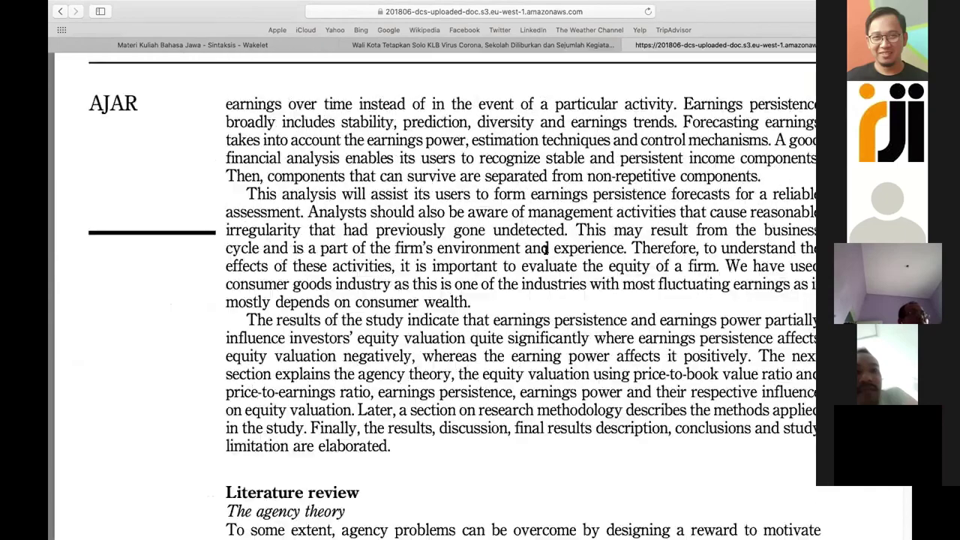
click(283, 47)
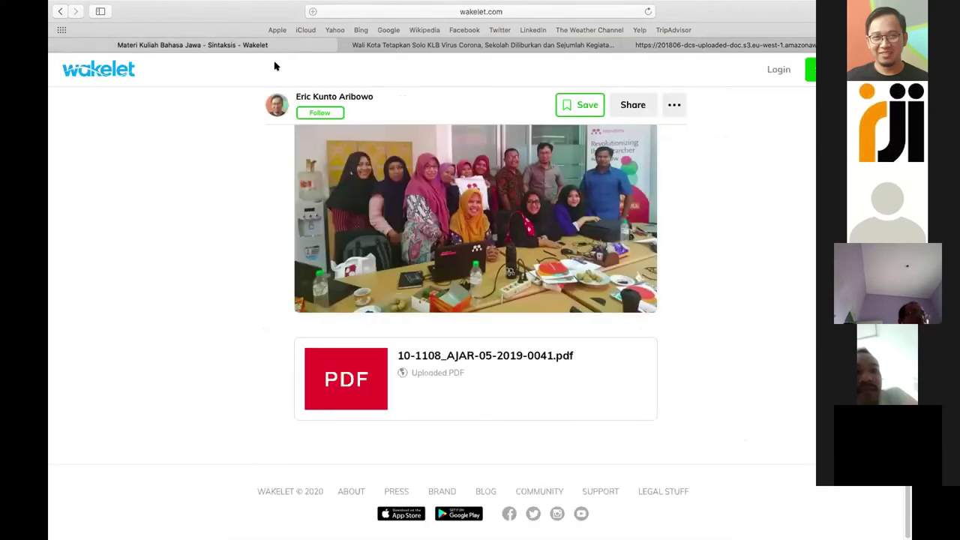
- Look over the shared collection's items once more and switch back to Chrome
scroll(244, 192, up, 3)
scroll(223, 337, up, 5)
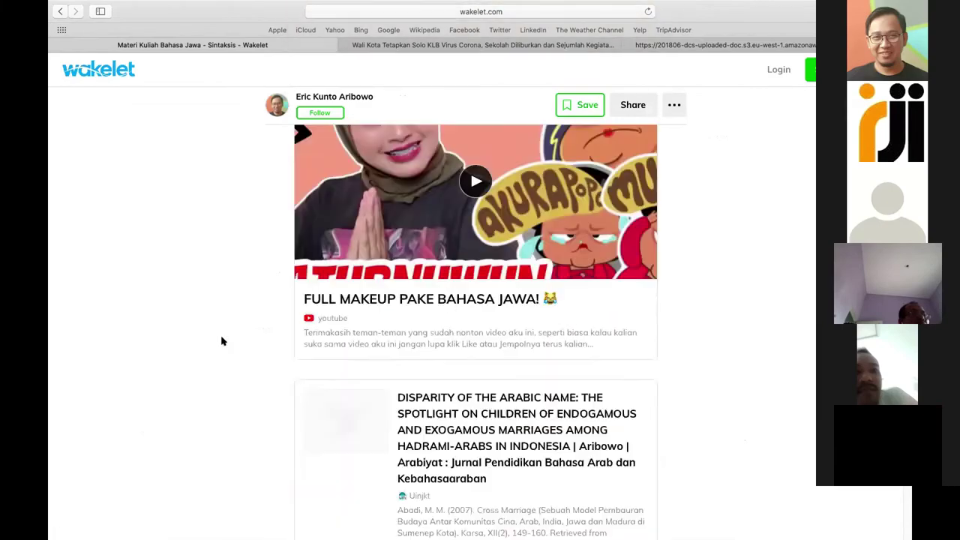
scroll(479, 262, down, 8)
scroll(480, 261, up, 12)
scroll(480, 262, up, 5)
key(super+Tab)
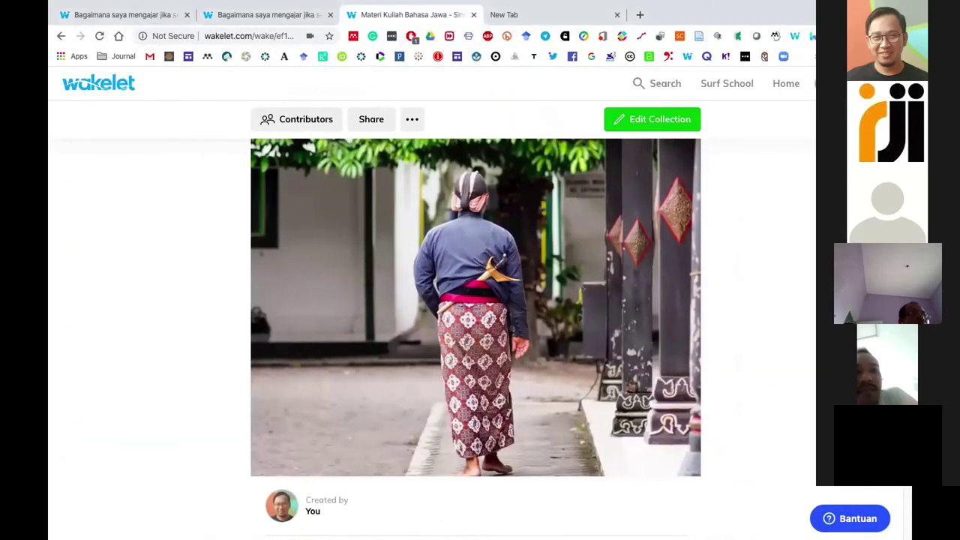
- Bring up the "Bagaimana saya mengajar jika sekolah dan kampus ditutup?" collection and examine its description and minimum equipment list
click(284, 18)
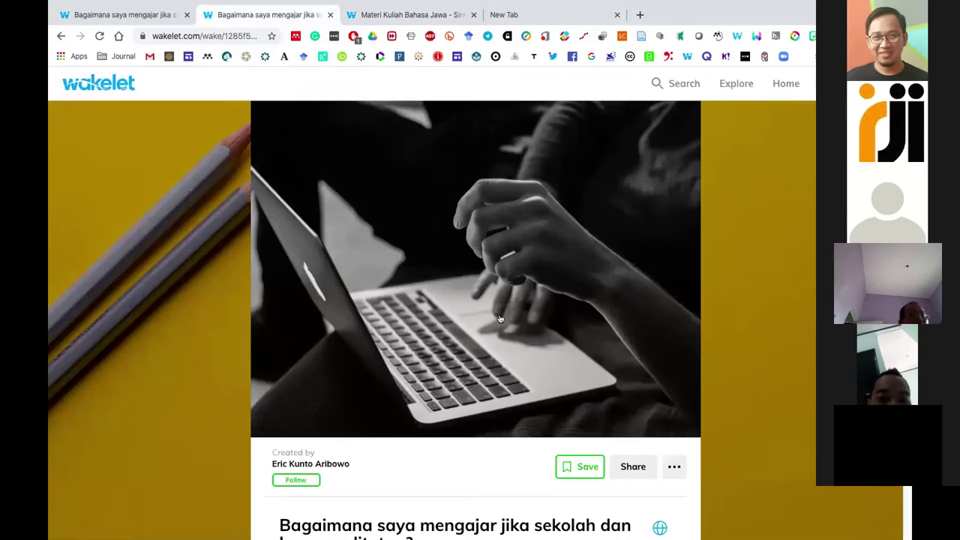
scroll(501, 318, down, 2)
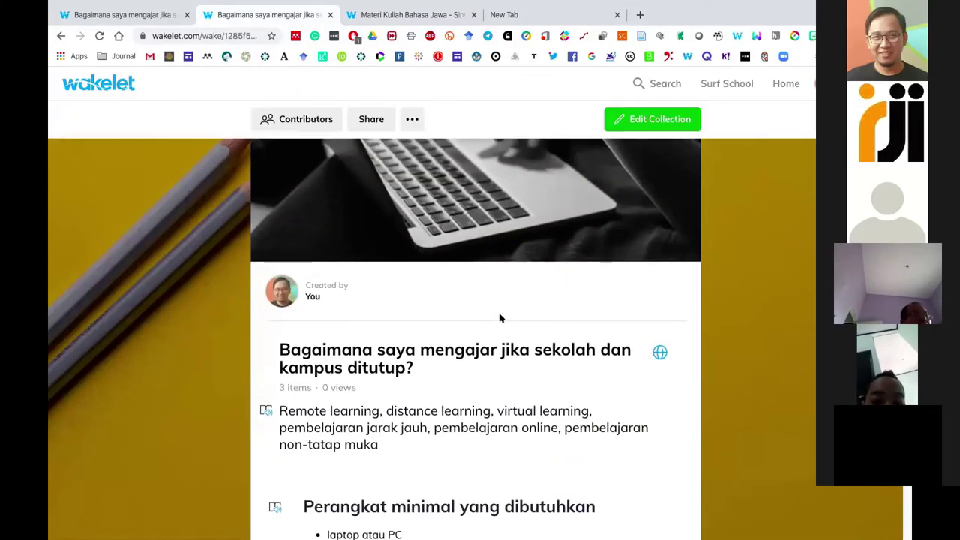
scroll(329, 295, down, 2)
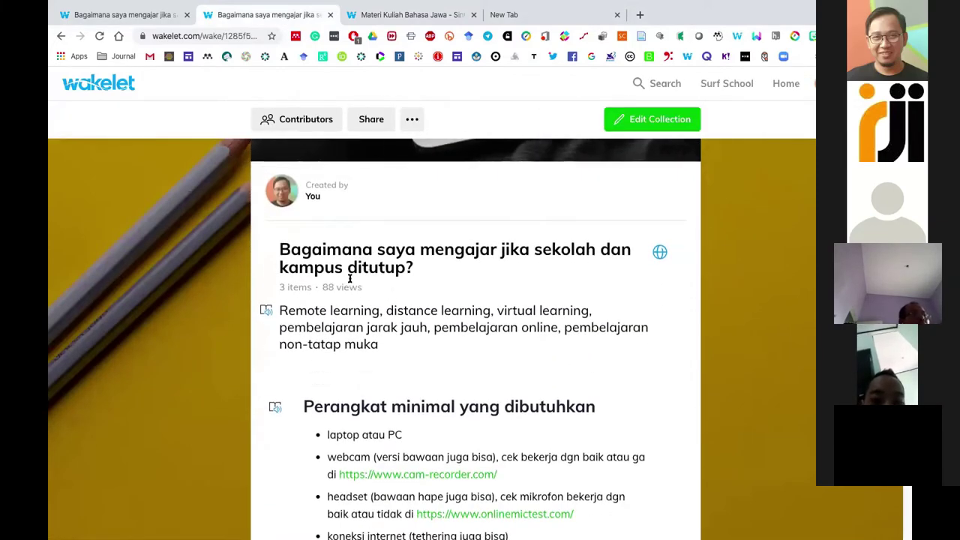
scroll(420, 295, down, 2)
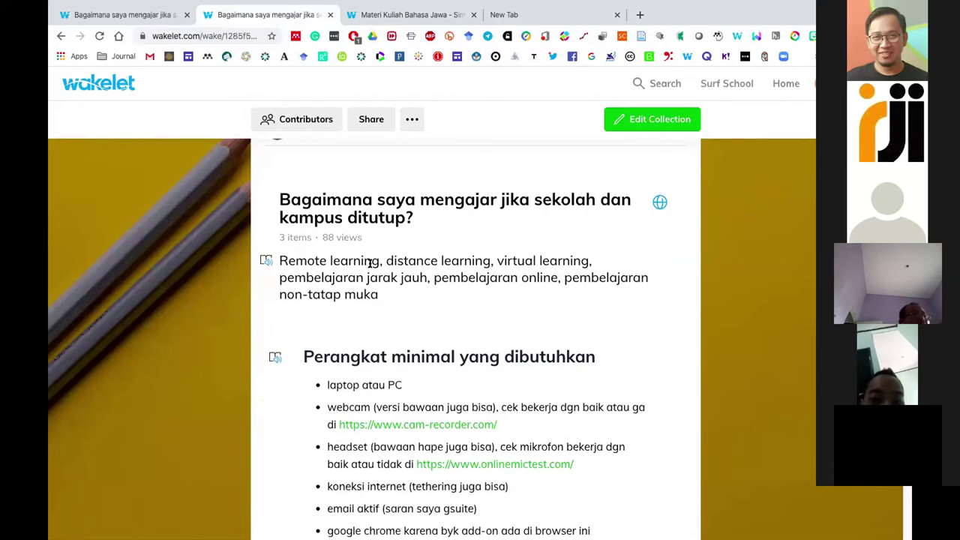
scroll(381, 286, down, 1)
scroll(381, 286, down, 1)
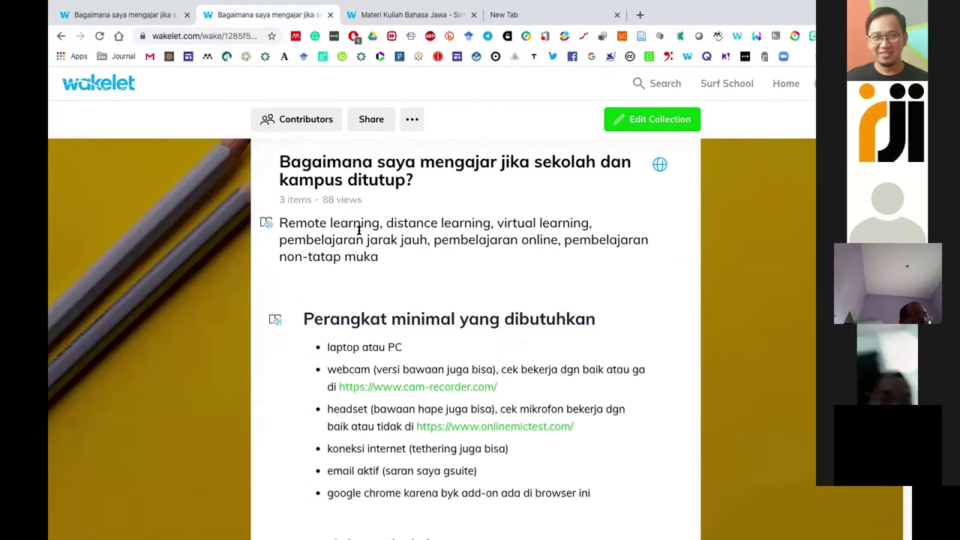
scroll(450, 206, down, 2)
scroll(525, 199, up, 1)
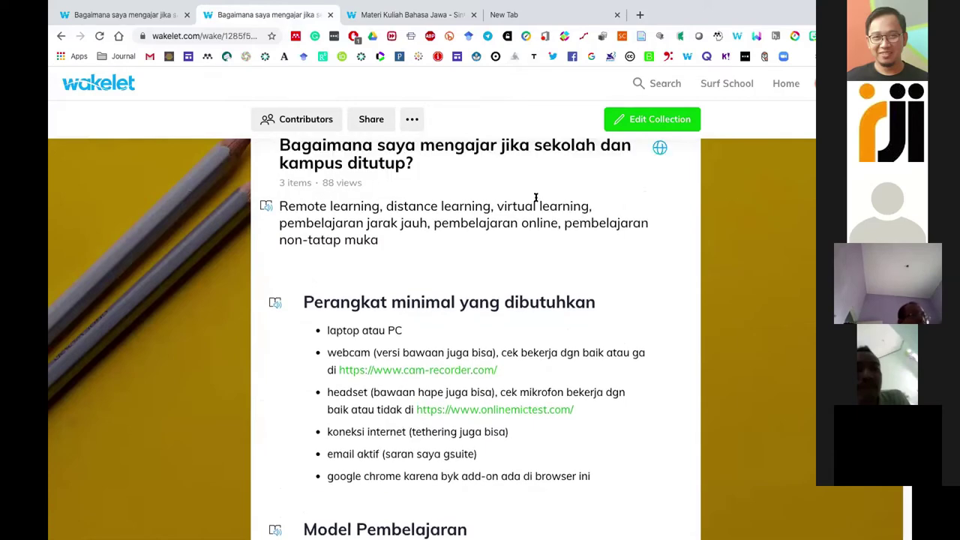
- View the sharing options of the "Bagaimana saya mengajar jika sekolah dan kampus ditutup?" collection and close them again
scroll(535, 198, up, 1)
scroll(469, 257, up, 2)
click(375, 122)
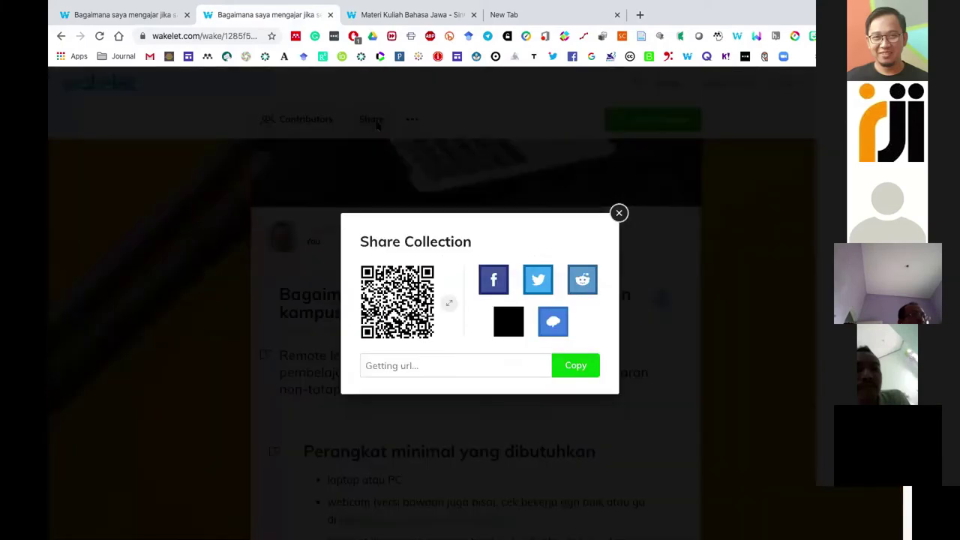
click(618, 214)
- View the collection's embed settings and embed code, and close them without copying the code
scroll(611, 382, down, 3)
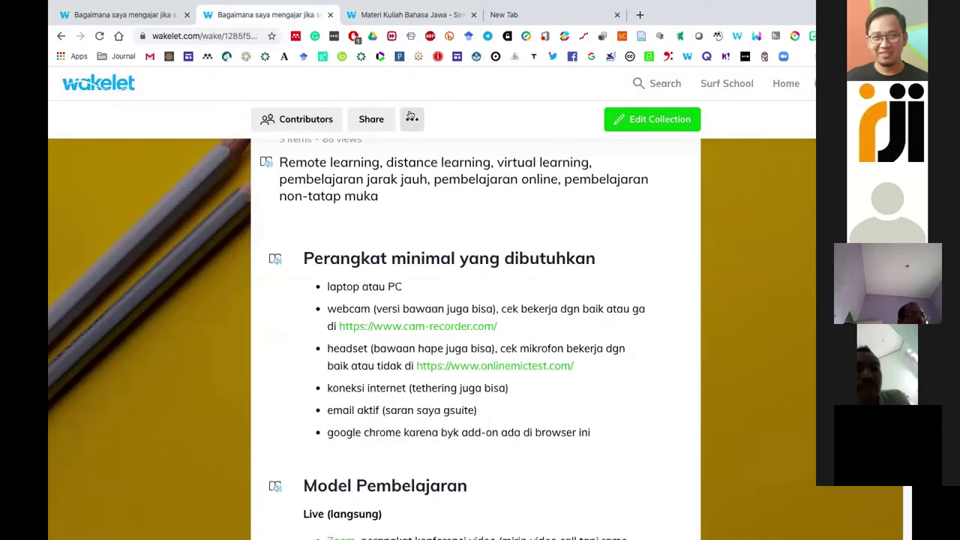
click(411, 117)
click(435, 149)
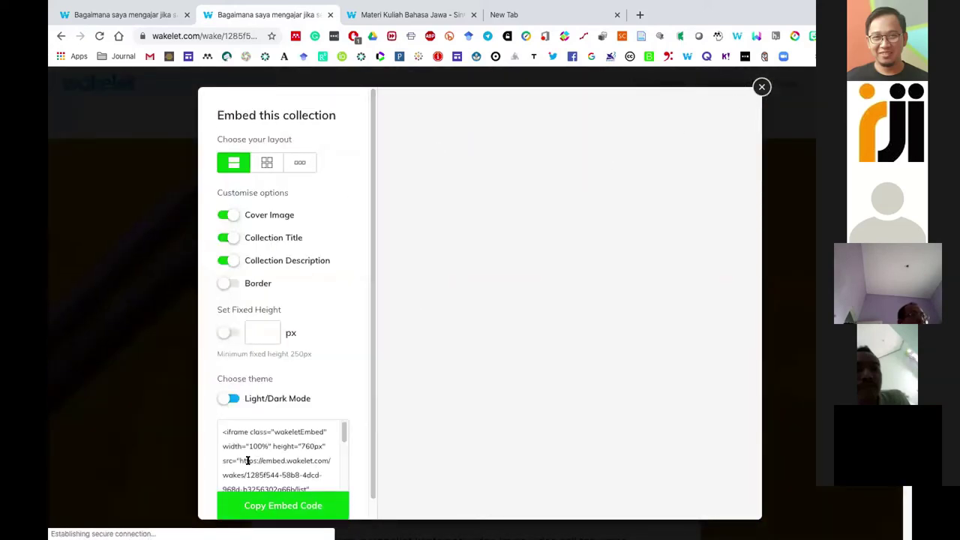
click(762, 87)
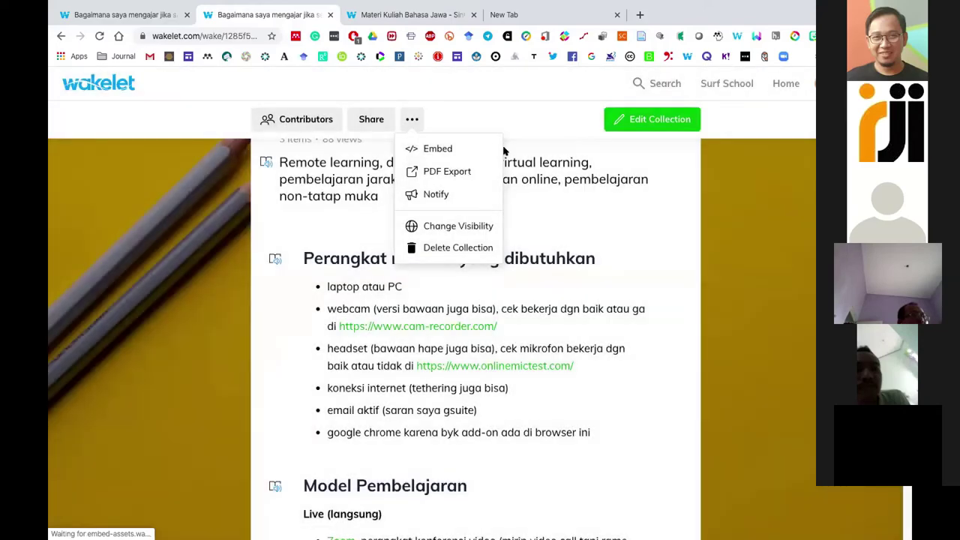
- Export the collection as a PDF and download the exported file
click(460, 174)
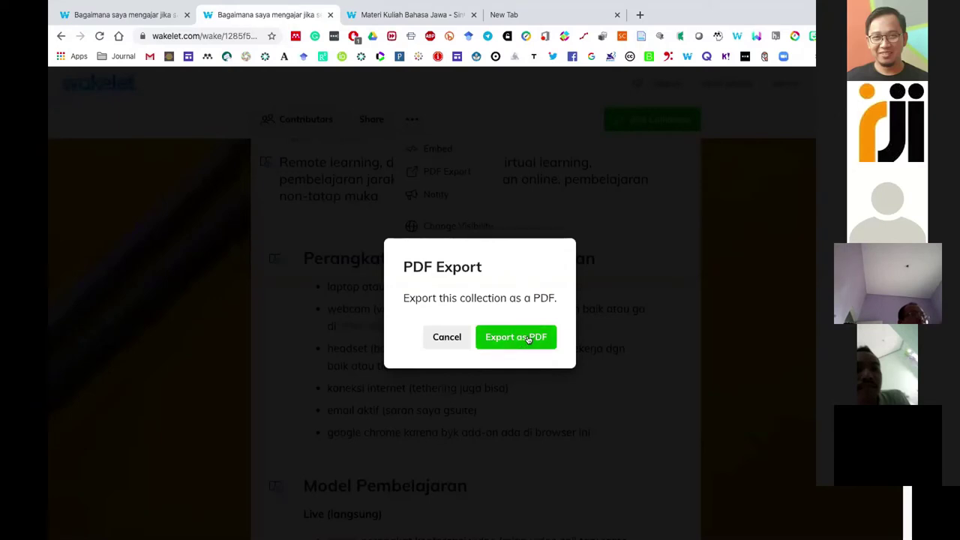
click(516, 337)
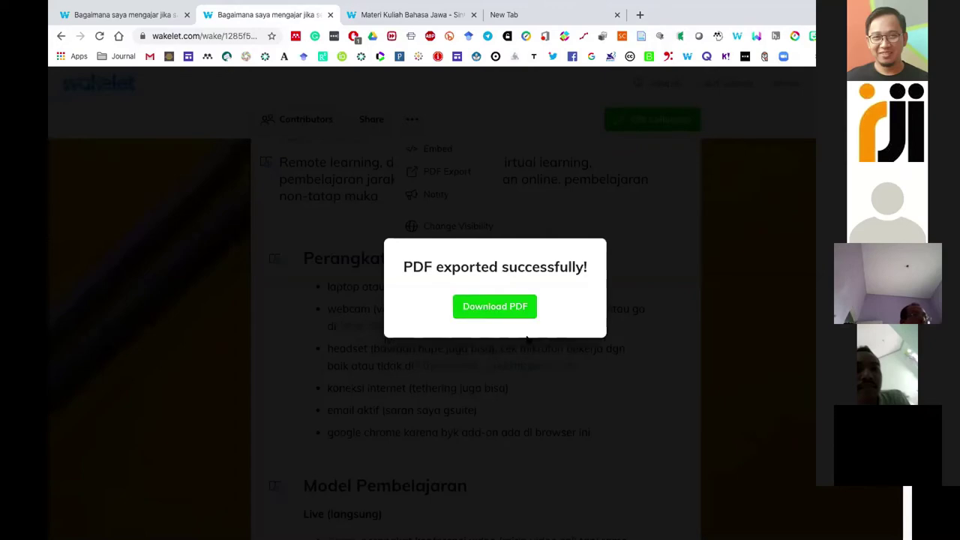
click(498, 307)
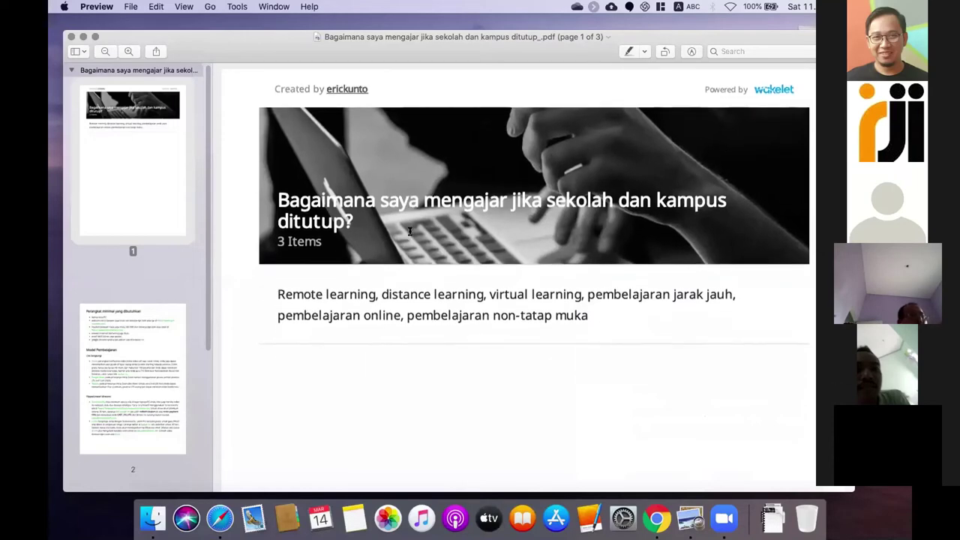
- Skim the exported PDF from the cover page to the Aplikasi Penunjang lainnya section, return to Chrome and dismiss the collection's open options
scroll(457, 336, down, 10)
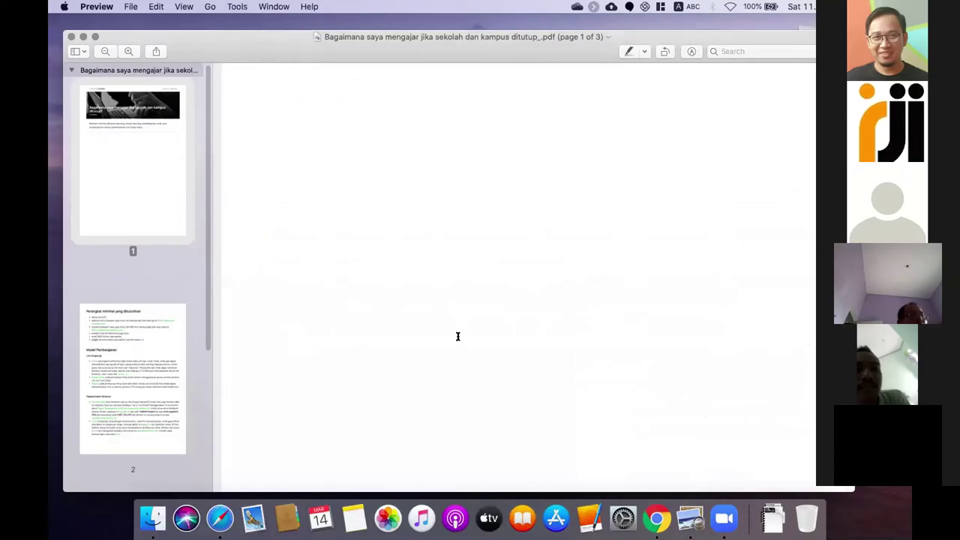
scroll(455, 144, down, 8)
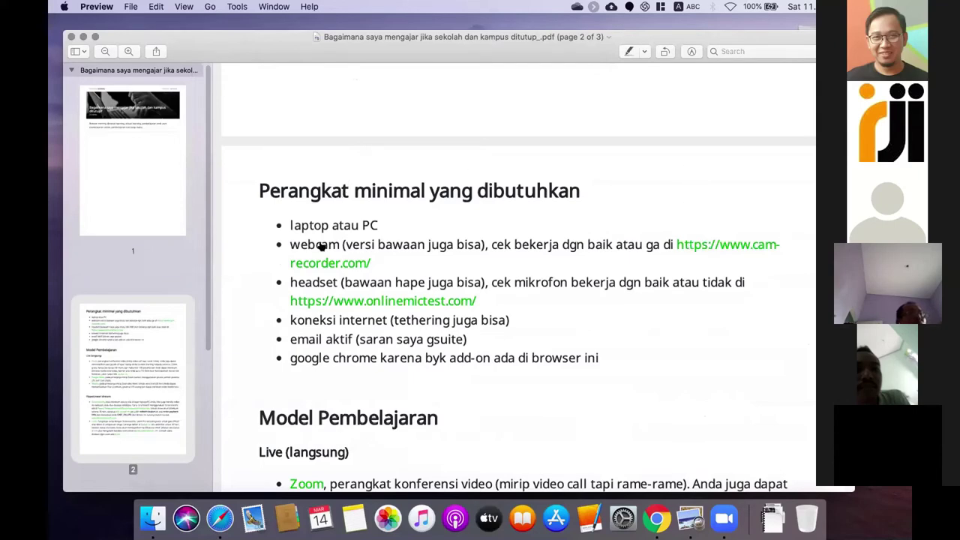
scroll(409, 308, down, 5)
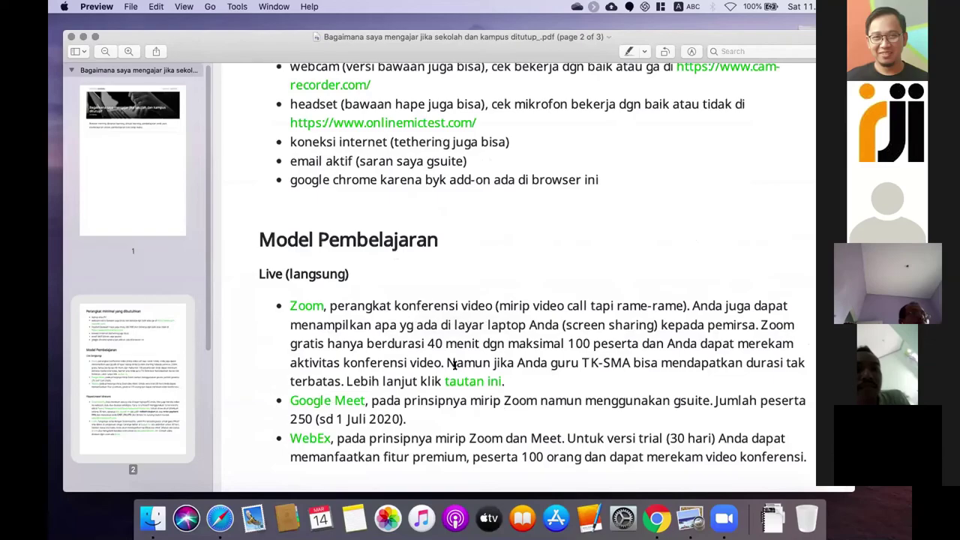
scroll(445, 250, down, 20)
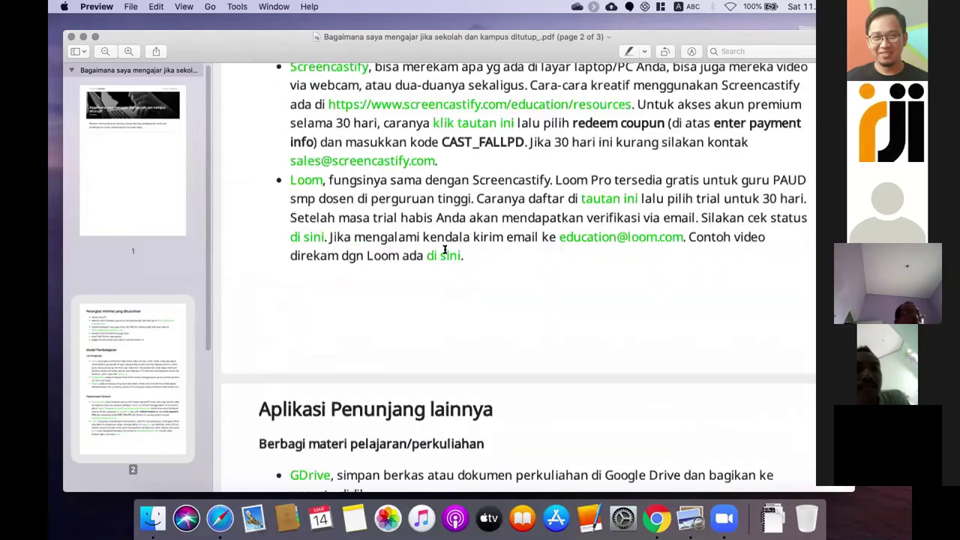
key(super+Tab)
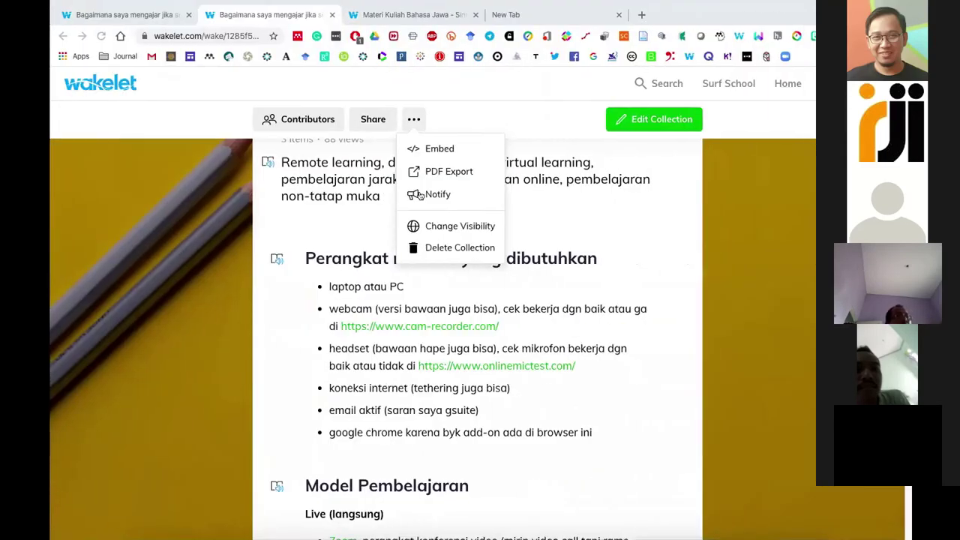
click(273, 345)
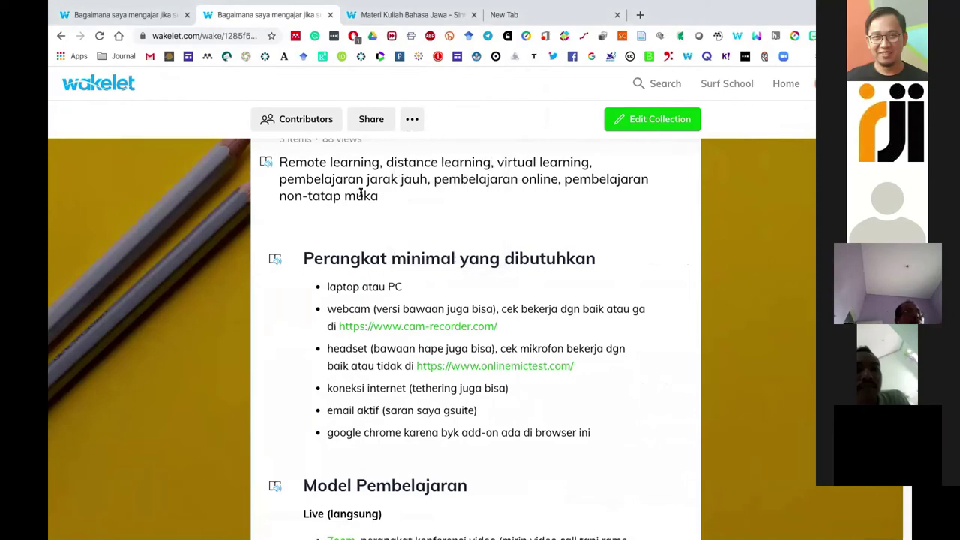
- Examine the collection's learning models, material-sharing apps and the "Melakukan tes, kuis, atau asesmen" section with Kahoot! and Quizizz
scroll(391, 417, down, 20)
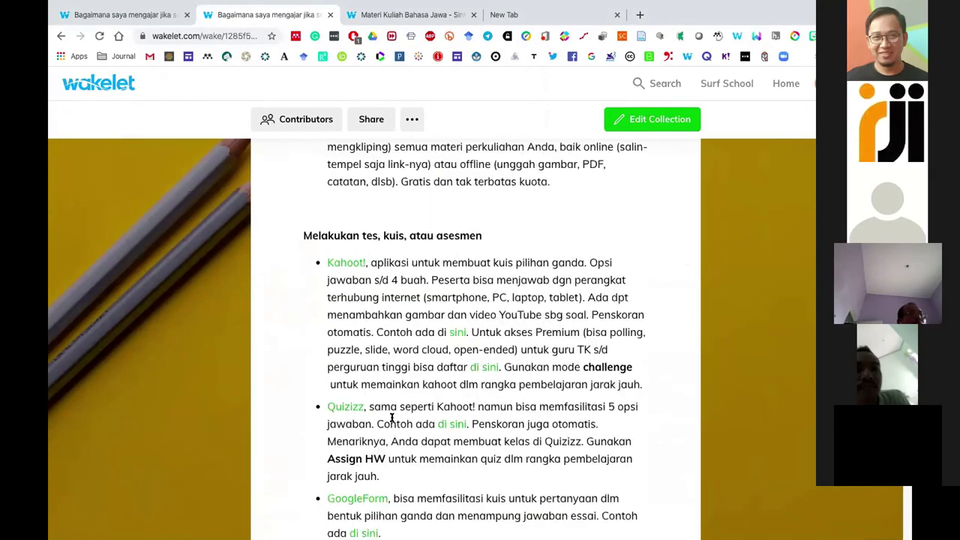
scroll(390, 417, up, 20)
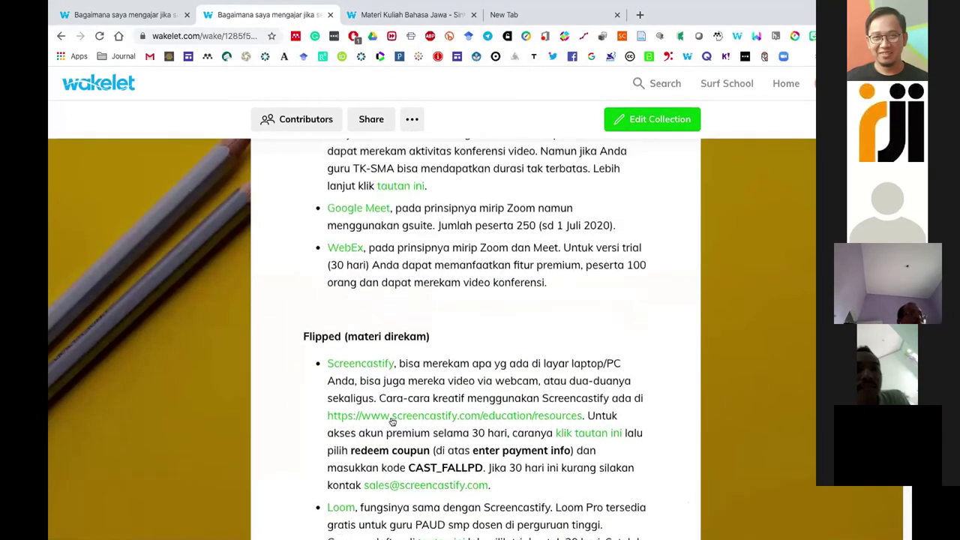
scroll(391, 420, down, 8)
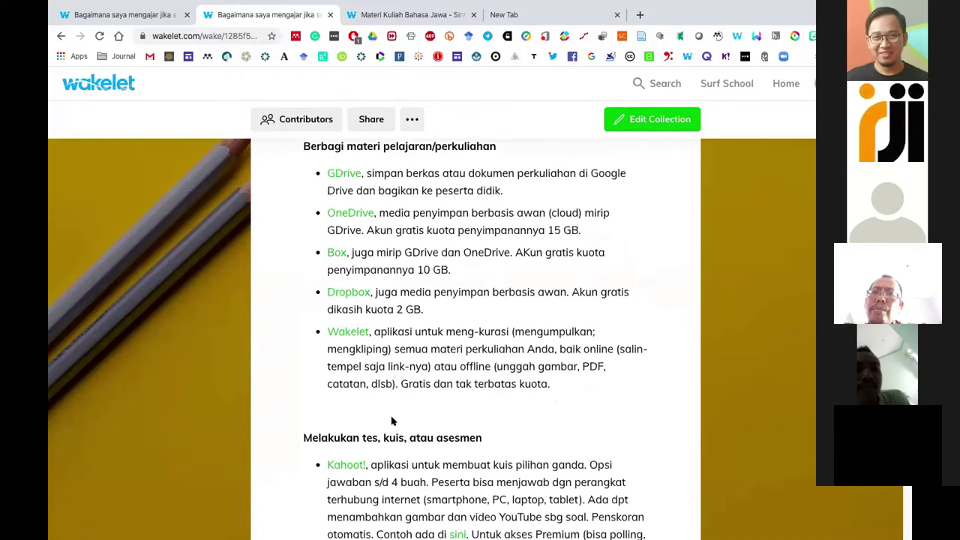
scroll(391, 421, down, 3)
scroll(458, 273, down, 2)
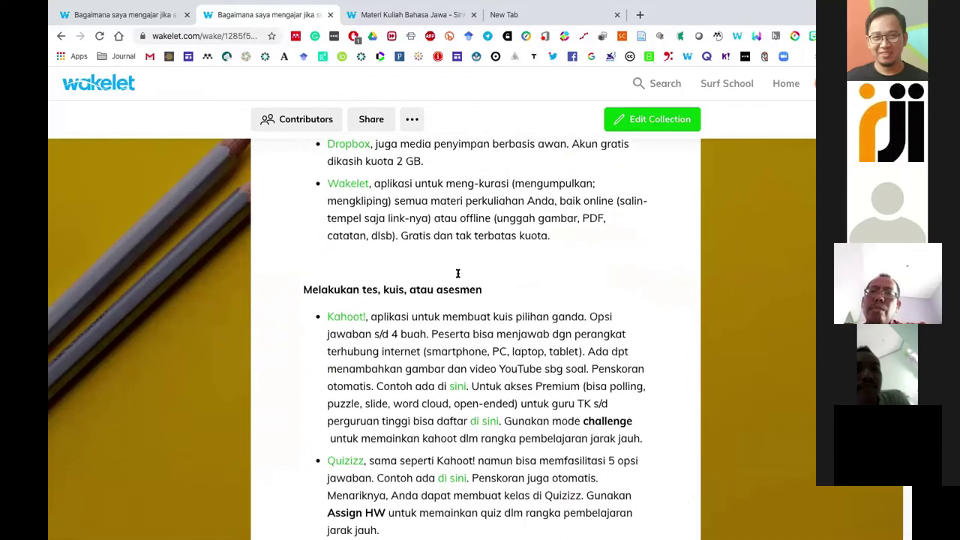
scroll(458, 274, down, 1)
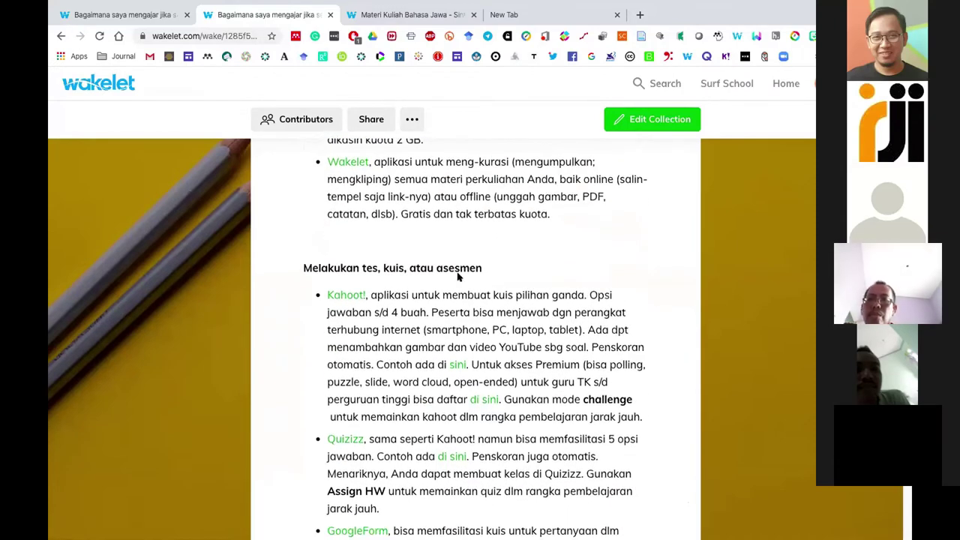
scroll(512, 227, down, 1)
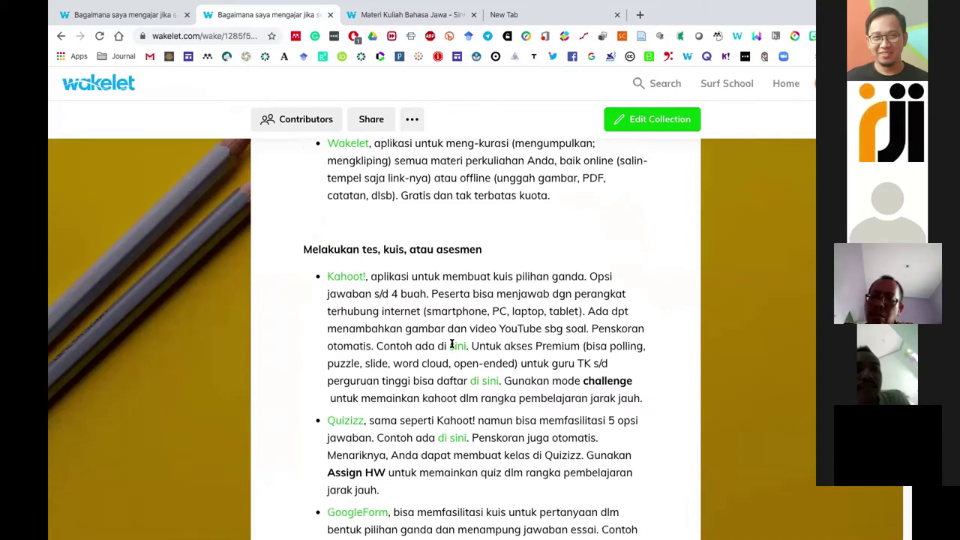
- Open the Kahoot! website from the collection's test, quiz and assessment section and close the Materi Kuliah Bahasa Jawa and empty tabs
scroll(453, 345, down, 3)
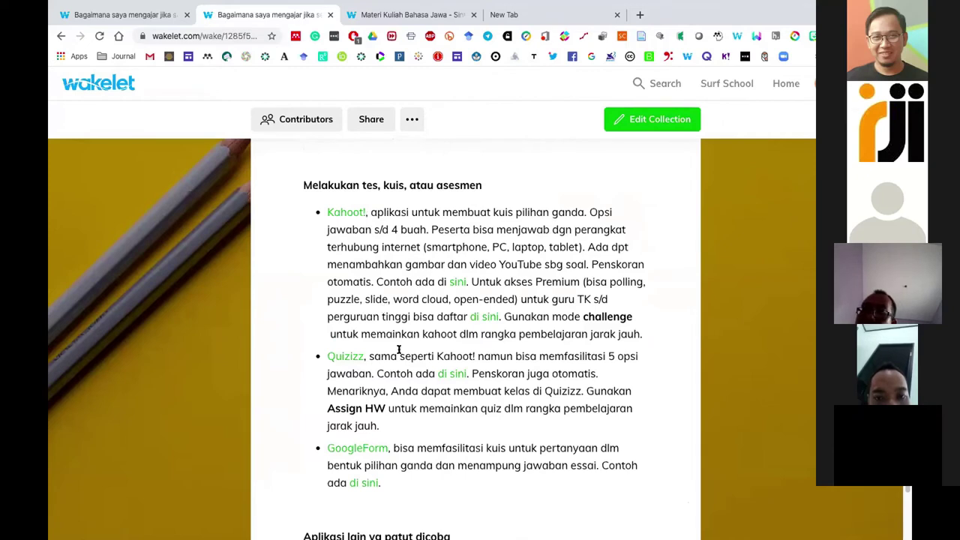
scroll(398, 279, down, 1)
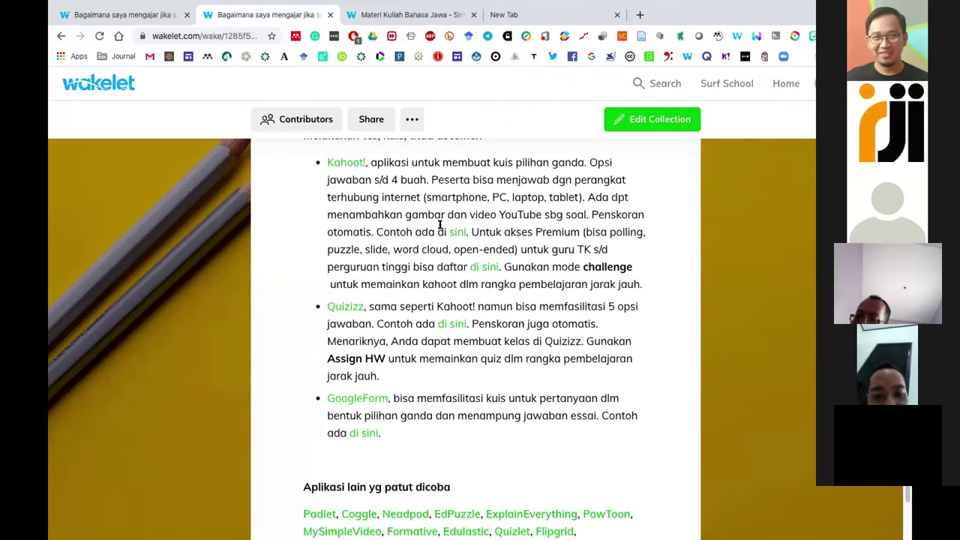
scroll(396, 196, up, 1)
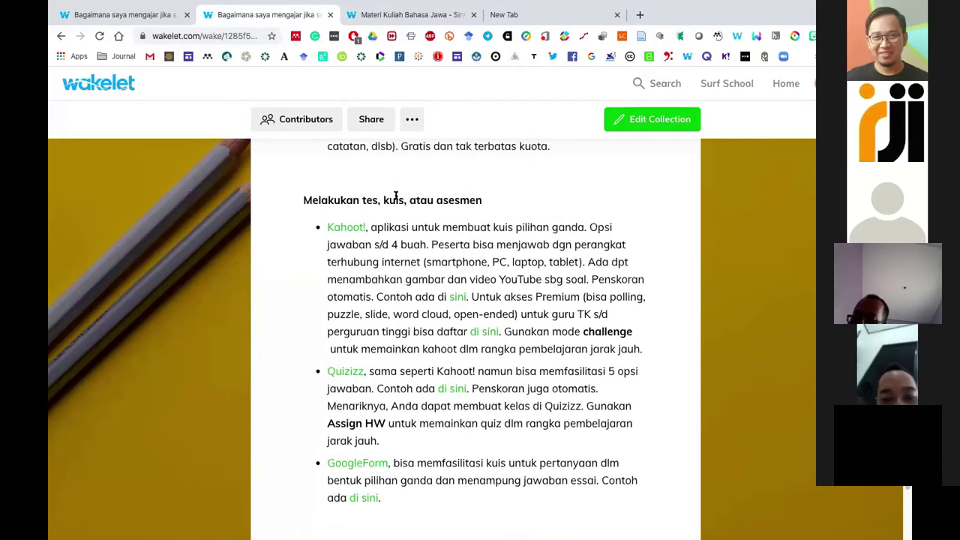
click(345, 230)
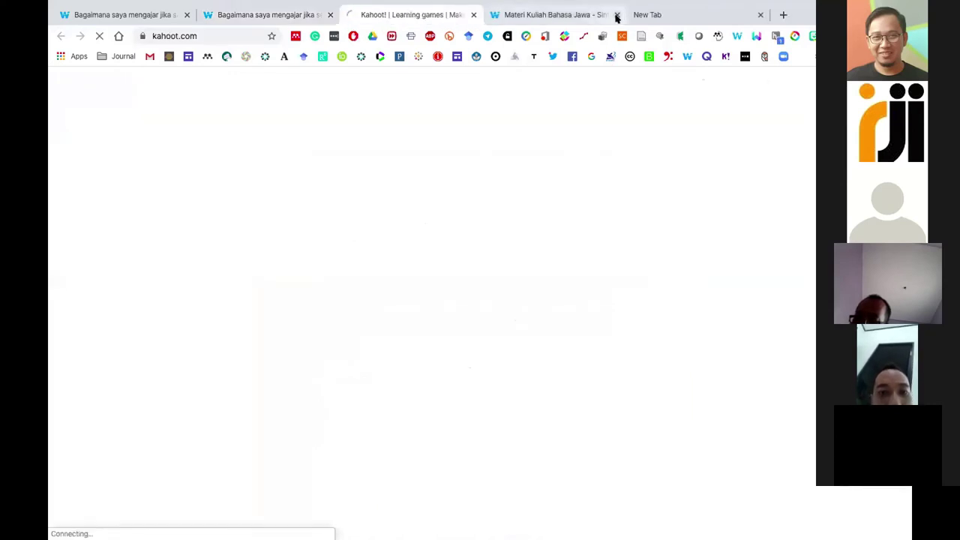
click(616, 15)
click(617, 15)
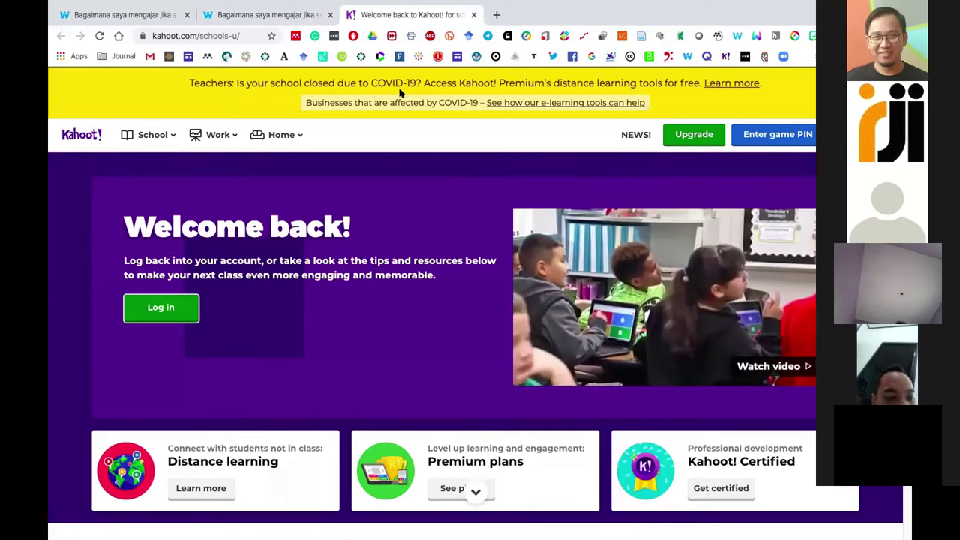
- Open the teachers' announcement about free Kahoot! Premium distance learning tools and review the article, including how to apply for access
click(729, 82)
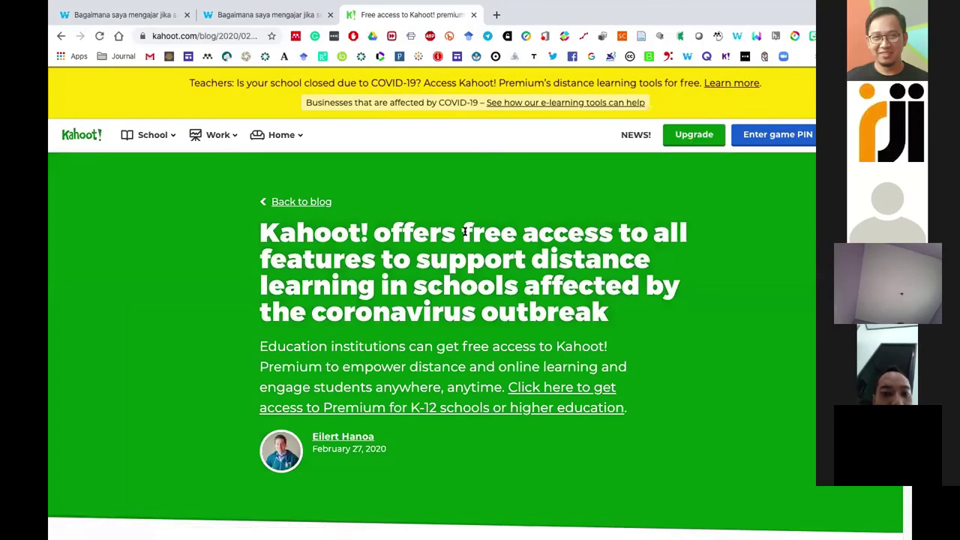
drag(468, 229, 362, 251)
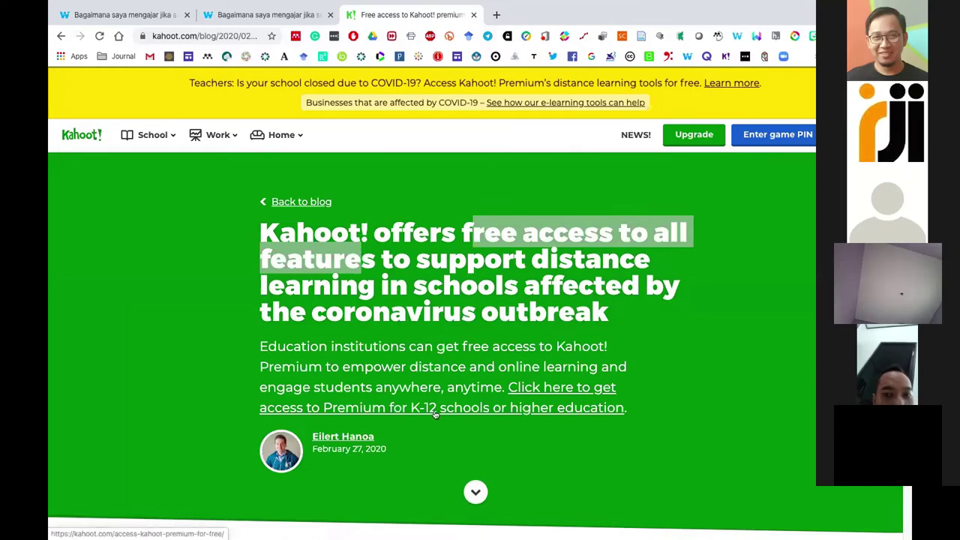
scroll(433, 414, down, 2)
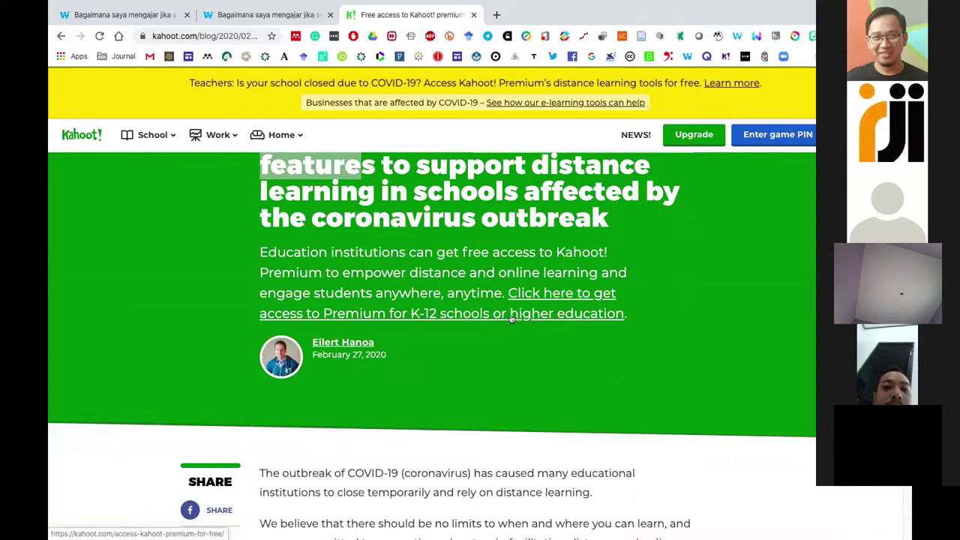
scroll(512, 315, down, 10)
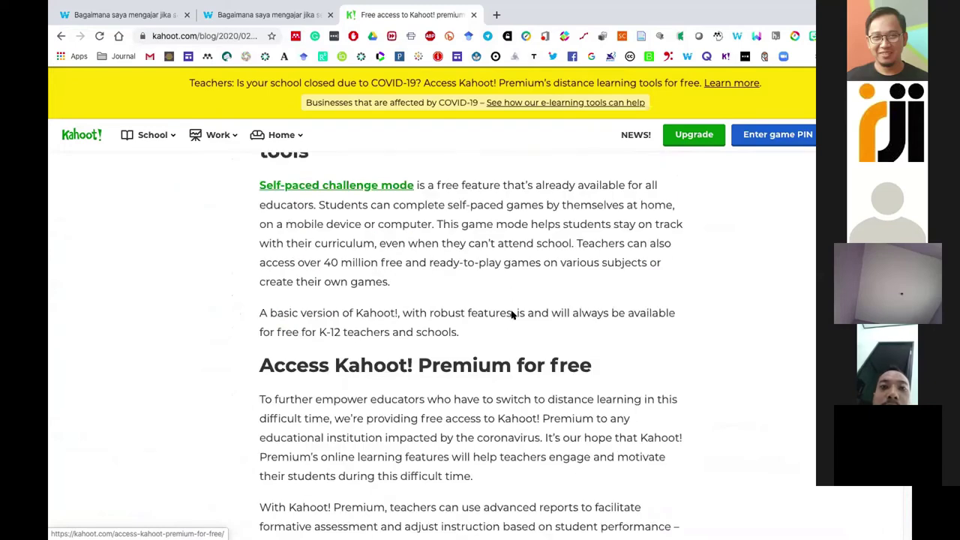
scroll(512, 315, down, 5)
scroll(542, 312, up, 1)
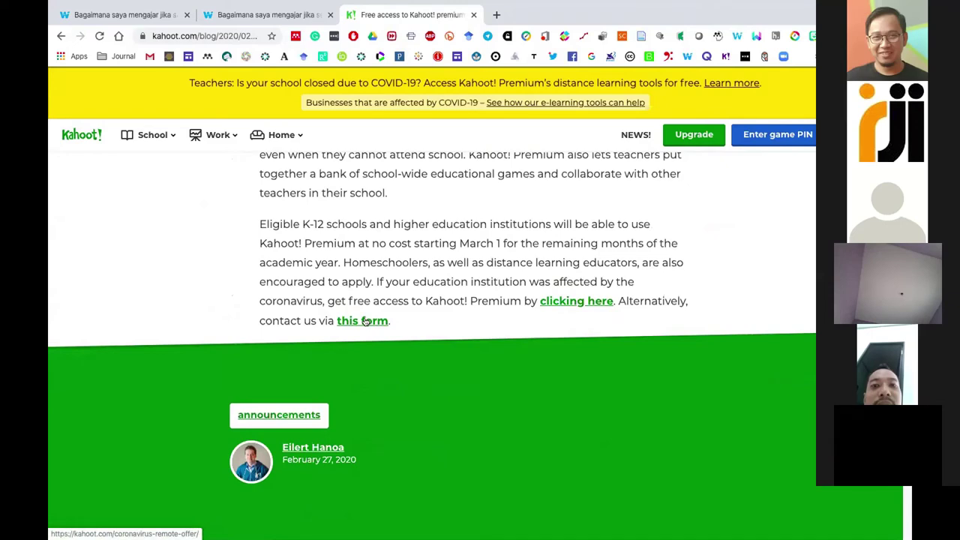
scroll(498, 230, up, 10)
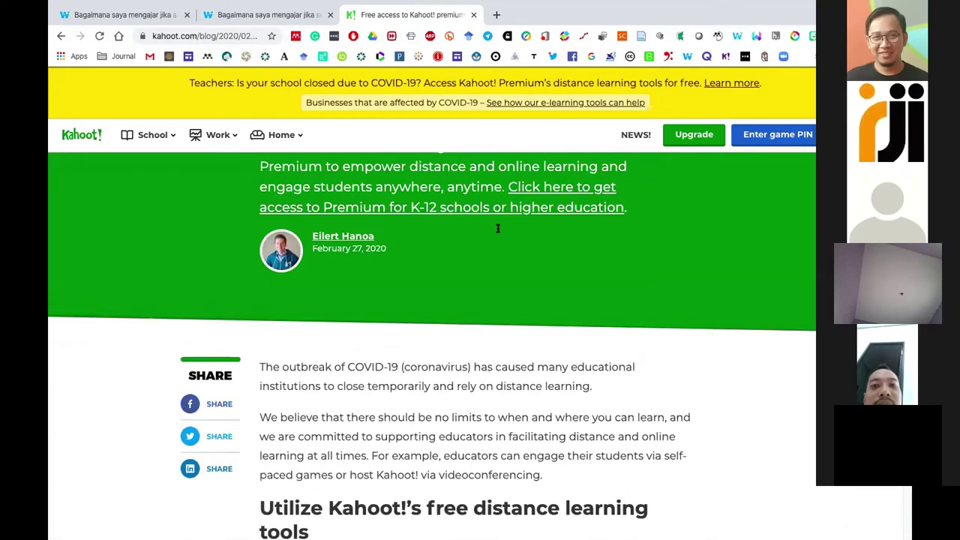
click(622, 289)
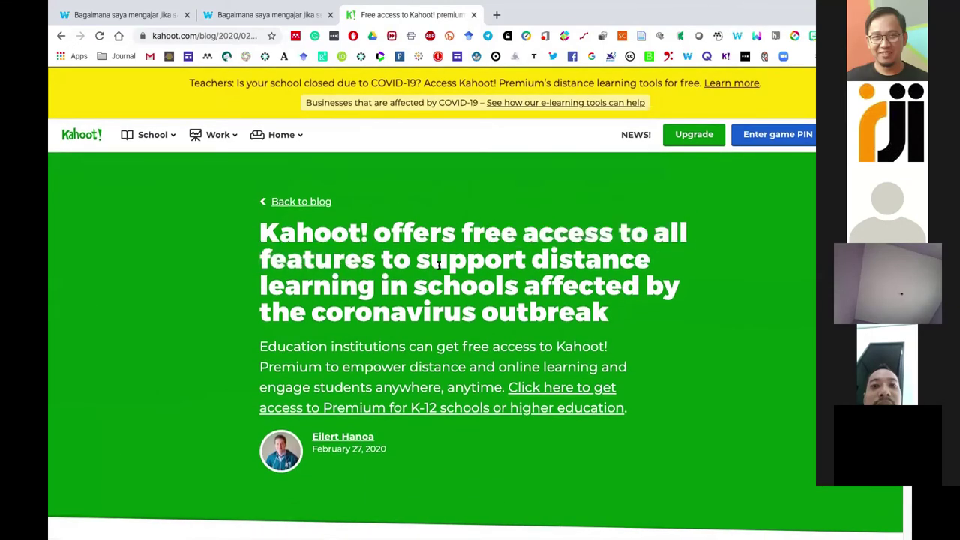
scroll(528, 255, down, 2)
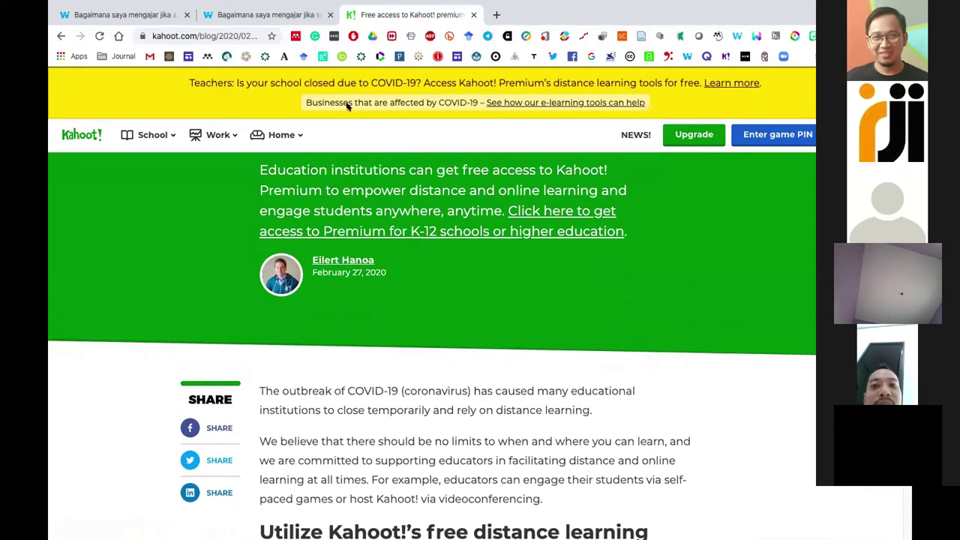
- Return to the Wakelet collection and highlight the Kahoot! Premium features in turn: polling, puzzle, slide, word cloud and open-ended
click(258, 15)
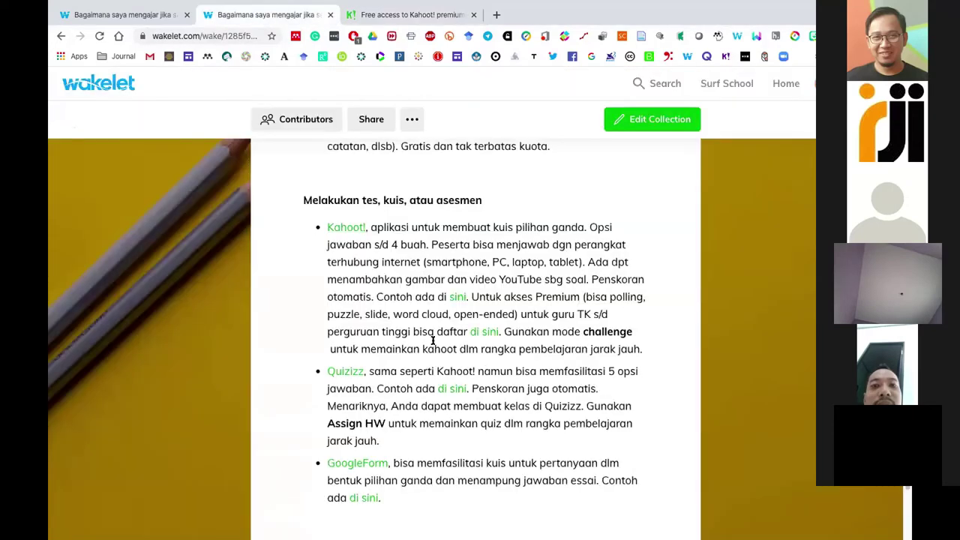
scroll(433, 340, down, 1)
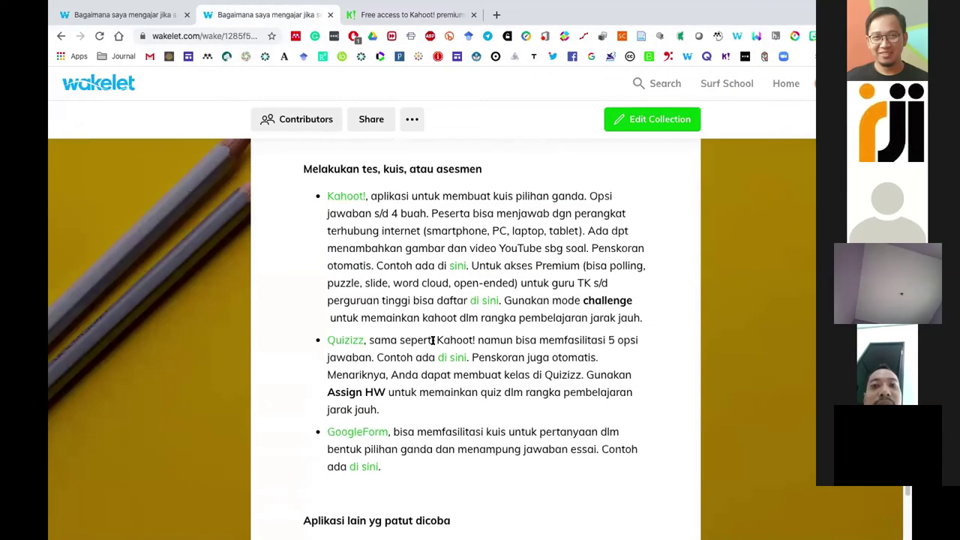
double_click(622, 266)
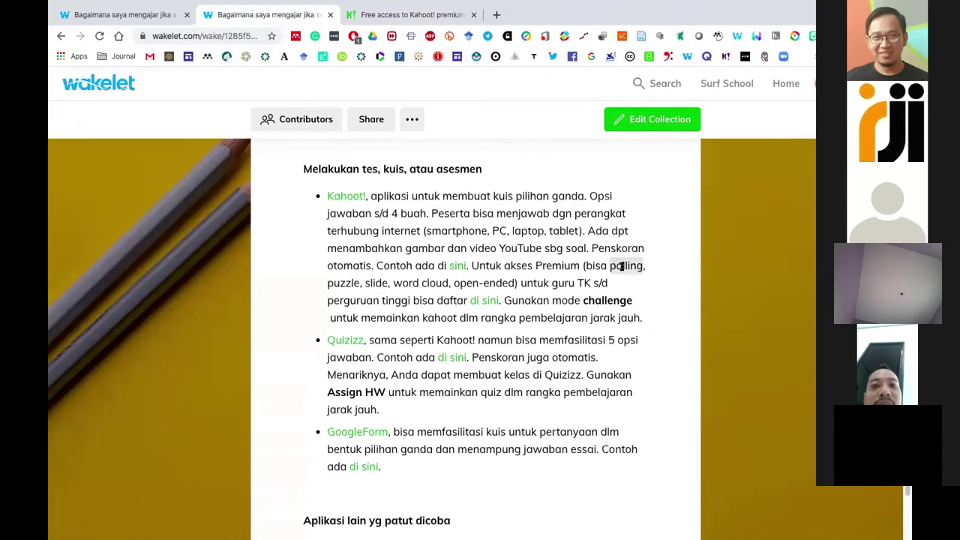
double_click(339, 284)
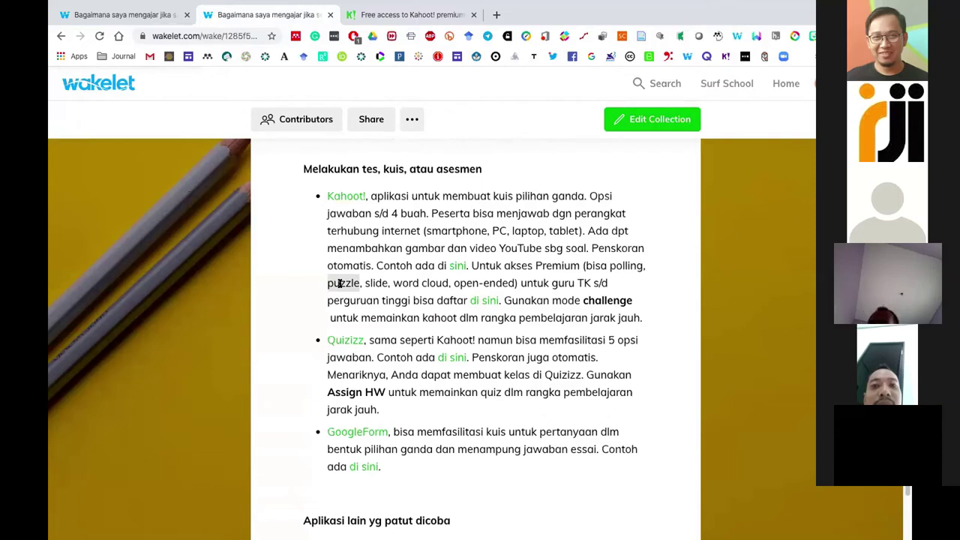
double_click(375, 282)
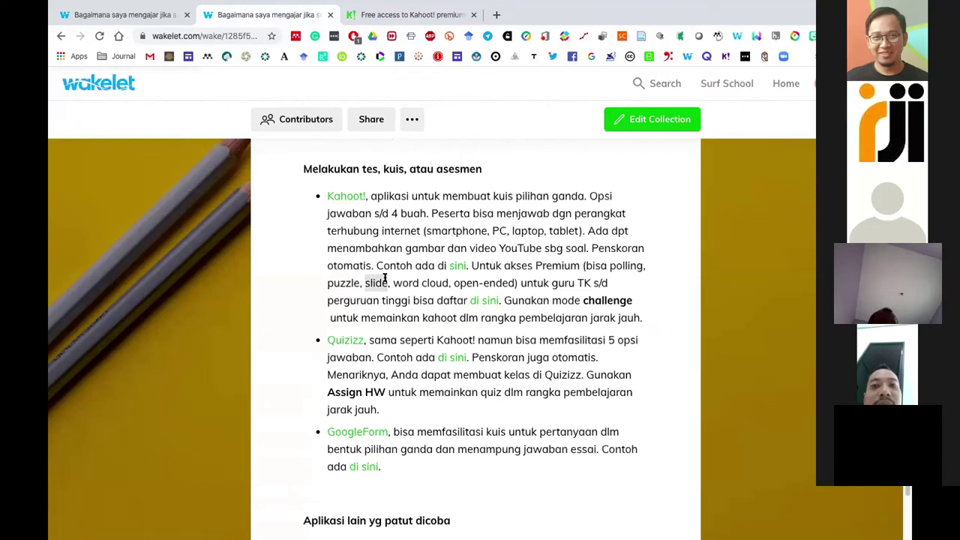
drag(392, 280, 448, 278)
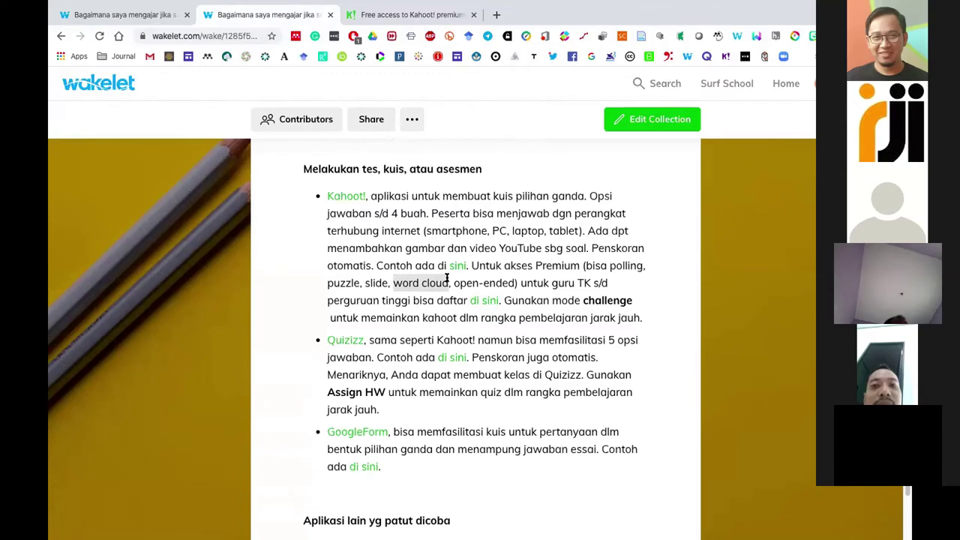
click(467, 279)
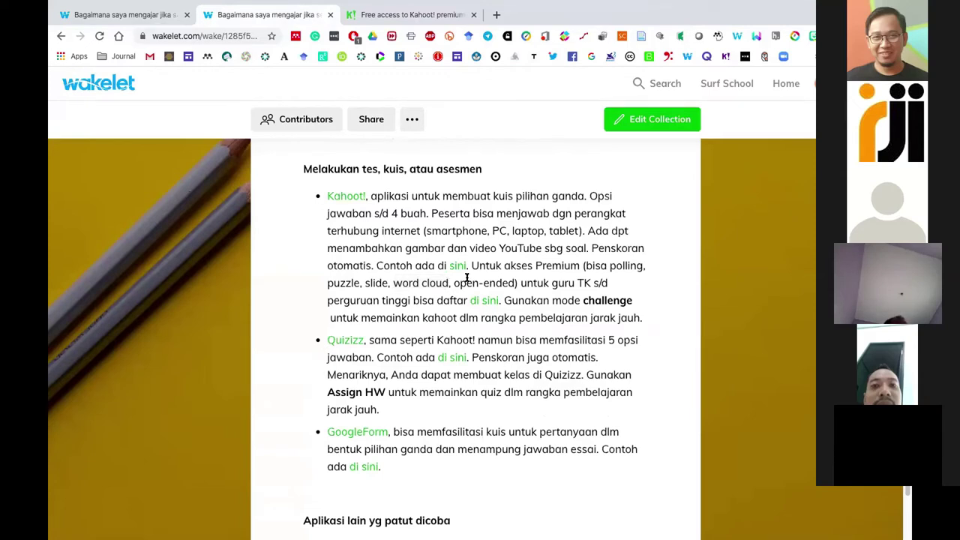
drag(453, 282, 514, 282)
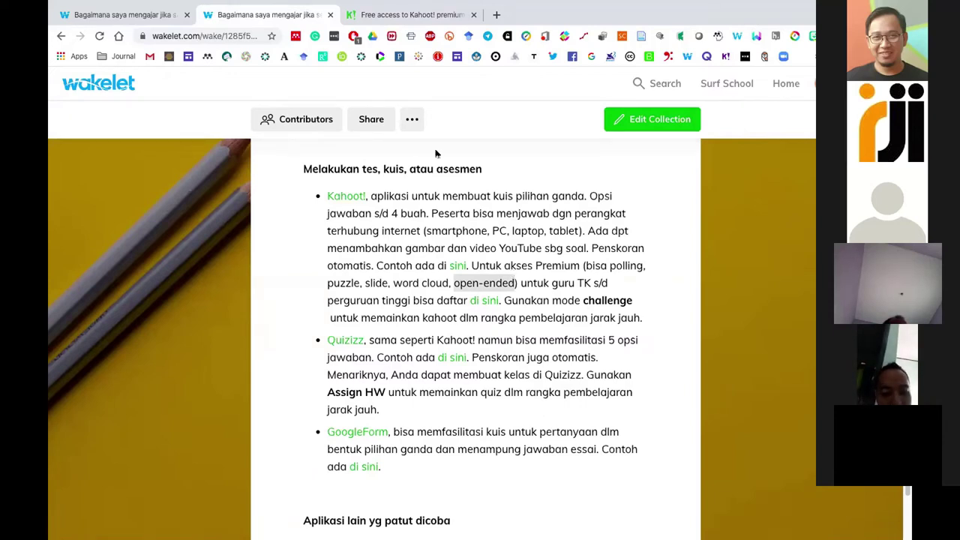
- Go back to the Kahoot! free access article and skim it through to the application links
click(361, 16)
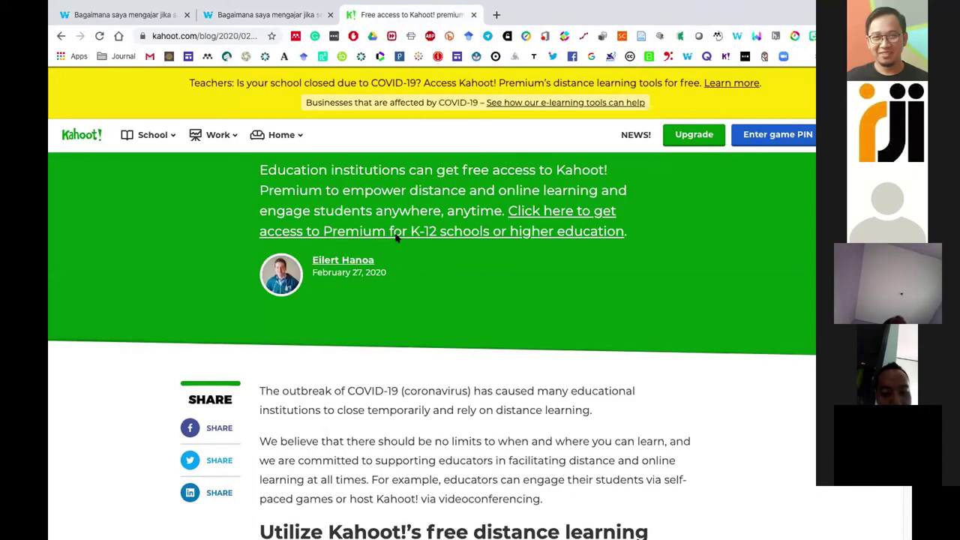
scroll(440, 351, down, 5)
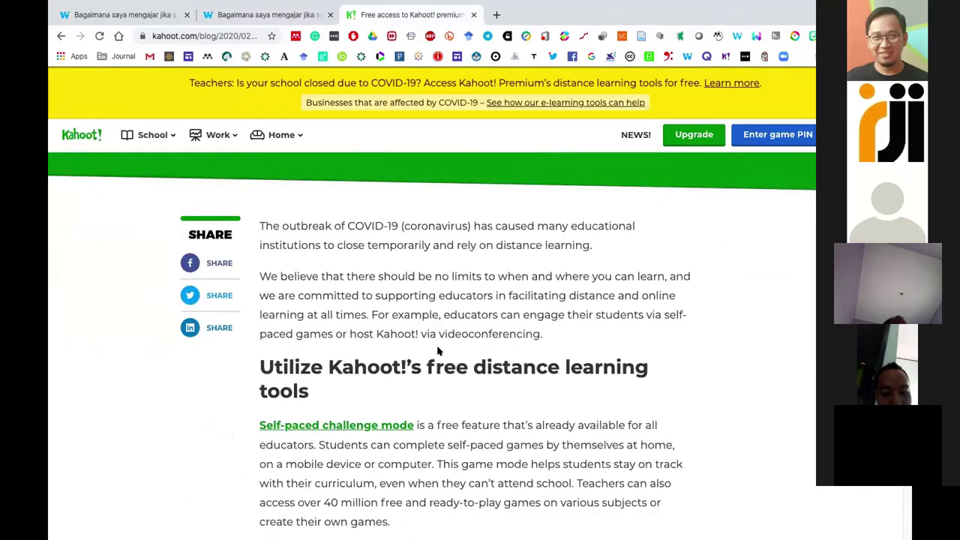
scroll(439, 351, down, 3)
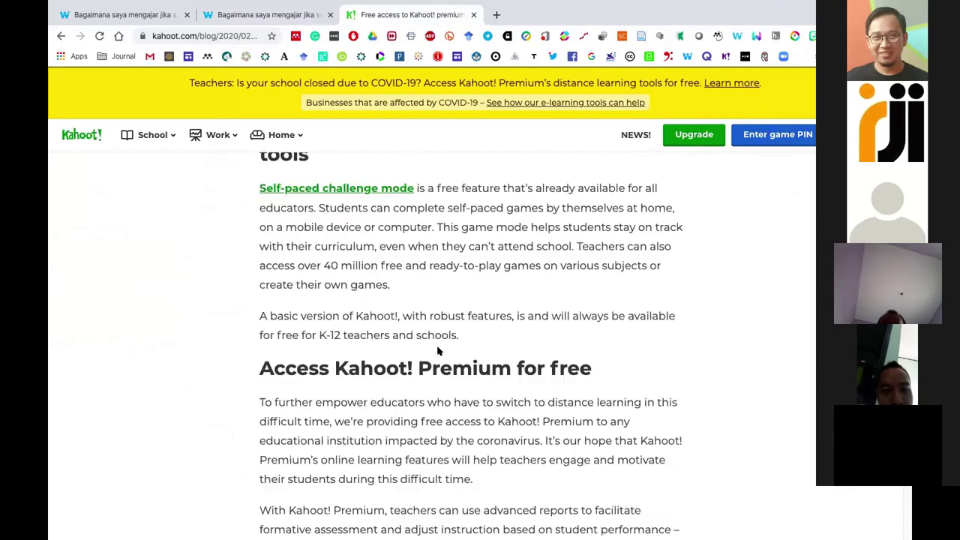
scroll(438, 345, down, 5)
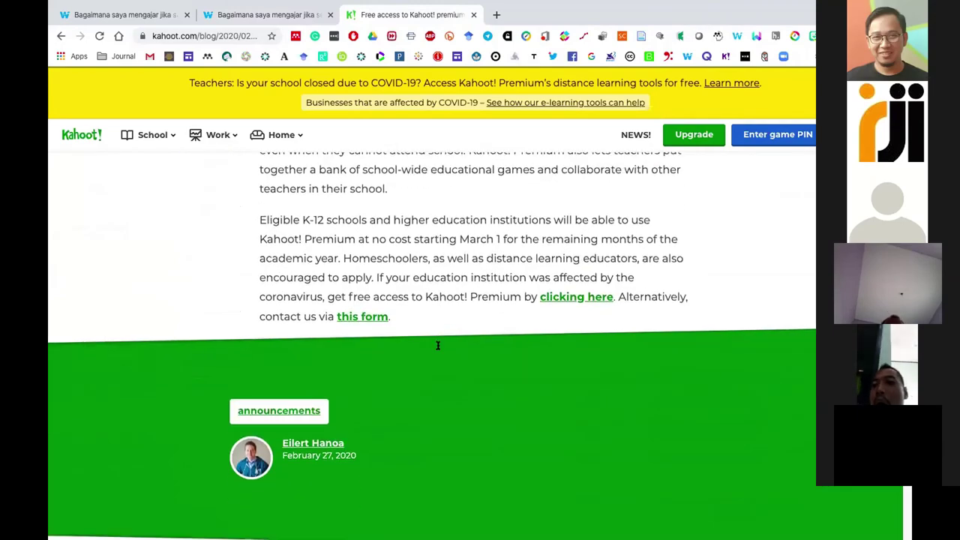
scroll(438, 345, up, 12)
scroll(440, 345, up, 2)
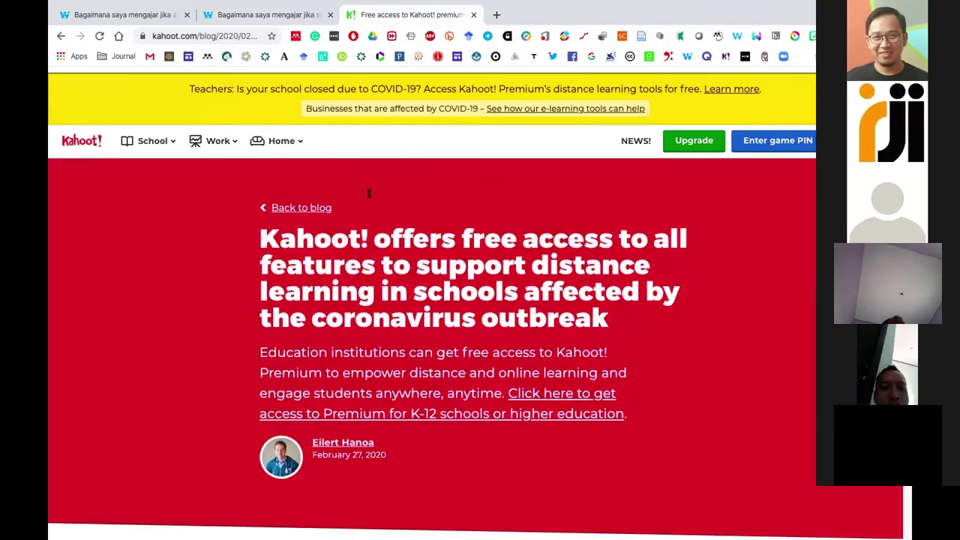
- Open the sample kahoot linked in the Wakelet collection's Kahoot! entry, close the free access article, and view the quiz's question list
click(274, 12)
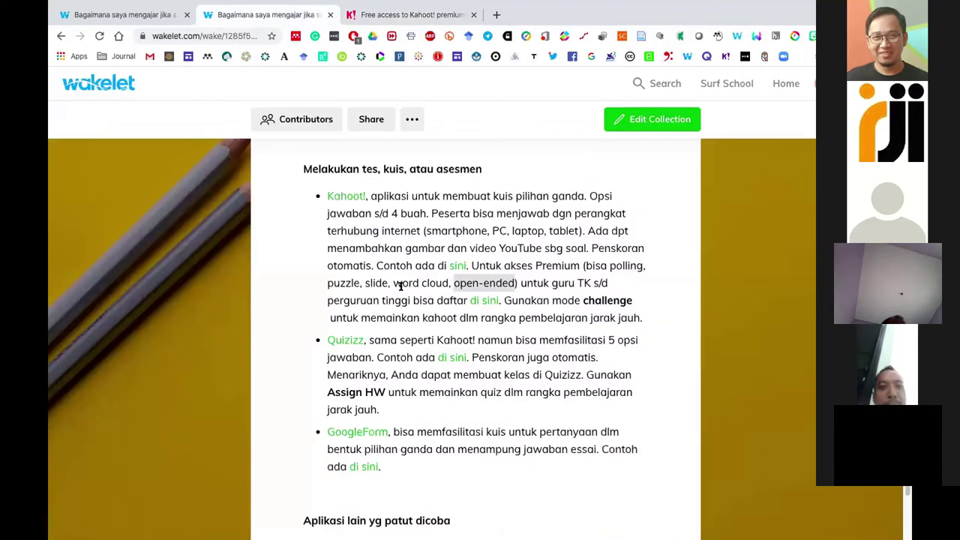
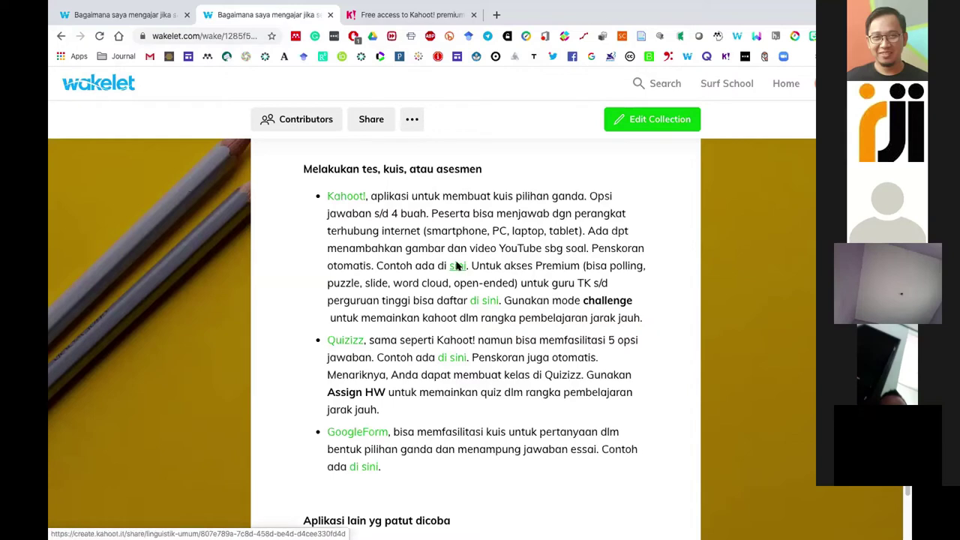
click(457, 266)
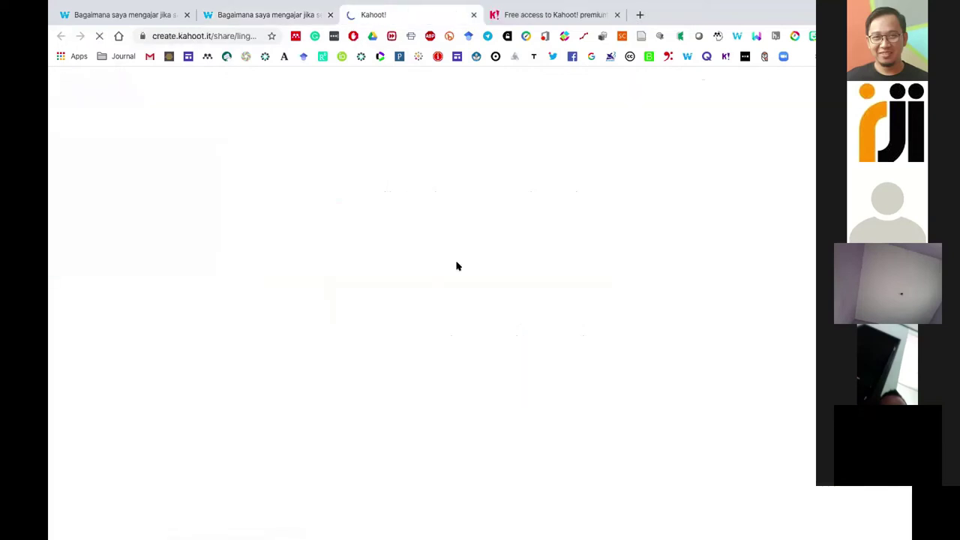
click(617, 14)
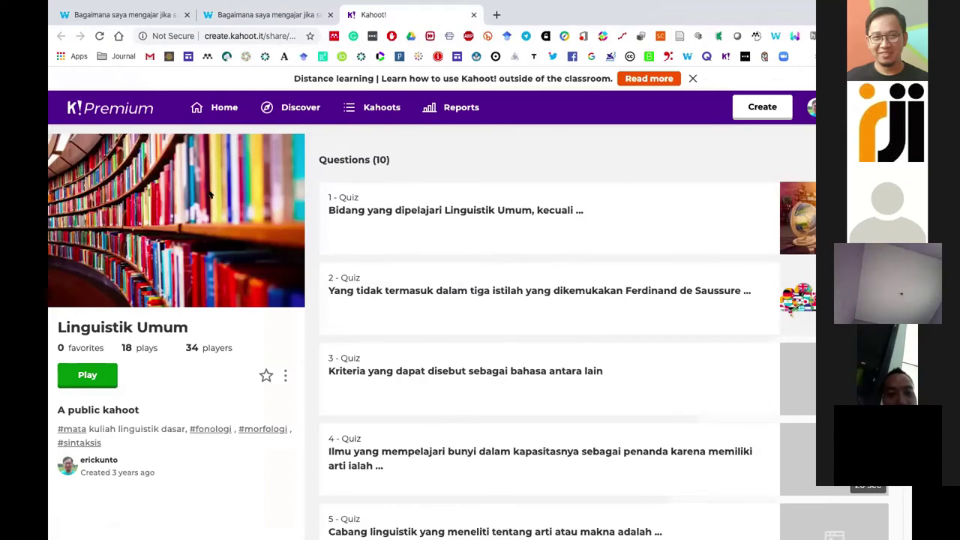
scroll(210, 195, down, 1)
scroll(210, 195, up, 1)
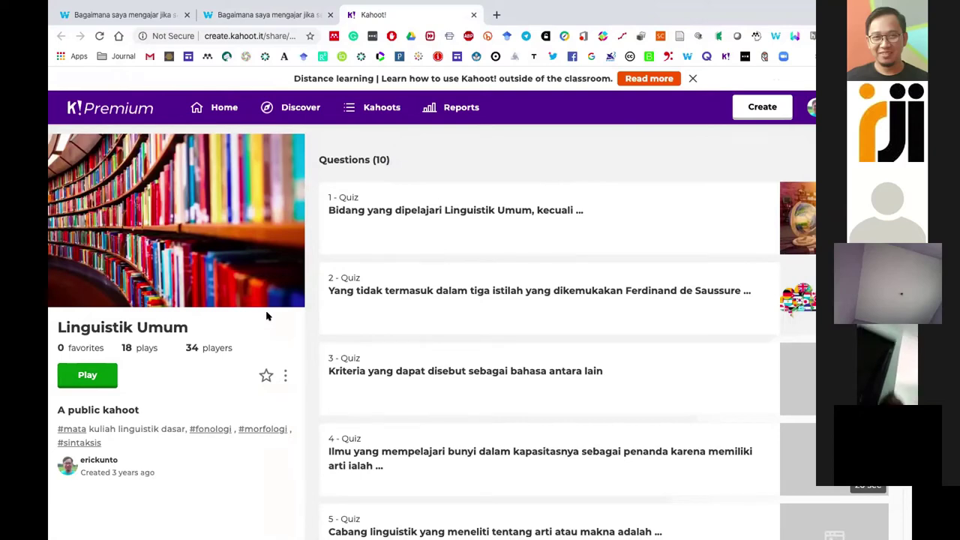
- Create a self-paced challenge from the Linguistik Umum kahoot with a deadline of Wed 18 Mar, 12:00 PM, and the question timer on
click(94, 369)
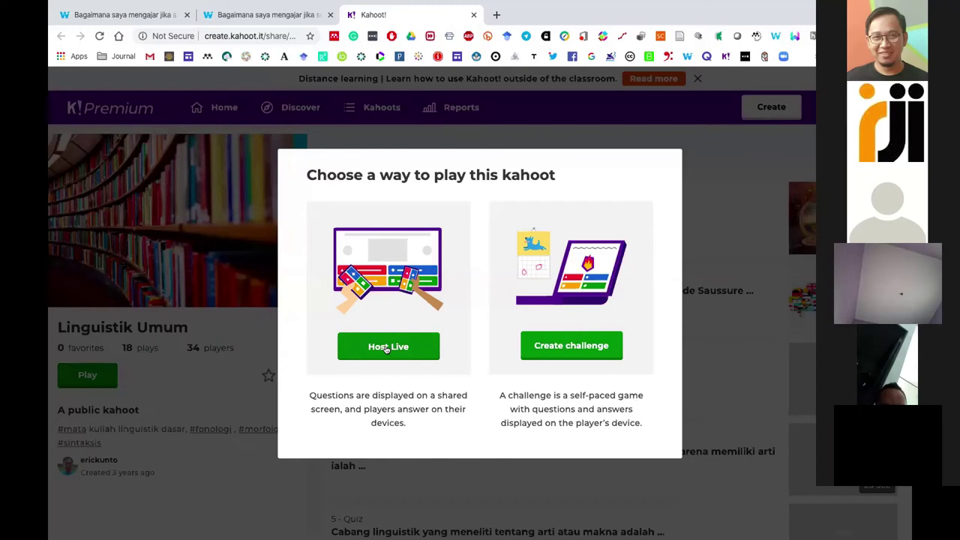
click(387, 348)
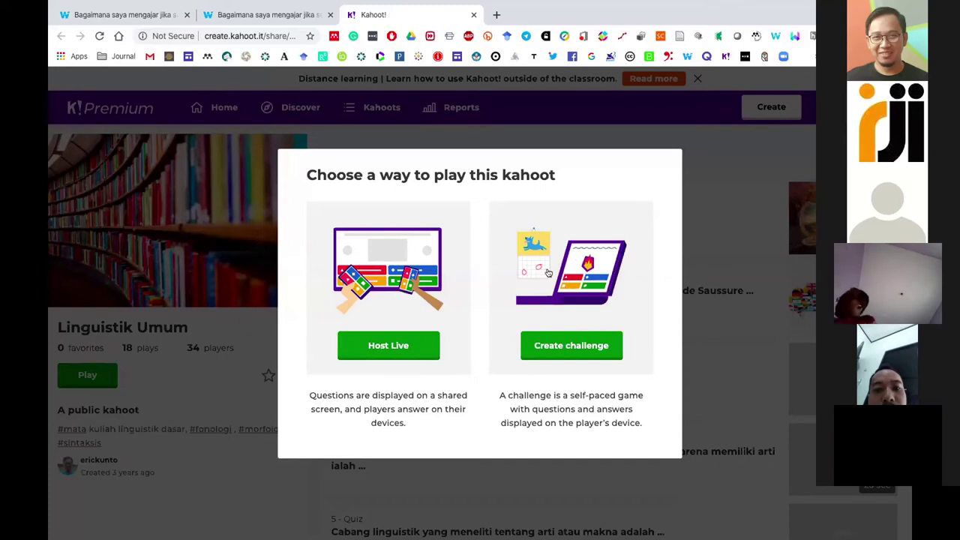
click(572, 347)
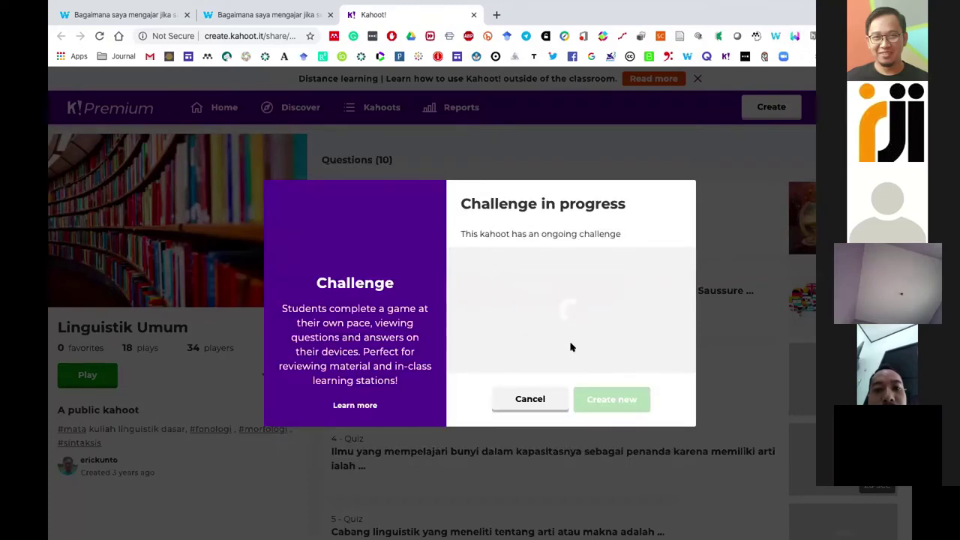
click(550, 232)
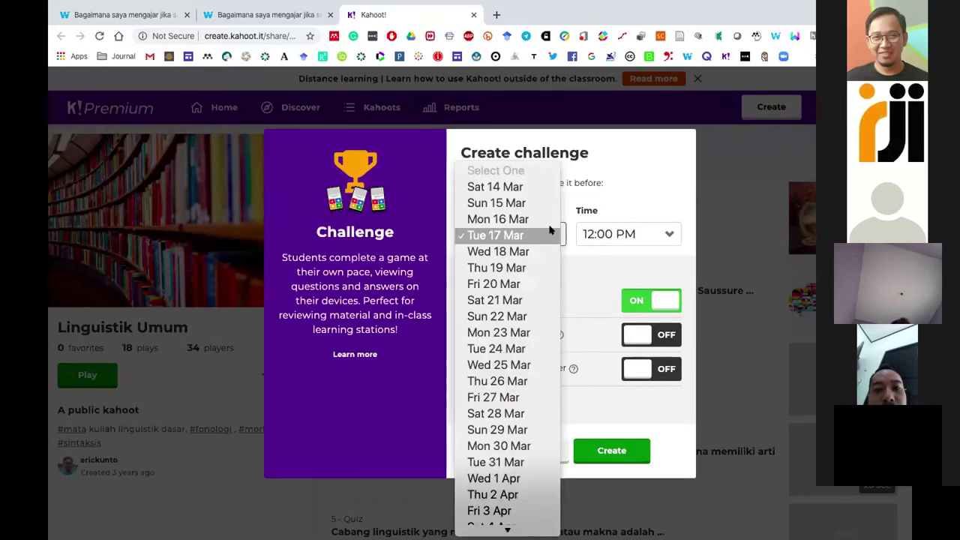
key(Escape)
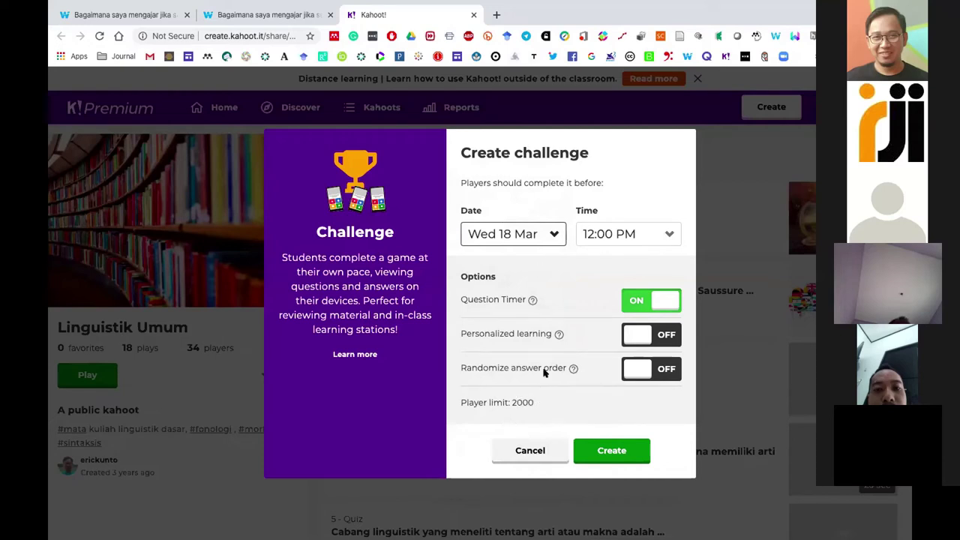
click(612, 451)
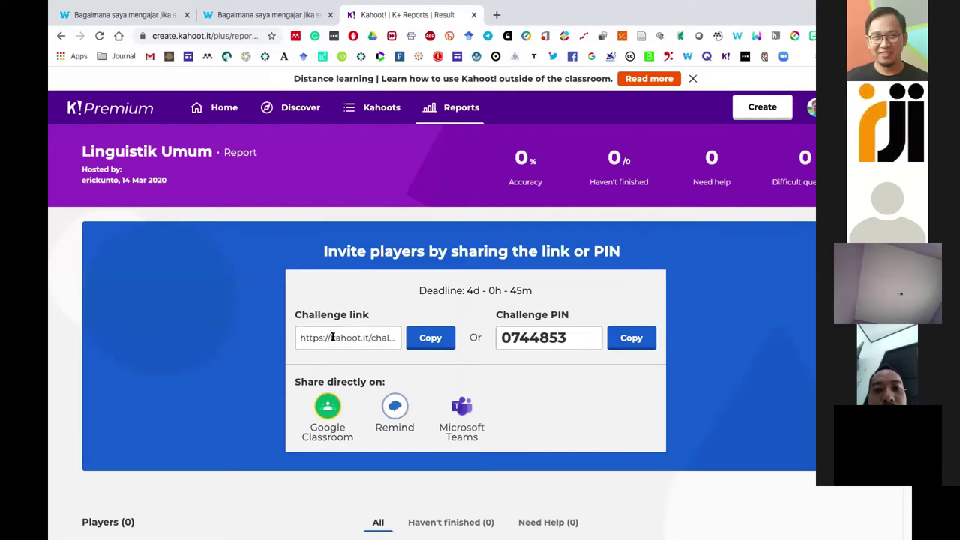
- Copy the challenge link and switch to Safari to open the Linguistik Umum challenge there as a player
click(430, 338)
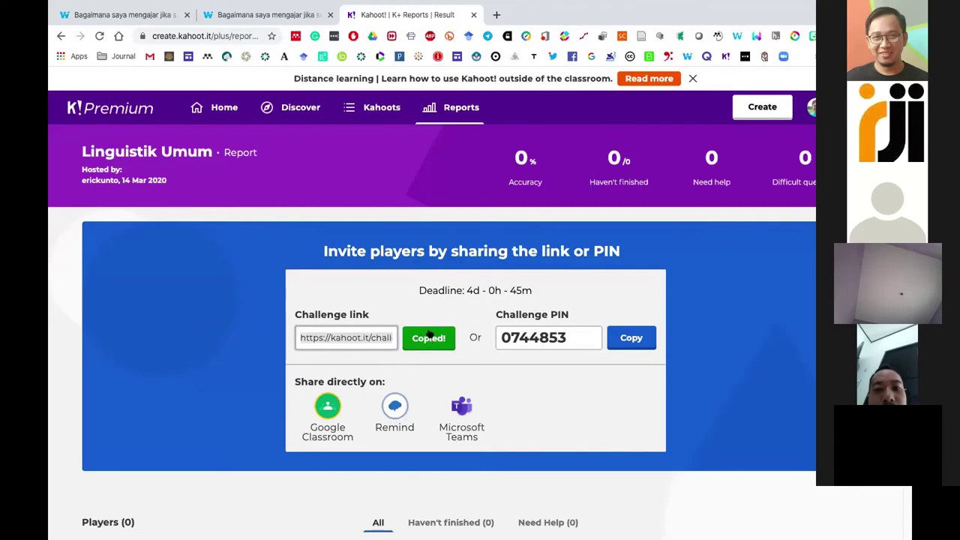
key(super+Tab)
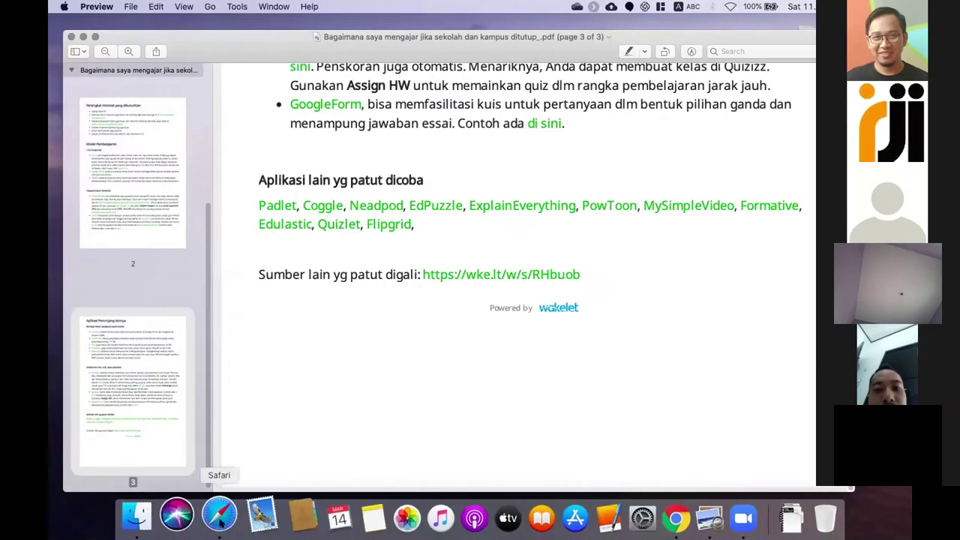
click(219, 515)
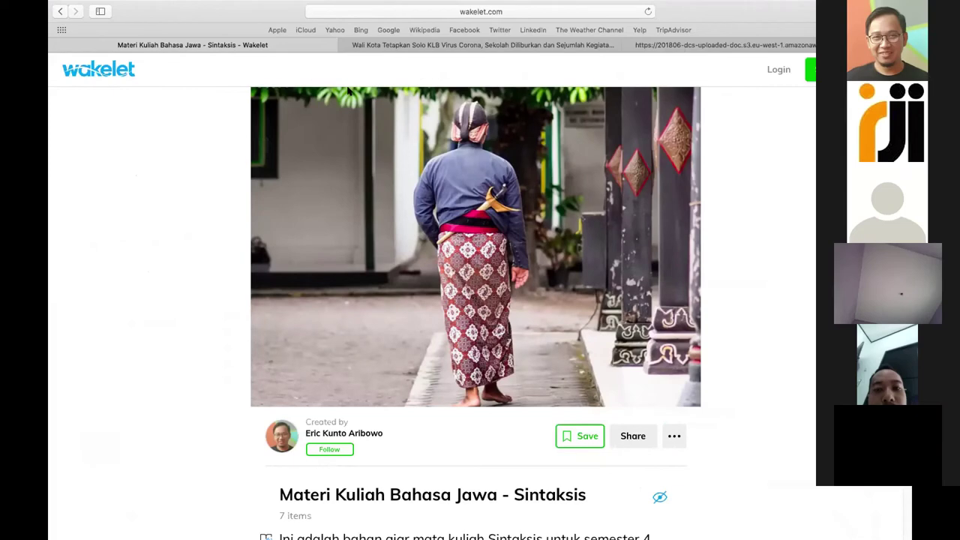
key(ctrl+Tab)
key(ctrl+Tab)
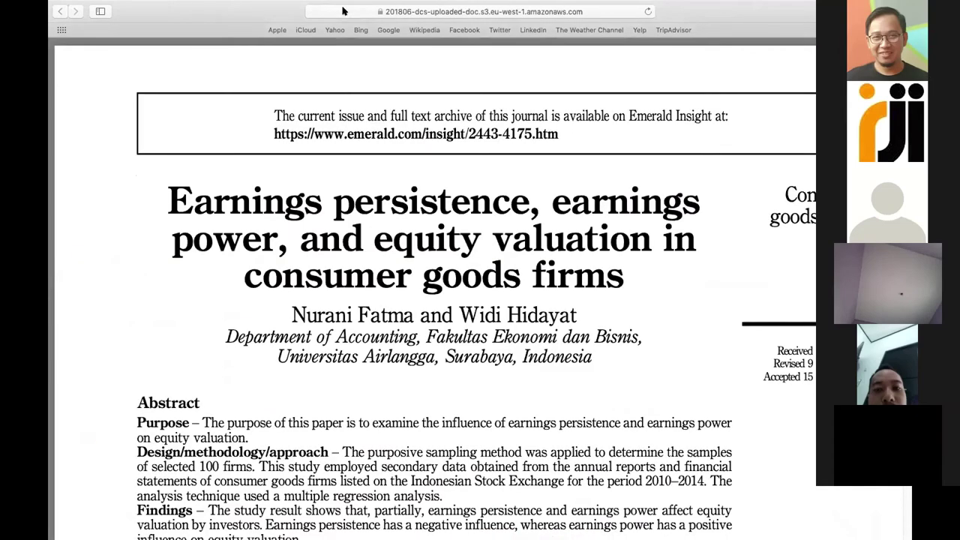
click(342, 8)
text(kahoot.it)
key(Return)
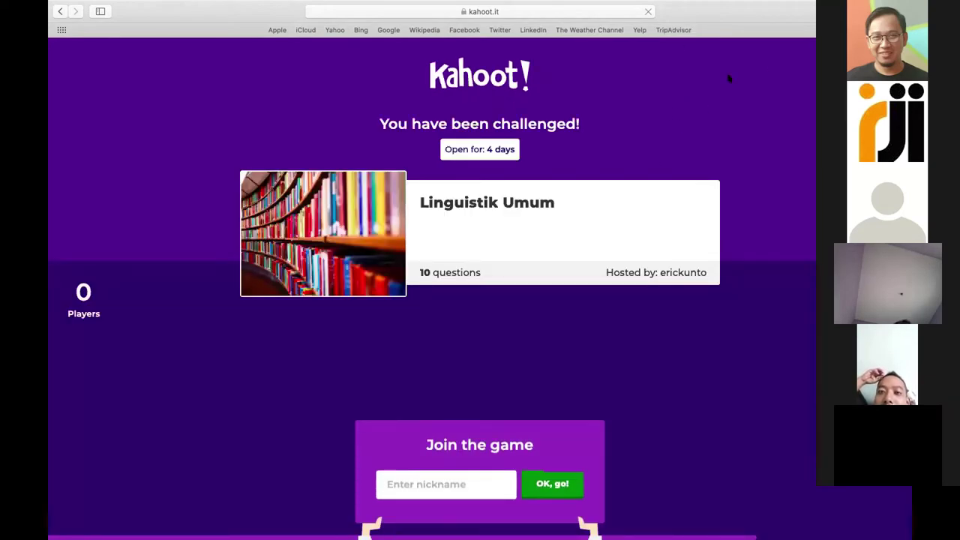
- Join the challenge with a player nickname and answer the question about the criteria of language with Tulisan
click(411, 484)
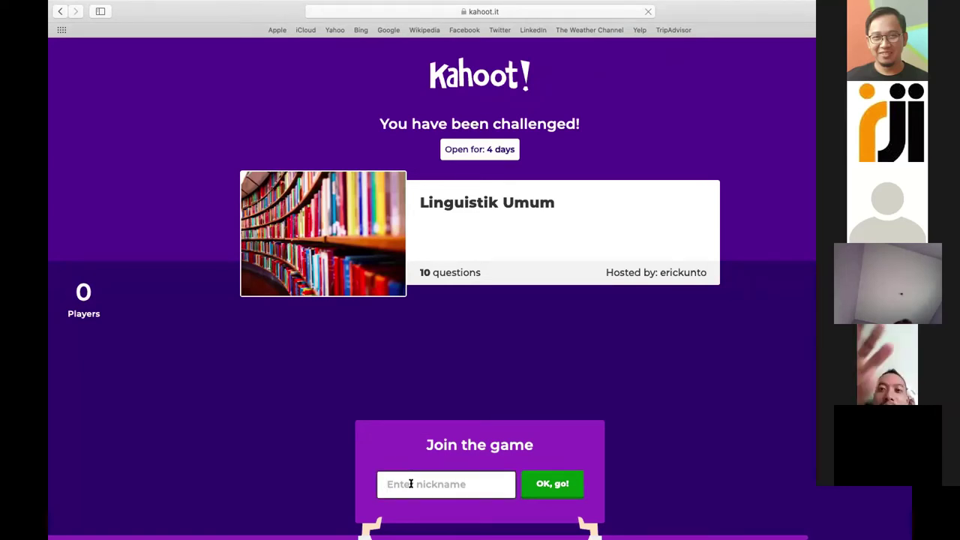
text(aribowo)
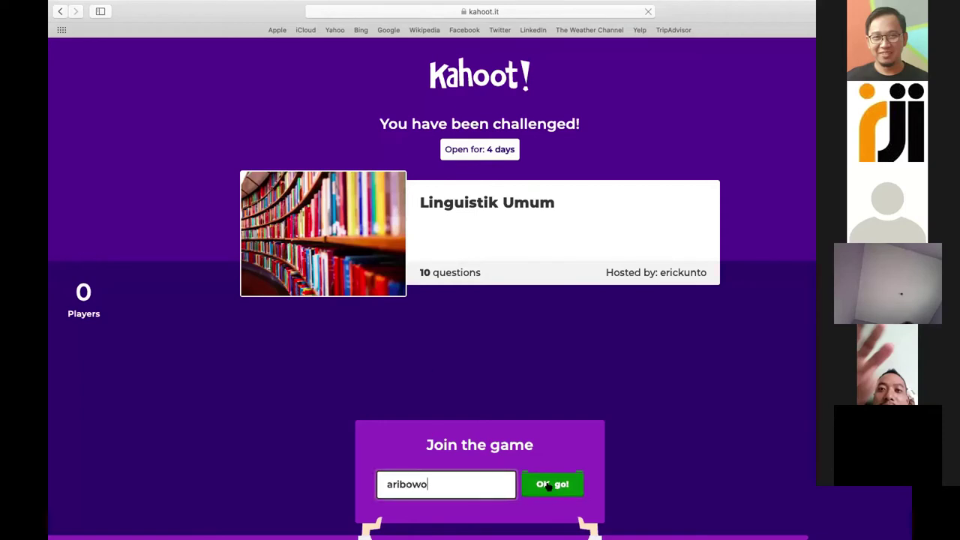
click(549, 485)
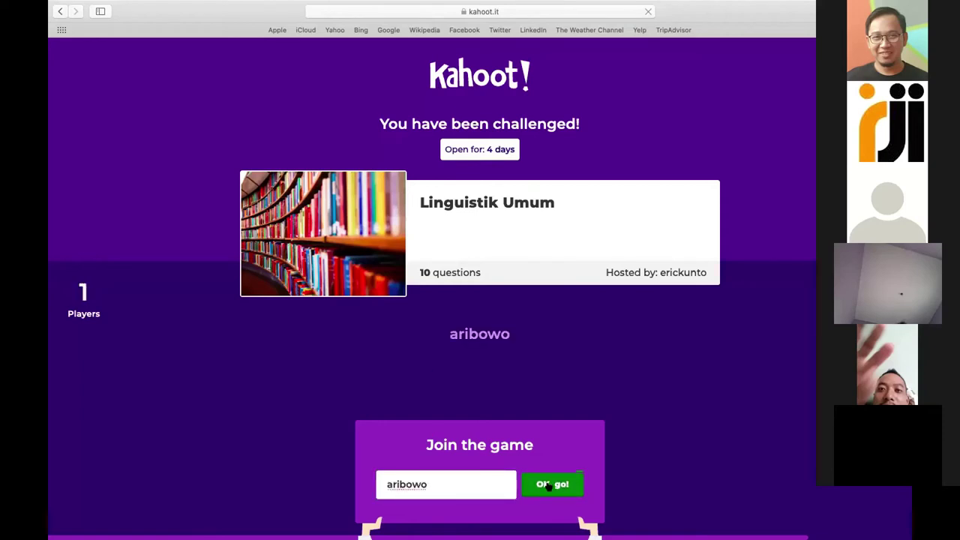
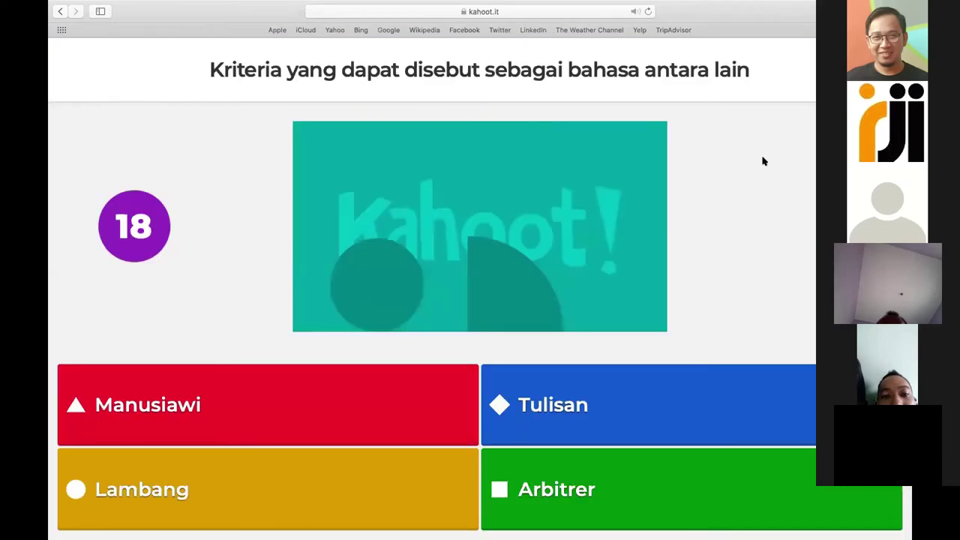
click(565, 400)
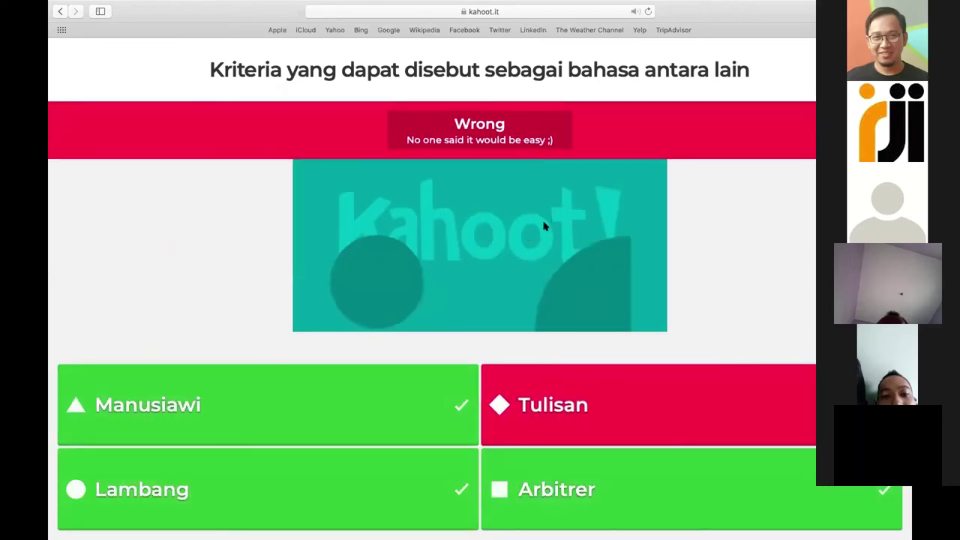
- Return to the Linguistik Umum challenge report in Chrome, refresh it, and review the summary figures and the player's results
key(ctrl+Right)
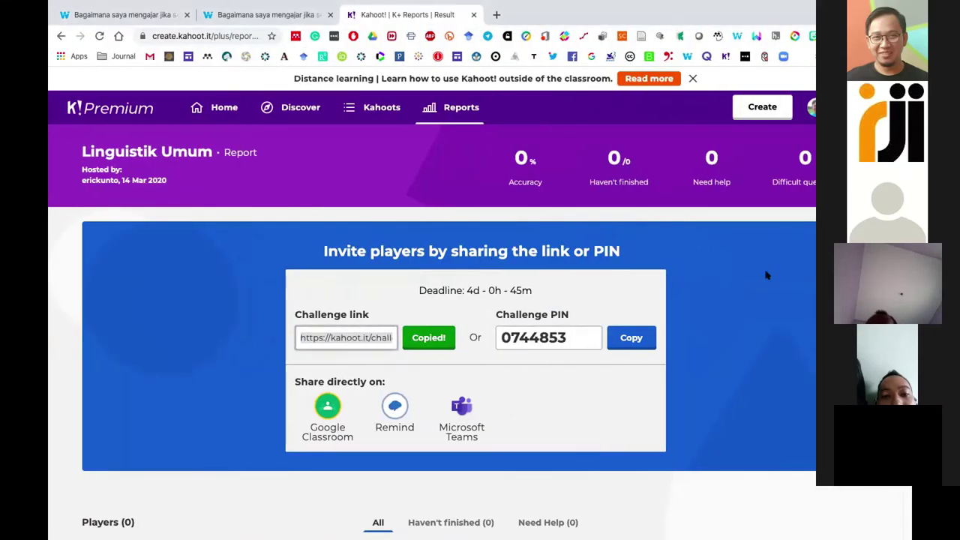
click(100, 36)
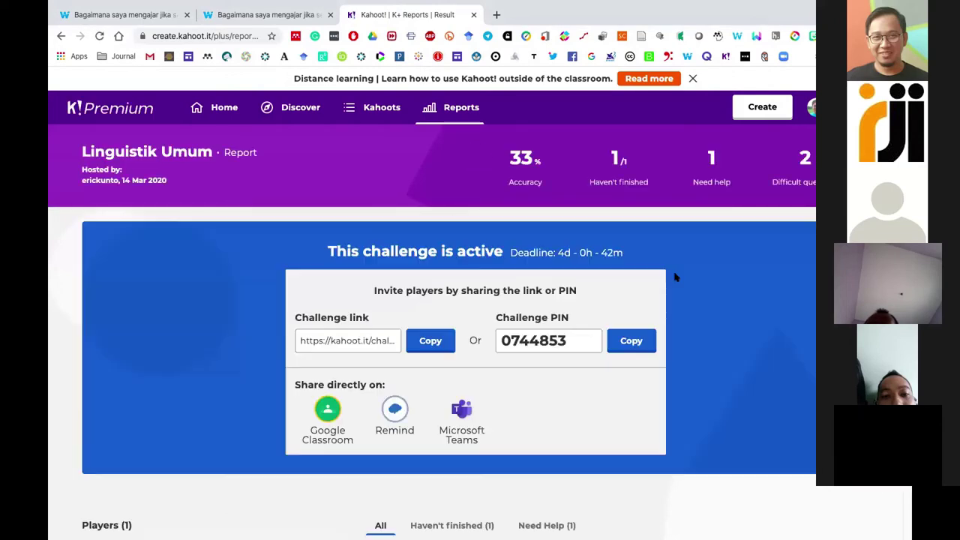
scroll(675, 277, down, 2)
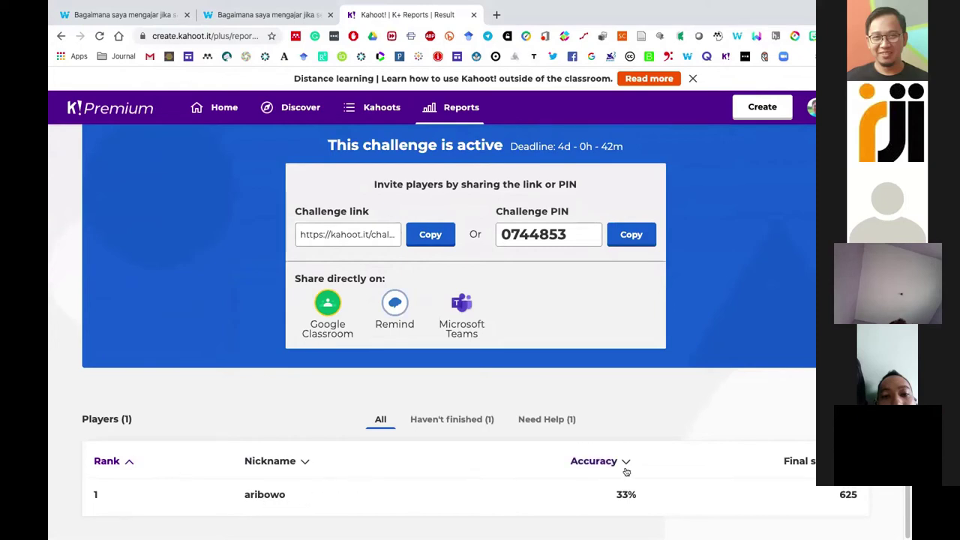
scroll(668, 398, down, 1)
scroll(677, 411, up, 2)
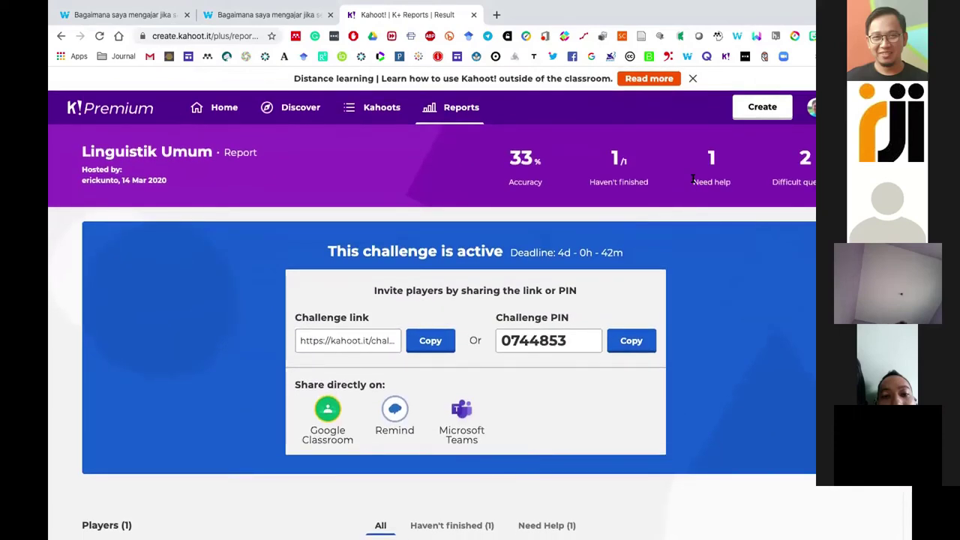
scroll(758, 259, down, 2)
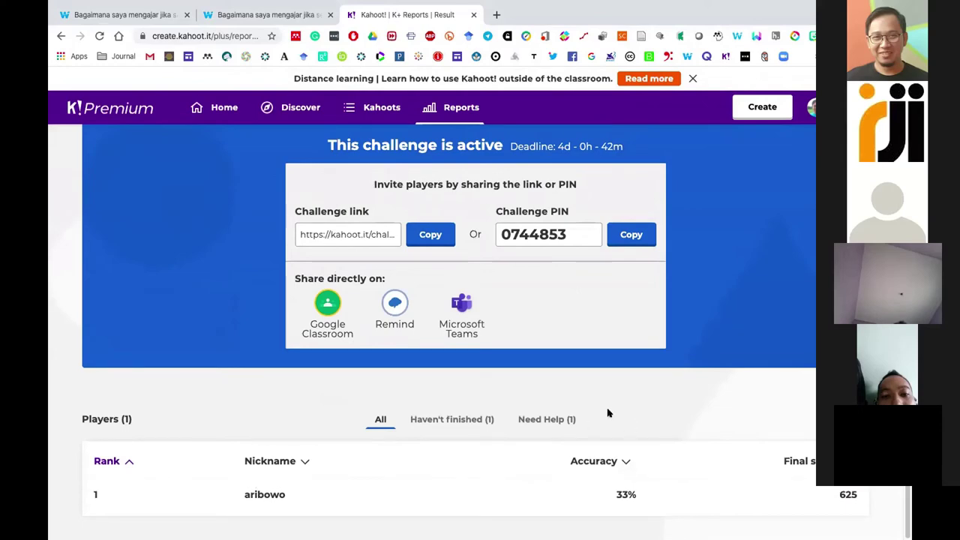
scroll(718, 419, up, 2)
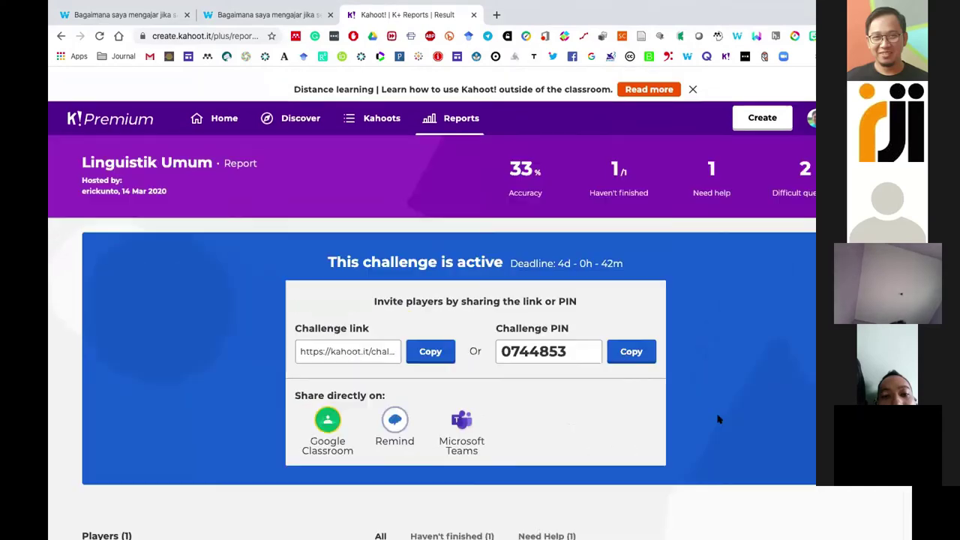
scroll(718, 419, down, 2)
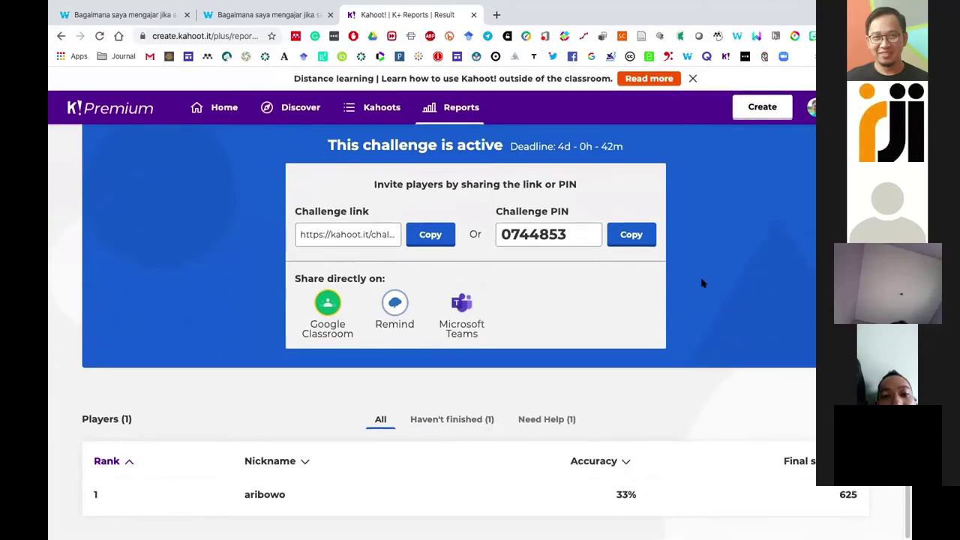
scroll(703, 283, up, 2)
- Open the Pelatihan Literasi Informasi (Mendeley) report from the reports list and review its player ranking and difficult questions
click(456, 113)
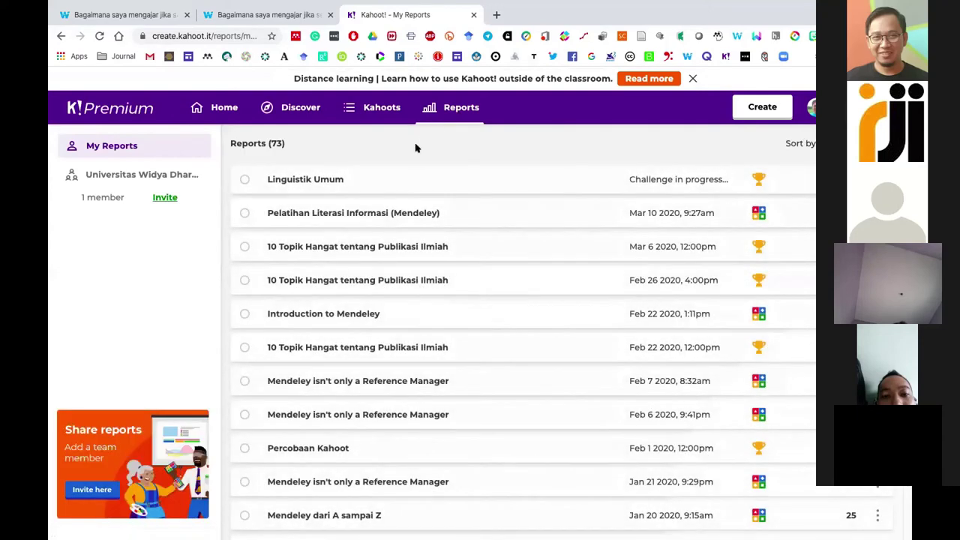
click(377, 213)
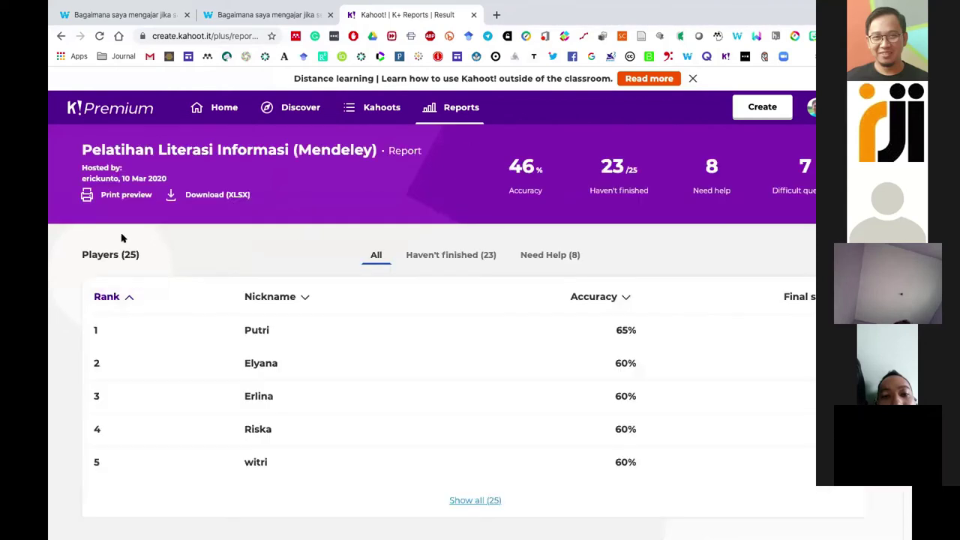
scroll(541, 292, down, 3)
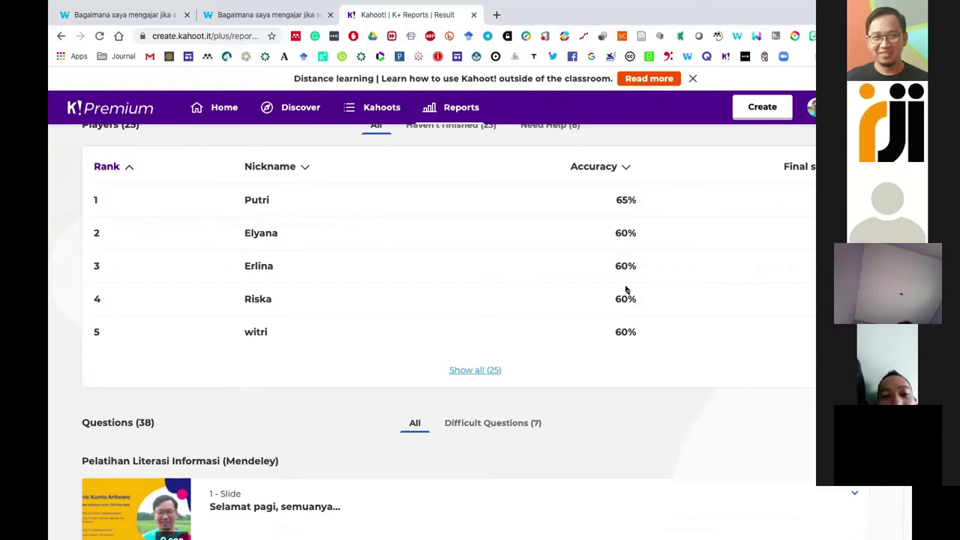
scroll(626, 290, up, 2)
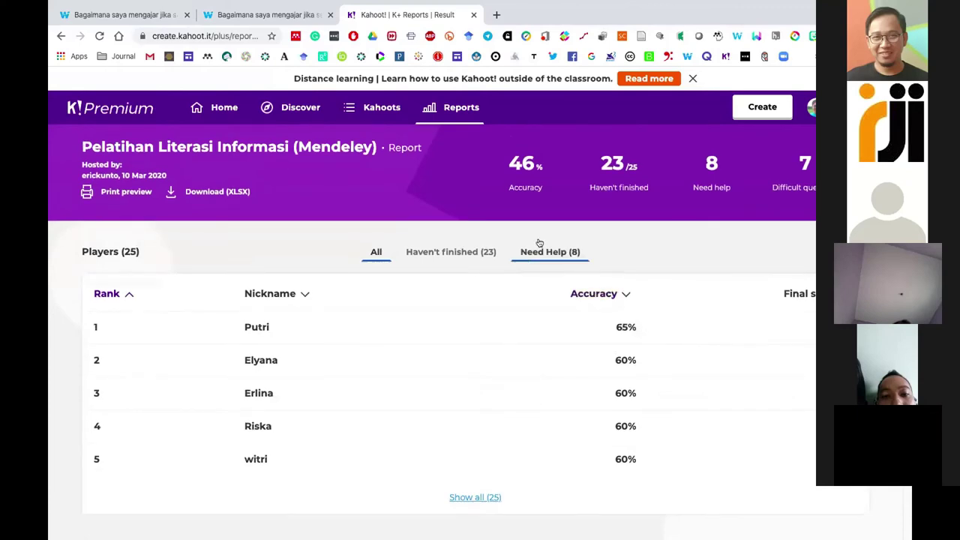
scroll(504, 352, down, 4)
scroll(503, 355, down, 1)
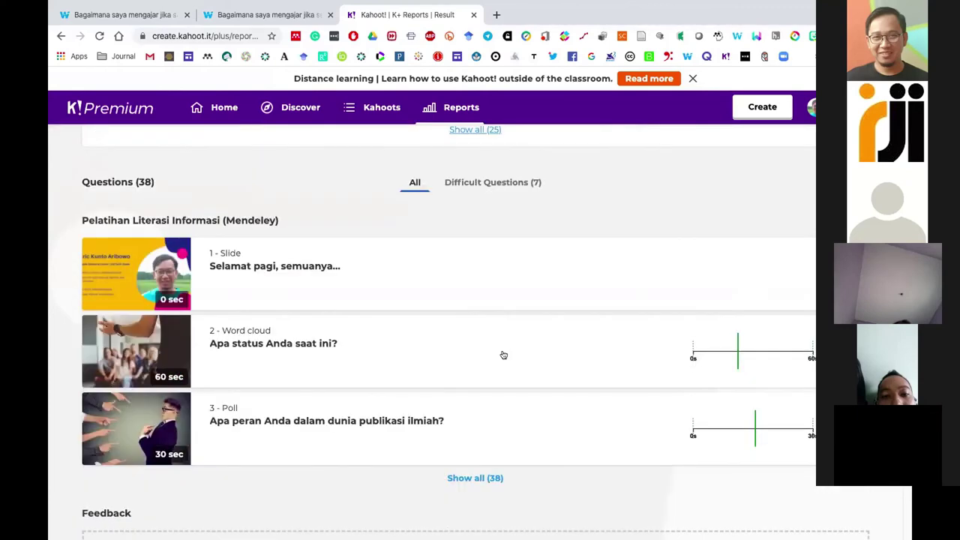
click(489, 183)
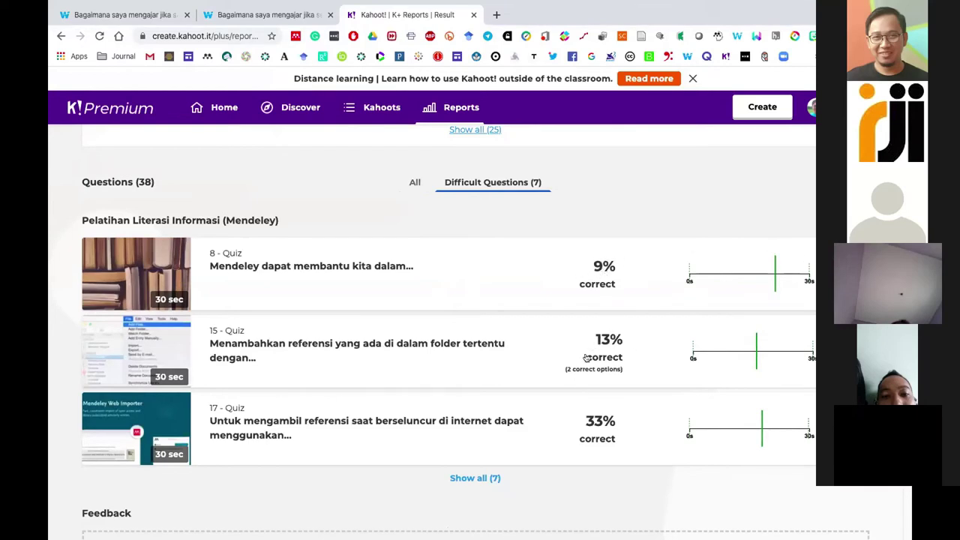
- Download the Mendeley report as an XLSX spreadsheet to the Downloads folder and open it full screen in Excel on the Overview sheet
scroll(609, 389, up, 5)
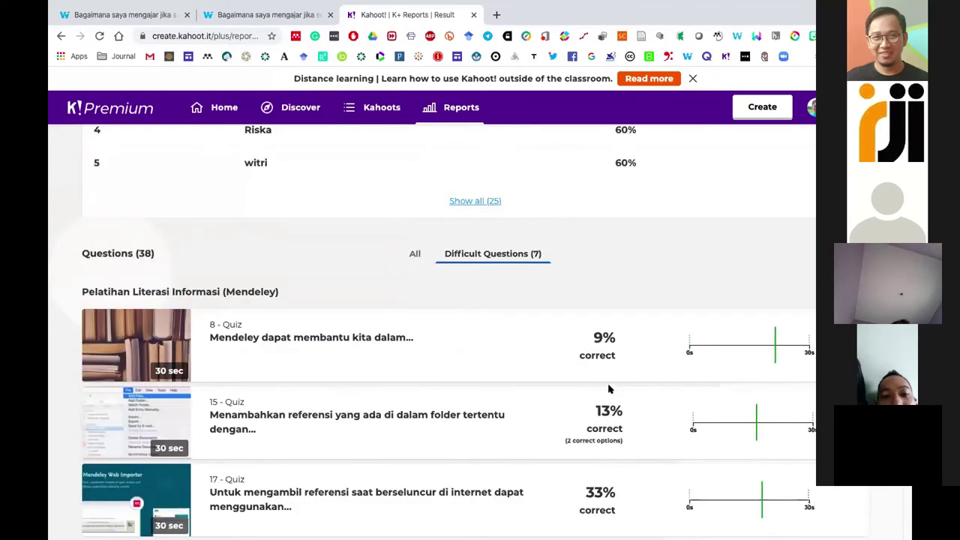
click(214, 194)
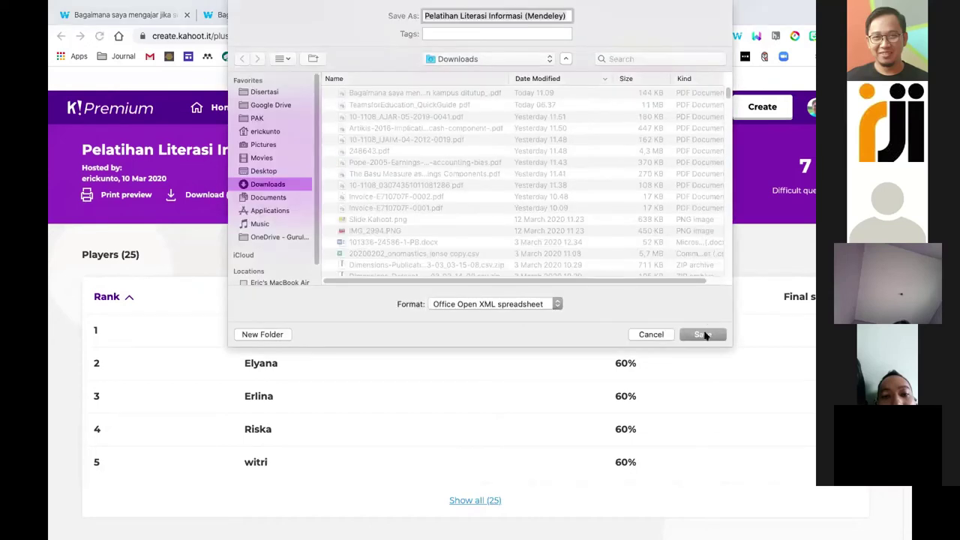
click(702, 335)
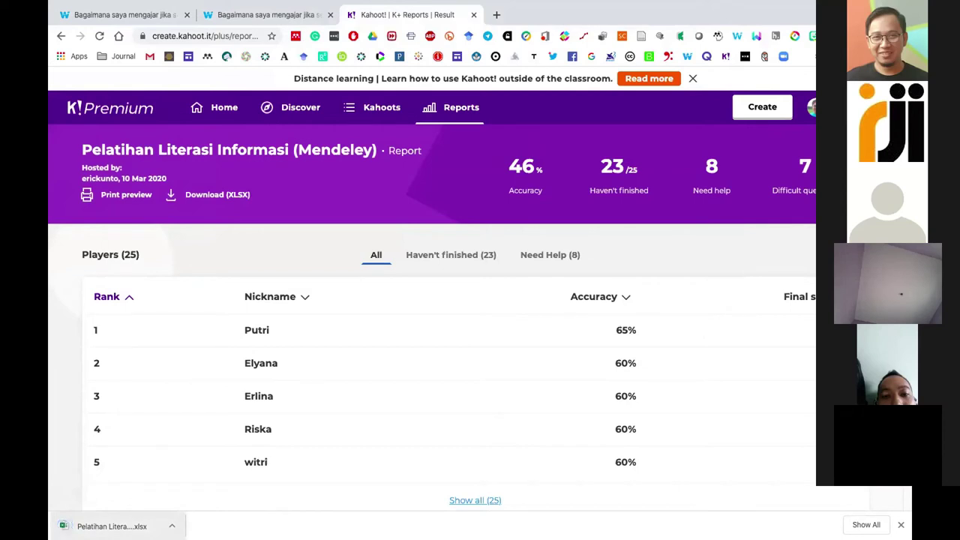
click(113, 526)
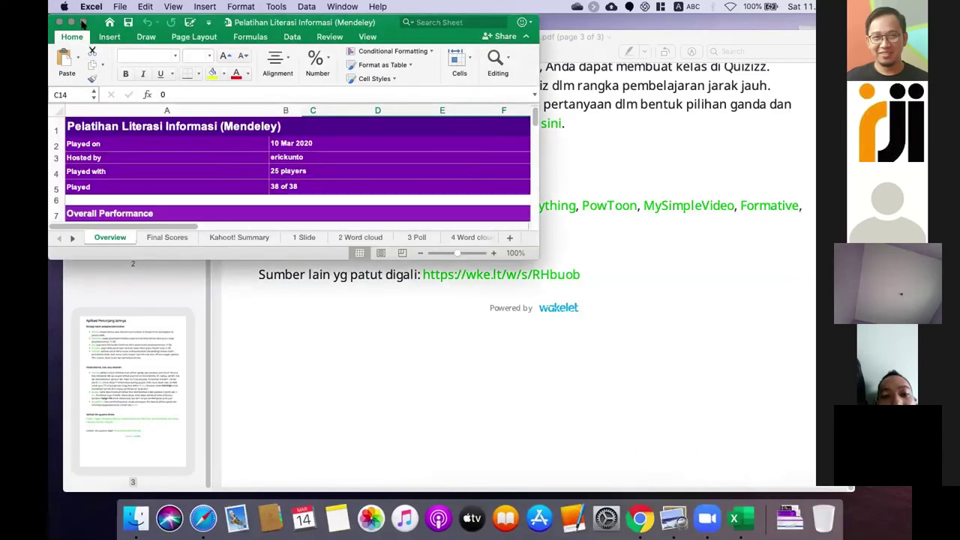
click(80, 22)
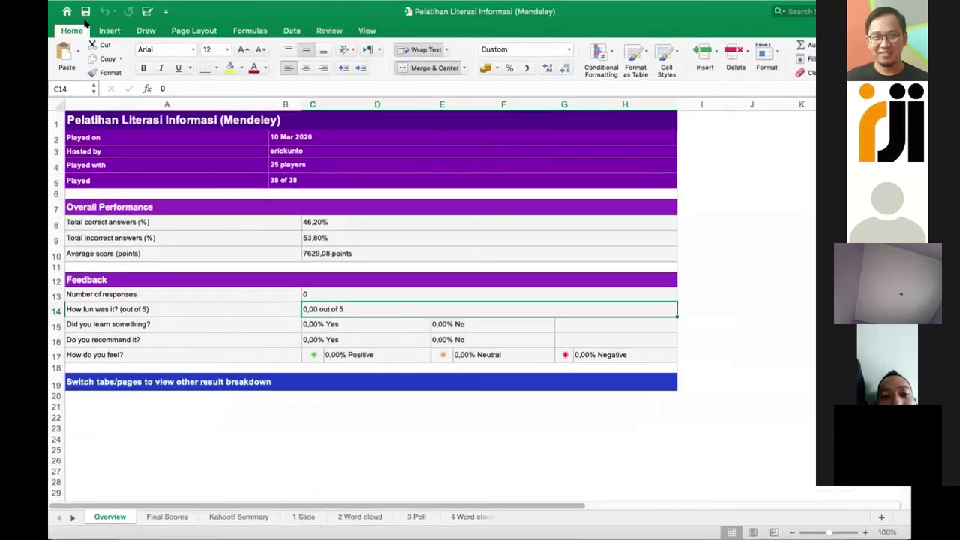
click(297, 139)
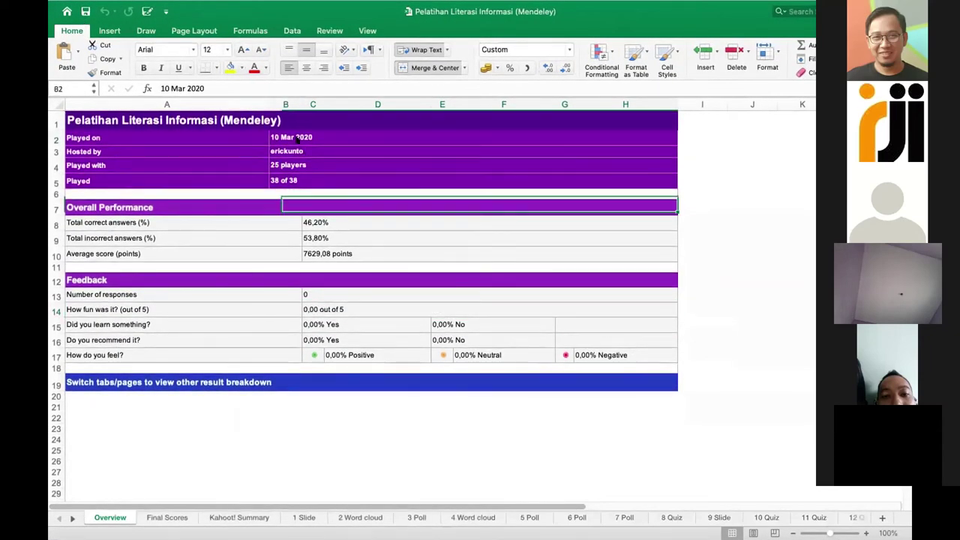
- Review the player count and the overall performance figures for correct answers, incorrect answers and average score on the Overview sheet
click(297, 152)
click(299, 161)
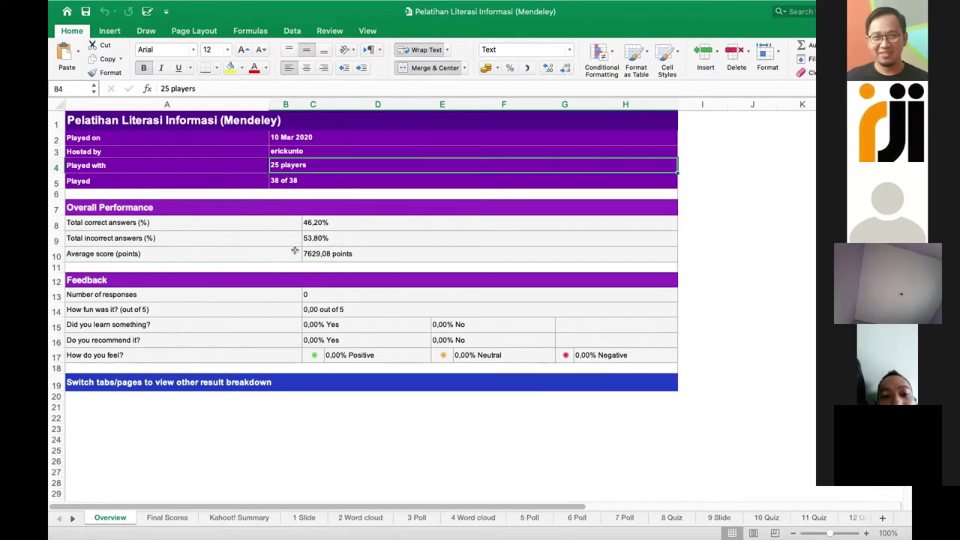
click(341, 221)
click(329, 237)
click(358, 254)
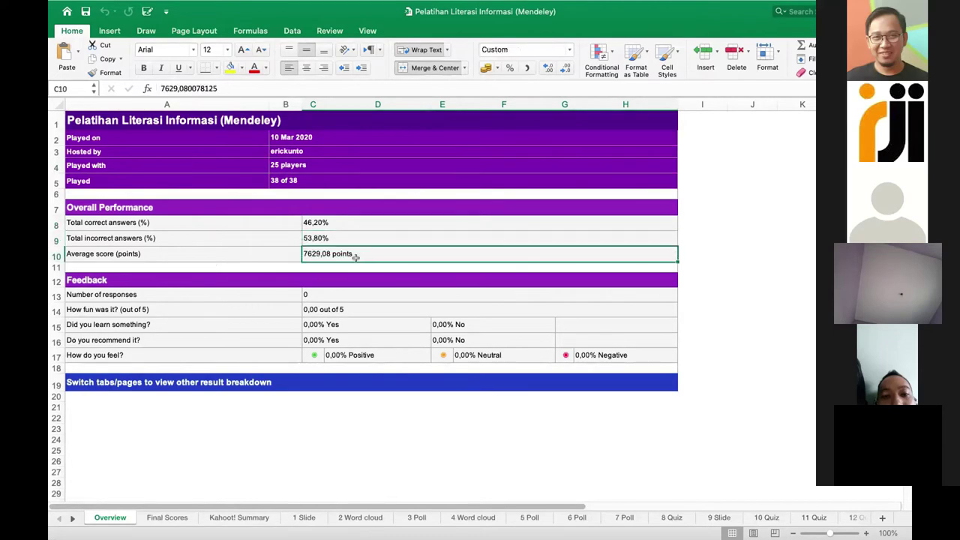
- Review the Final Scores sheet, checking the top-ranked player's correct and incorrect answers and the full ranking down to the last player
click(161, 517)
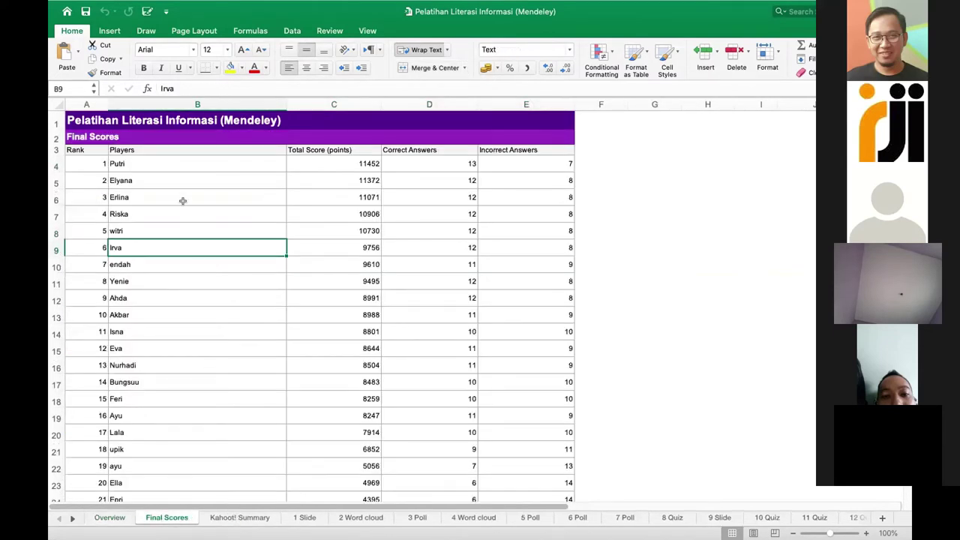
click(147, 163)
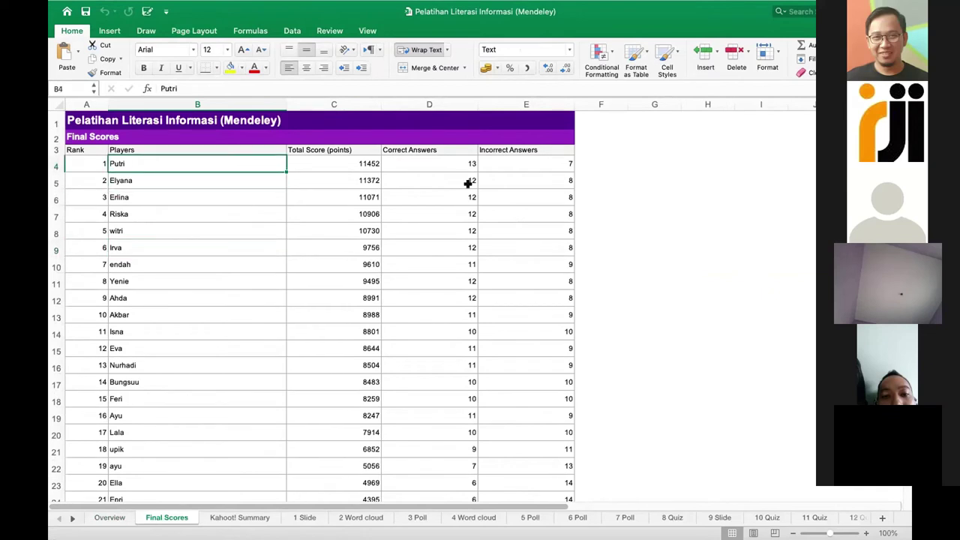
click(456, 162)
click(536, 162)
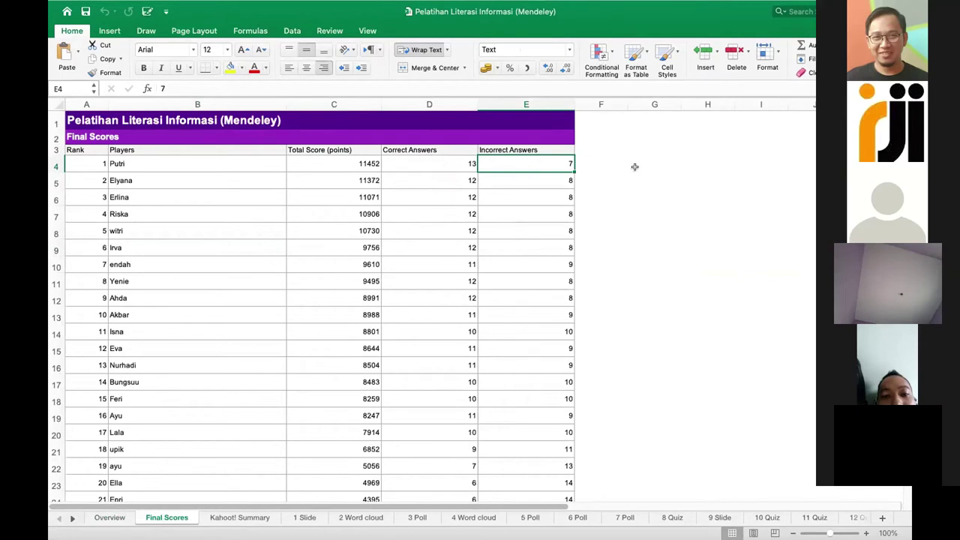
scroll(422, 273, down, 10)
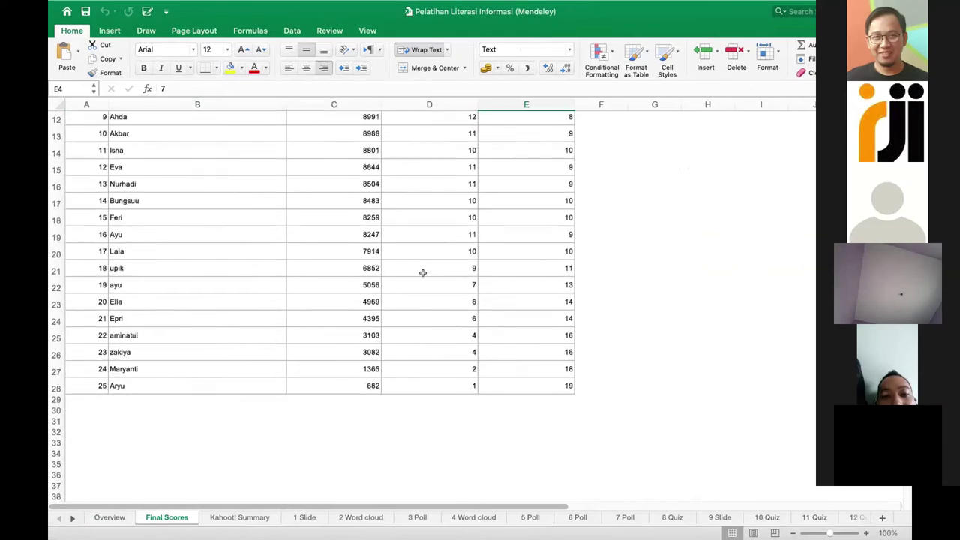
- Examine the Kahoot! Summary sheet, comparing the players' answers and points per question from Q1 to Q11
click(239, 518)
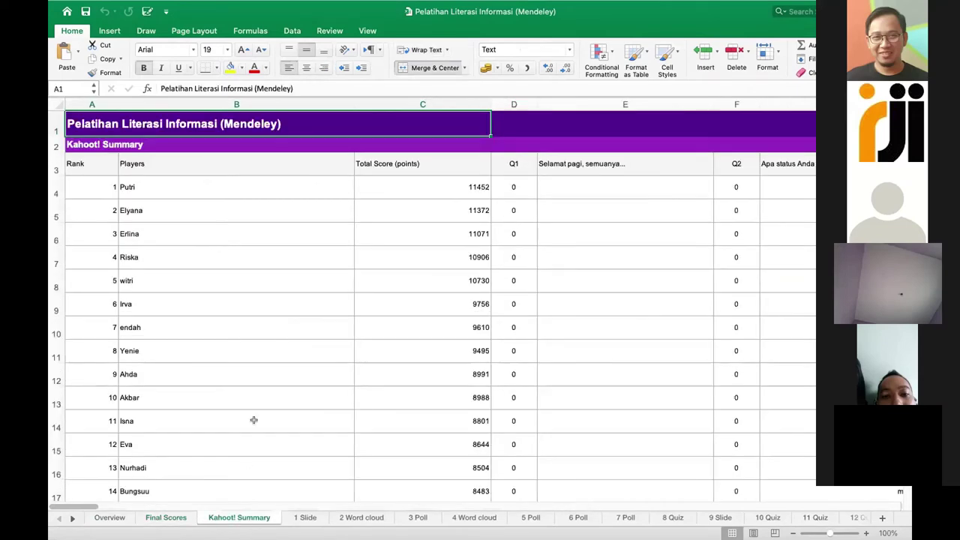
scroll(254, 420, down, 1)
scroll(254, 420, right, 10)
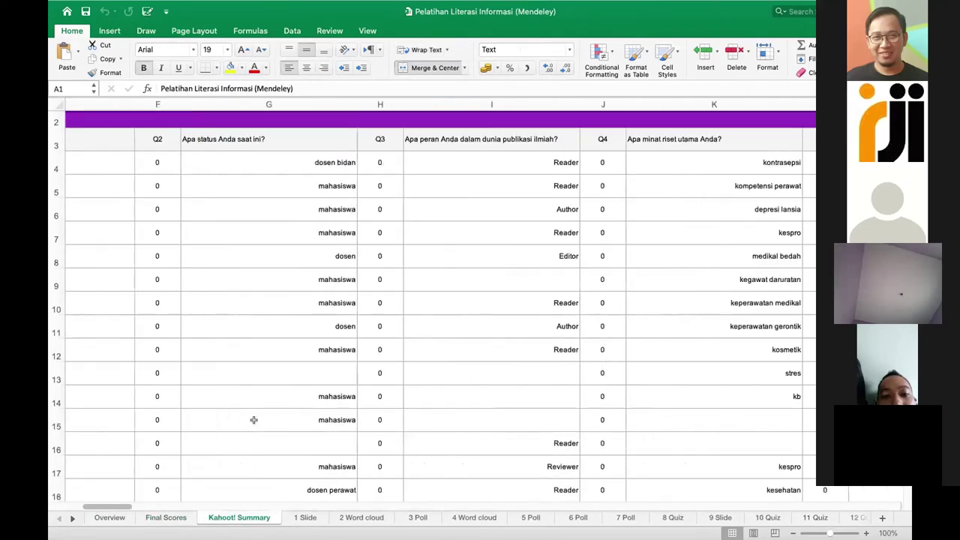
scroll(254, 420, right, 6)
scroll(463, 335, down, 3)
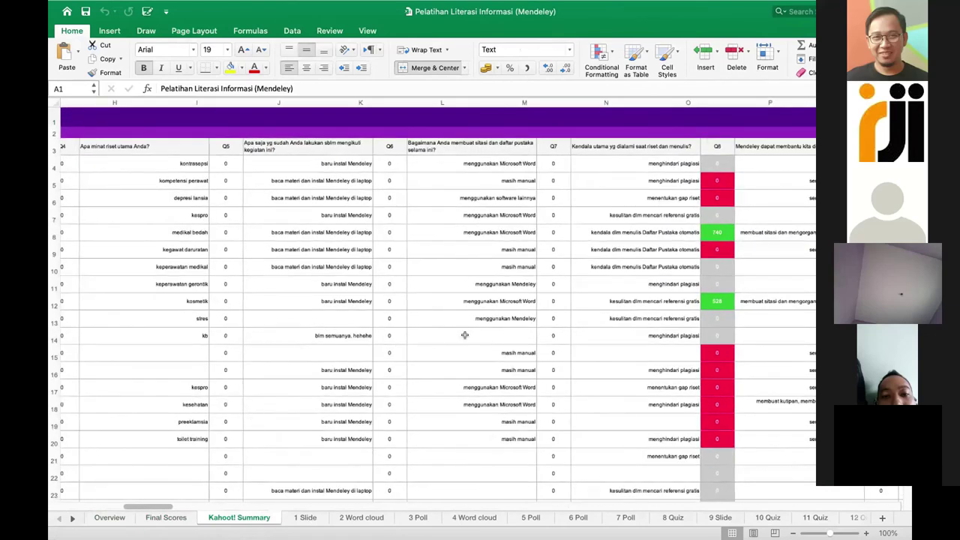
scroll(466, 339, right, 2)
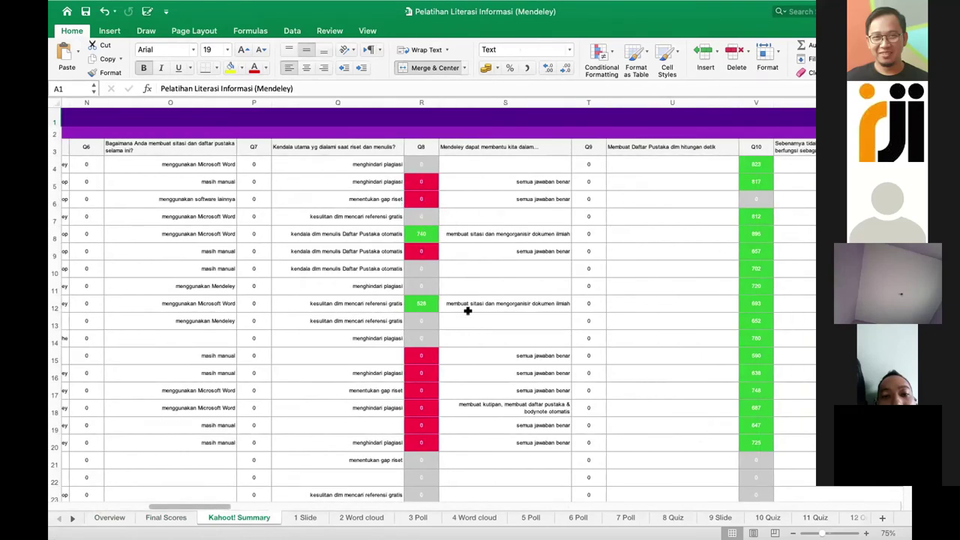
scroll(586, 297, right, 4)
scroll(587, 299, down, 10)
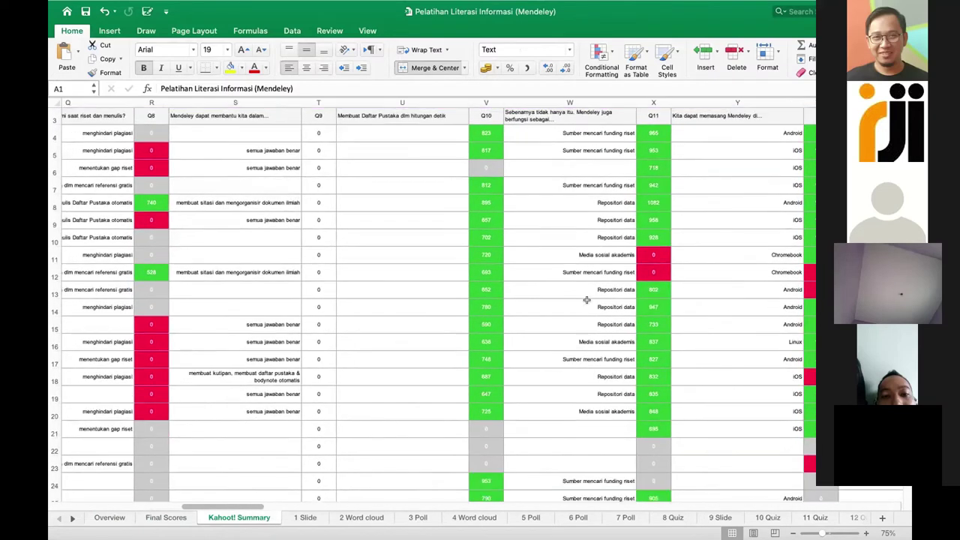
scroll(586, 300, up, 9)
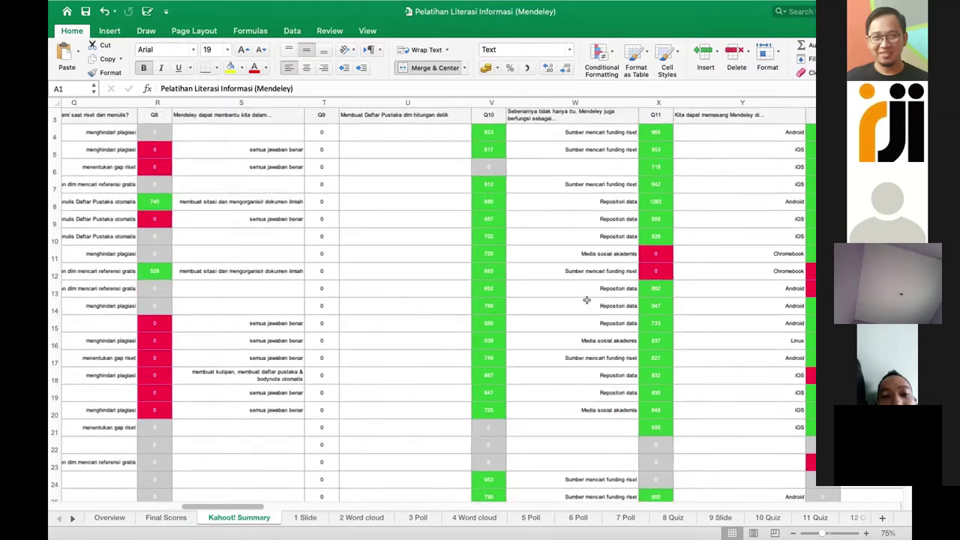
scroll(585, 298, down, 3)
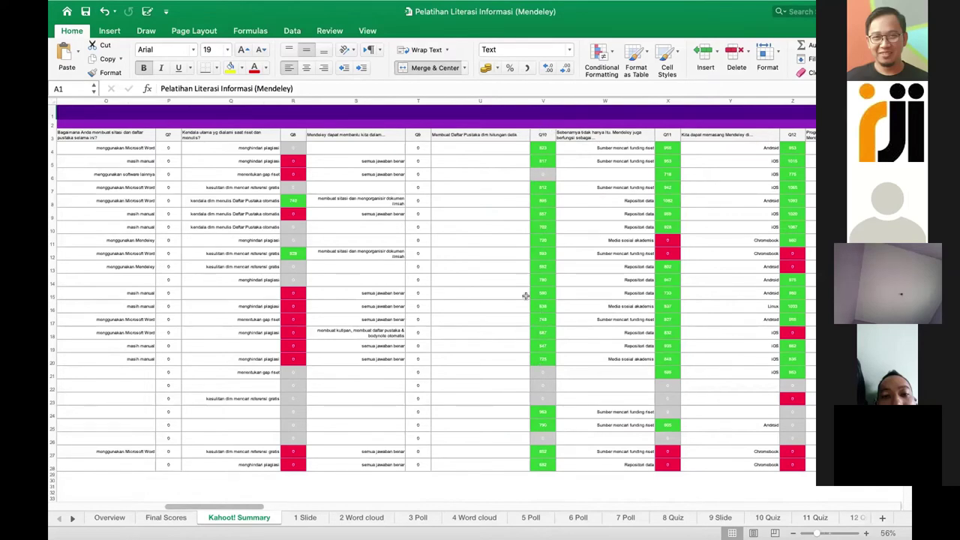
- Inspect the Q8 column of the Kahoot! Summary sheet for players' correct, incorrect and missing answers
scroll(526, 297, left, 2)
scroll(526, 296, up, 3)
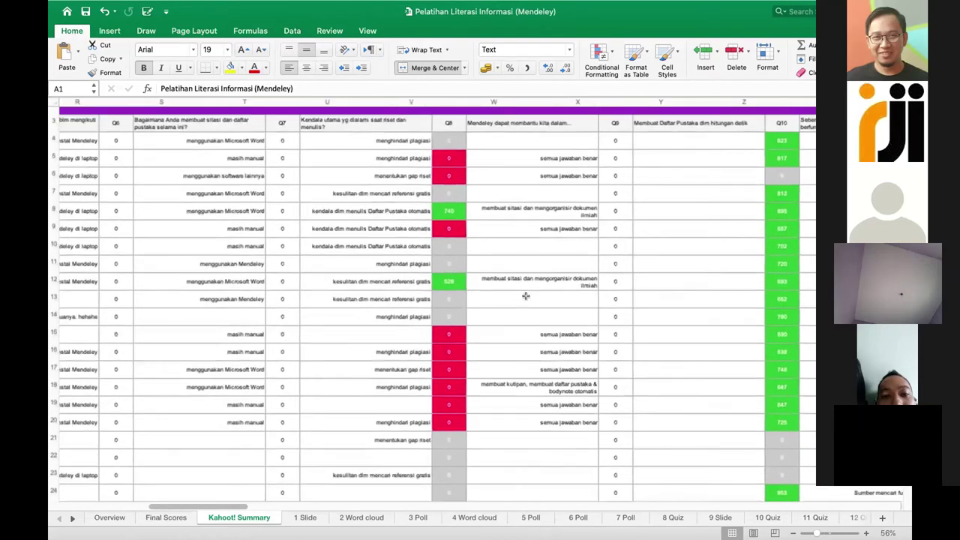
scroll(526, 297, up, 3)
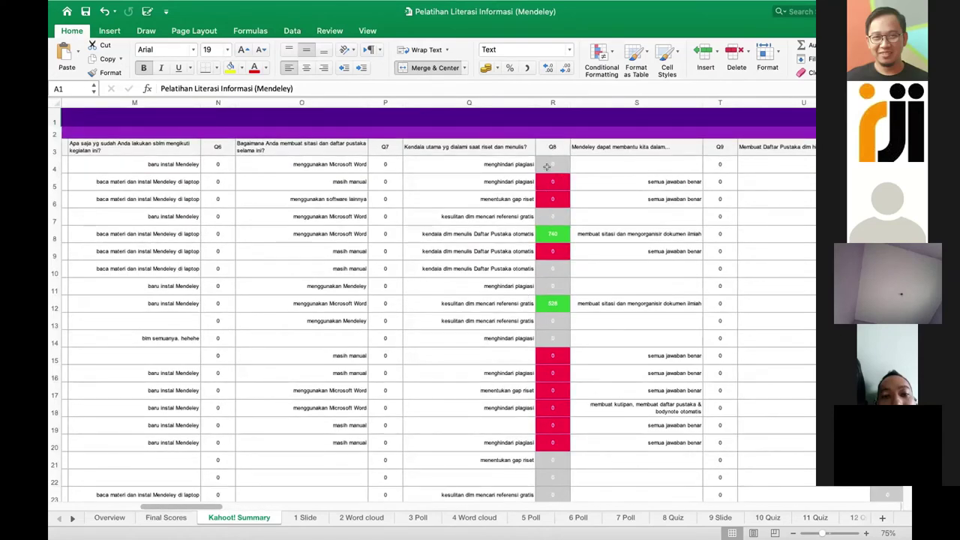
scroll(548, 342, down, 2)
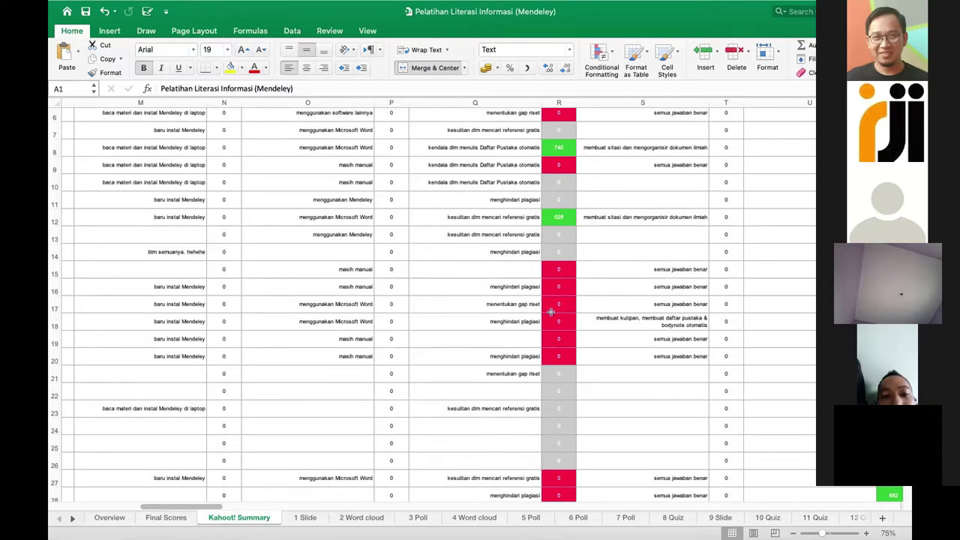
scroll(624, 268, down, 3)
scroll(624, 268, up, 3)
scroll(626, 268, down, 2)
scroll(626, 267, down, 3)
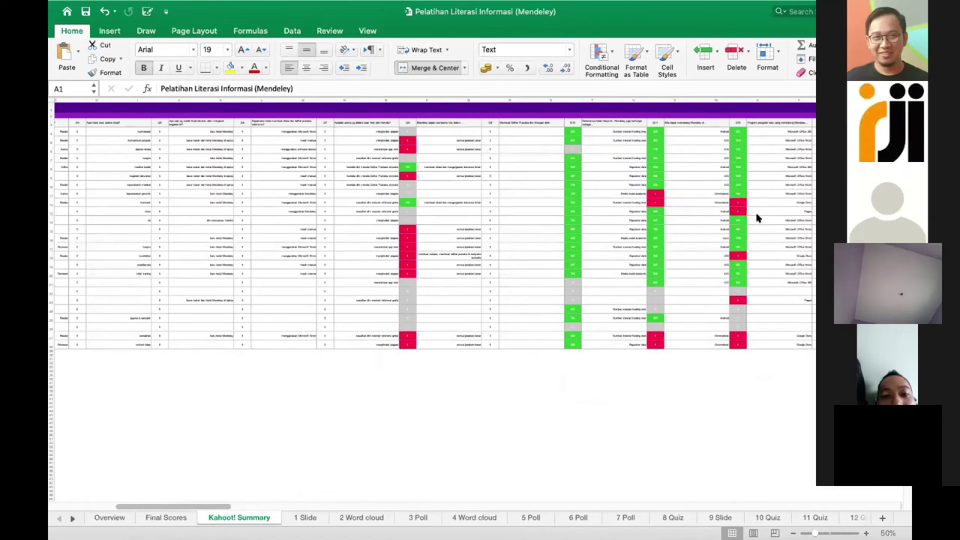
- Survey the colour-coded results of the remaining questions in the Kahoot! Summary sheet at a reduced zoom, and enlarge the final columns for reading
scroll(758, 218, right, 5)
scroll(650, 210, down, 2)
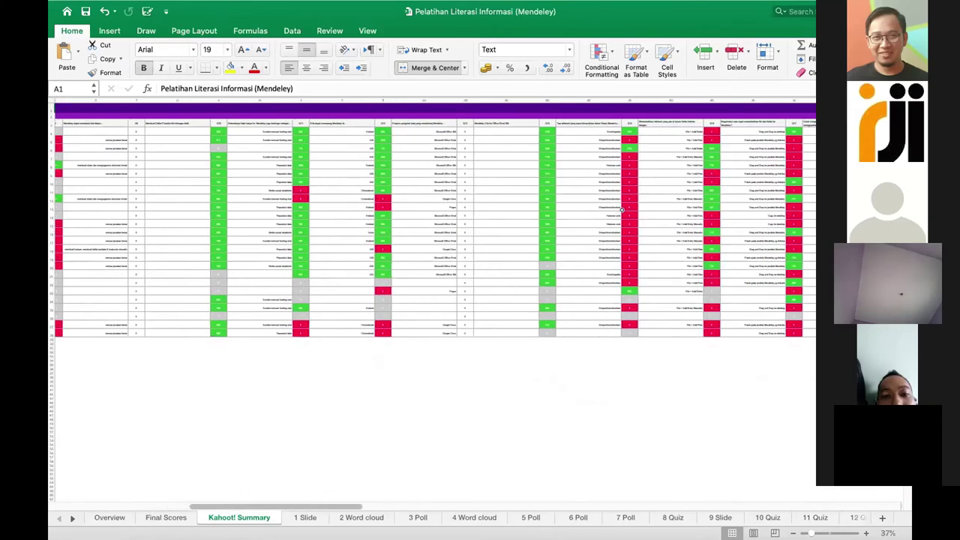
scroll(622, 210, right, 4)
scroll(613, 223, right, 10)
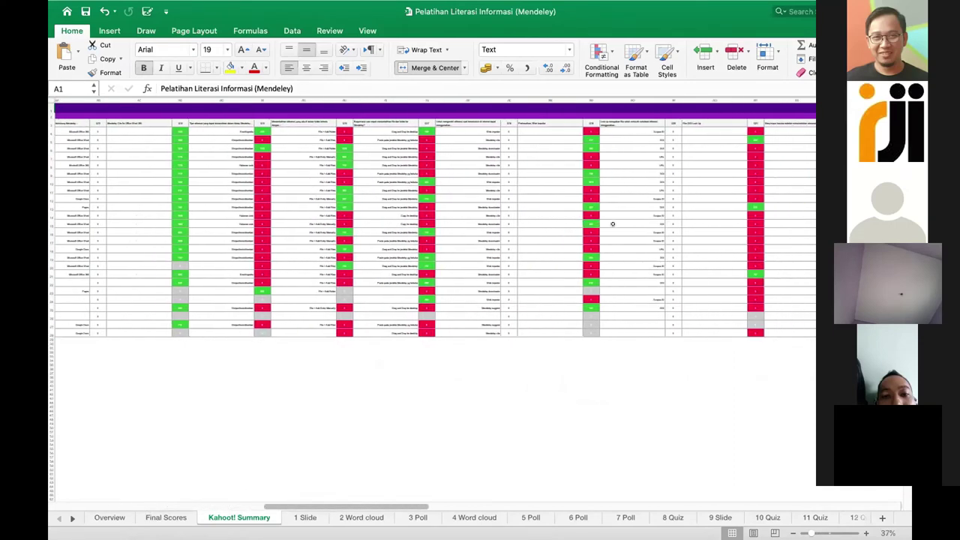
scroll(613, 224, right, 10)
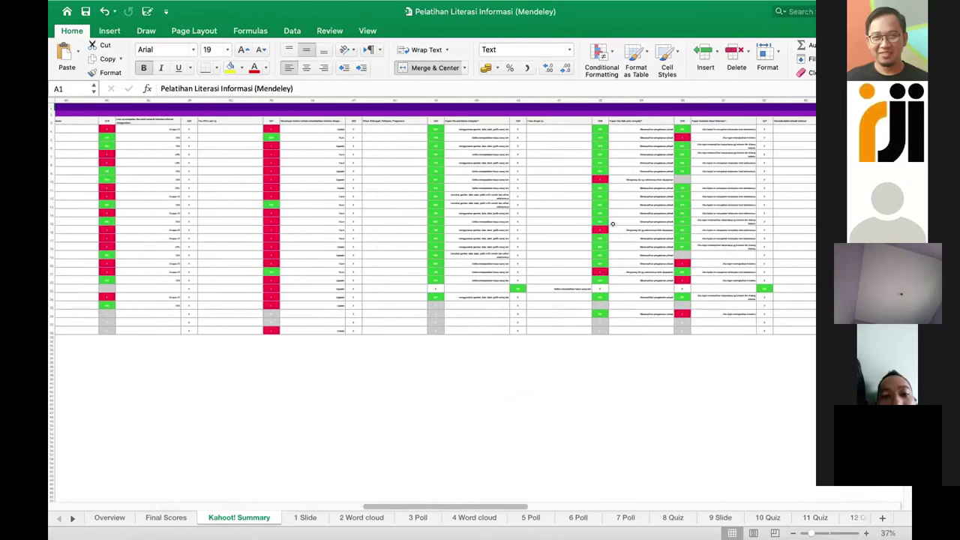
scroll(612, 224, up, 3)
scroll(613, 224, up, 3)
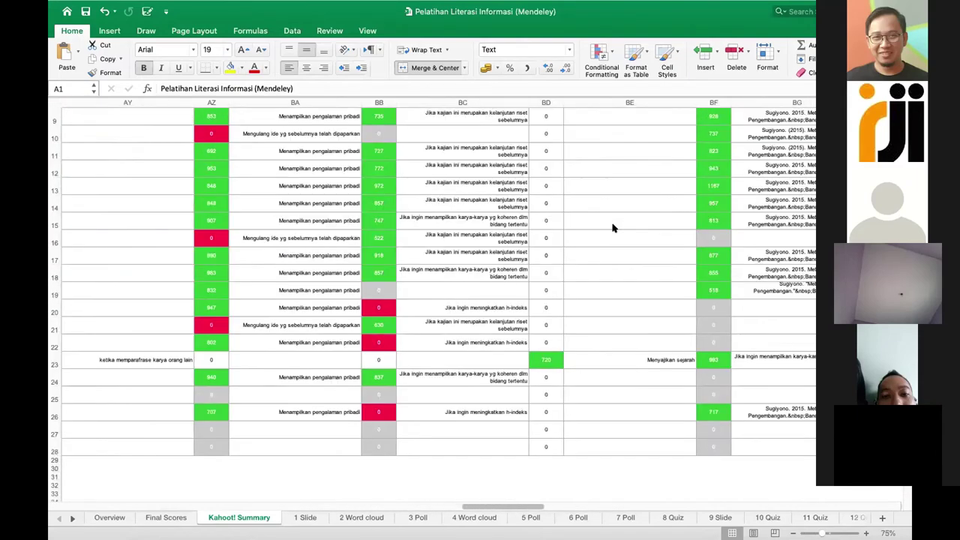
- Switch back to the Mendeley report in Chrome and dismiss the distance learning banner
key(ctrl+Right)
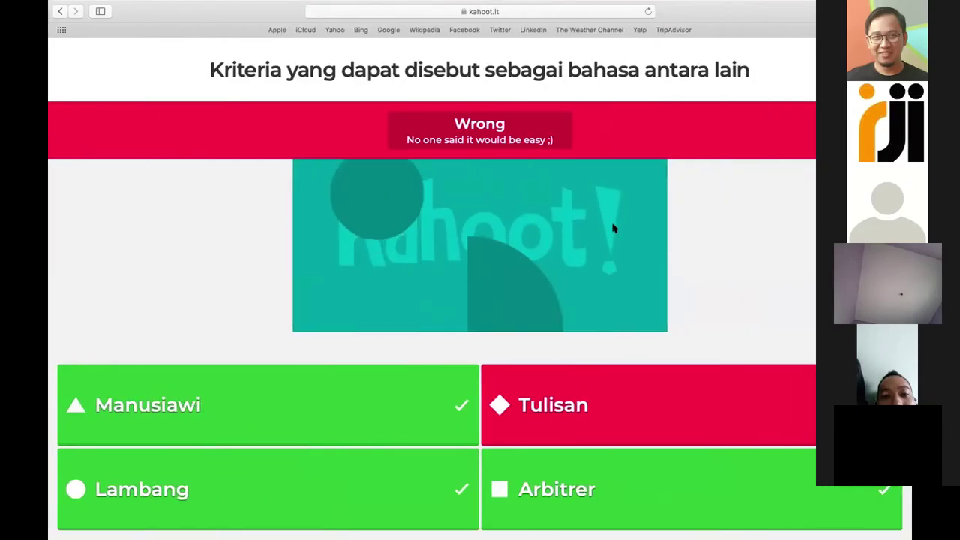
key(ctrl+Right)
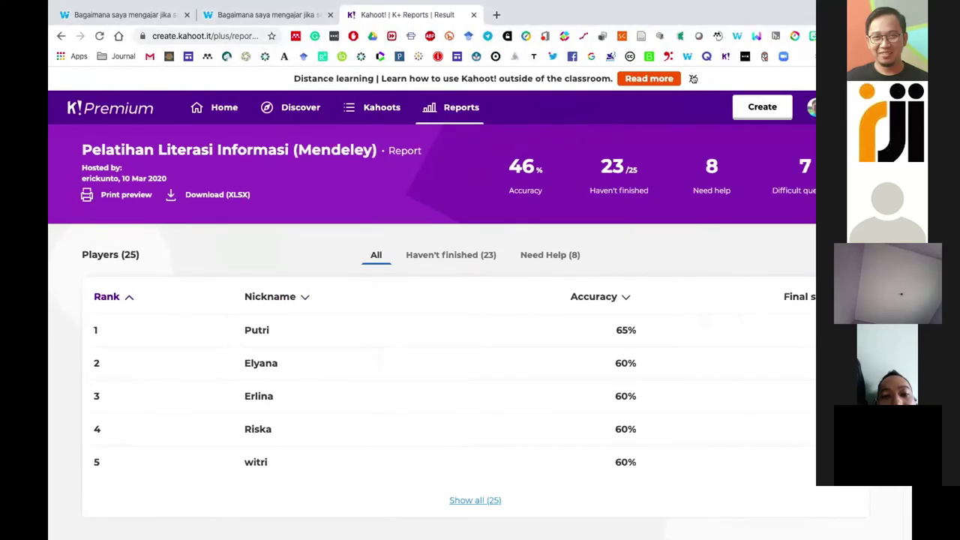
click(693, 78)
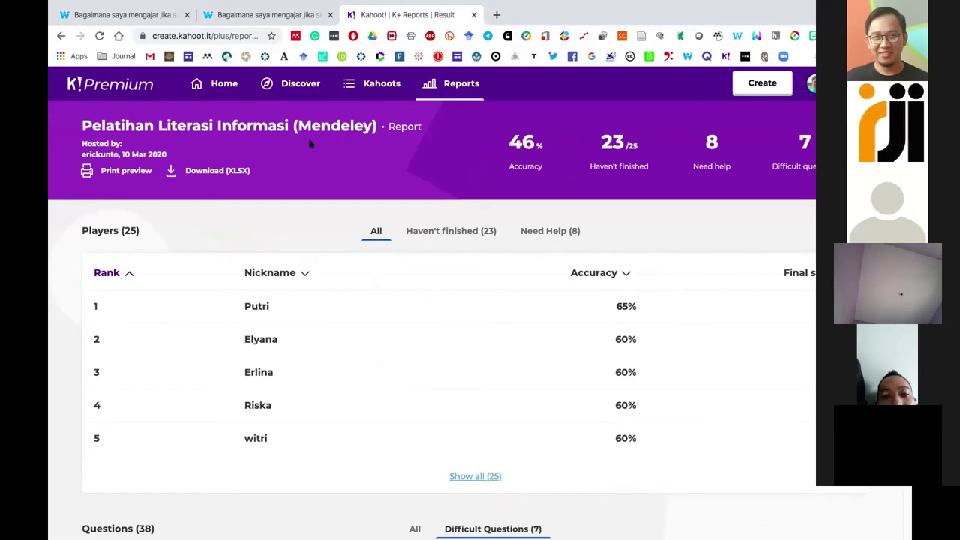
- Search the Discover library for "linguistics" and browse the matching public kahoots
click(295, 83)
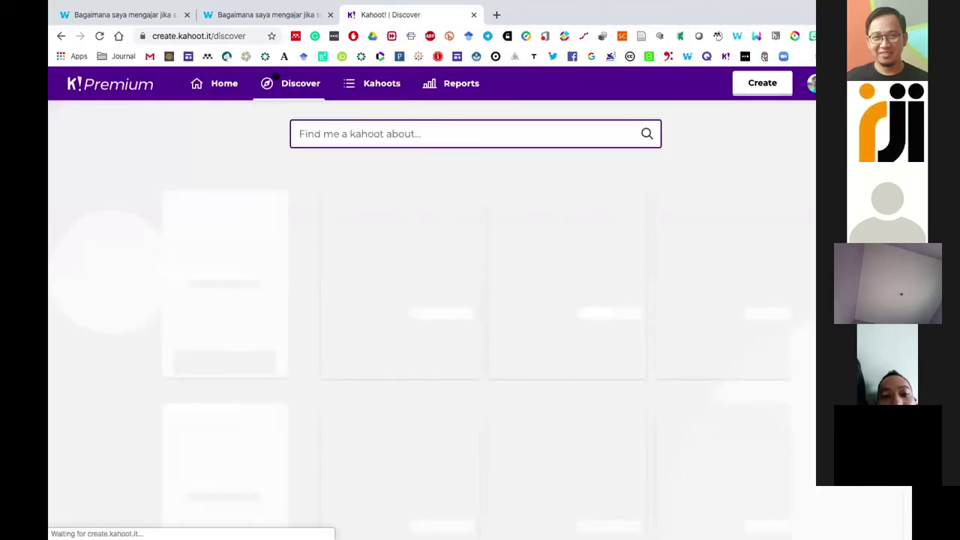
click(337, 131)
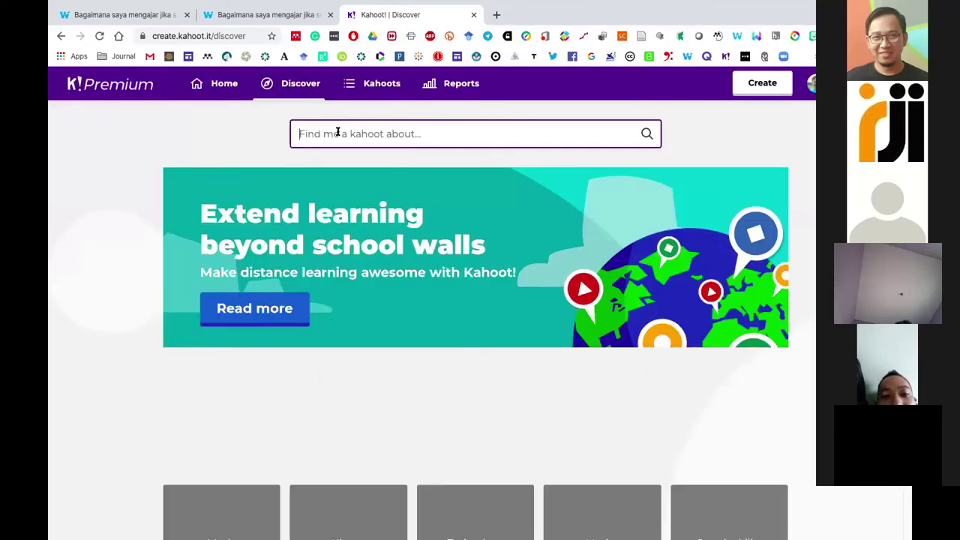
text(linguistics)
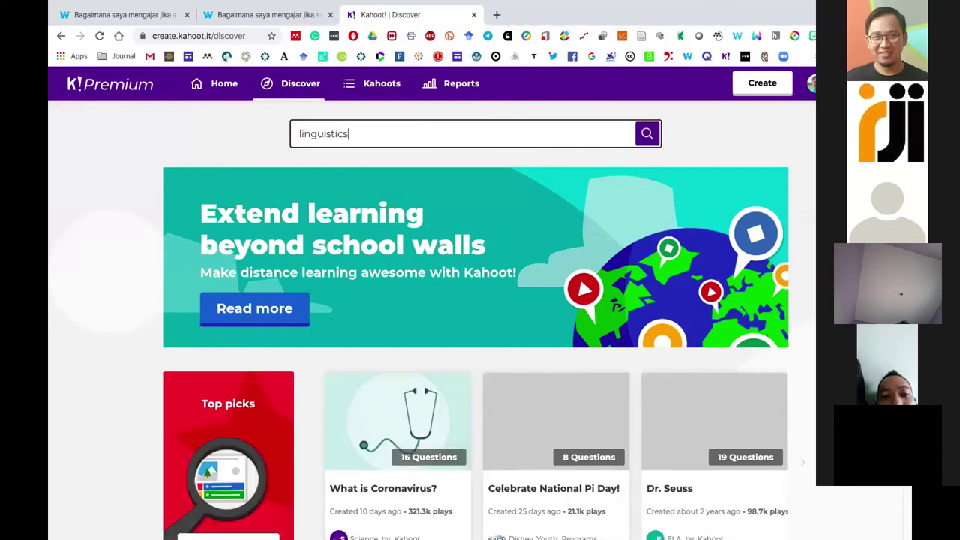
key(Return)
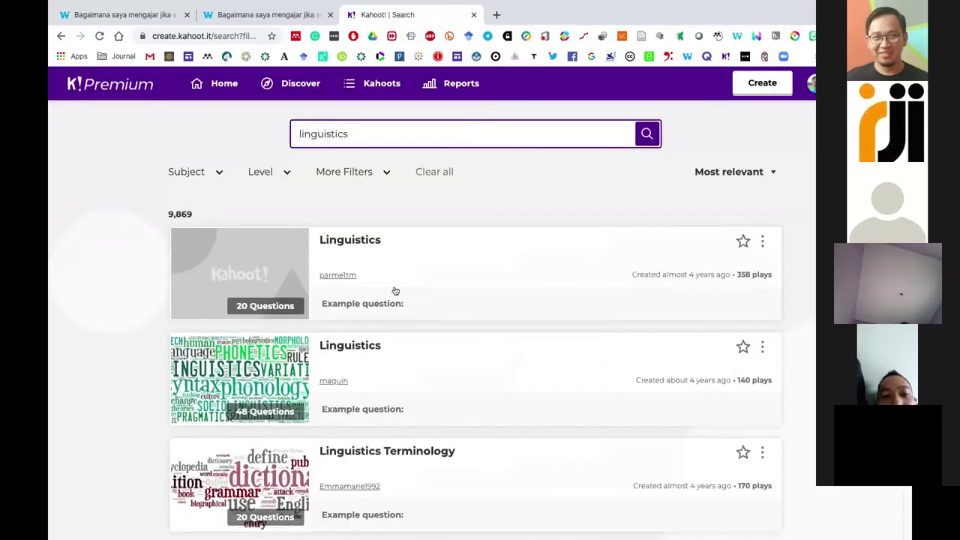
scroll(397, 288, down, 2)
scroll(420, 281, down, 5)
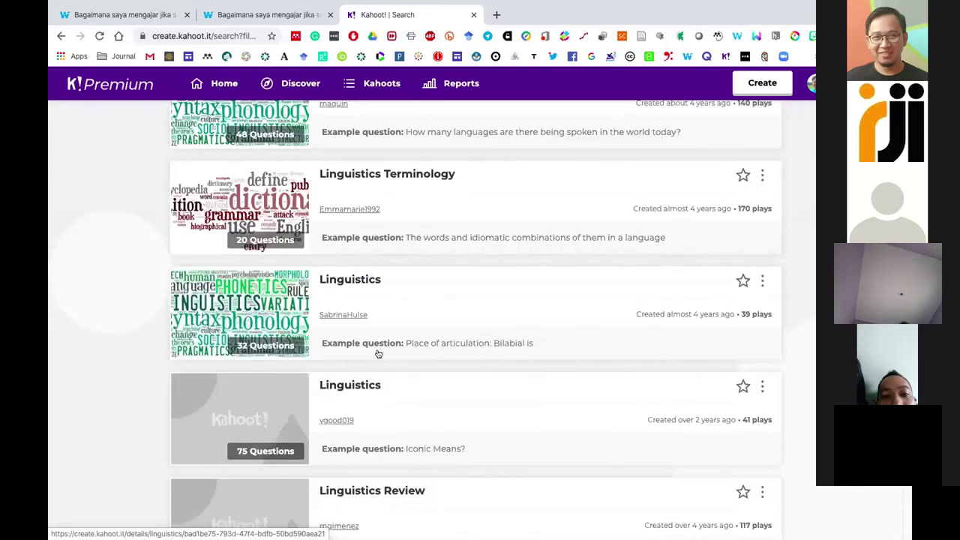
scroll(452, 368, down, 5)
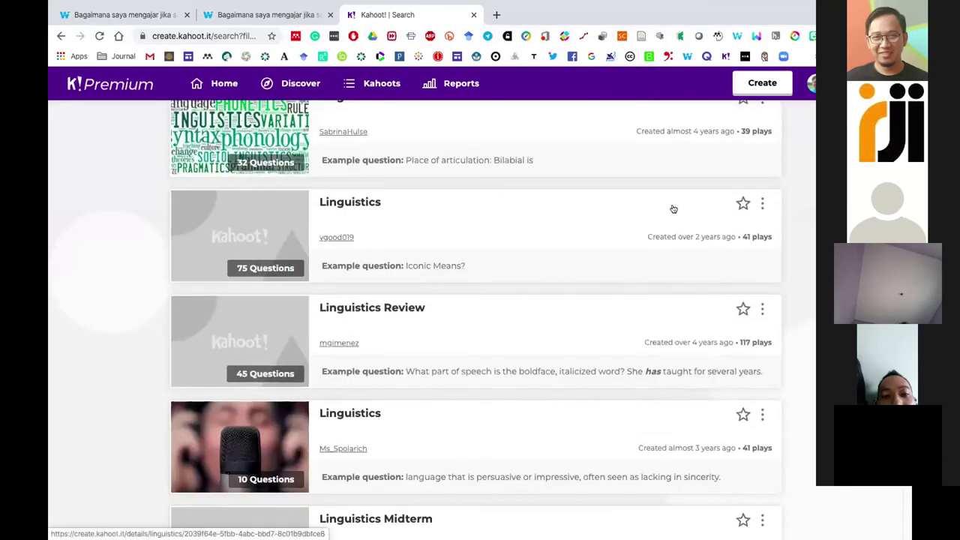
scroll(422, 306, up, 3)
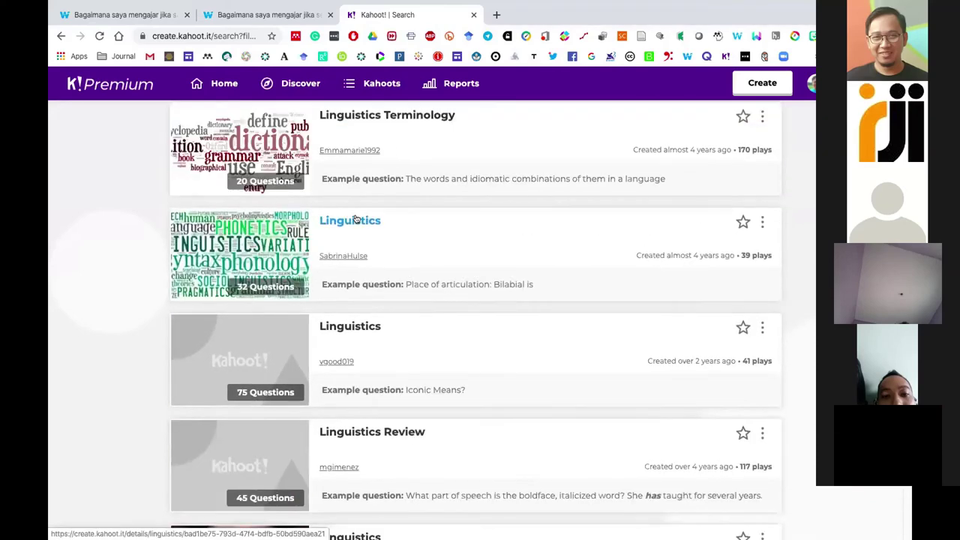
- Open the public Linguistics kahoot with 32 questions and review its quiz questions and answer options
click(356, 218)
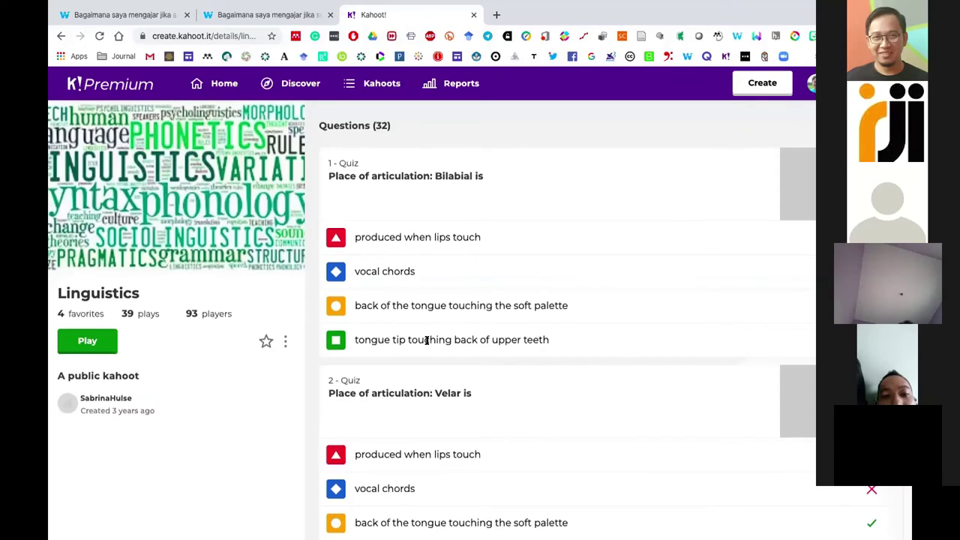
scroll(782, 208, down, 3)
scroll(495, 307, down, 3)
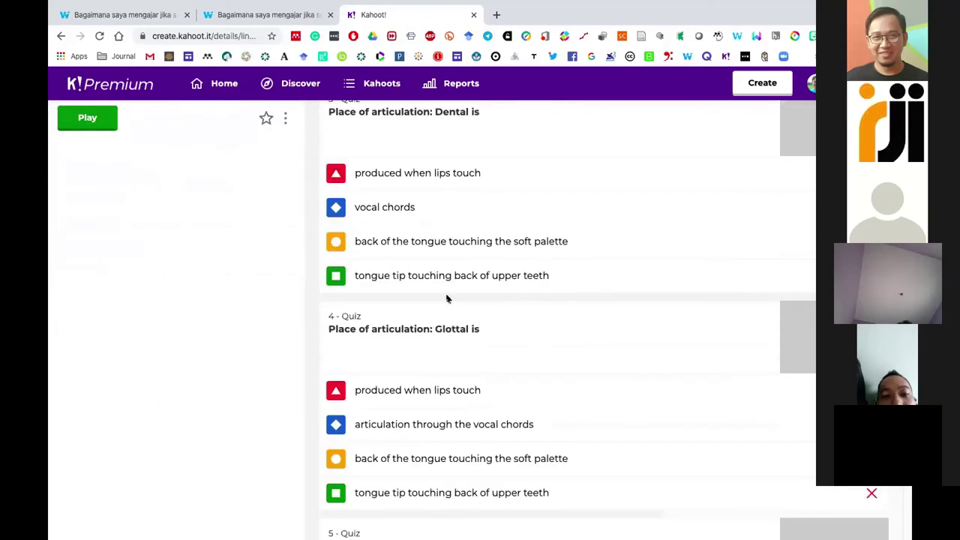
scroll(488, 338, up, 7)
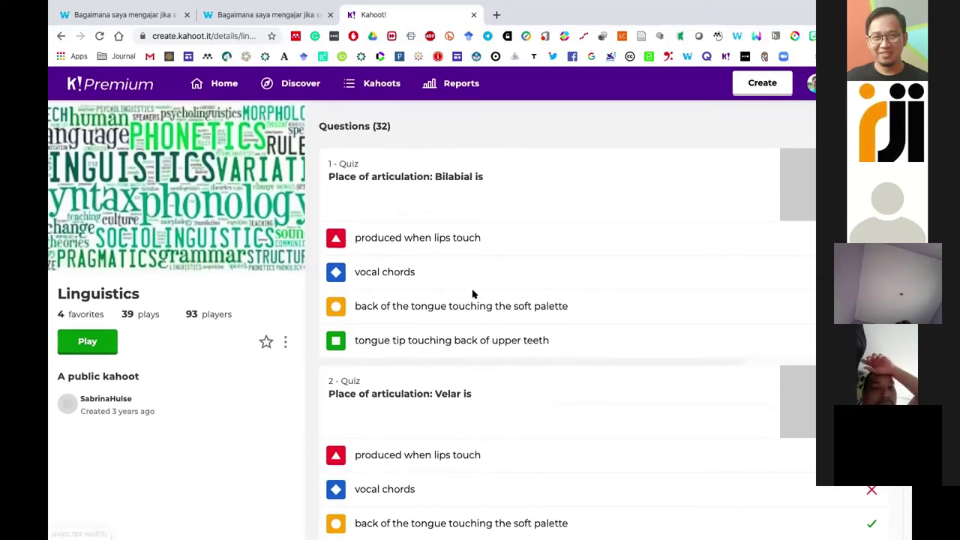
scroll(472, 294, down, 9)
scroll(473, 313, up, 9)
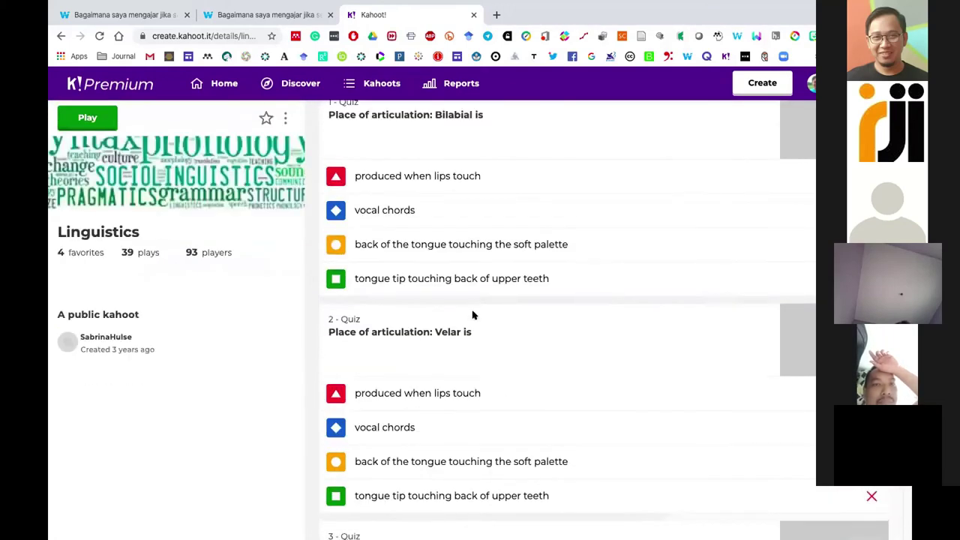
- Duplicate the public Linguistics kahoot into the account's own kahoots
click(285, 343)
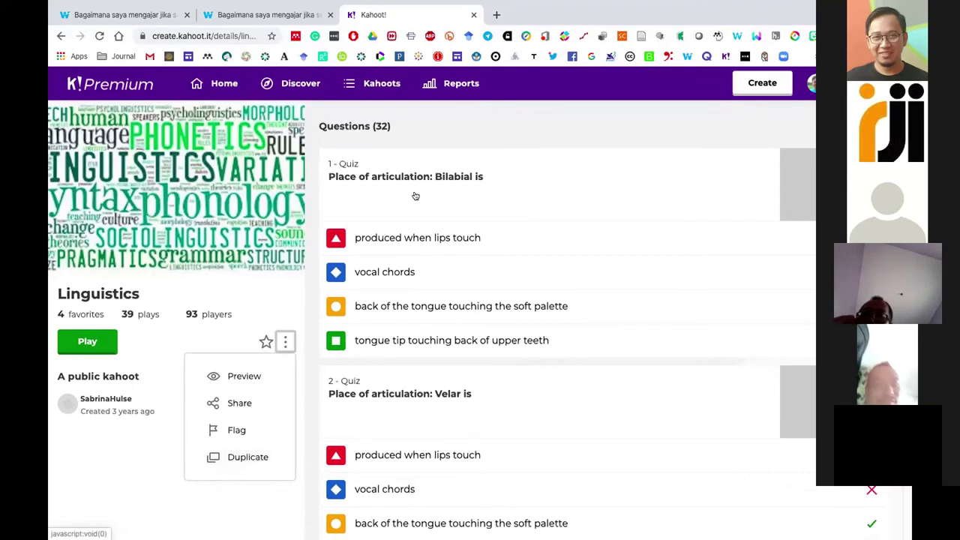
click(515, 125)
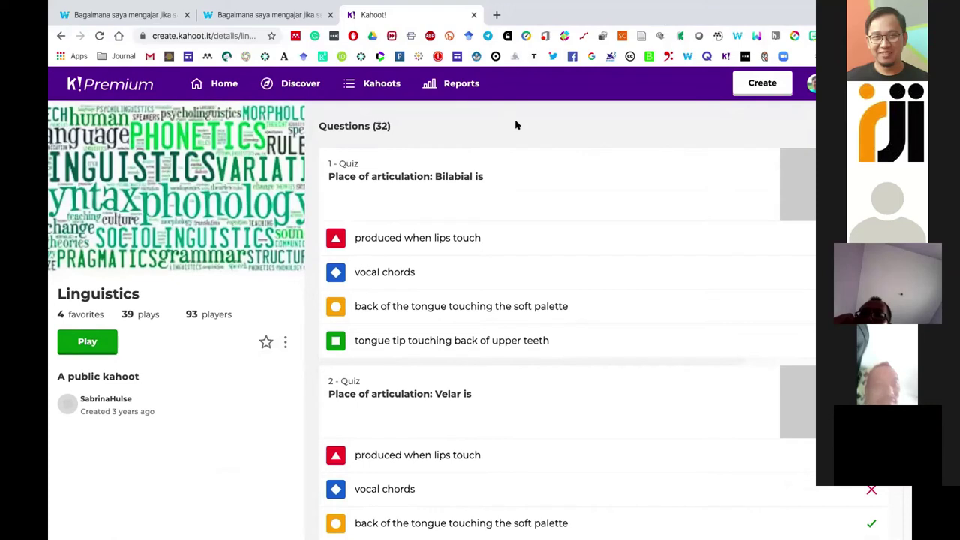
click(285, 341)
click(248, 454)
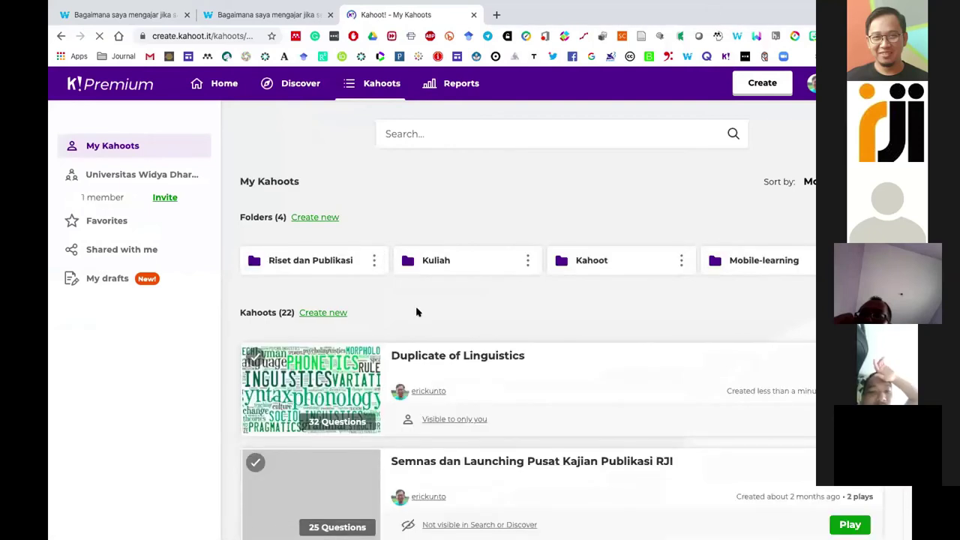
- Open the Duplicate of Linguistics kahoot from My Kahoots and start editing it
scroll(417, 312, down, 3)
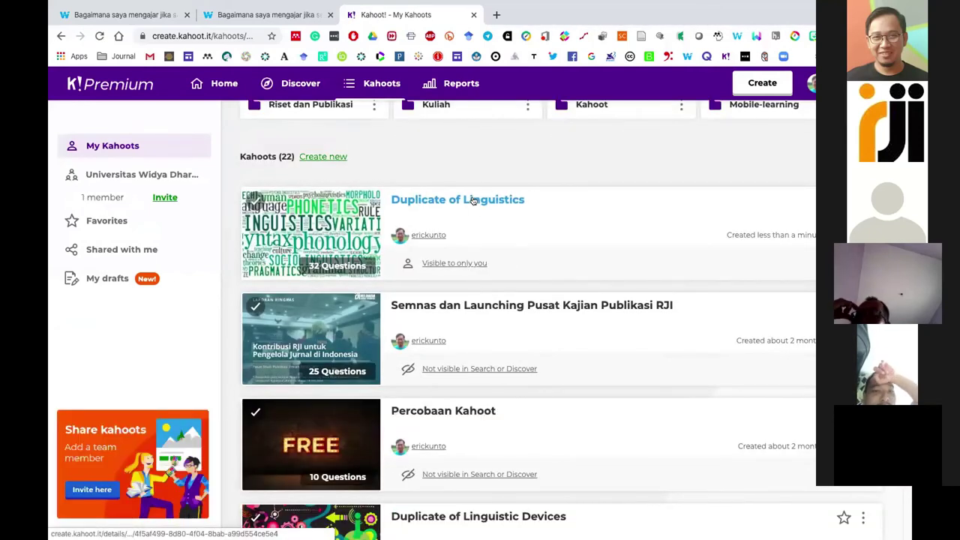
click(473, 201)
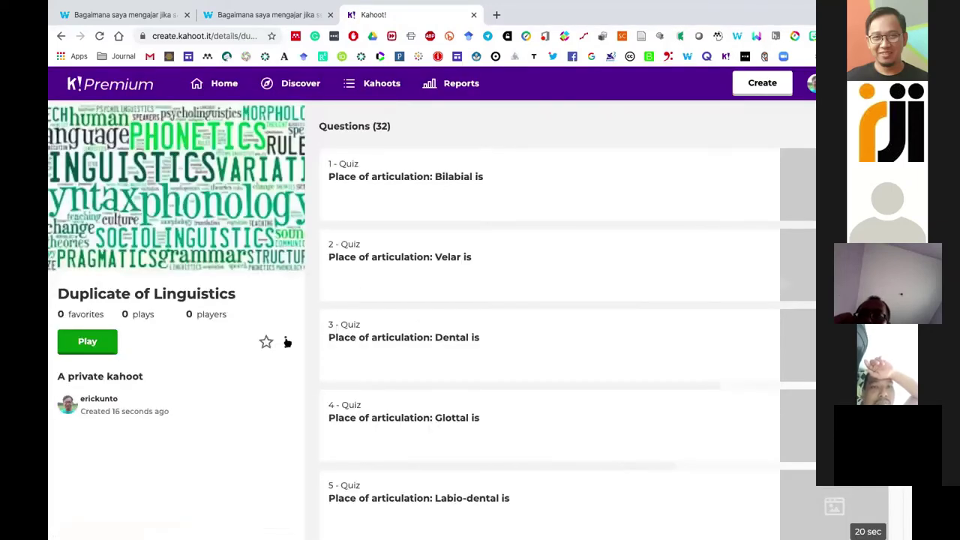
click(285, 343)
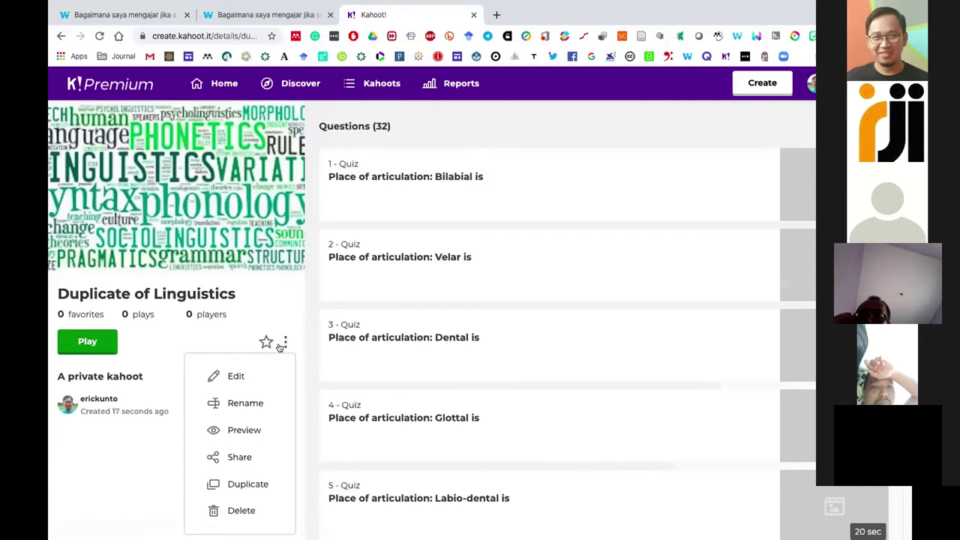
click(248, 378)
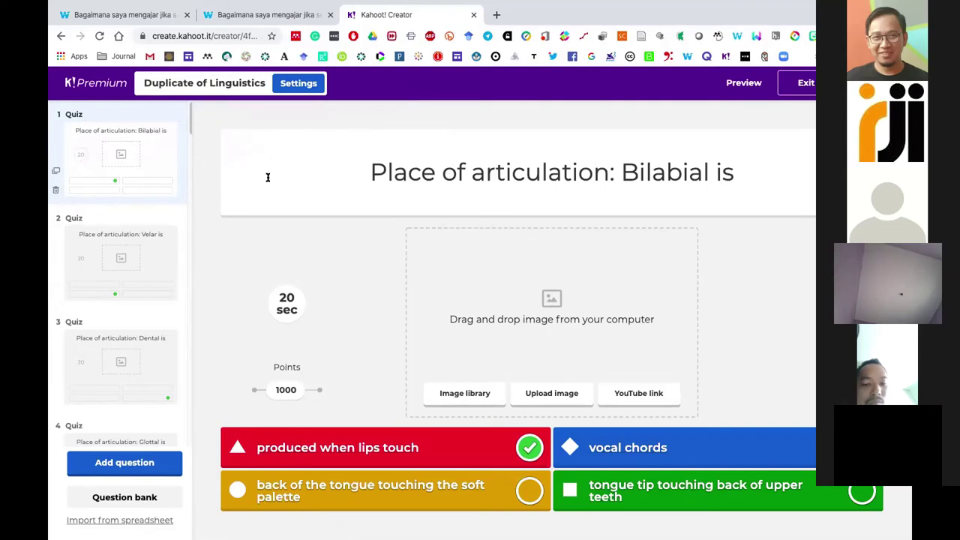
- Add an open-ended question to the kahoot with the text "Ada berapa jumlah provinsi di Indonesia"
click(115, 470)
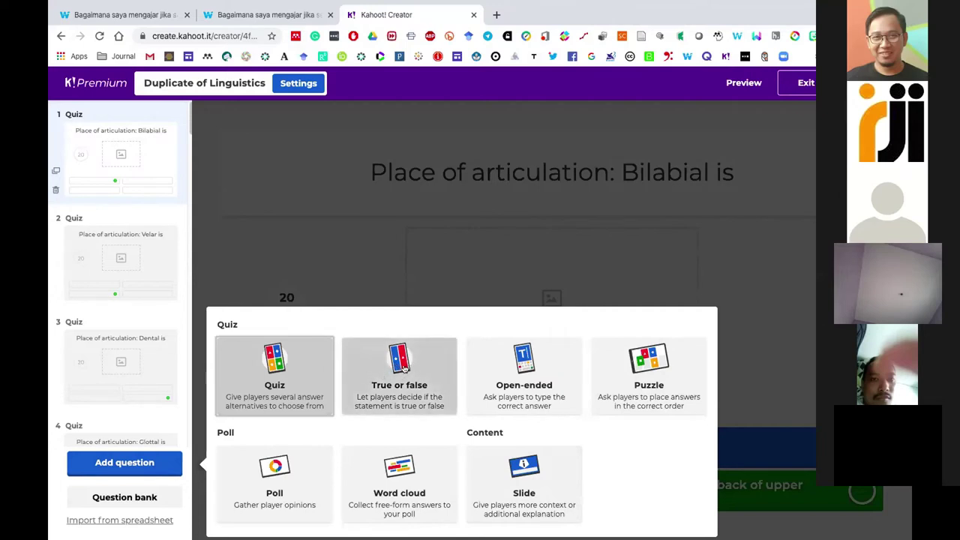
click(529, 373)
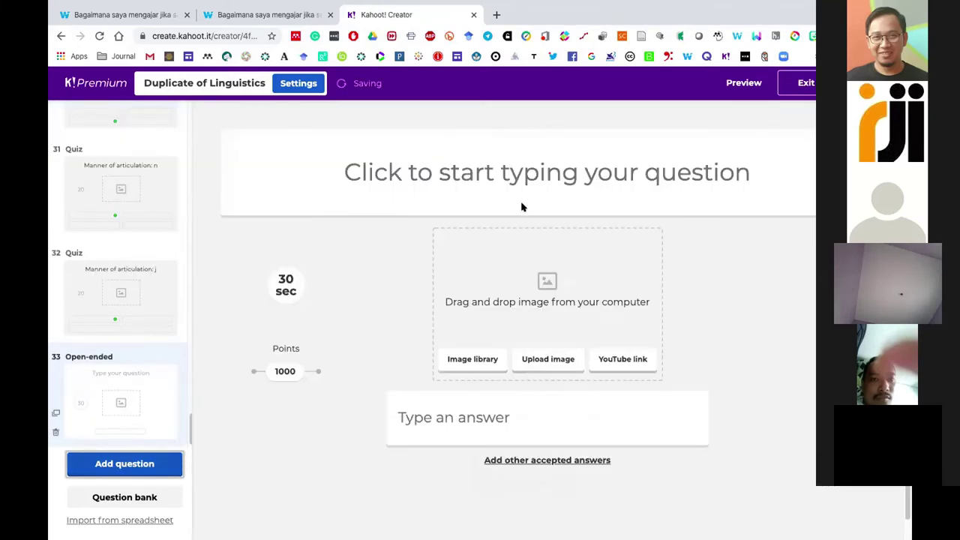
click(541, 169)
text(Apa)
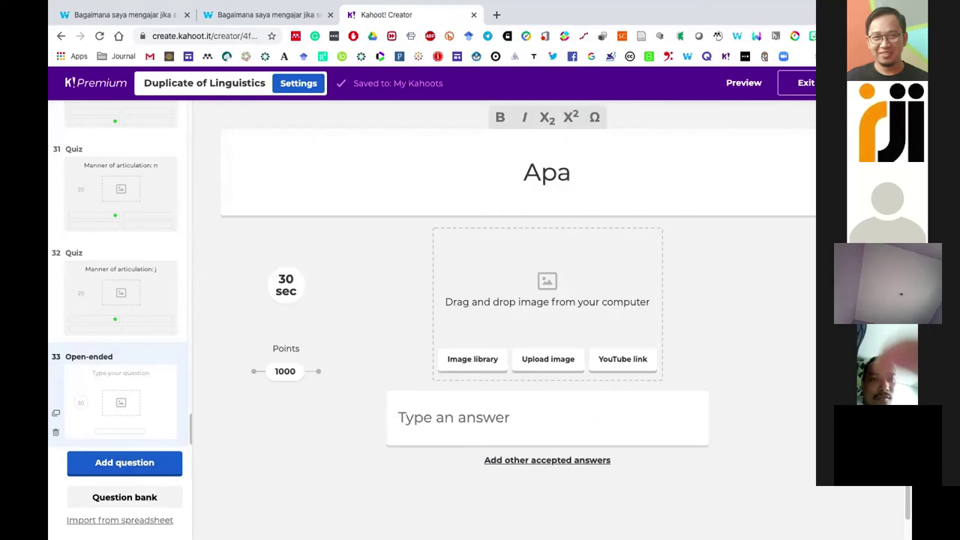
key(ctrl+a)
text(Aa)
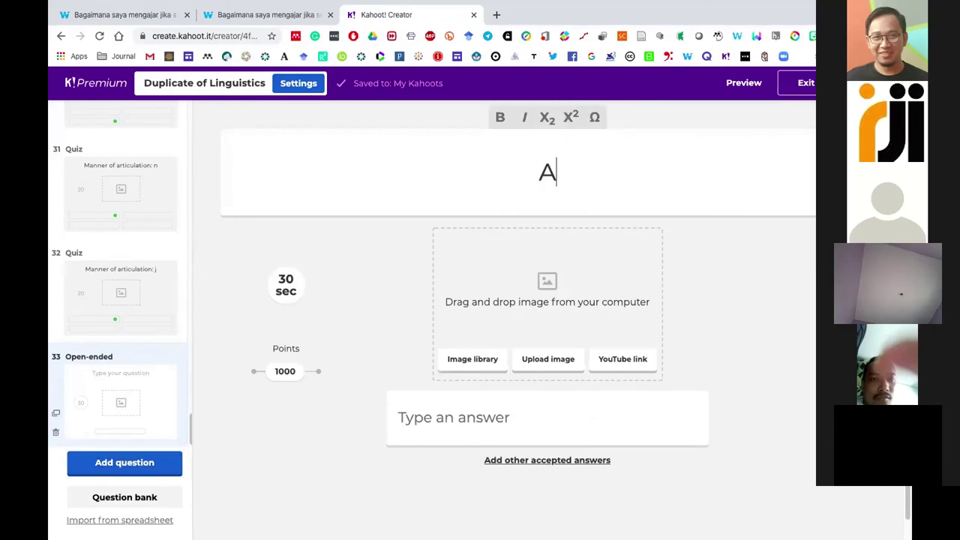
key(BackSpace)
key(BackSpace)
text(da bera)
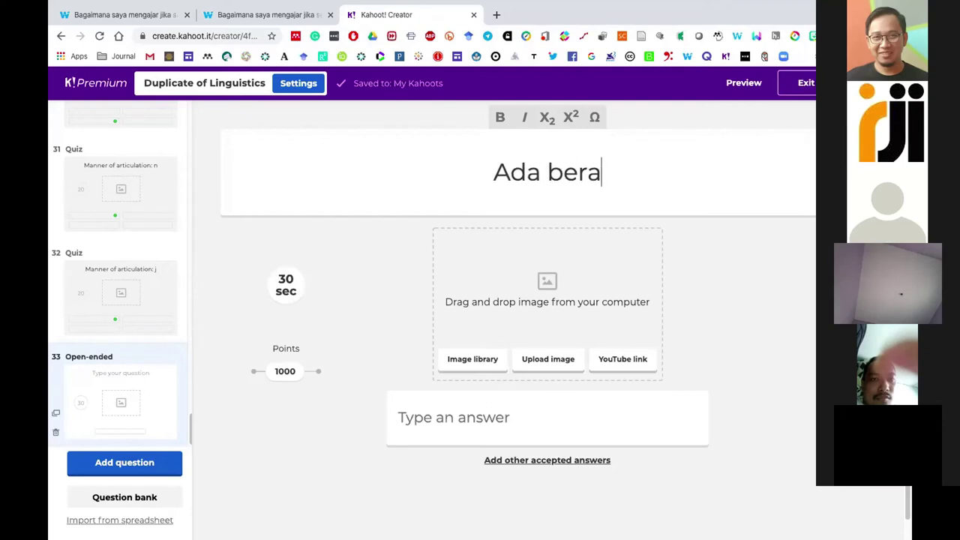
text(pa jumlah p)
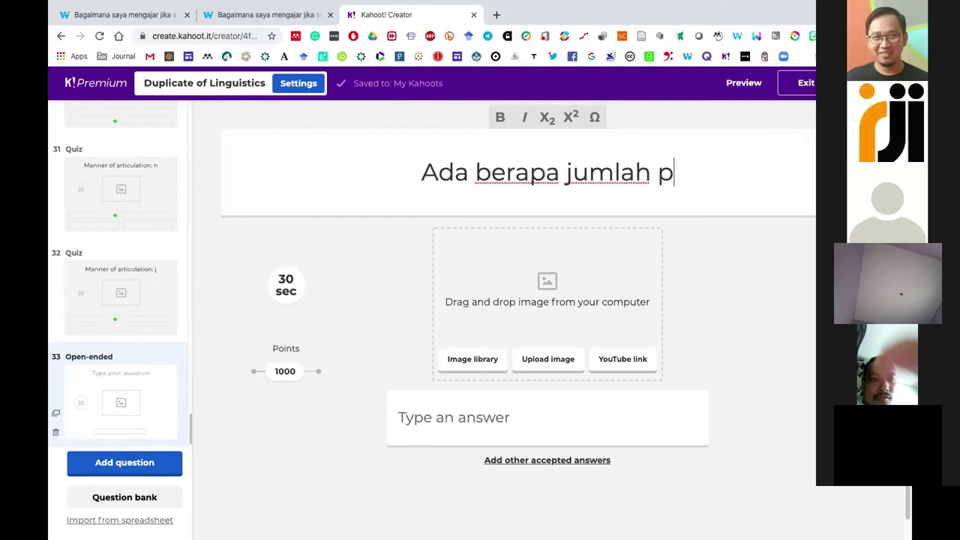
text(rovinsi di Indonesia)
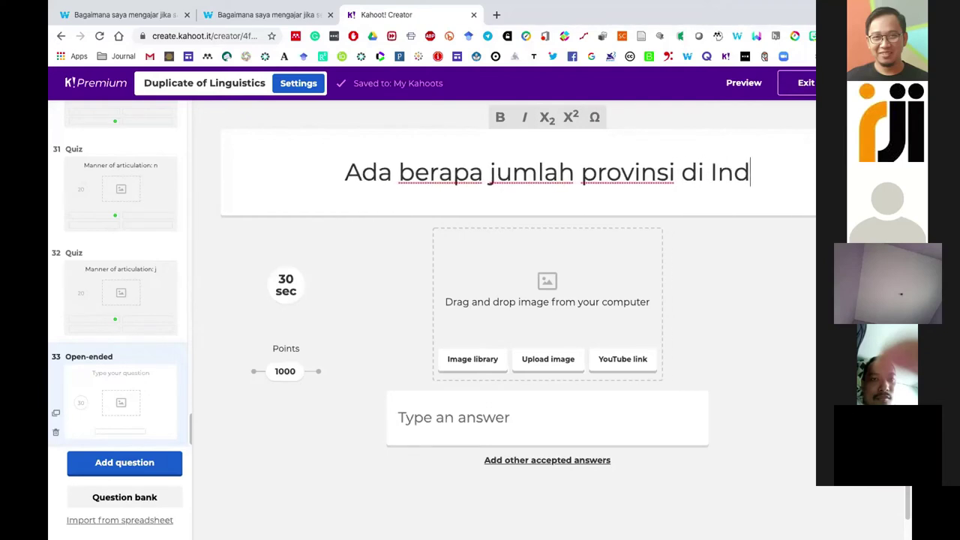
- Set the open-ended question's answer to "34", accept "tiga puluh empat" as an alternative, and add another blank accepted answer
click(462, 418)
text(34)
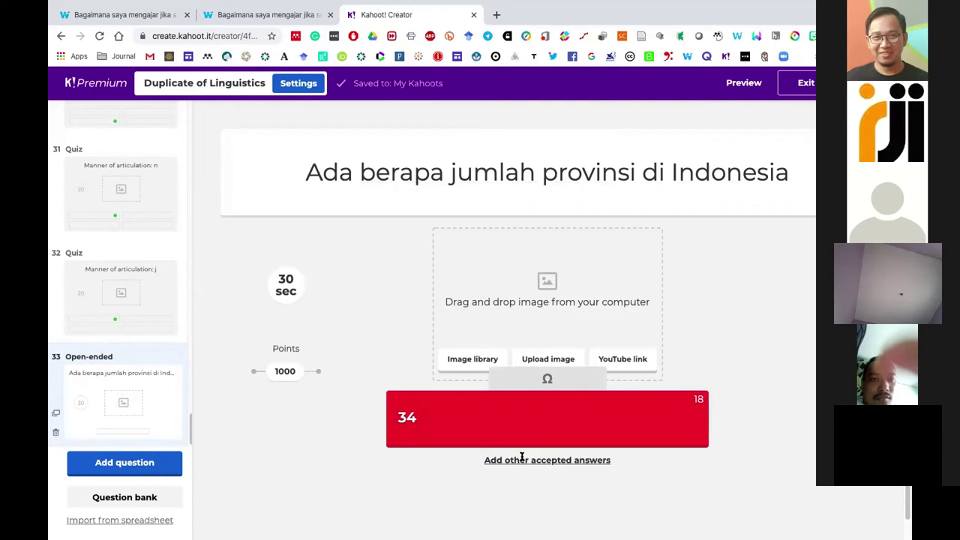
click(522, 459)
click(320, 507)
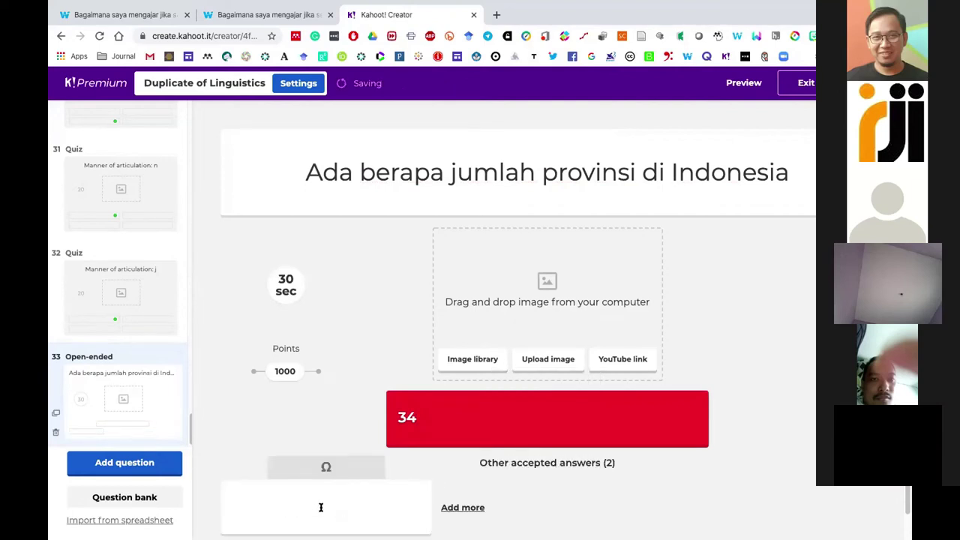
text(tiga pulihu)
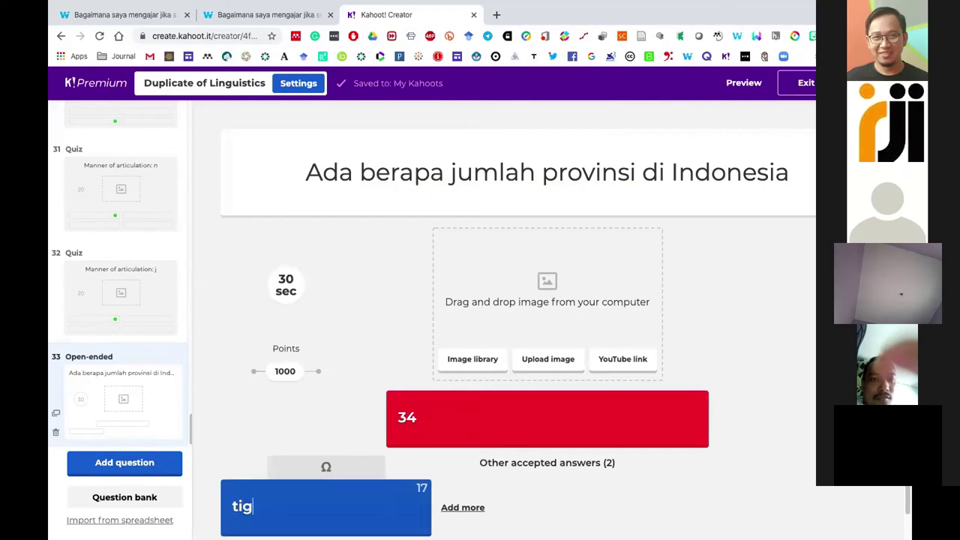
key(BackSpace)
key(BackSpace)
key(BackSpace)
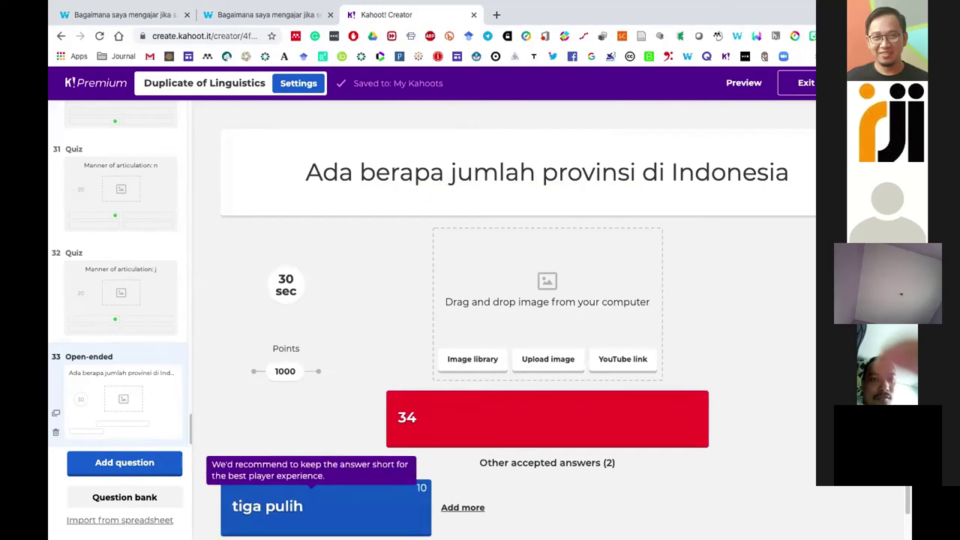
text(uh empat)
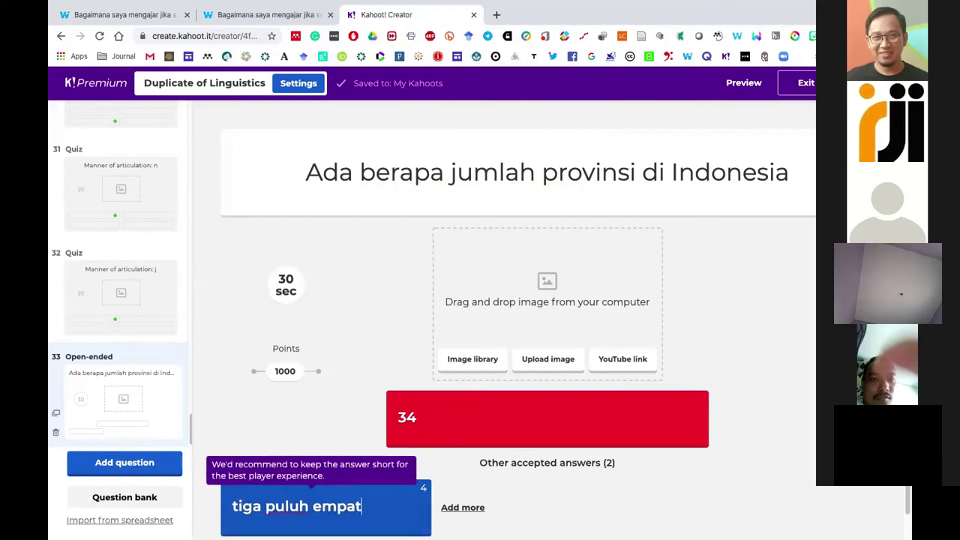
click(461, 507)
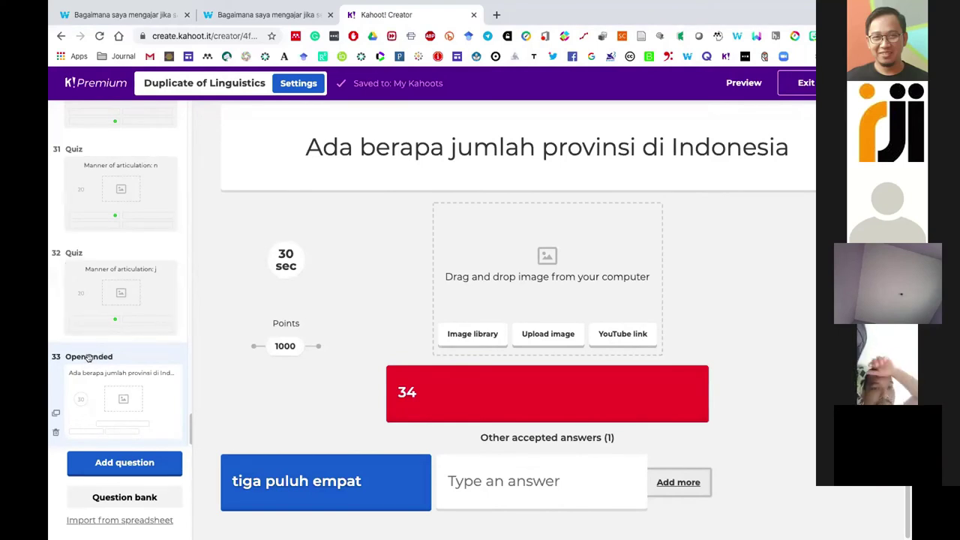
- View the time limit of the provinces question and try its points at 0 and 2000, returning them to 1000
click(286, 261)
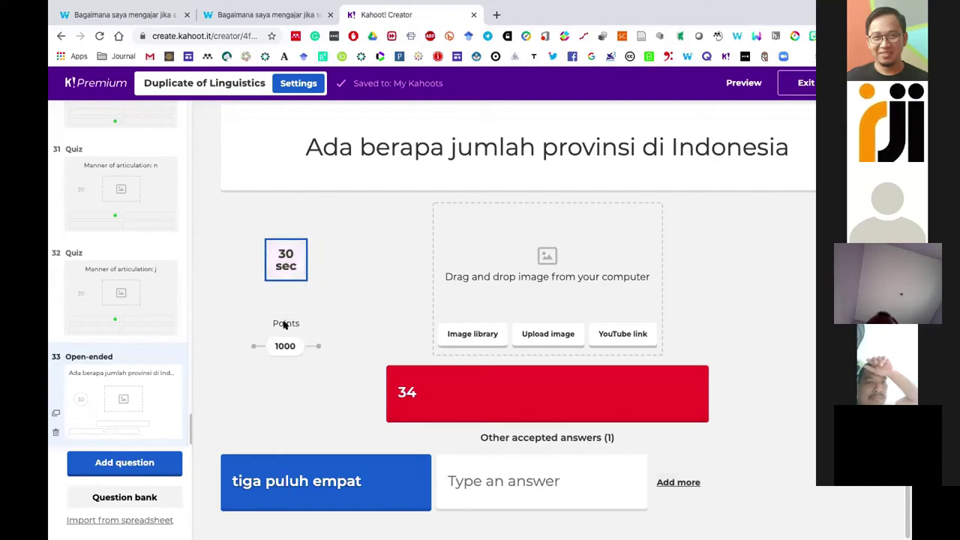
drag(288, 348, 244, 349)
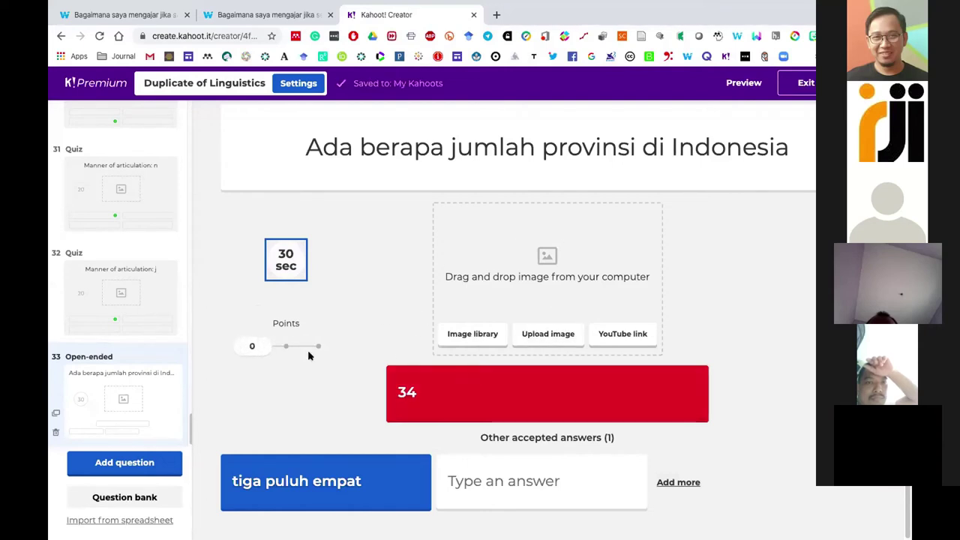
drag(243, 346, 286, 345)
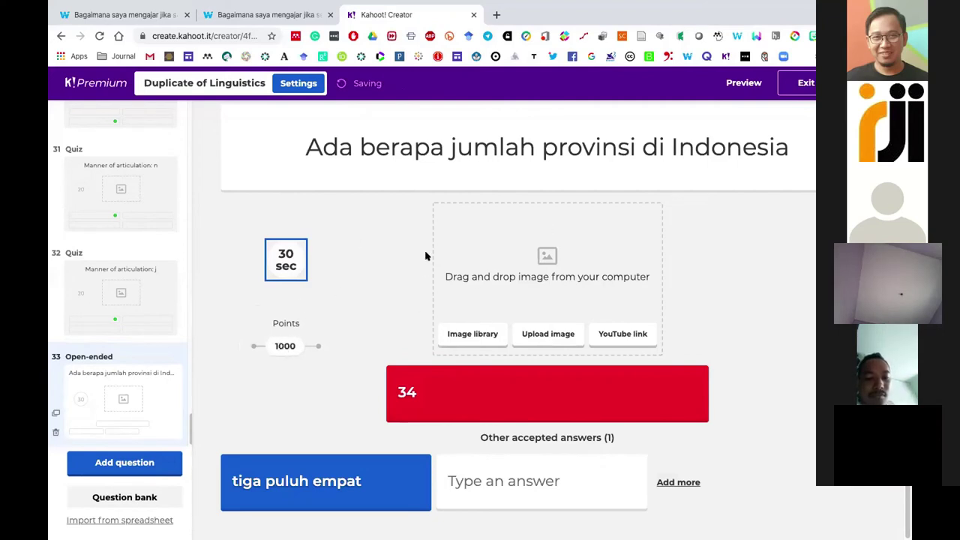
drag(285, 346, 329, 344)
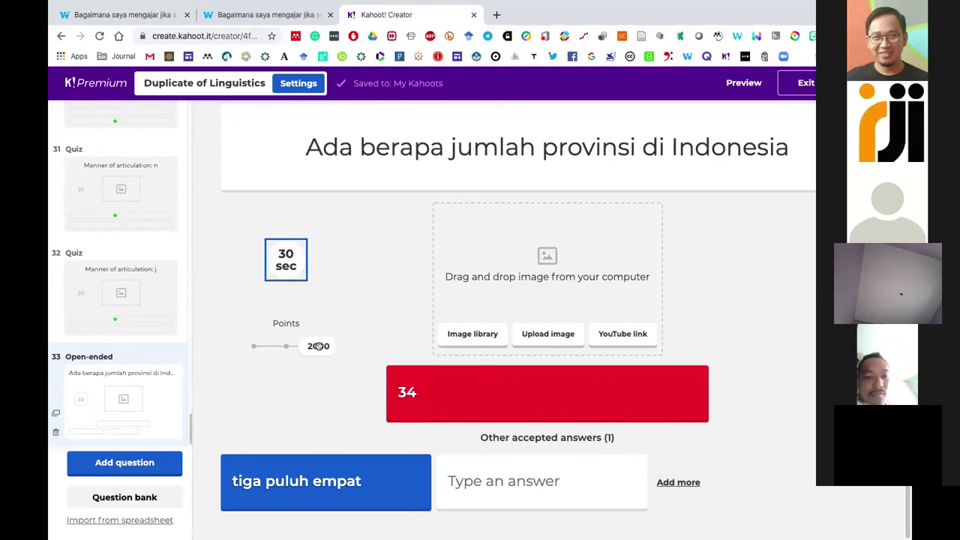
drag(318, 346, 291, 346)
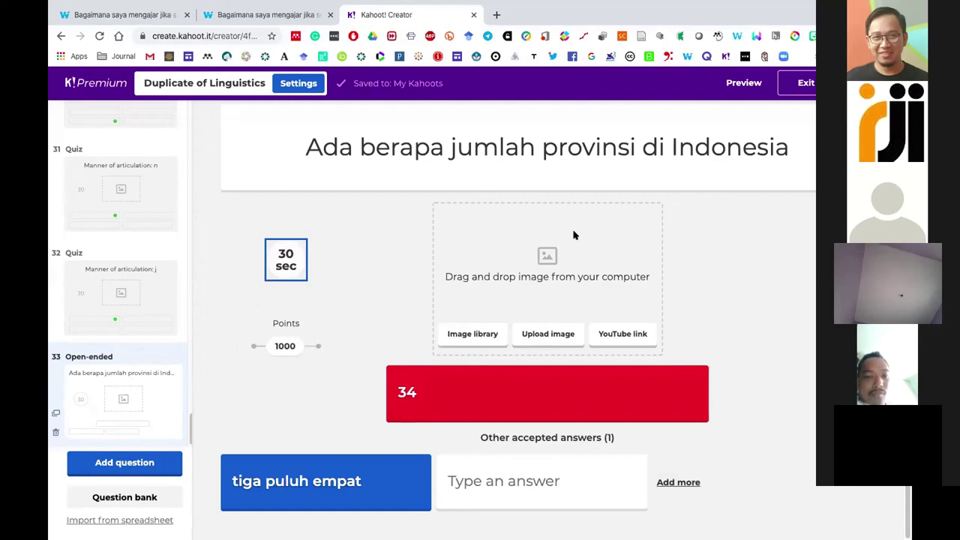
- Browse the image library for "indonesia" and the Downloads folder for uploadable images, closing both without choosing a picture
click(481, 335)
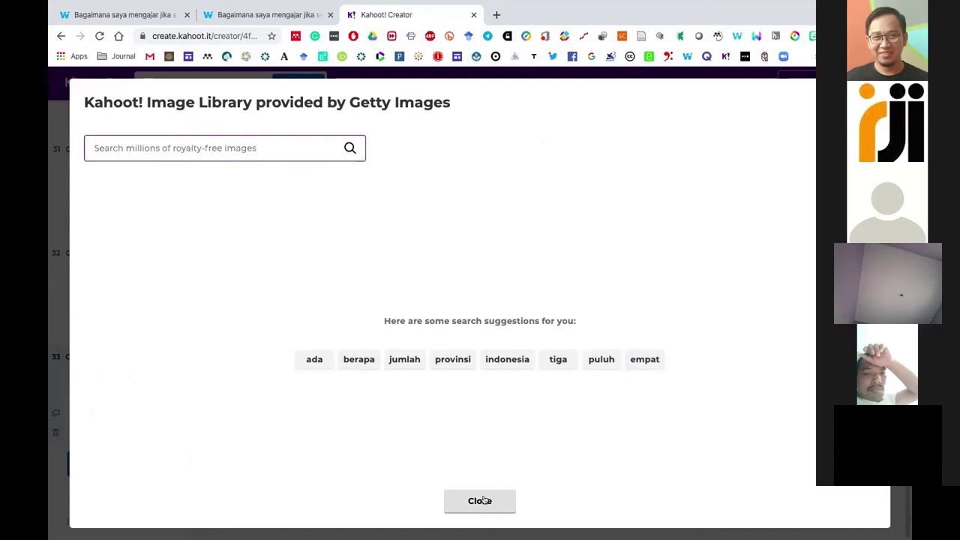
click(501, 360)
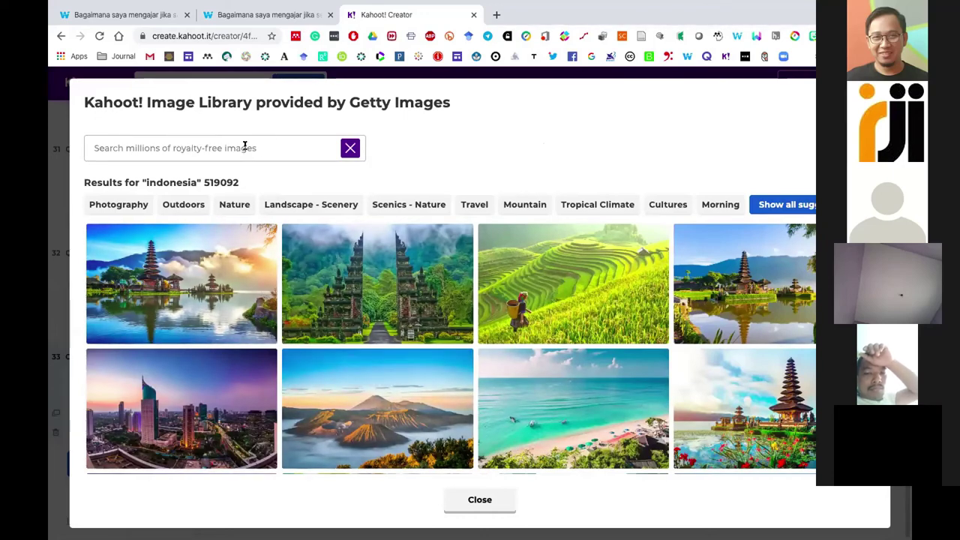
scroll(391, 324, down, 3)
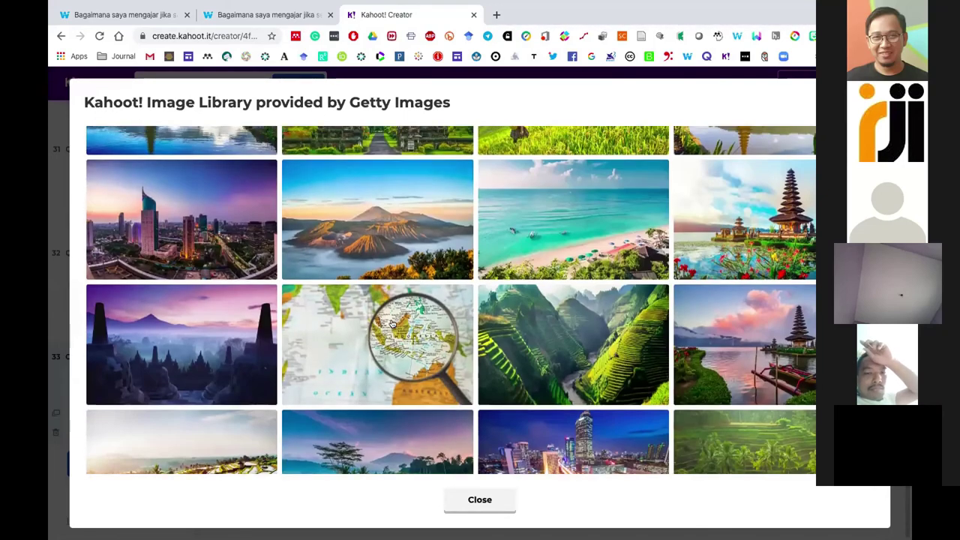
scroll(392, 324, up, 3)
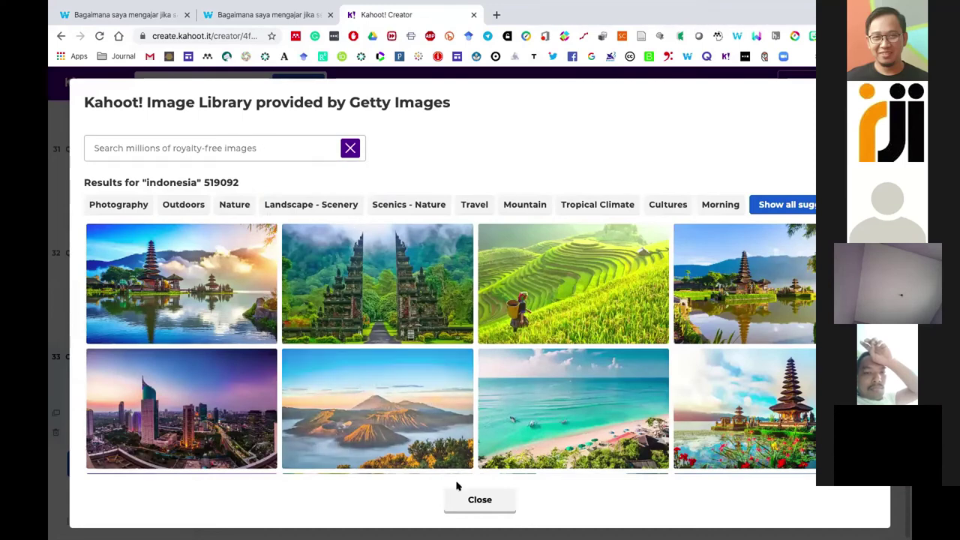
click(480, 502)
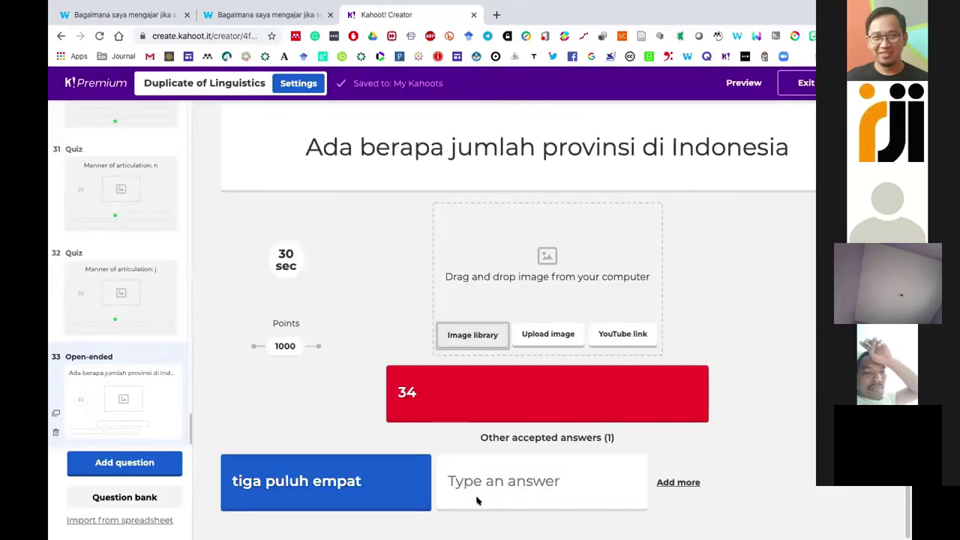
click(537, 338)
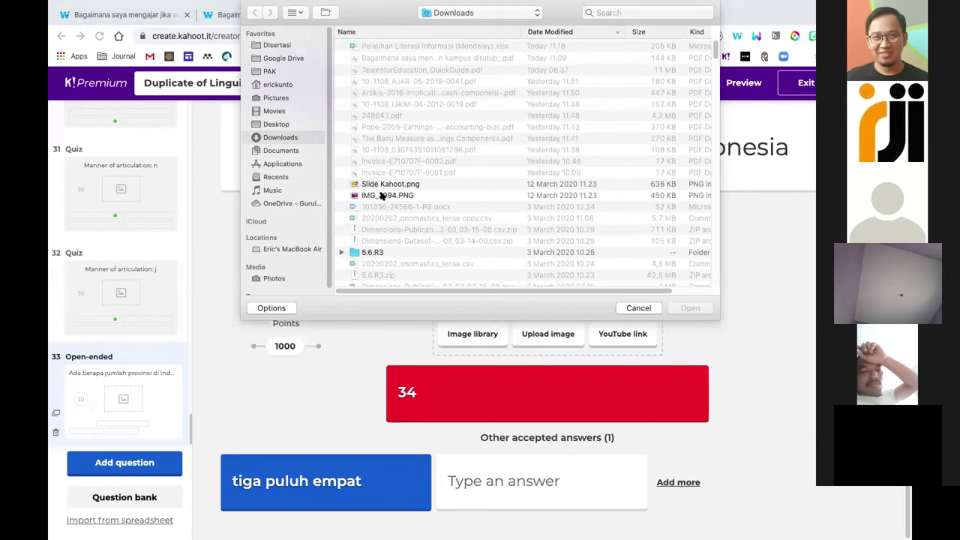
click(642, 306)
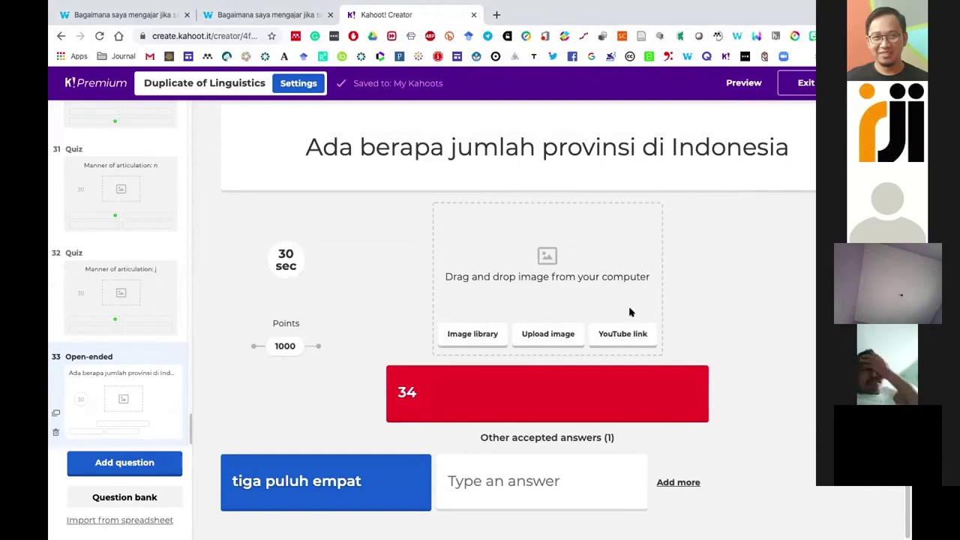
- Open the YouTube video "Trik memindahkan teks ke template jurnal tanpa mengubah format" in a new tab and pause it
click(496, 15)
text(youtube.com/watch?v=7-...)
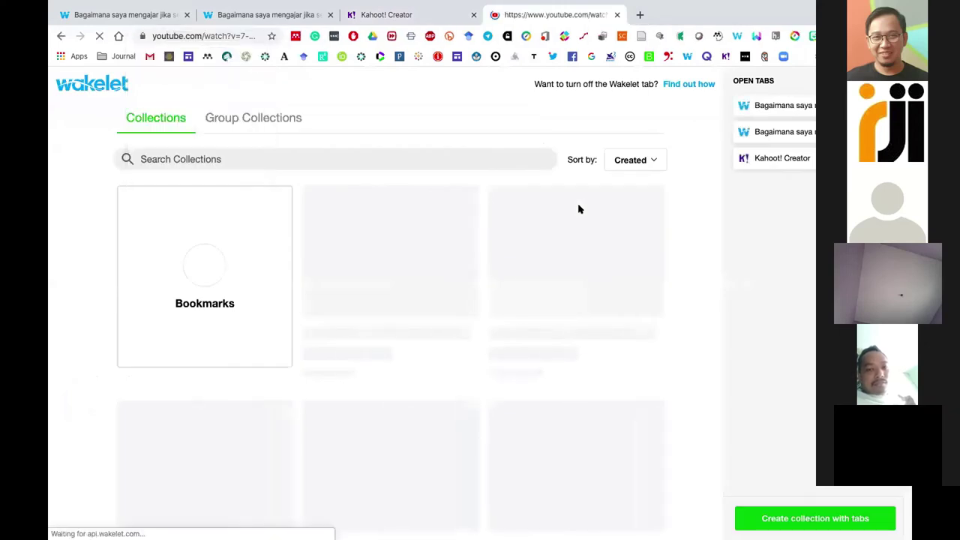
key(Return)
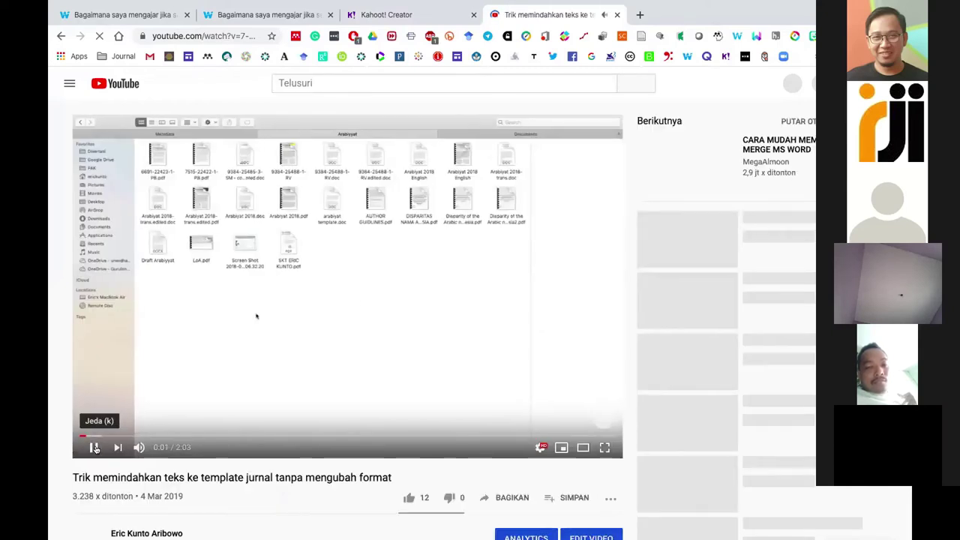
click(95, 448)
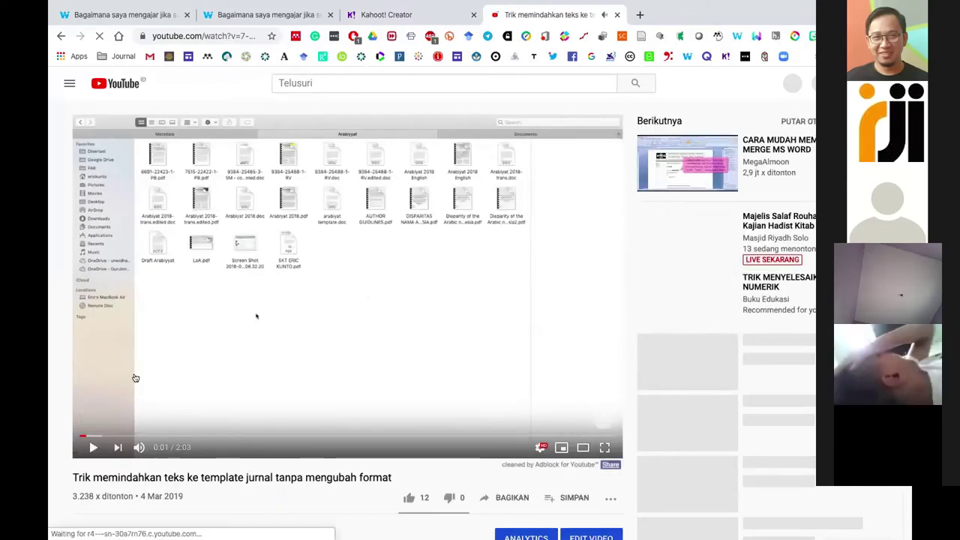
- Search YouTube for "indonesia"
click(328, 83)
text(indonesia)
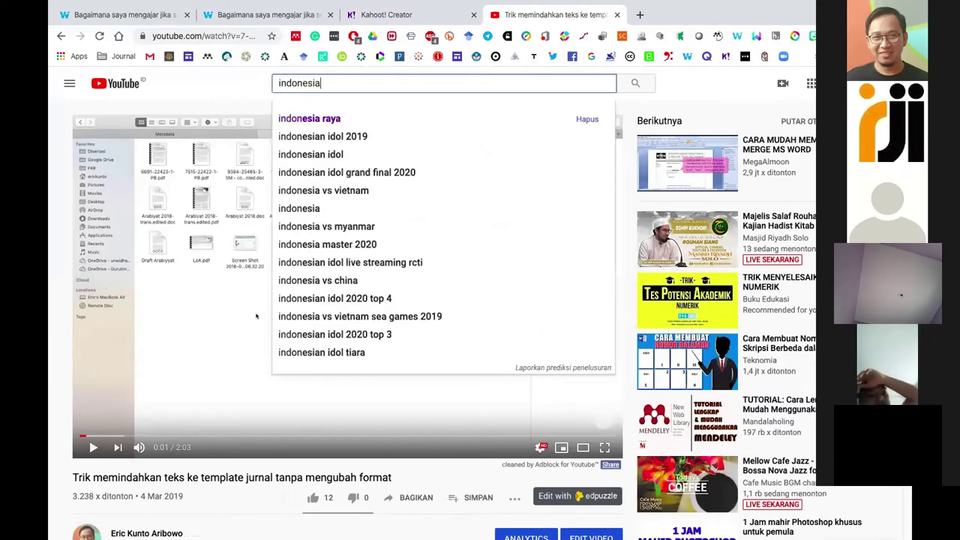
key(Return)
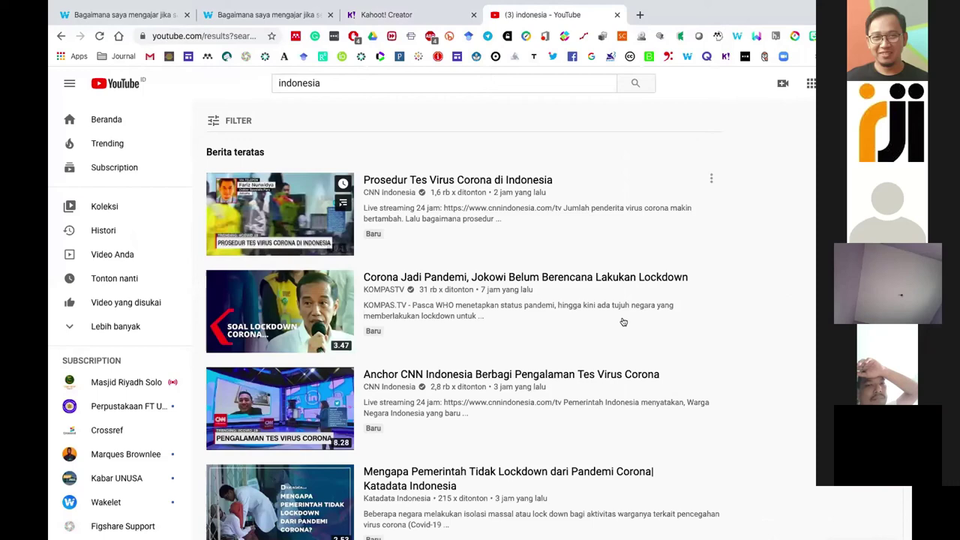
- Find the video "Ganjar Tanggapi 1 Pasien Meninggal Terjangkit Corona di Solo" in the results and copy its link address
scroll(623, 321, down, 1)
scroll(623, 321, down, 3)
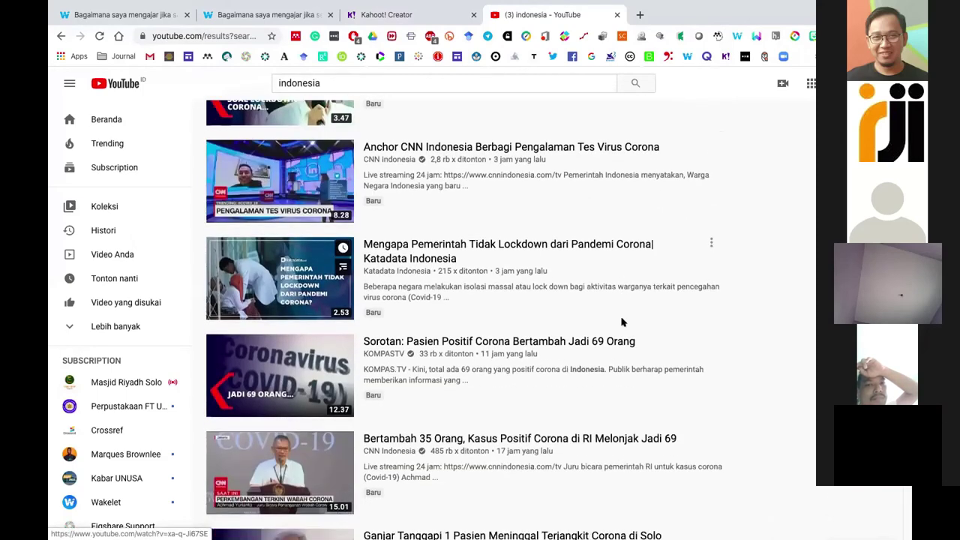
scroll(624, 321, down, 5)
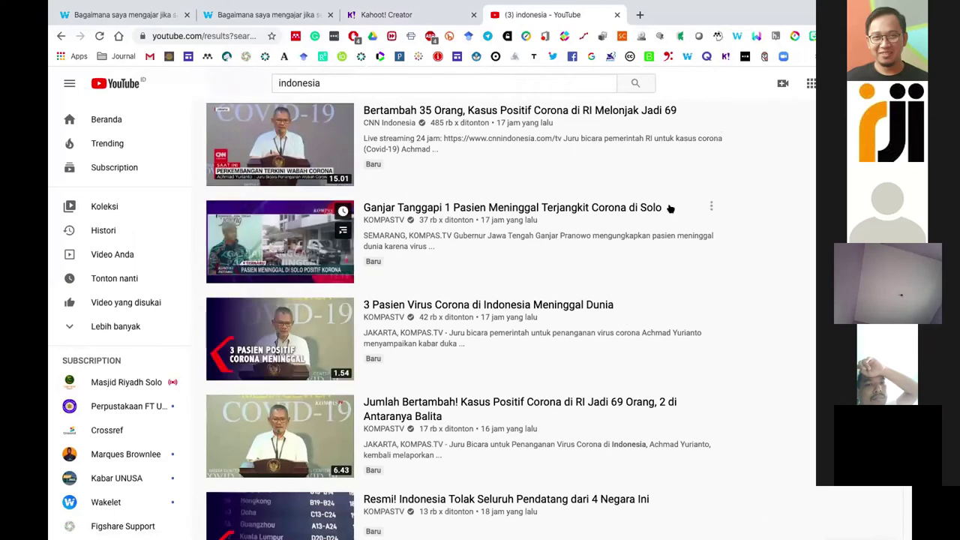
click(711, 204)
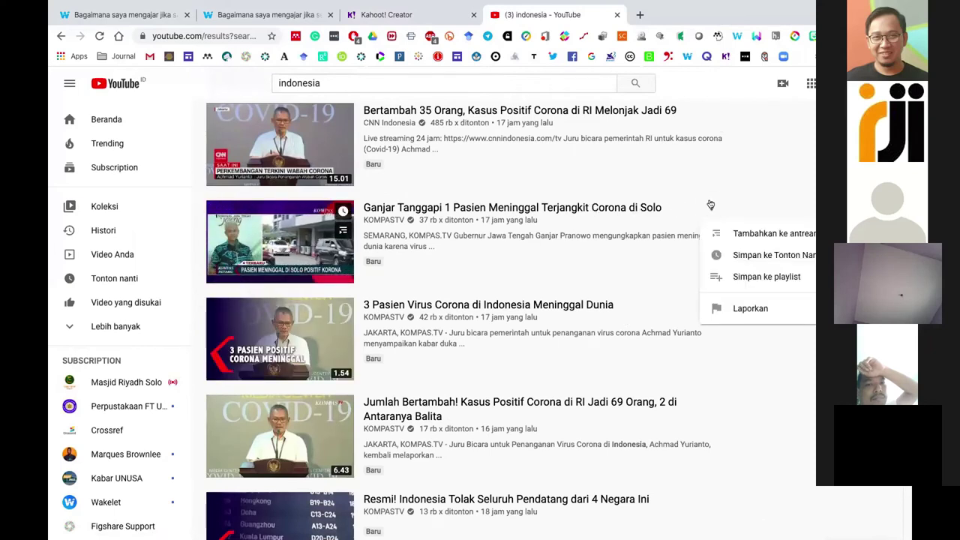
click(710, 205)
right_click(600, 207)
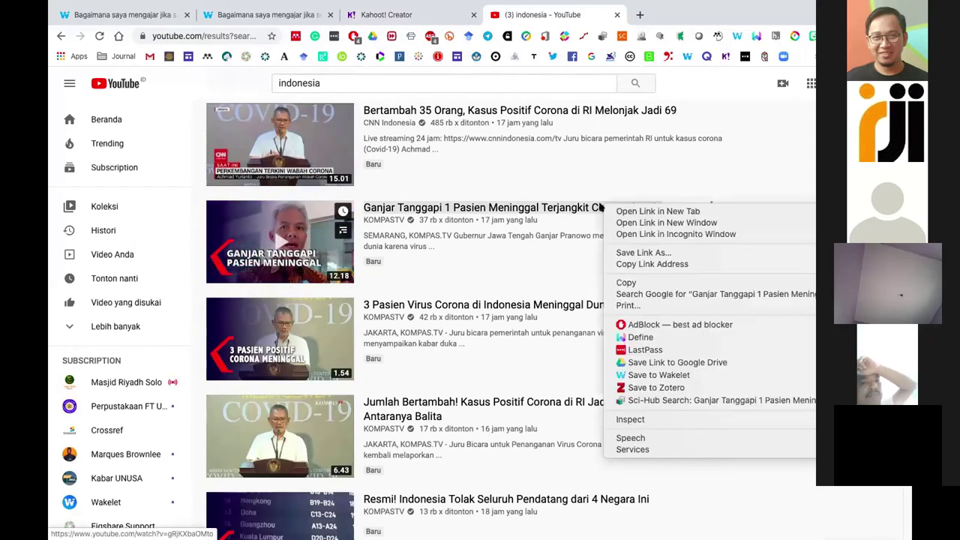
click(642, 264)
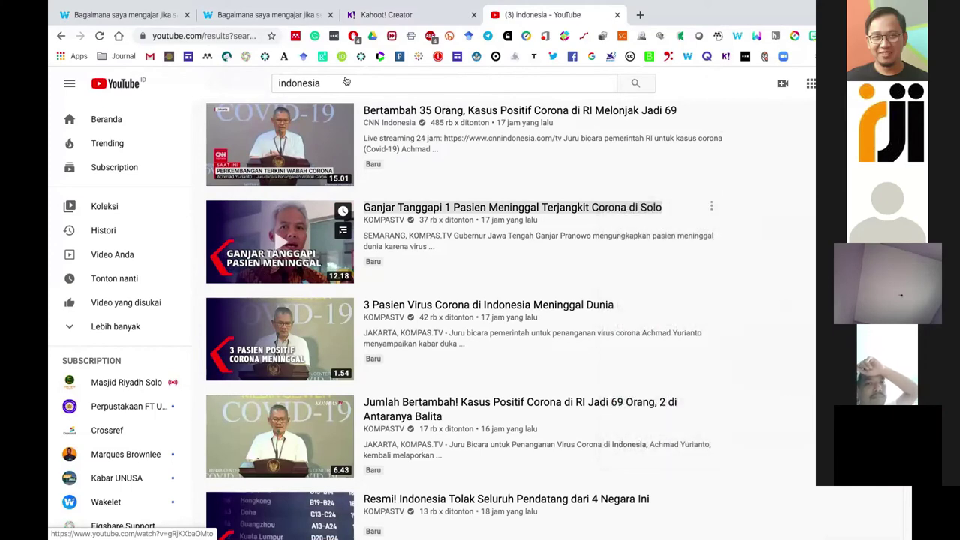
- Return to the Kahoot! creator and paste the copied link as the YouTube video for the provinces question
click(363, 16)
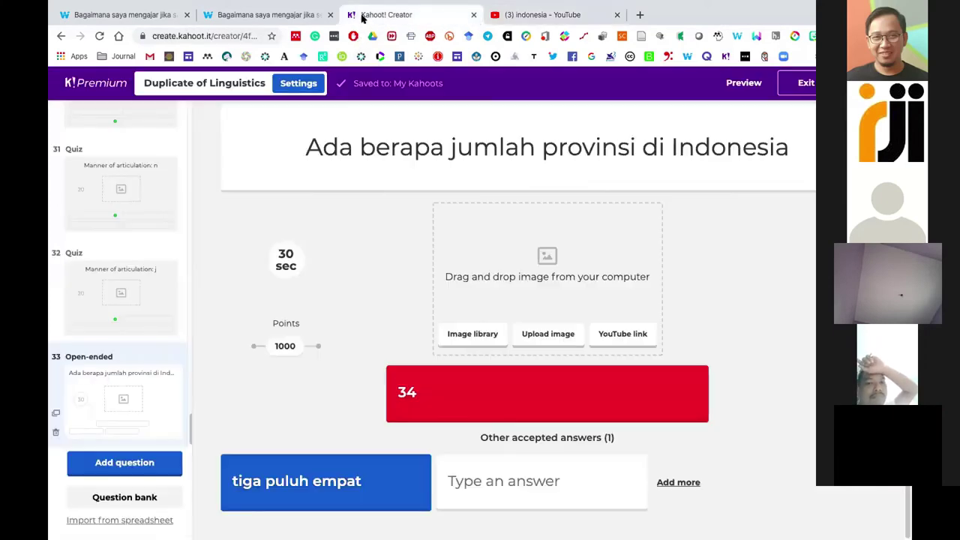
click(623, 335)
key(ctrl+v)
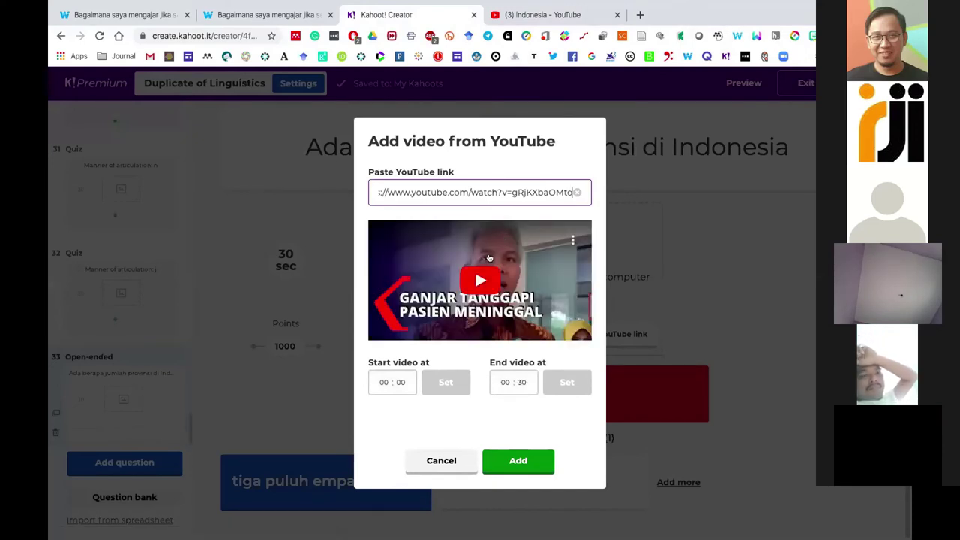
- Set the video to start at 01:05 and end at 01:25, and add it to the question
click(382, 382)
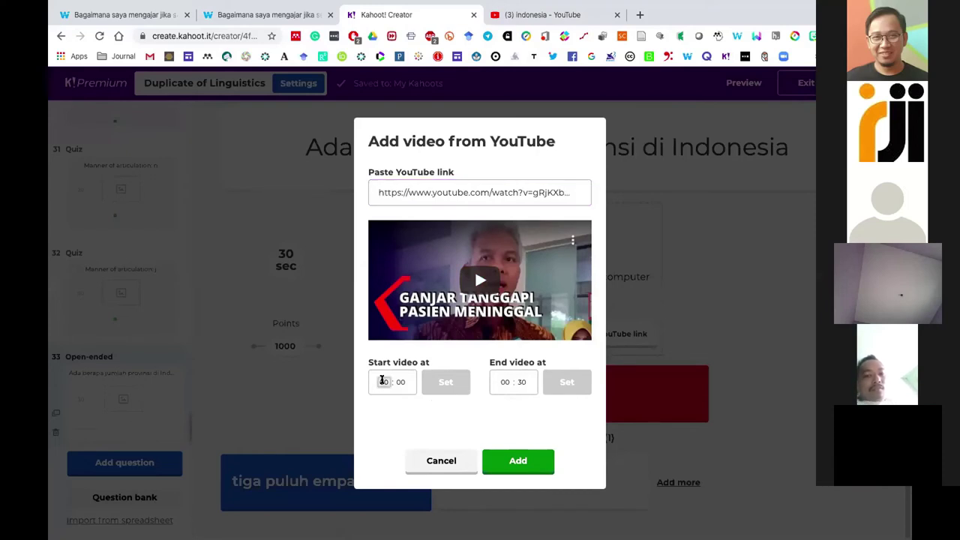
text(1)
click(400, 381)
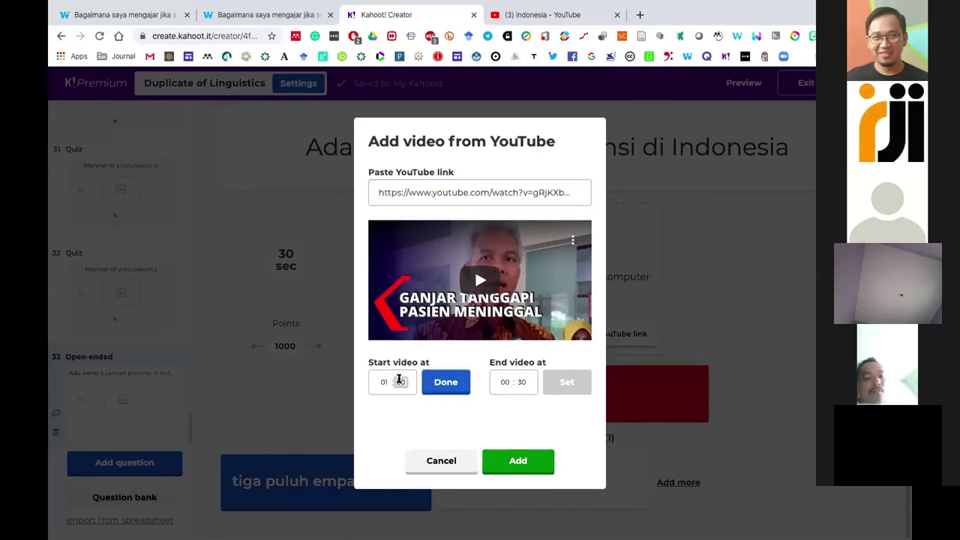
text(5)
click(442, 386)
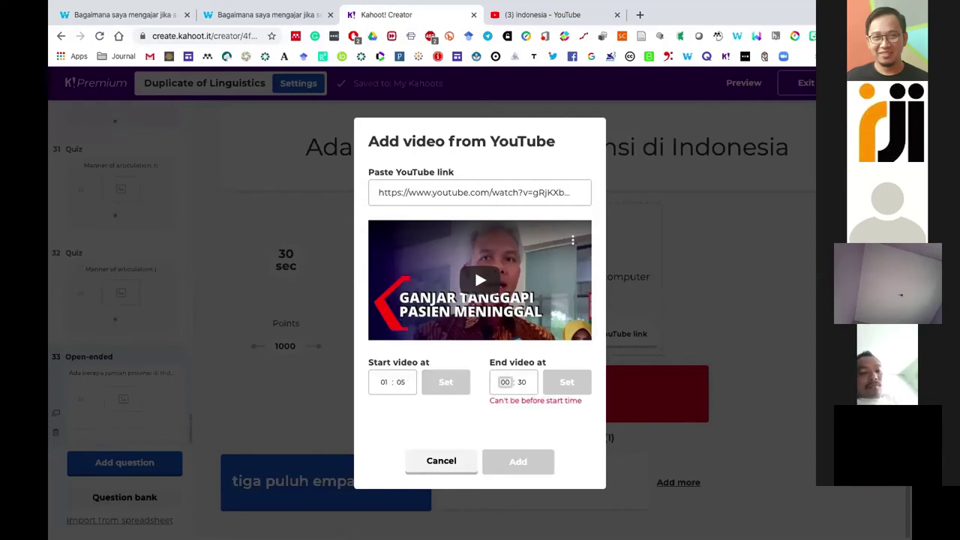
text(1)
click(517, 382)
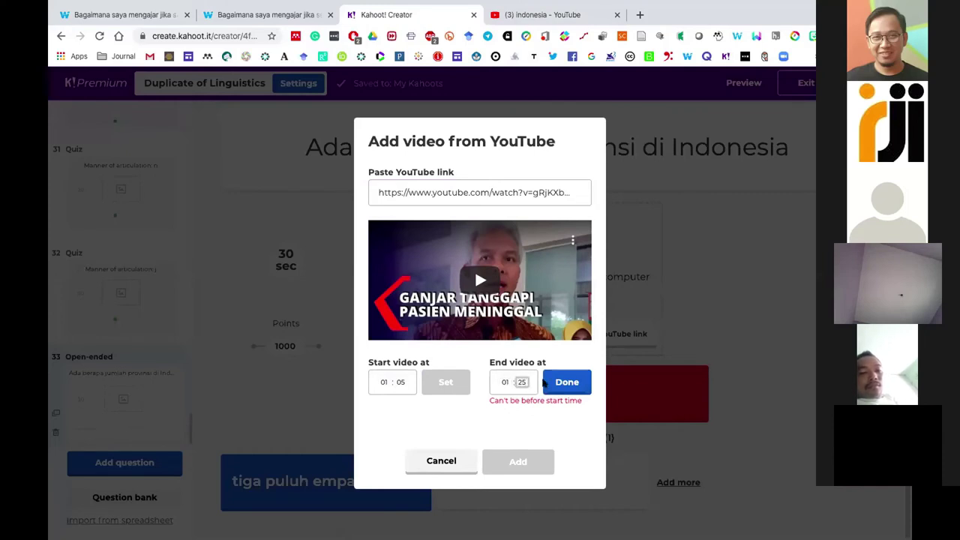
click(567, 382)
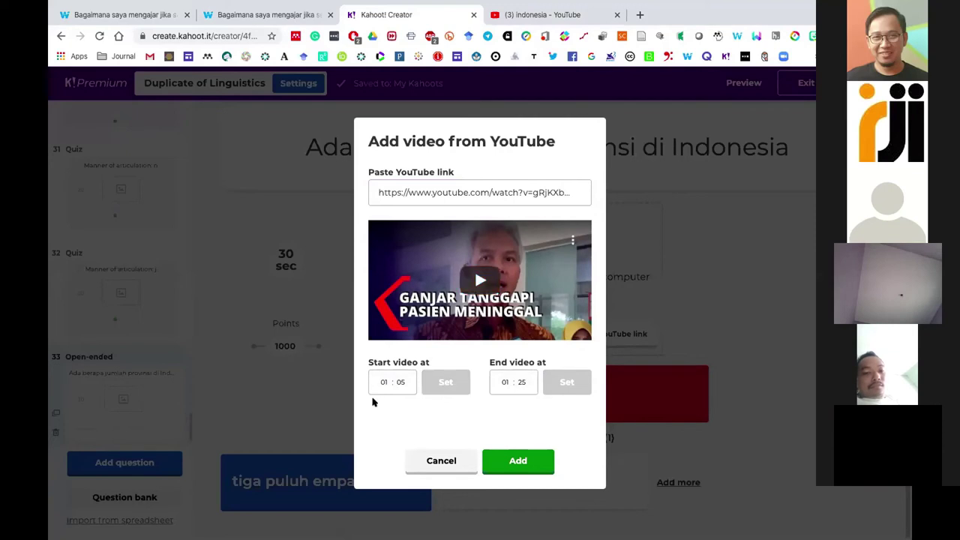
click(514, 462)
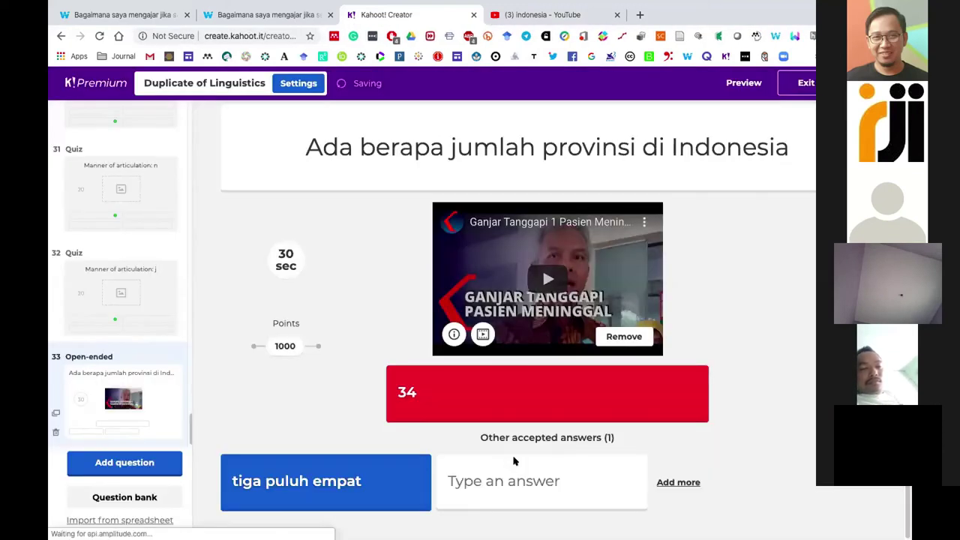
- Preview the provinces question with its video clip as players see it, and exit the preview
click(741, 83)
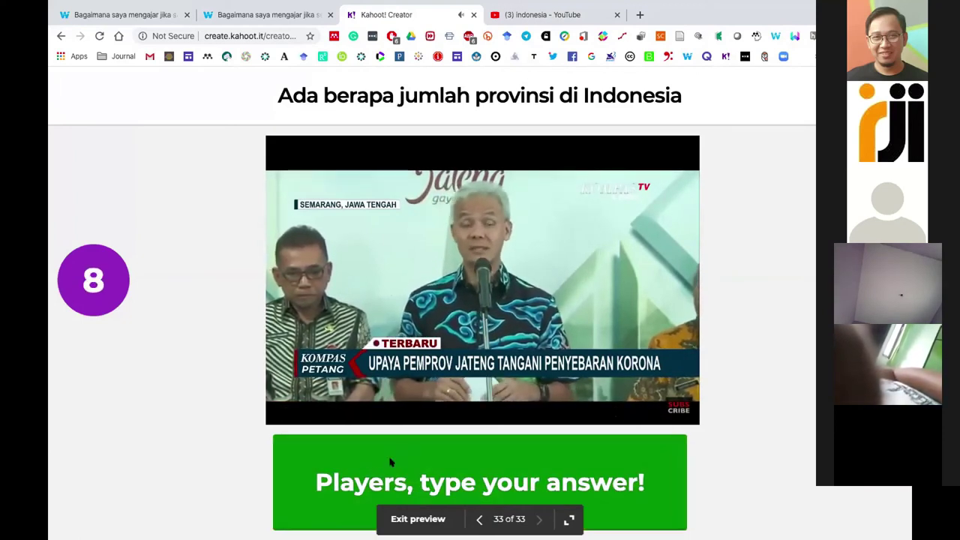
click(420, 519)
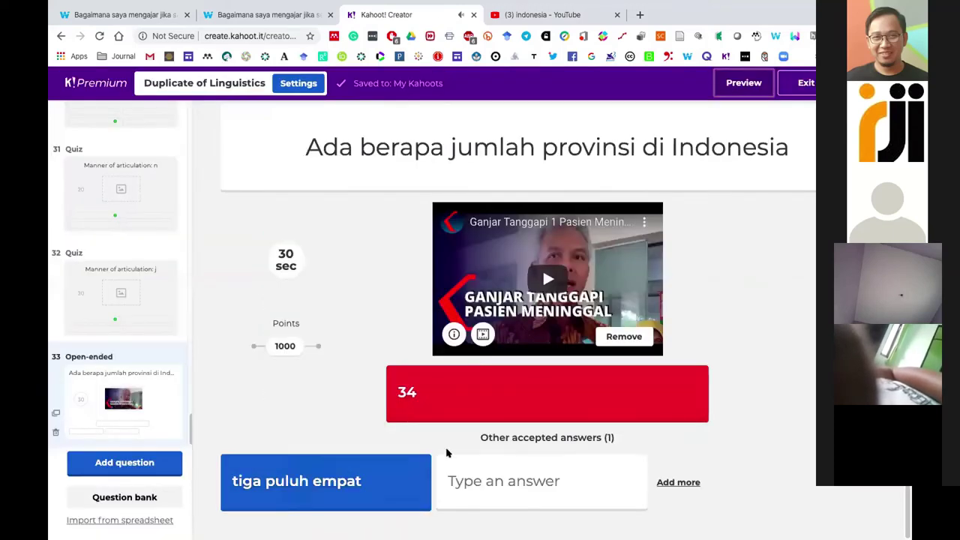
- Add a content slide after question 33, leave its title blank, and glance at the Wakelet page's Kahoot! notes
click(147, 462)
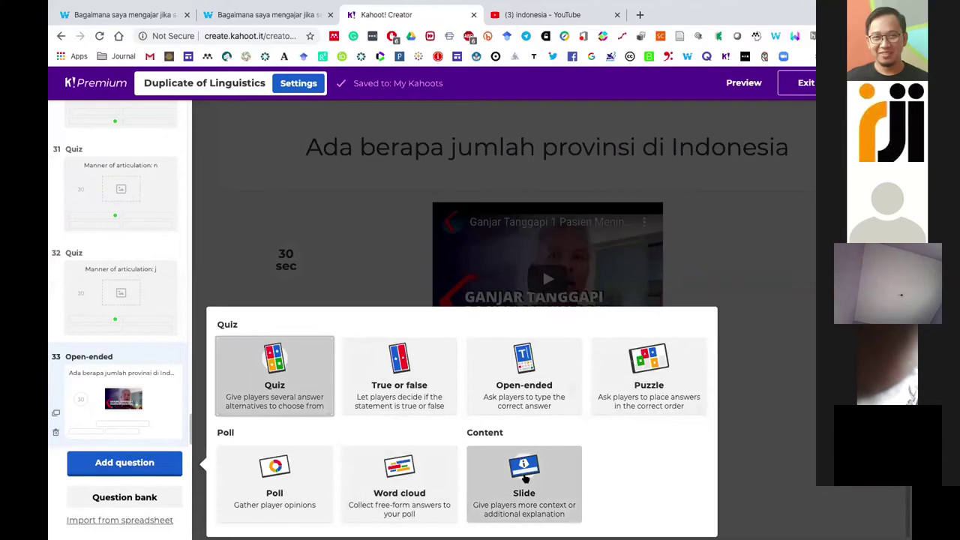
click(524, 473)
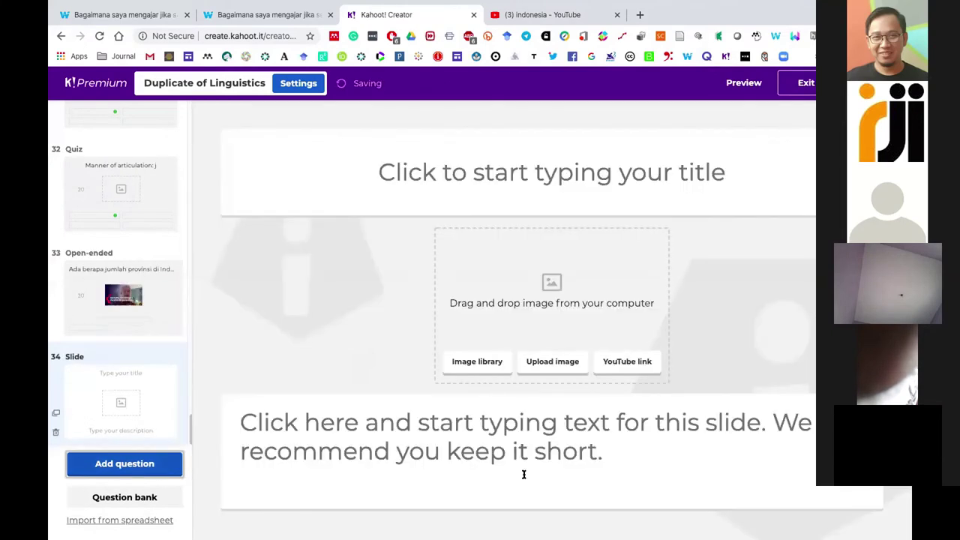
click(524, 170)
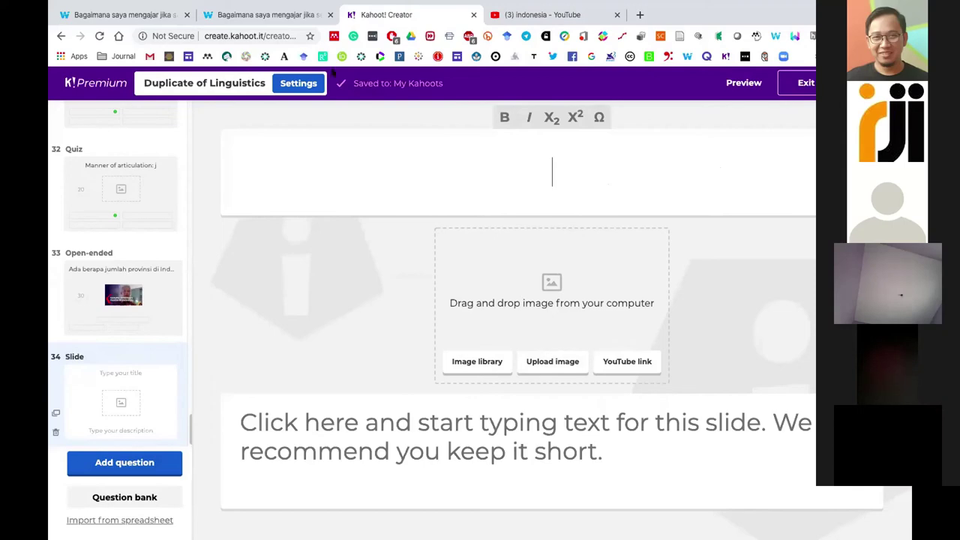
click(276, 15)
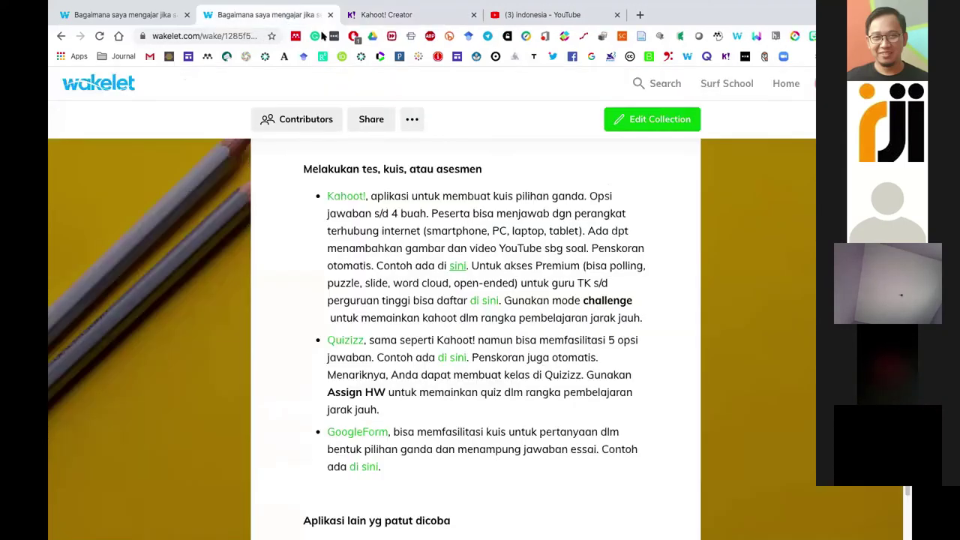
click(373, 21)
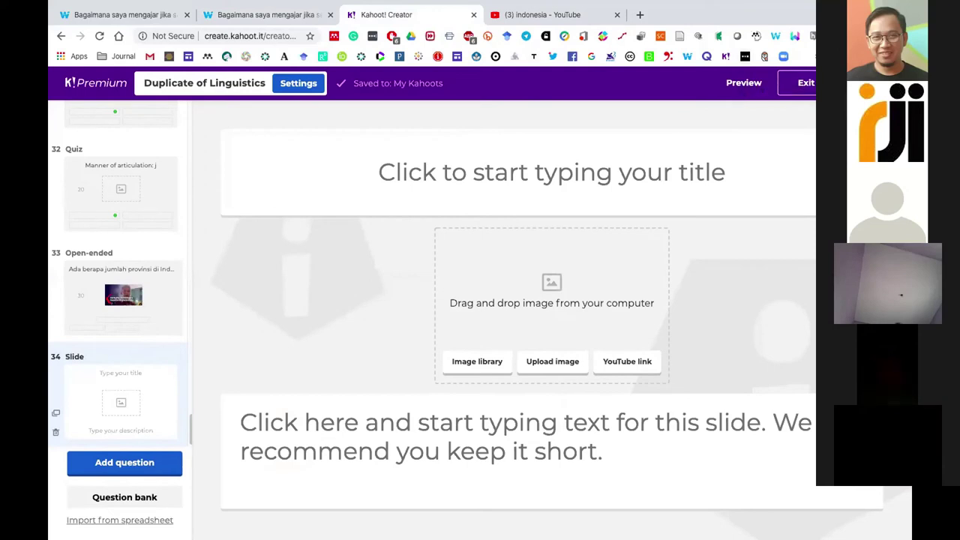
- Delete the incomplete slide 34 and finish editing the duplicated kahoot
click(806, 82)
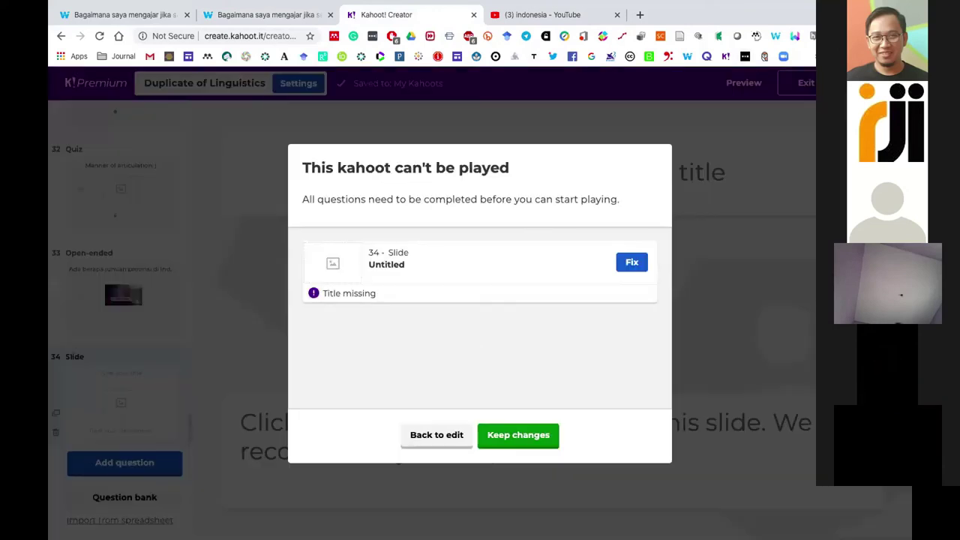
click(440, 438)
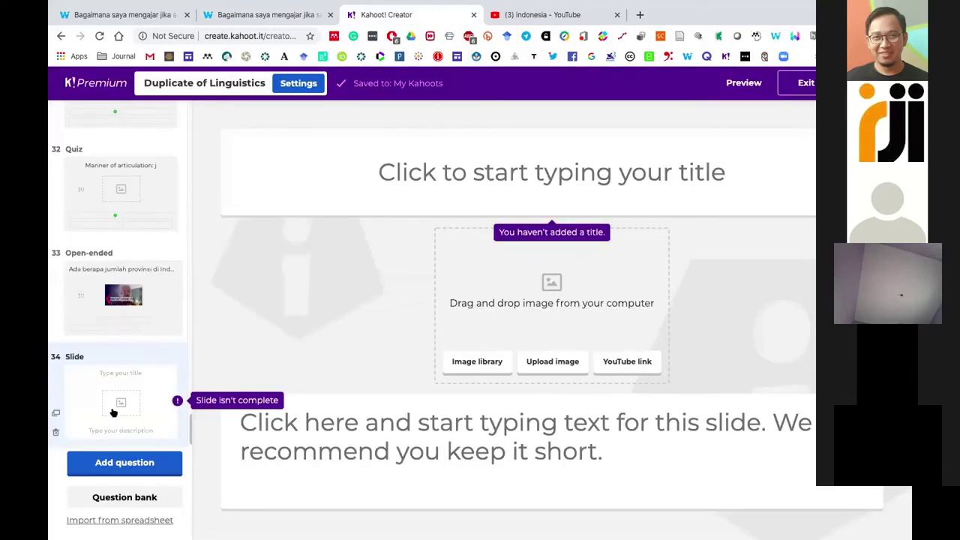
click(56, 432)
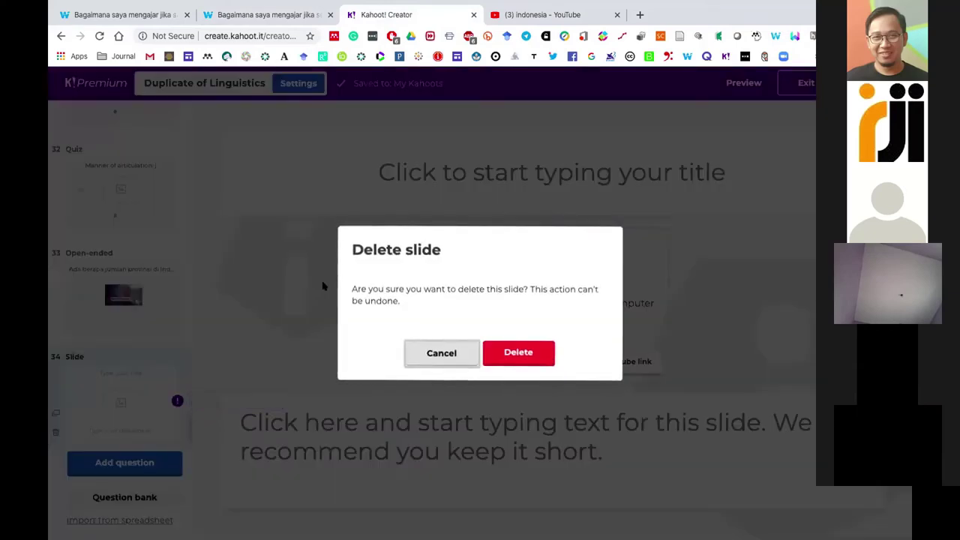
click(523, 354)
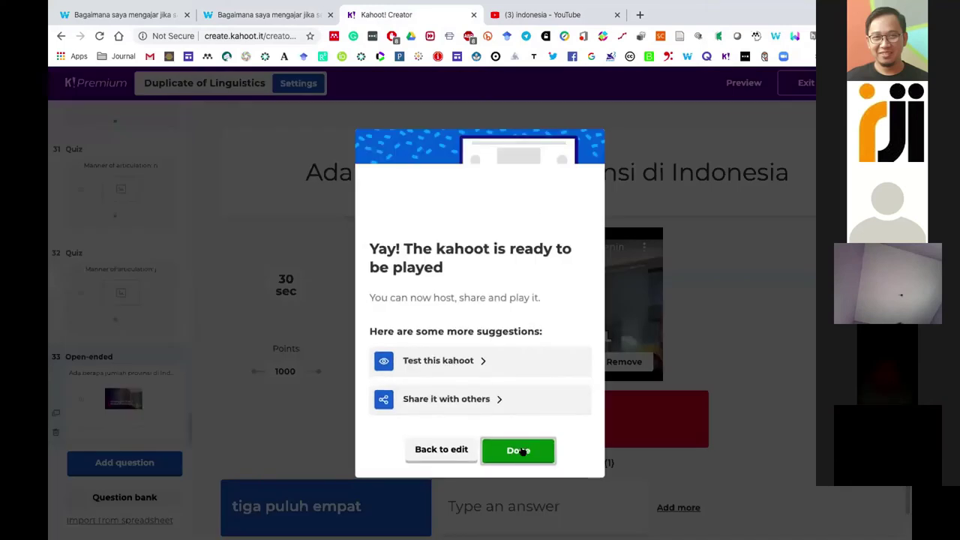
click(520, 452)
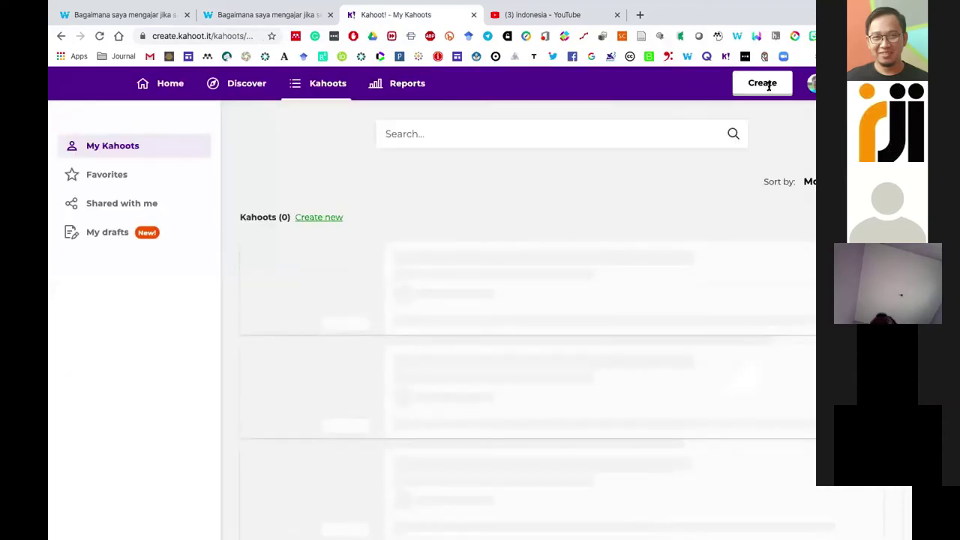
- Start a new blank kahoot to show the empty editor, and close its tab without adding anything
click(762, 83)
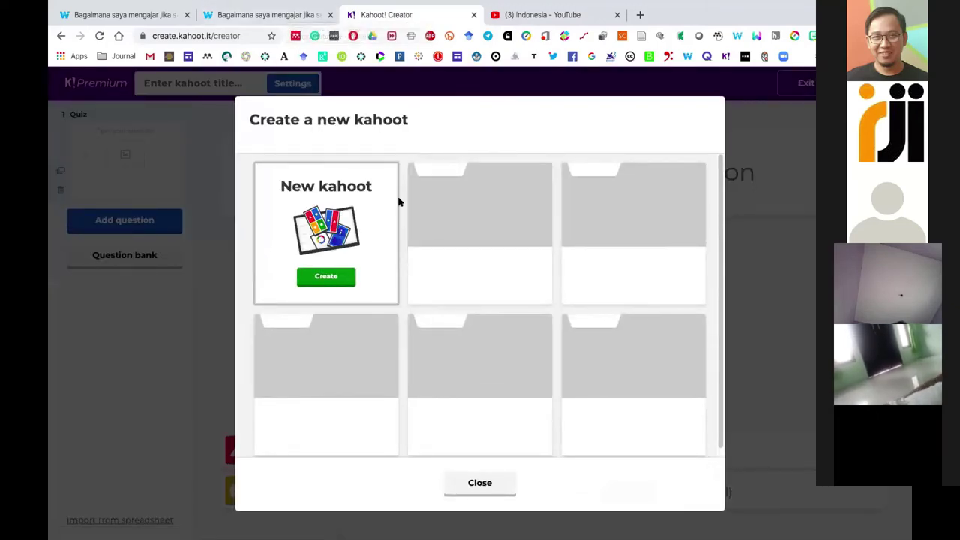
click(321, 277)
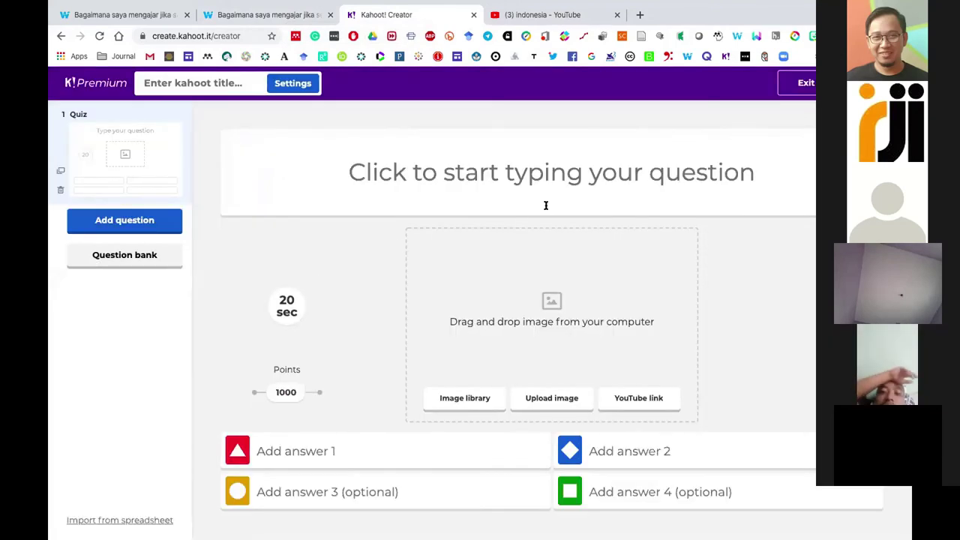
click(473, 14)
- Open the Quizizz link from the Wakelet assessment section in a new tab, check it, and return to the Wakelet page
click(279, 15)
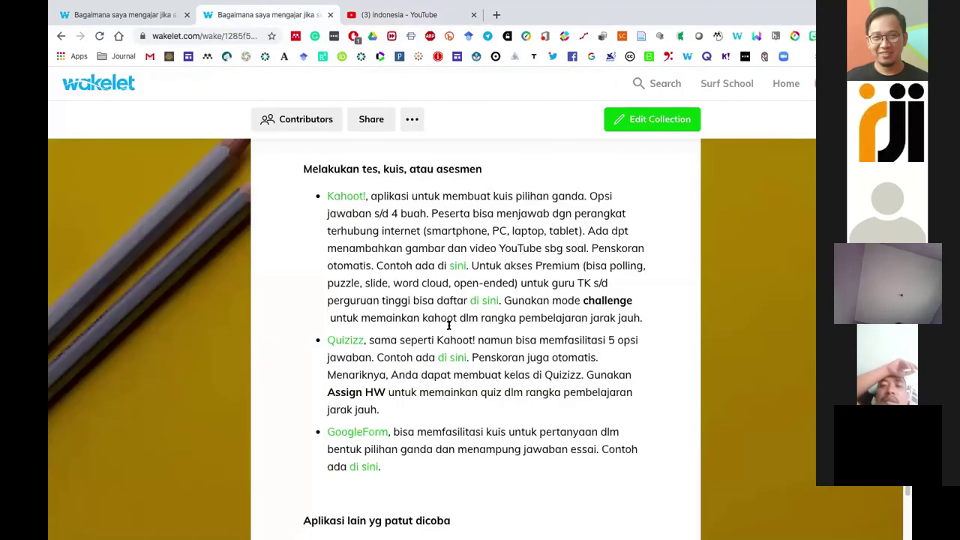
scroll(449, 325, down, 3)
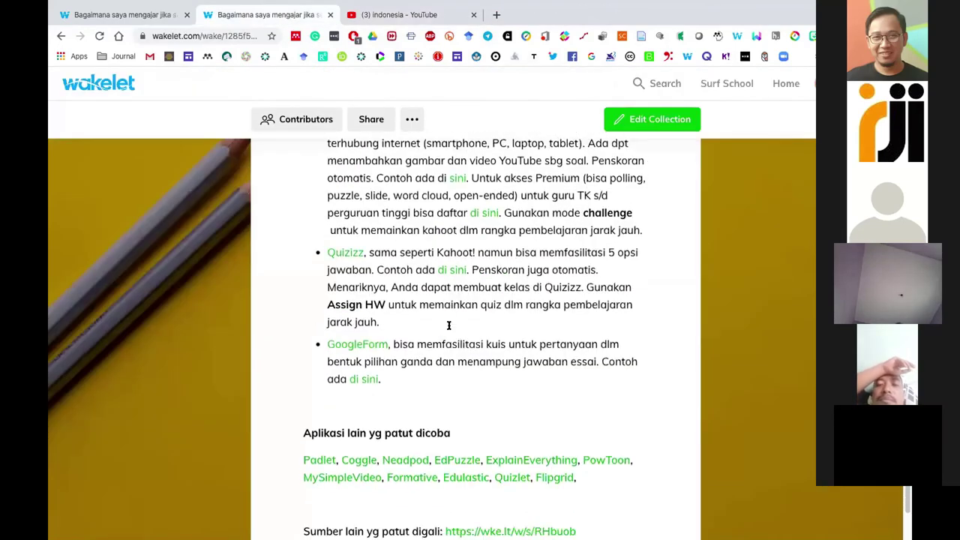
right_click(352, 254)
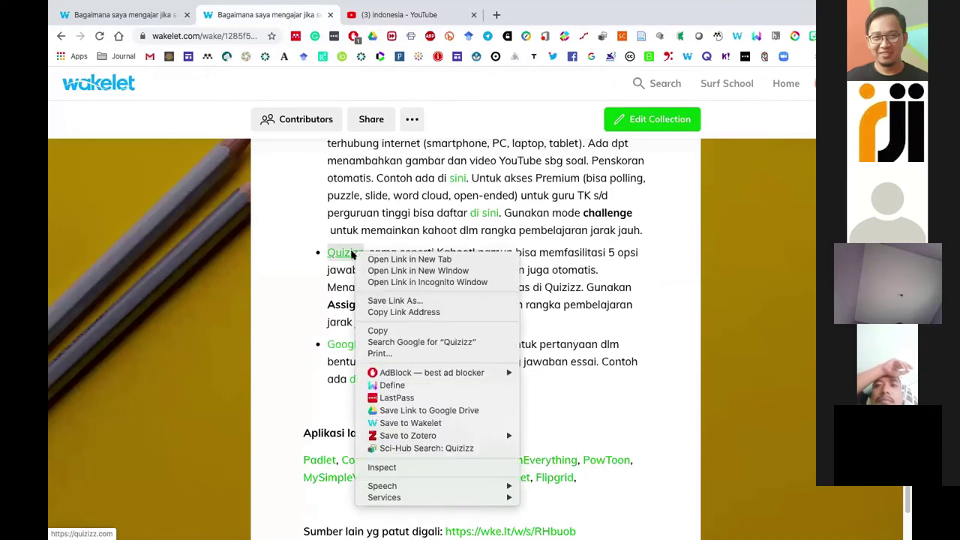
click(371, 258)
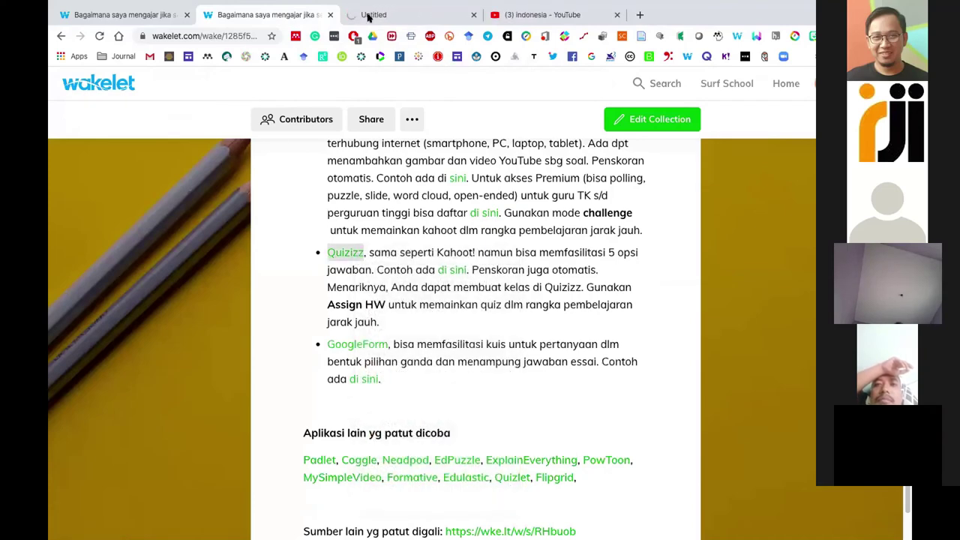
click(368, 16)
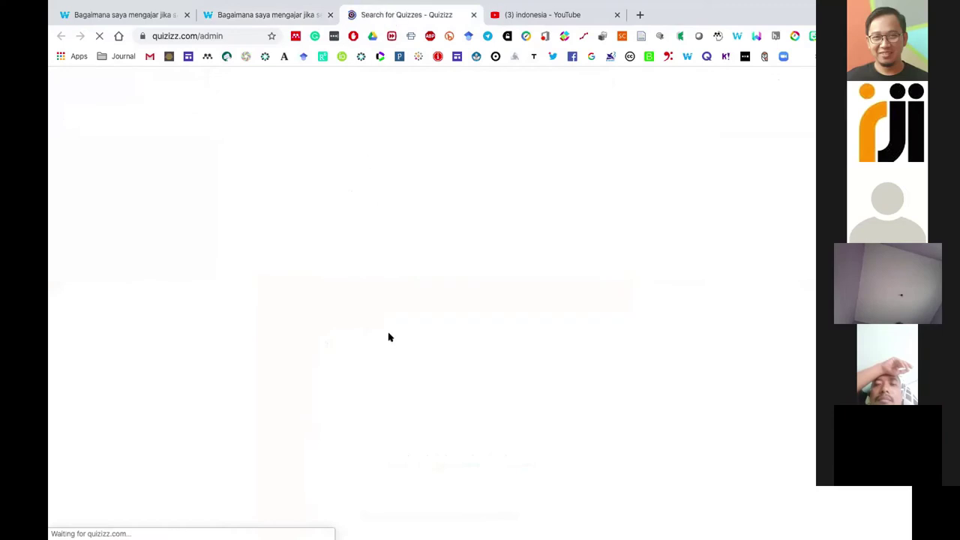
click(228, 17)
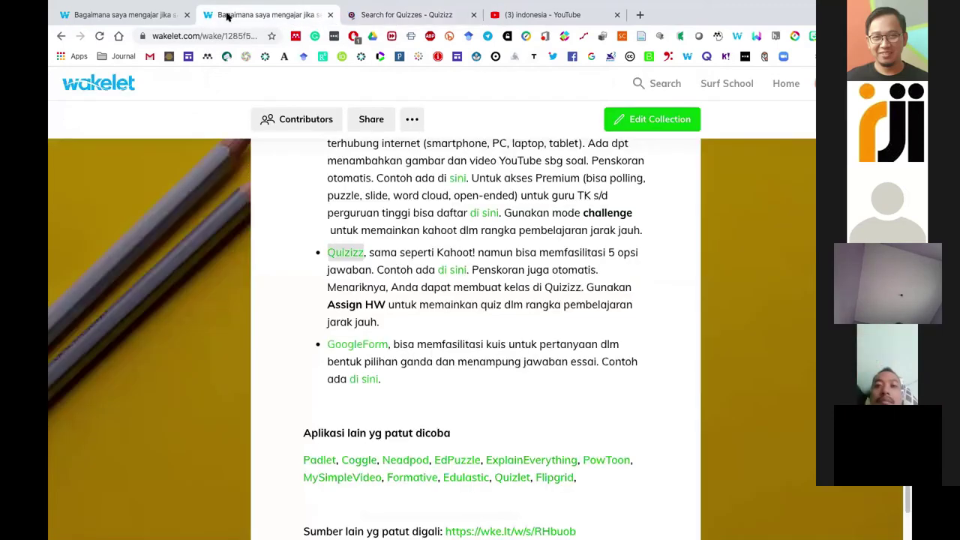
- Open the GoogleForm link from the Wakelet page in a new tab, close the Quizizz and YouTube tabs, and return to Wakelet
scroll(231, 296, down, 1)
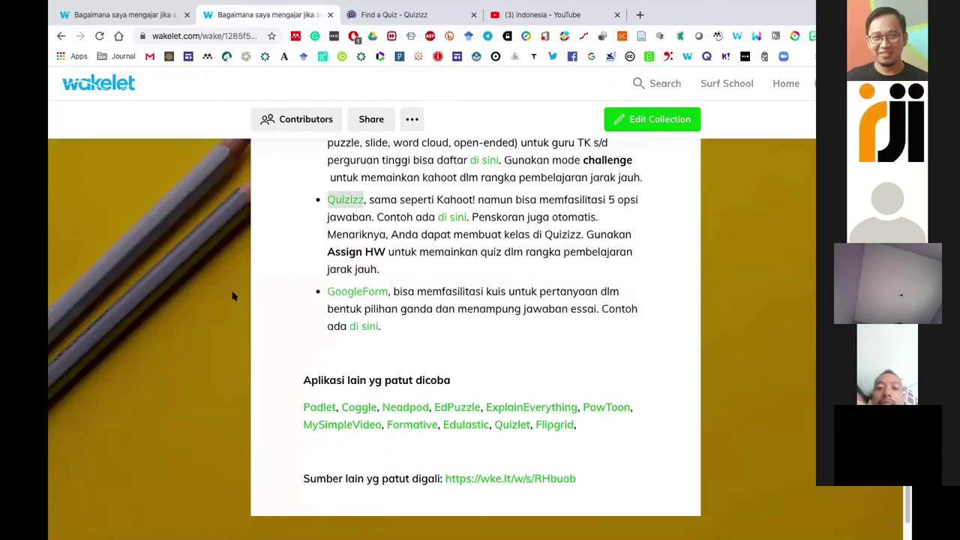
click(369, 295)
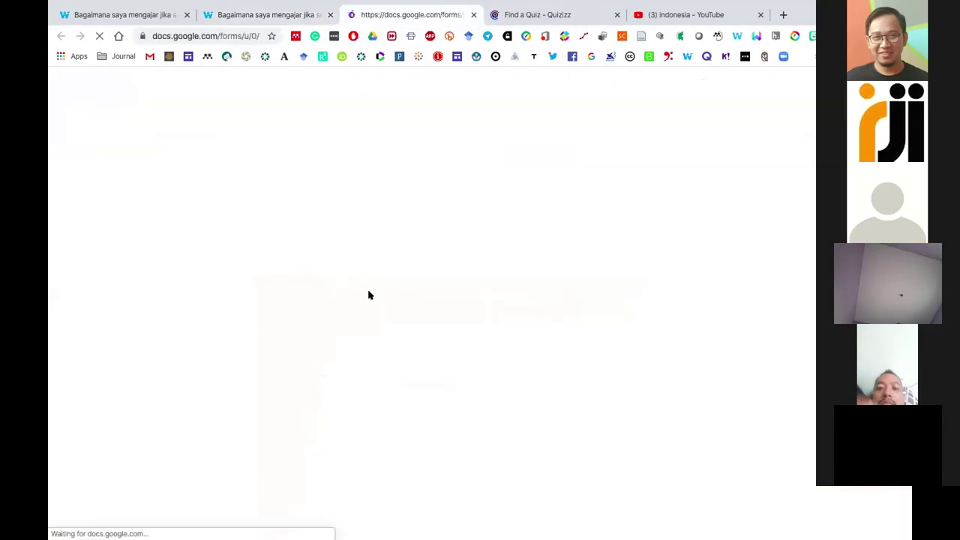
click(616, 14)
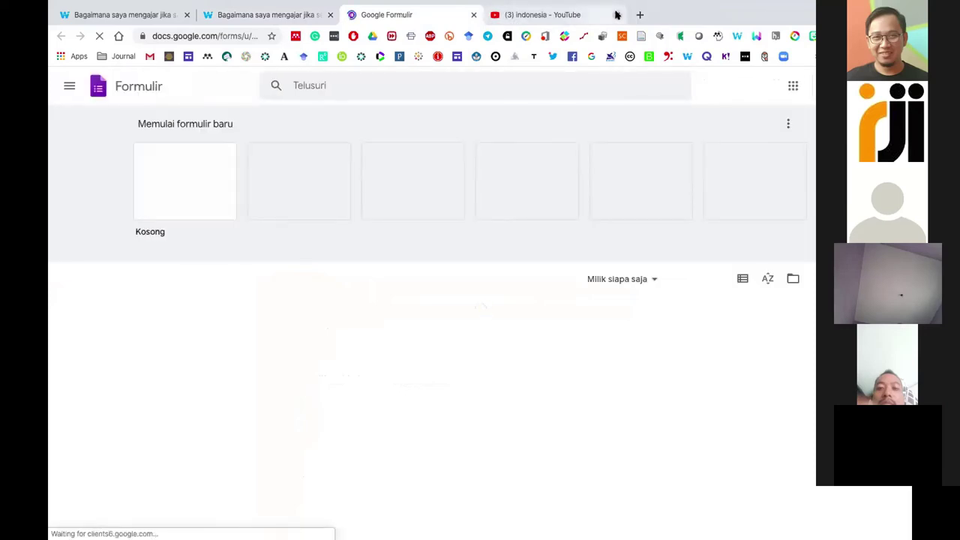
click(616, 14)
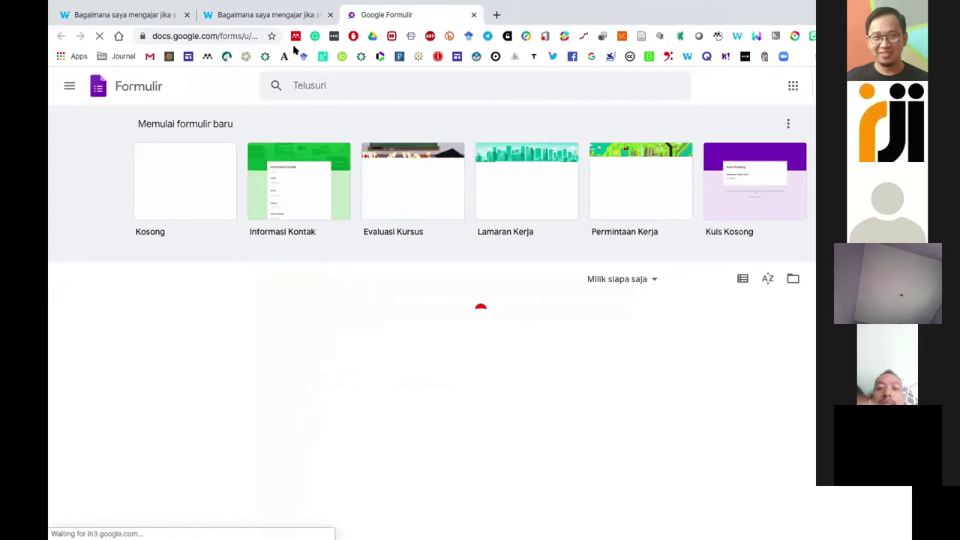
click(257, 12)
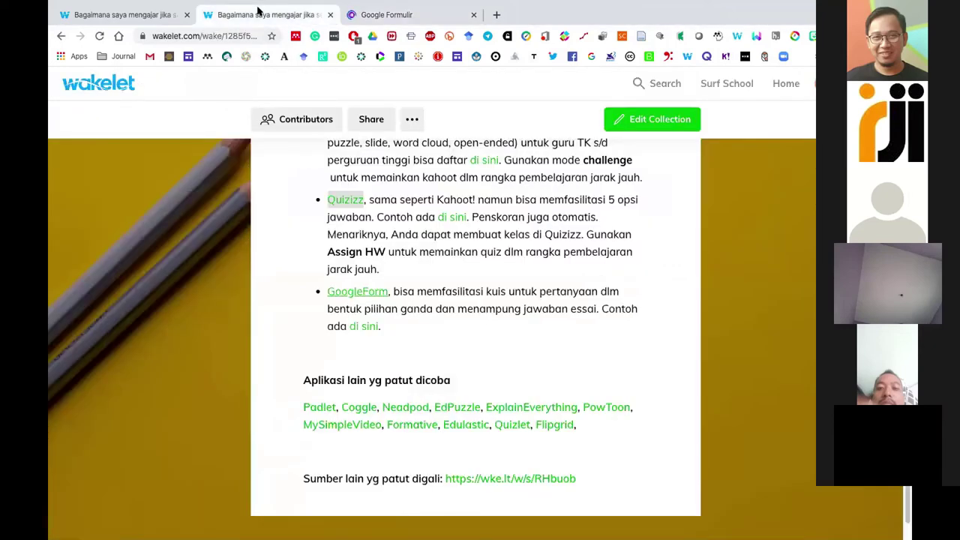
- Open the Google Forms example linked on the Wakelet page and examine its identity fields, choice questions and essay question
click(363, 327)
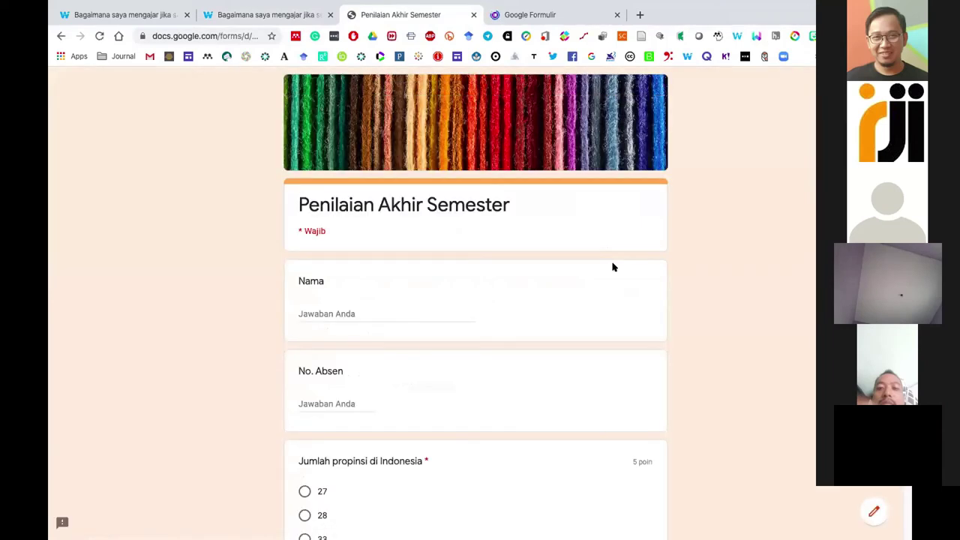
scroll(612, 267, down, 2)
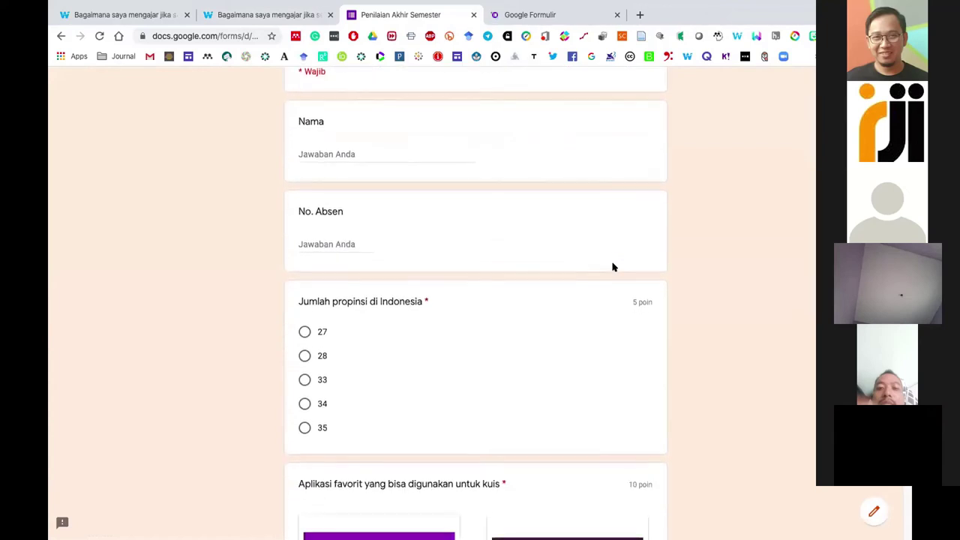
scroll(612, 267, down, 1)
scroll(612, 267, up, 3)
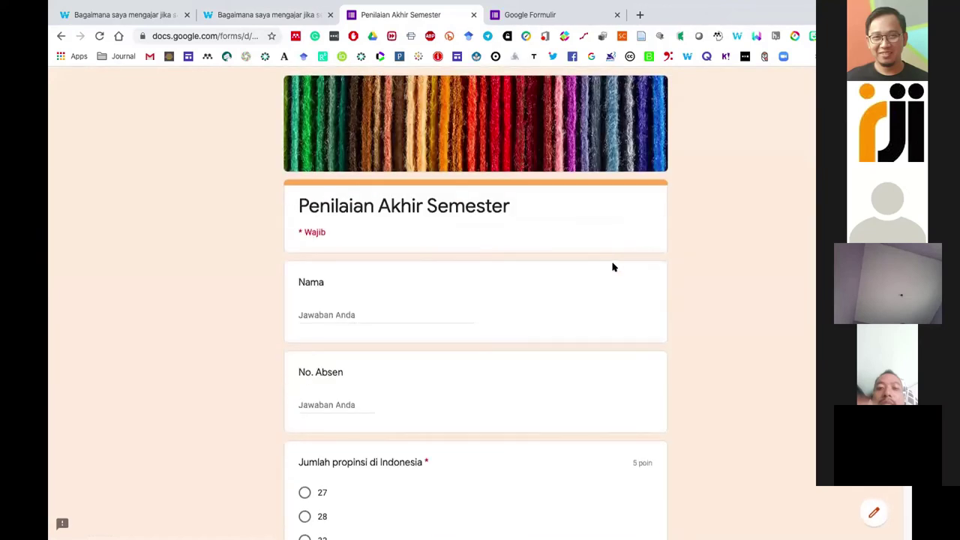
scroll(613, 267, down, 1)
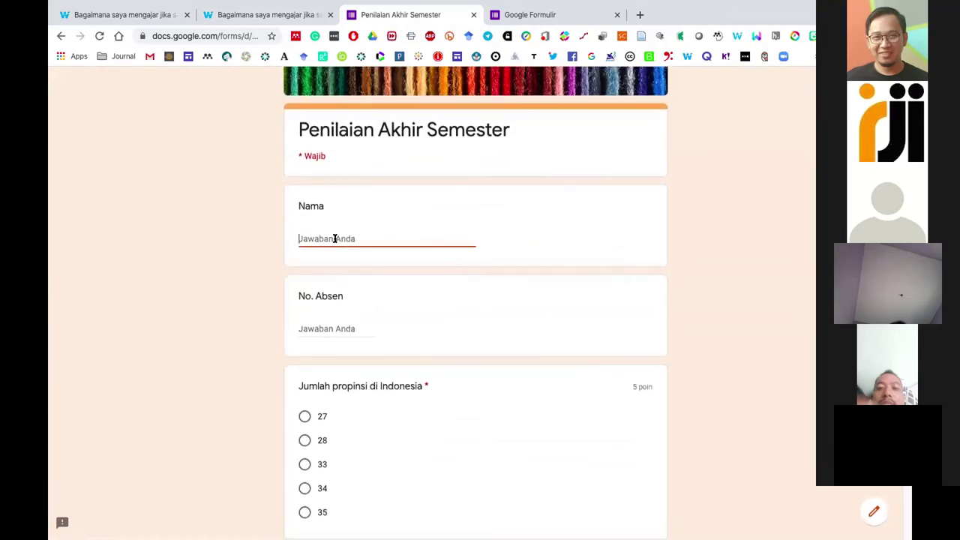
scroll(335, 239, down, 3)
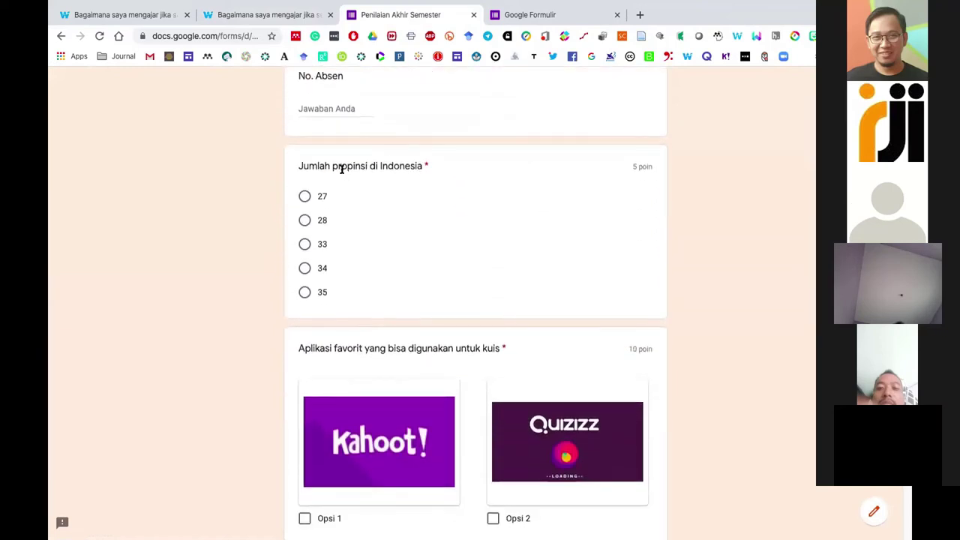
scroll(332, 199, down, 2)
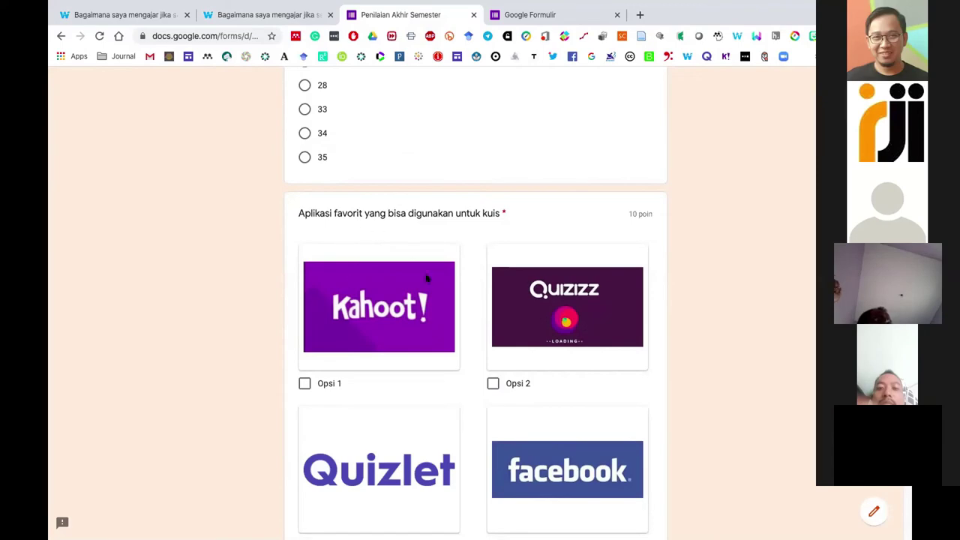
scroll(484, 326, down, 3)
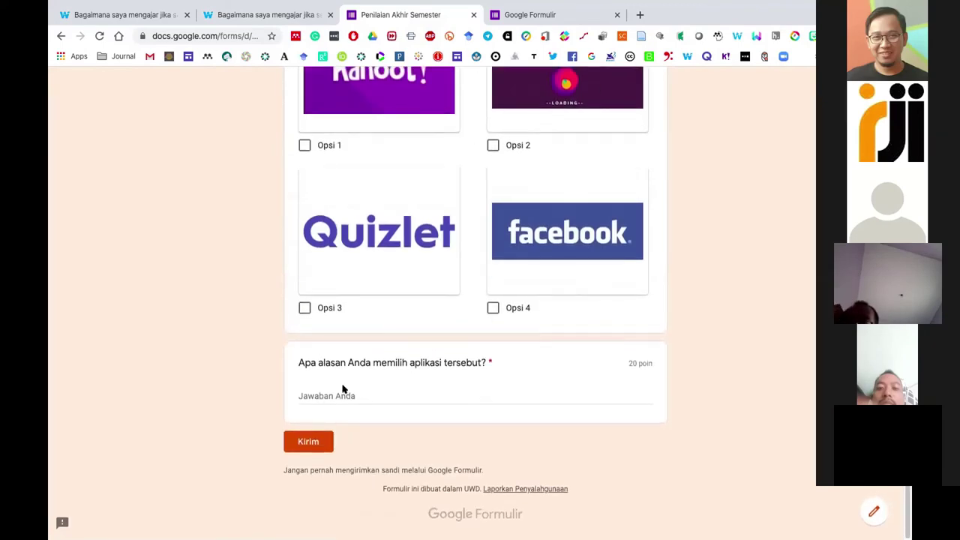
scroll(342, 389, up, 10)
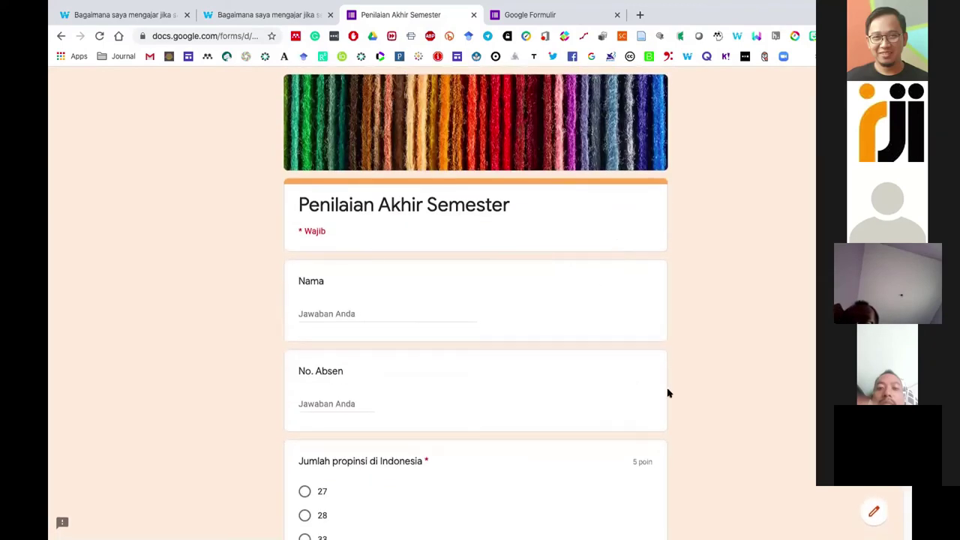
- Switch the Penilaian Akhir Semester form from the respondent view to its editor, agreeing to leave the page
click(874, 512)
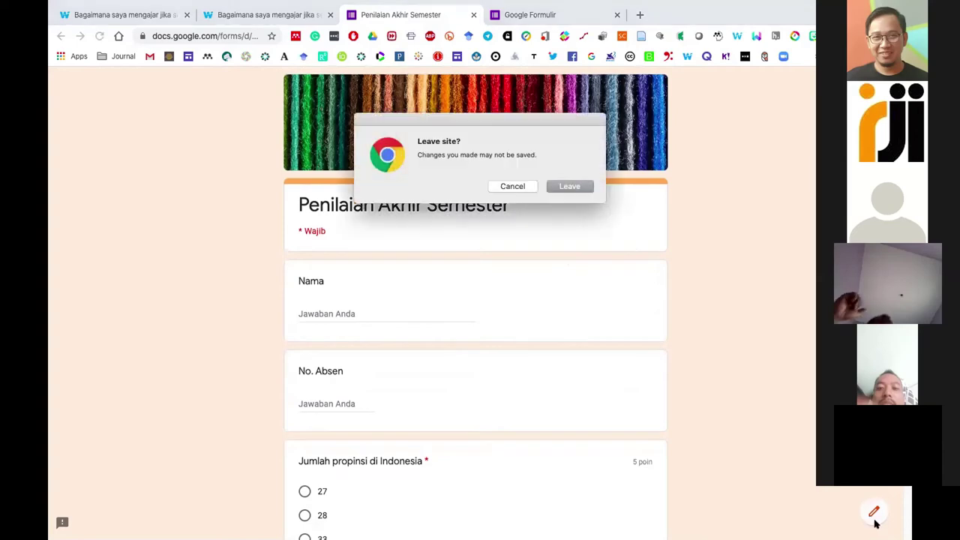
click(513, 187)
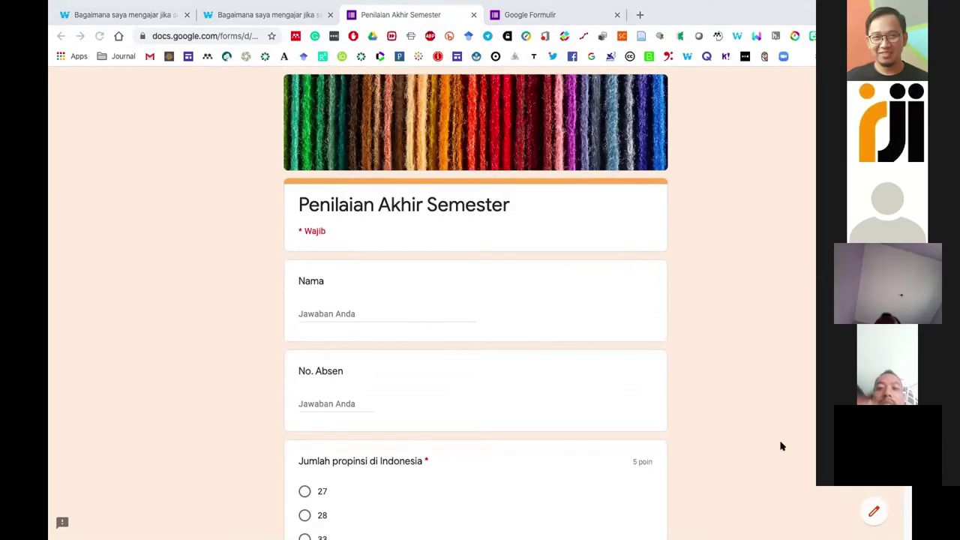
scroll(784, 451, down, 5)
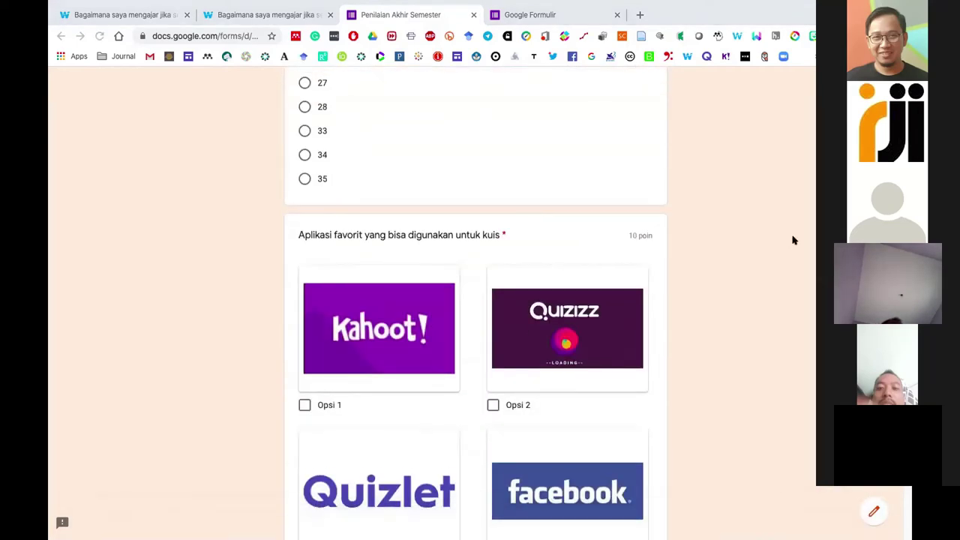
scroll(793, 240, up, 4)
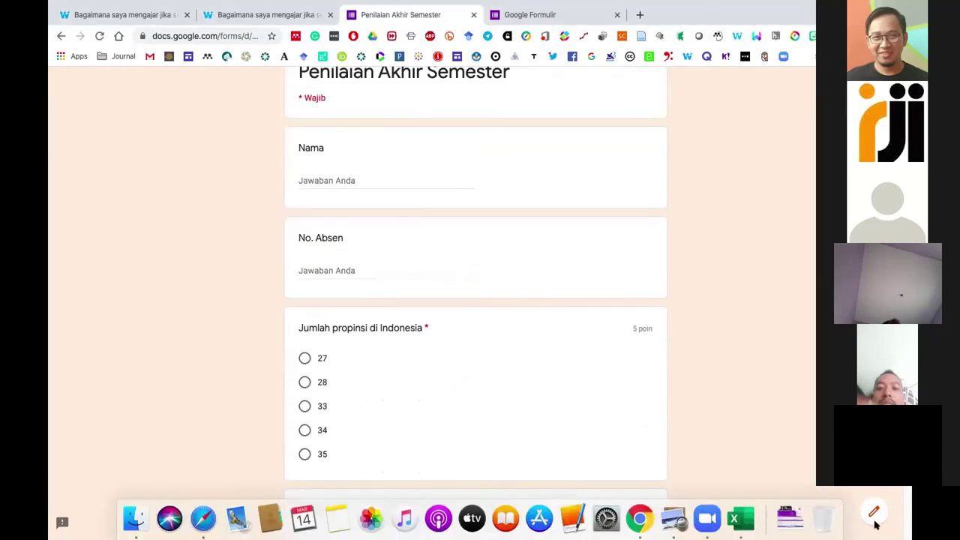
scroll(765, 219, up, 3)
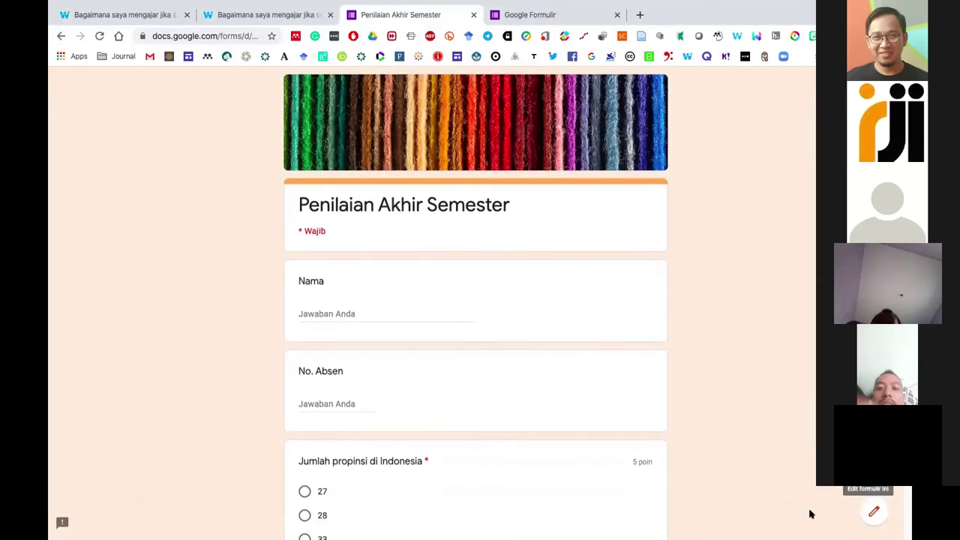
click(875, 514)
click(574, 187)
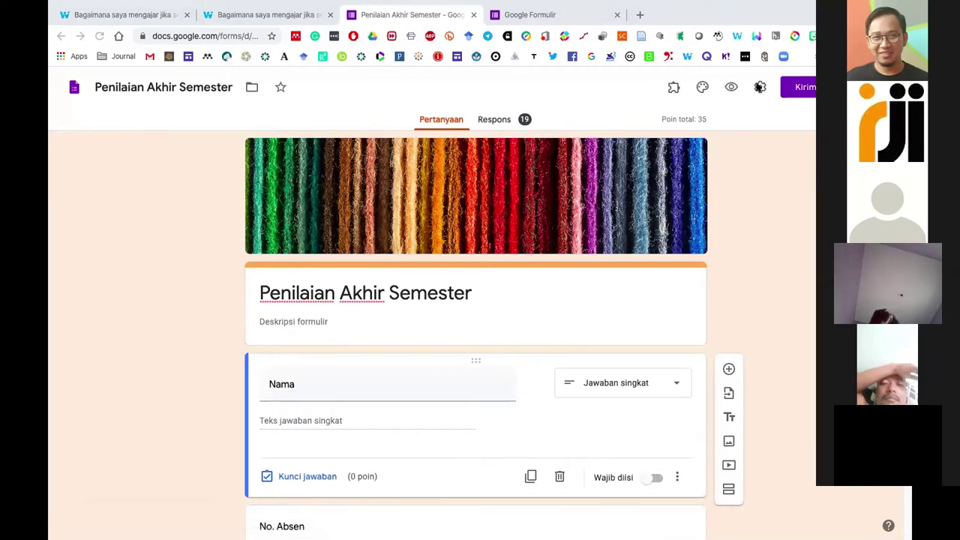
- Show the form's quiz settings, keep "Jadikan ini sebagai kuis" turned on, and save the settings
click(760, 87)
click(590, 147)
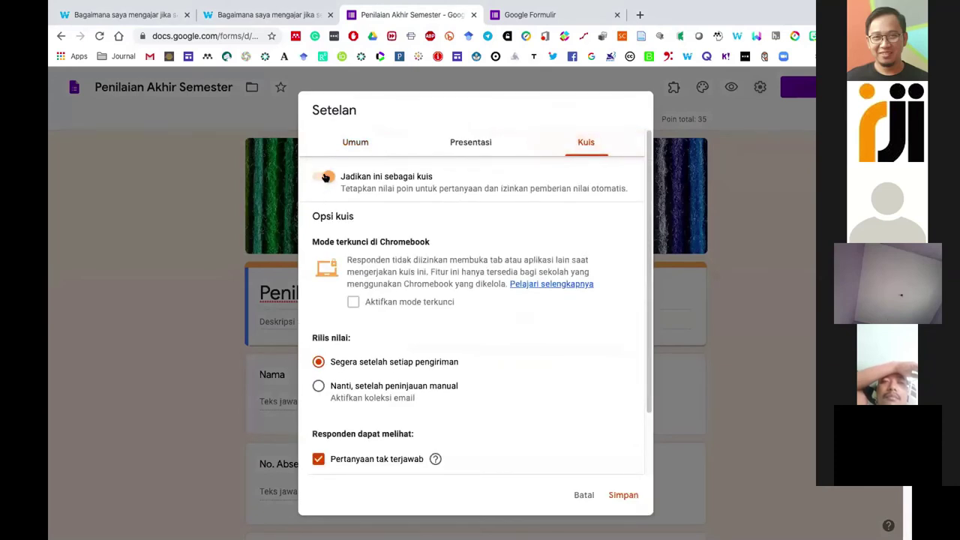
click(325, 178)
click(347, 175)
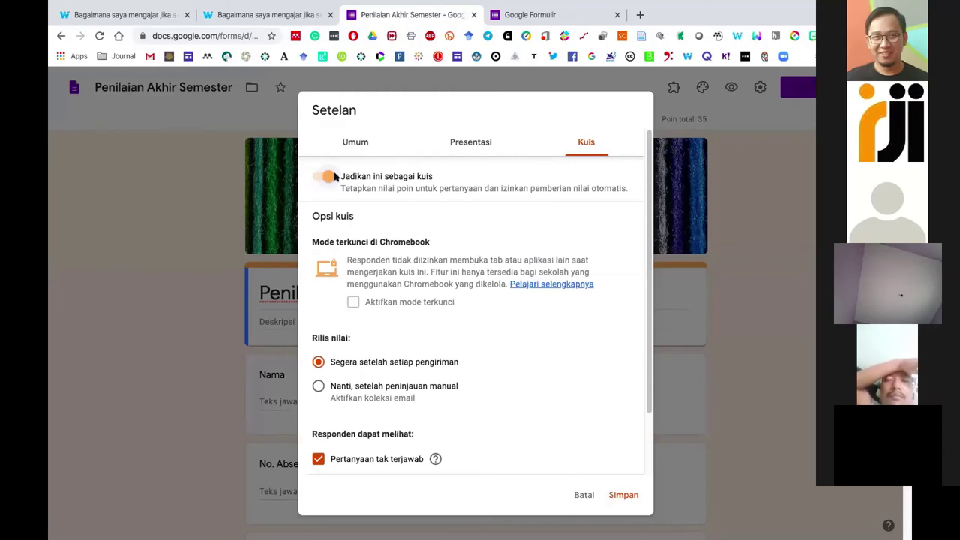
click(620, 495)
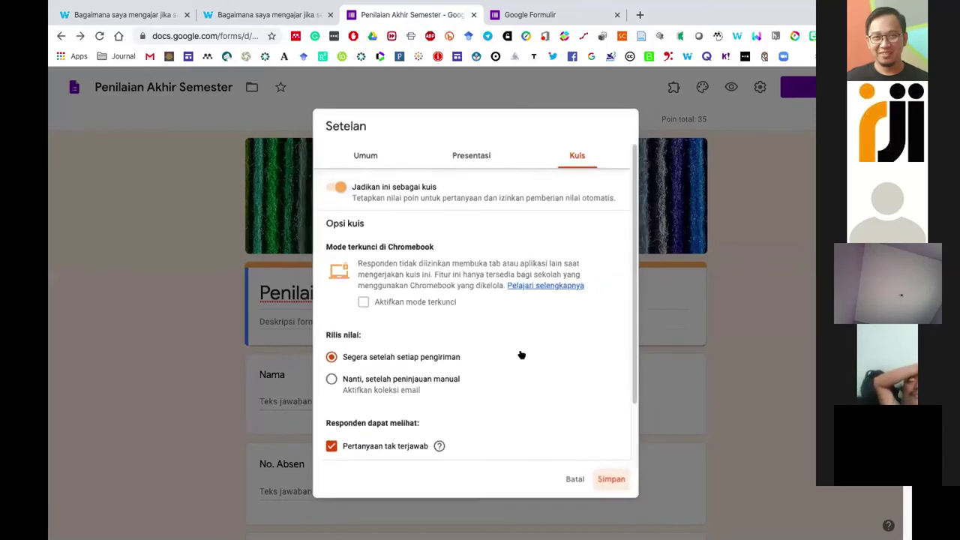
- In the answer key of the "Jumlah propinsi di Indonesia" question, try 33, mark 34 as the correct answer, and set the score to 15 points
scroll(522, 351, down, 10)
scroll(523, 351, up, 1)
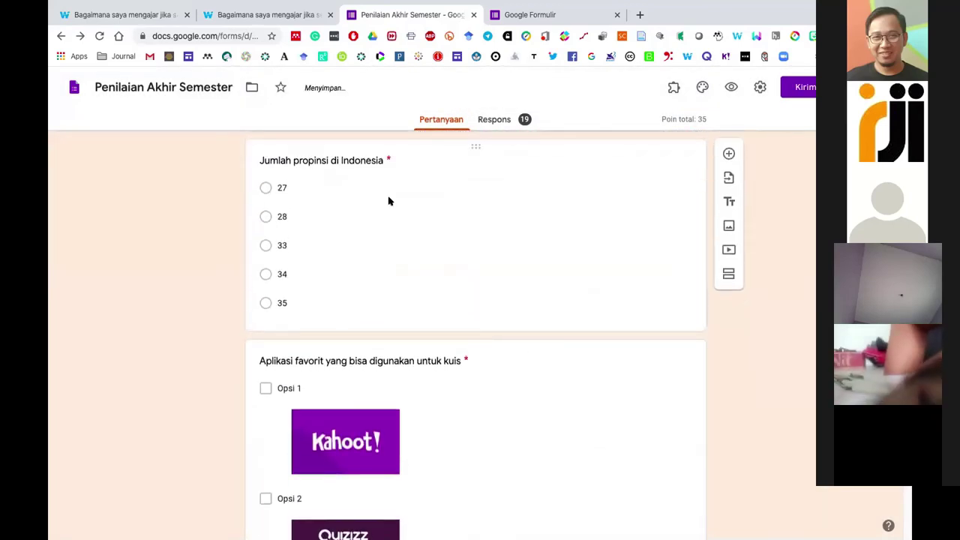
scroll(382, 200, up, 1)
click(333, 207)
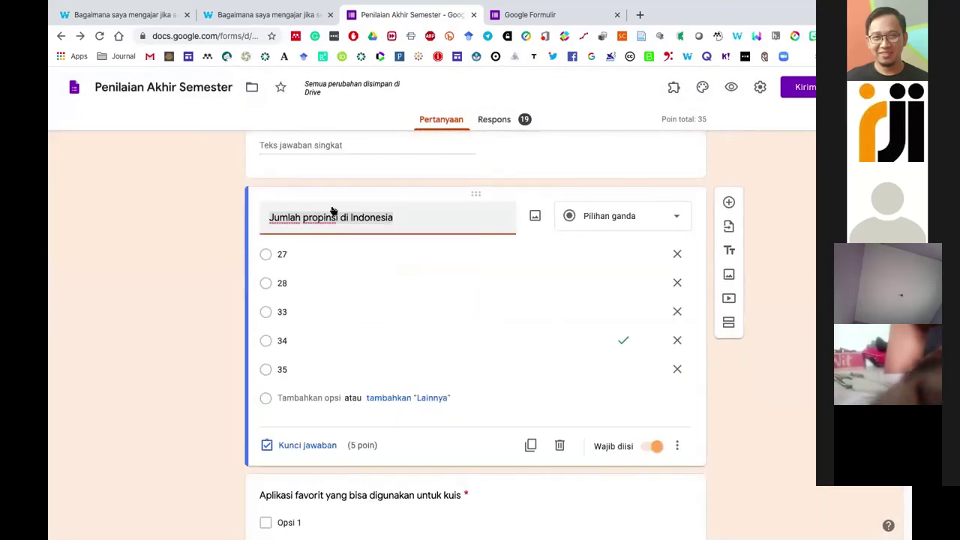
click(309, 444)
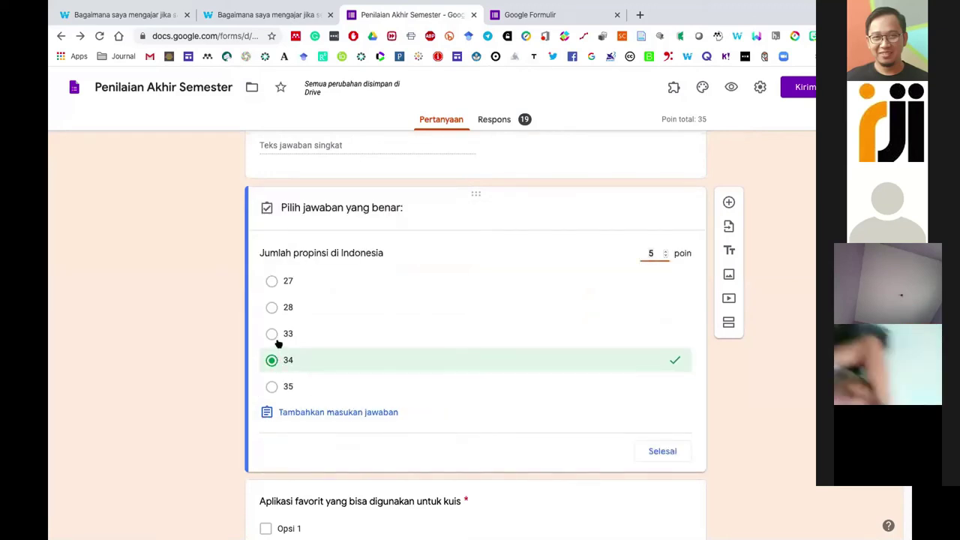
click(272, 335)
click(273, 360)
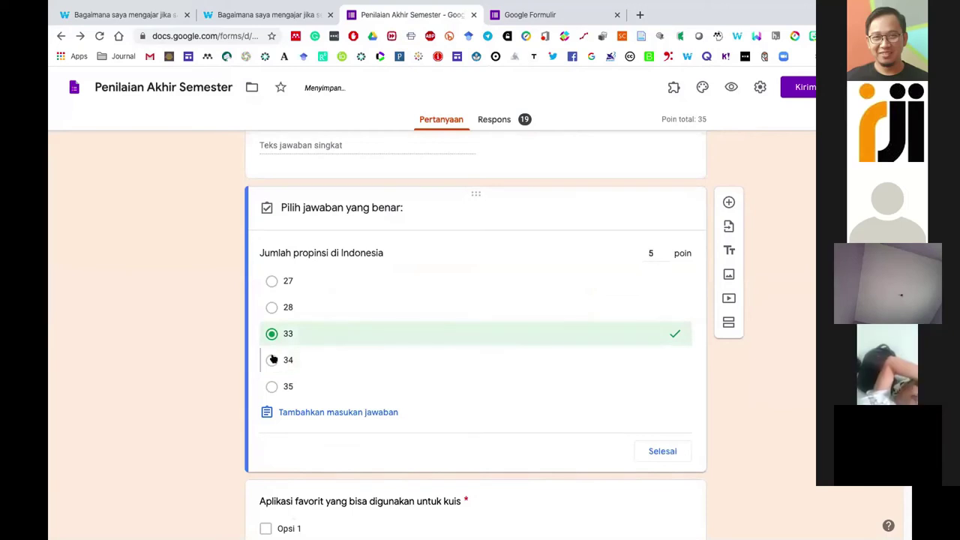
click(272, 360)
click(272, 335)
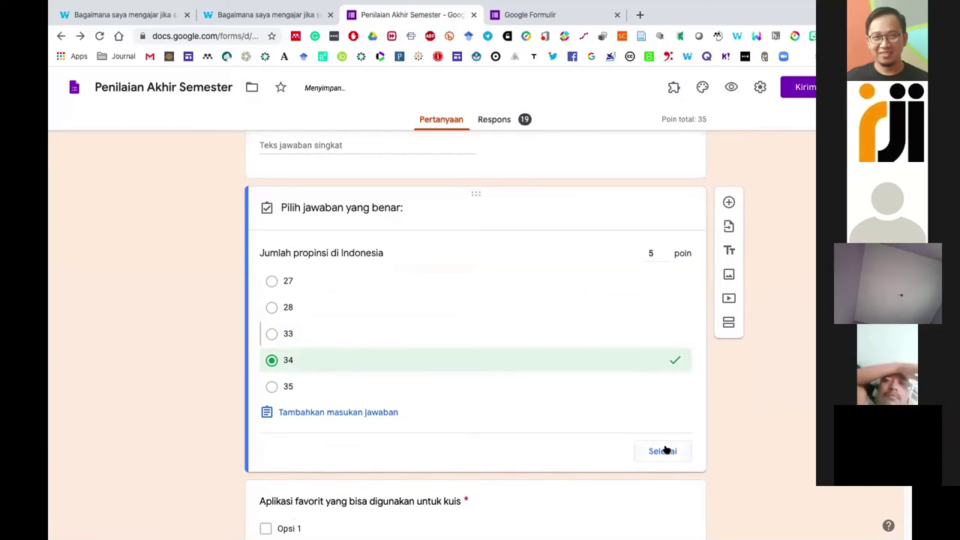
click(663, 450)
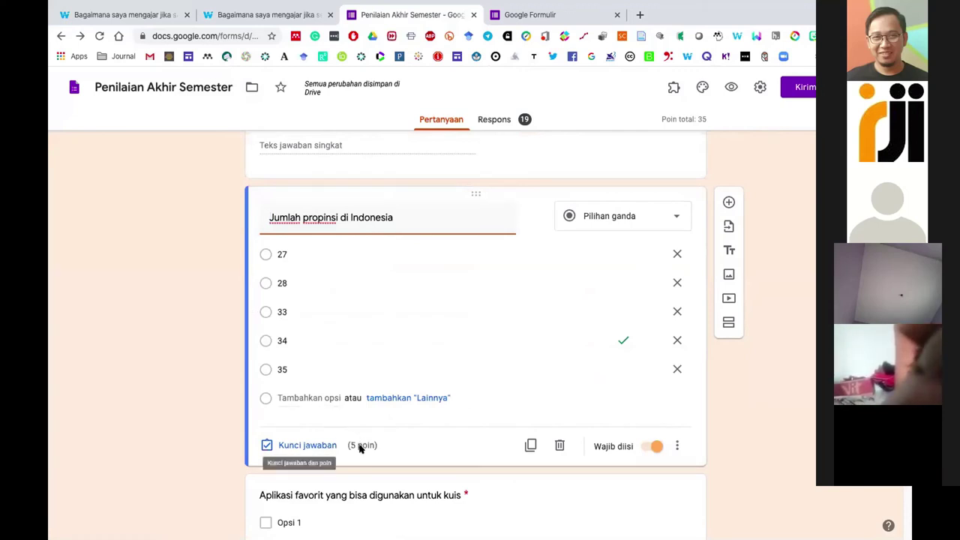
click(300, 445)
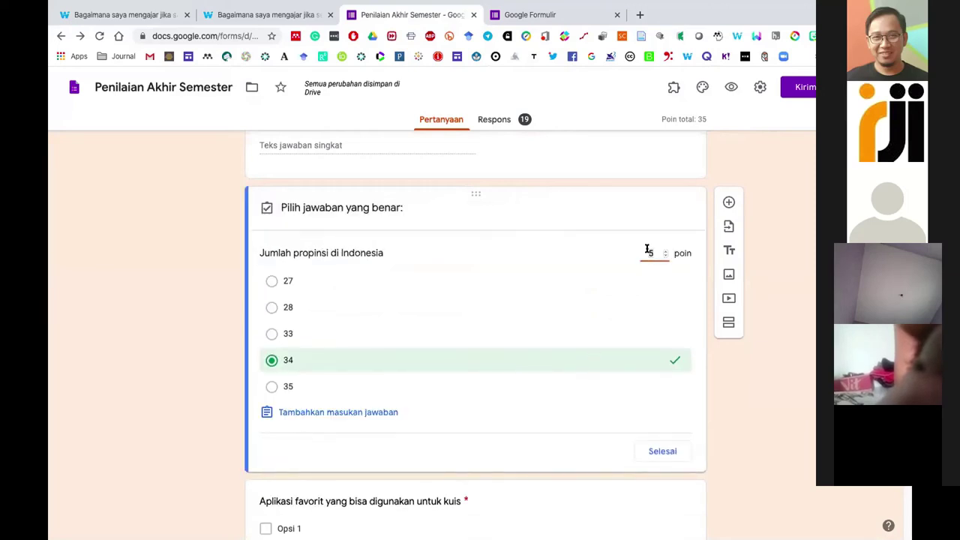
click(662, 451)
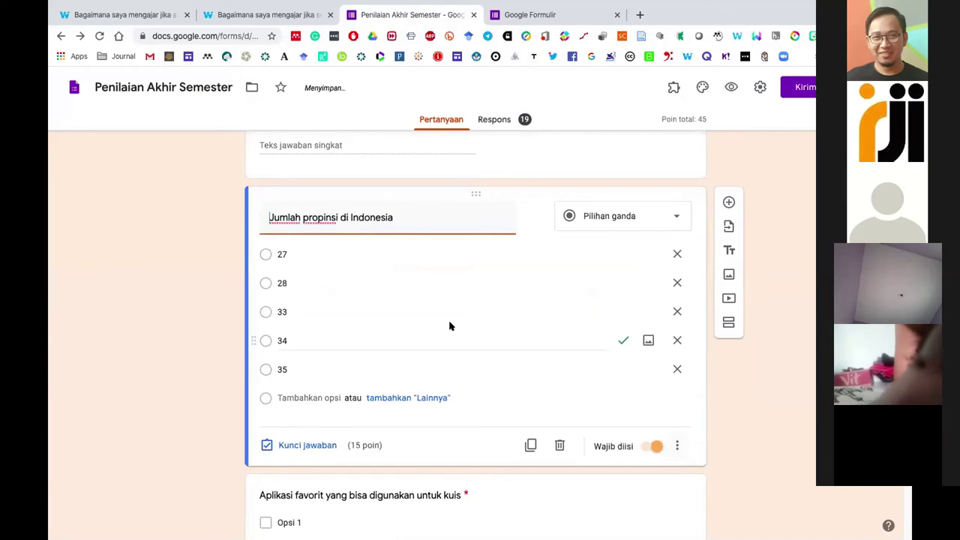
- Revisit the quiz settings, save them without changes, and look over the provinces question and the favourite quiz app question
click(760, 87)
click(586, 143)
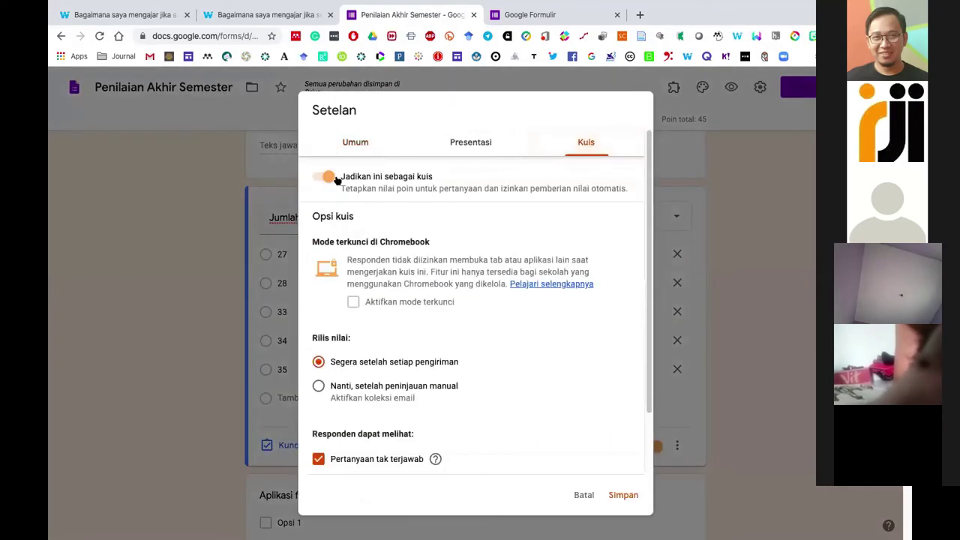
click(623, 495)
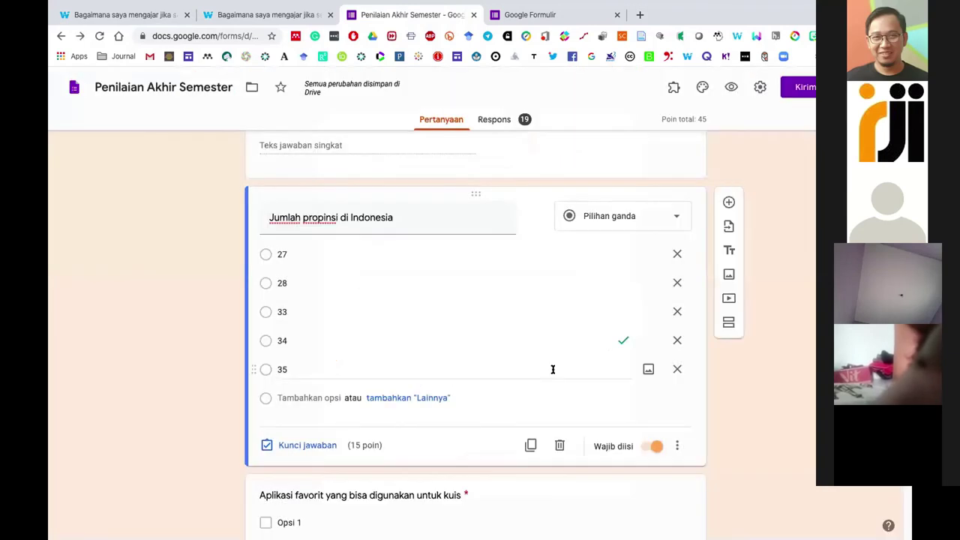
scroll(510, 330, down, 2)
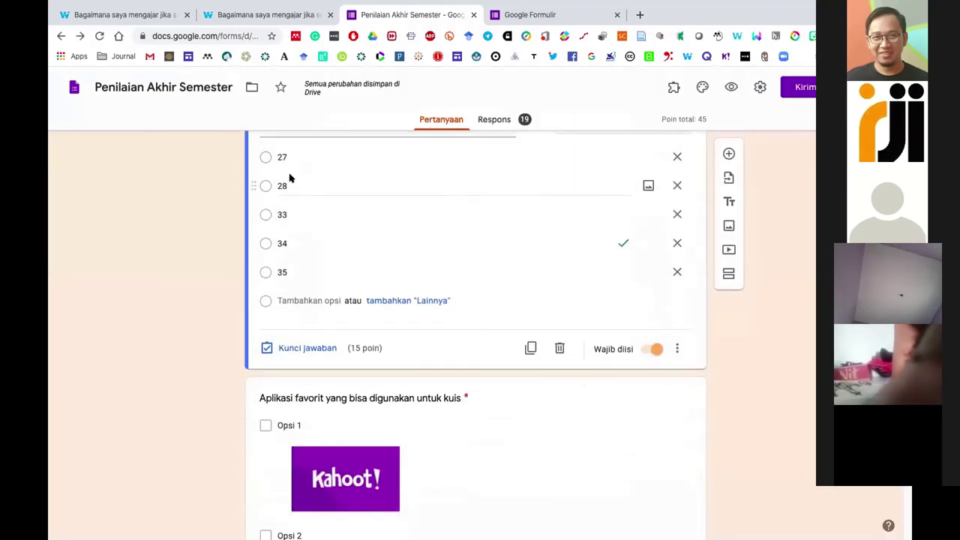
scroll(276, 240, up, 1)
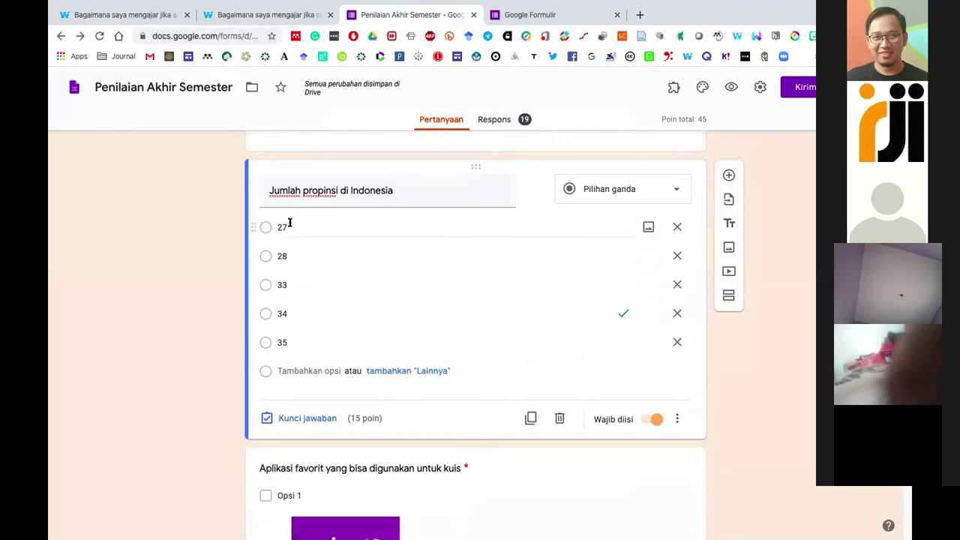
scroll(320, 322, down, 4)
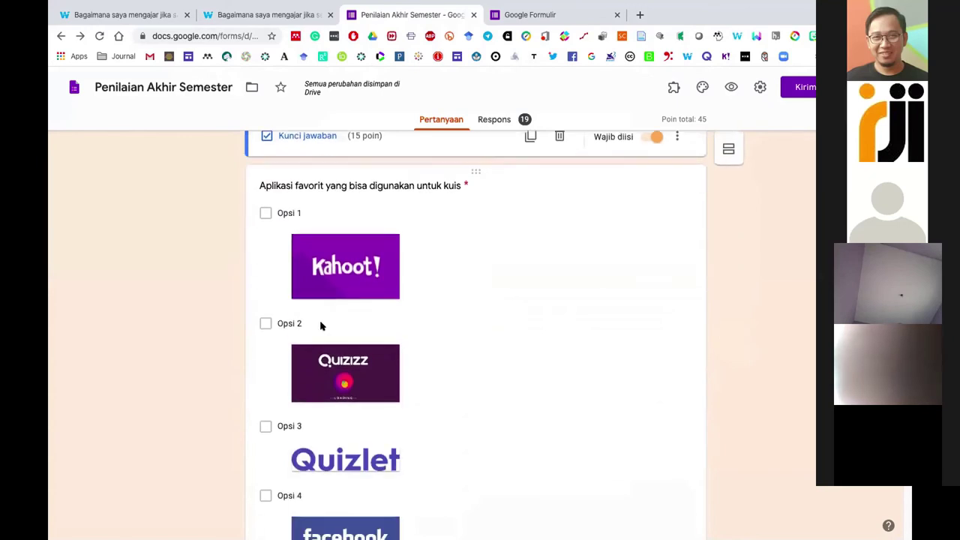
- Select the paragraph question "Apa alasan Anda memilih aplikasi tersebut?" and look over the form's questions and their answer types
scroll(320, 322, down, 2)
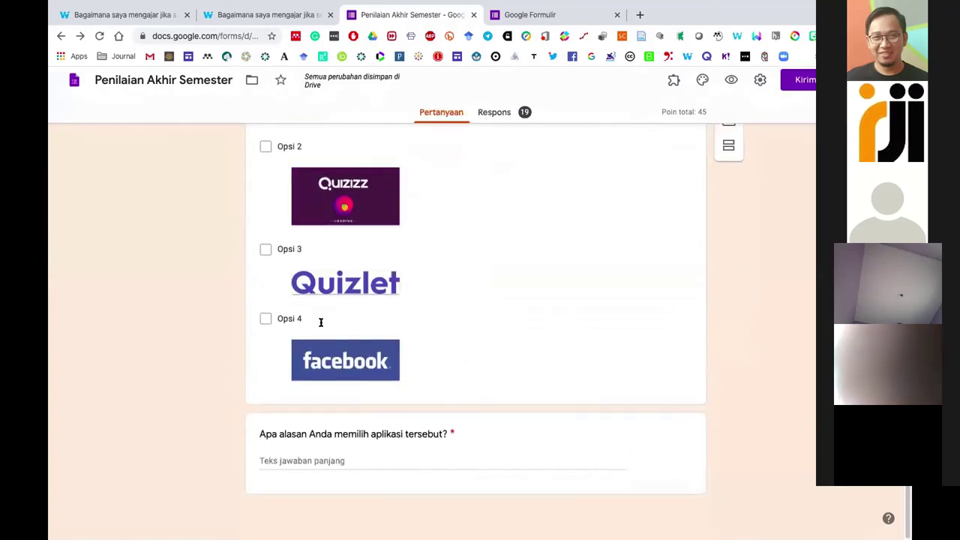
click(328, 439)
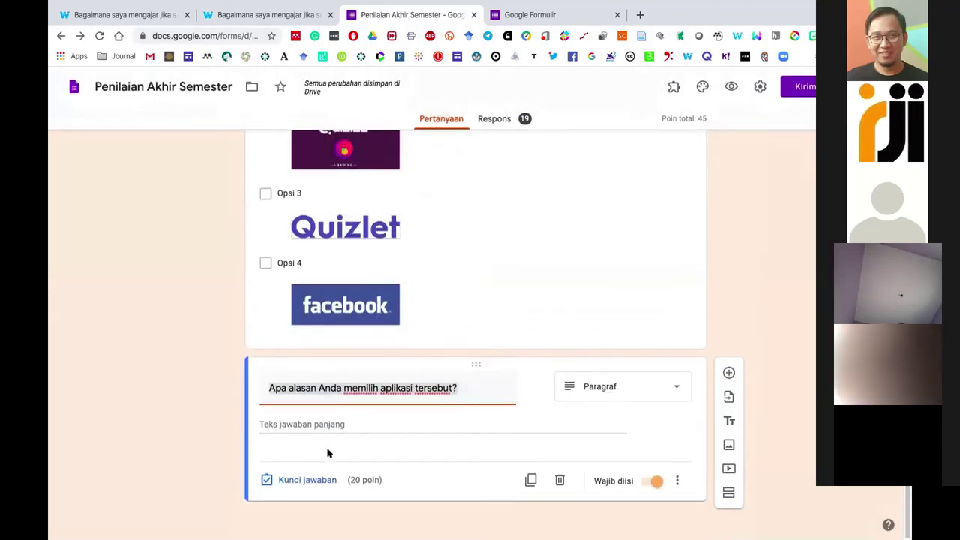
click(320, 426)
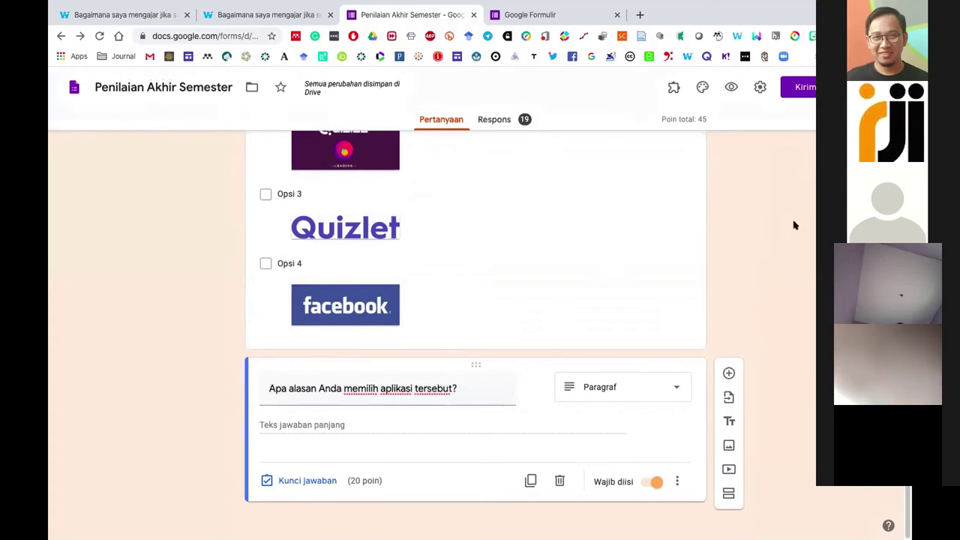
scroll(795, 225, up, 10)
scroll(795, 225, down, 4)
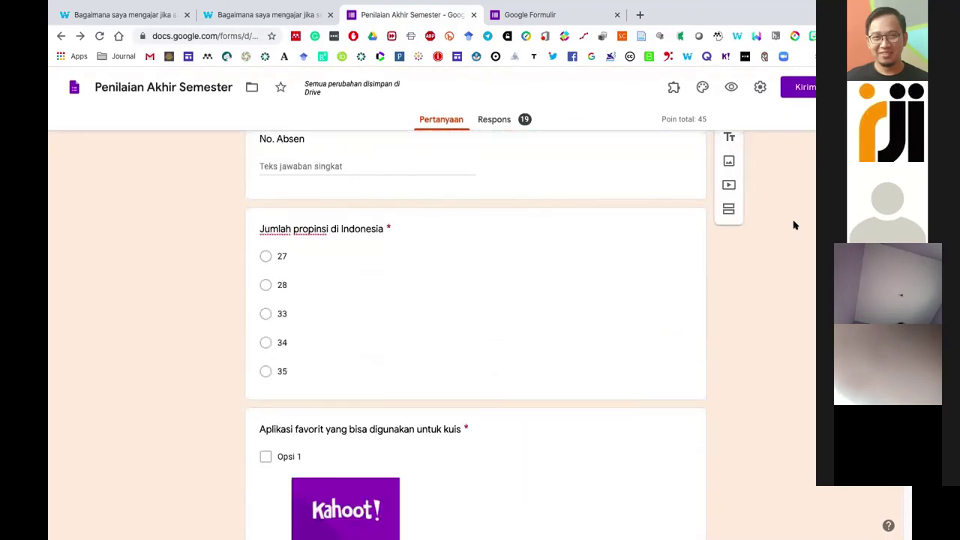
scroll(794, 224, down, 6)
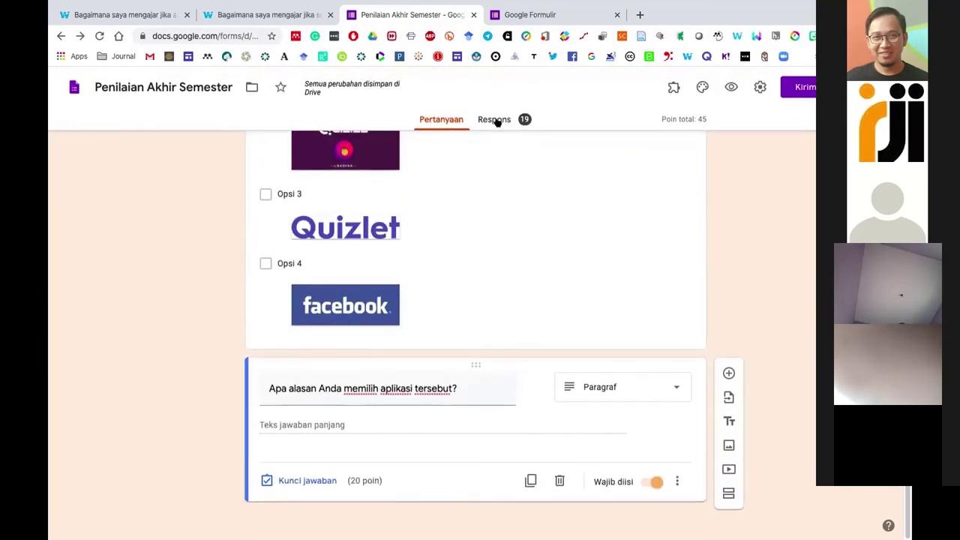
scroll(450, 258, up, 10)
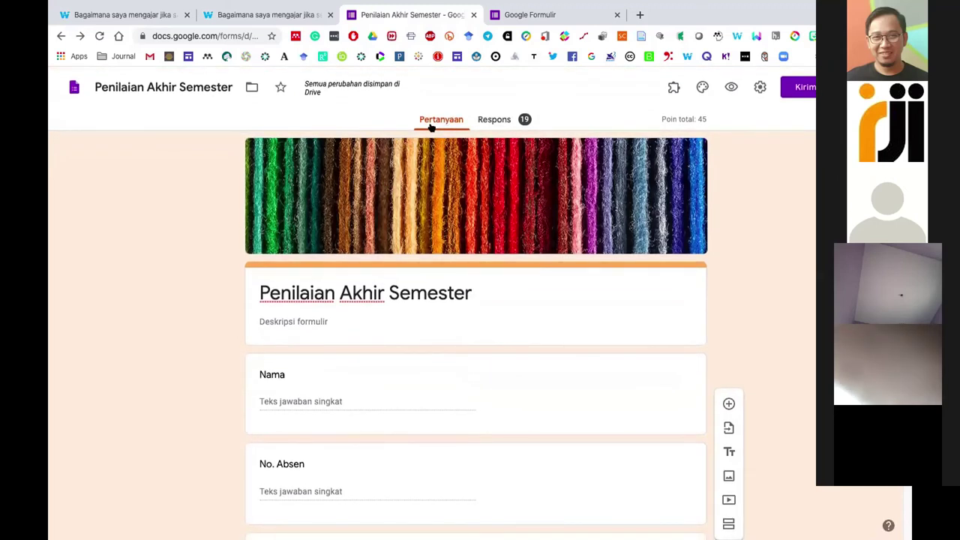
- Show the form's response summary, view the collected answers in the linked spreadsheet, and return to the summary
click(491, 121)
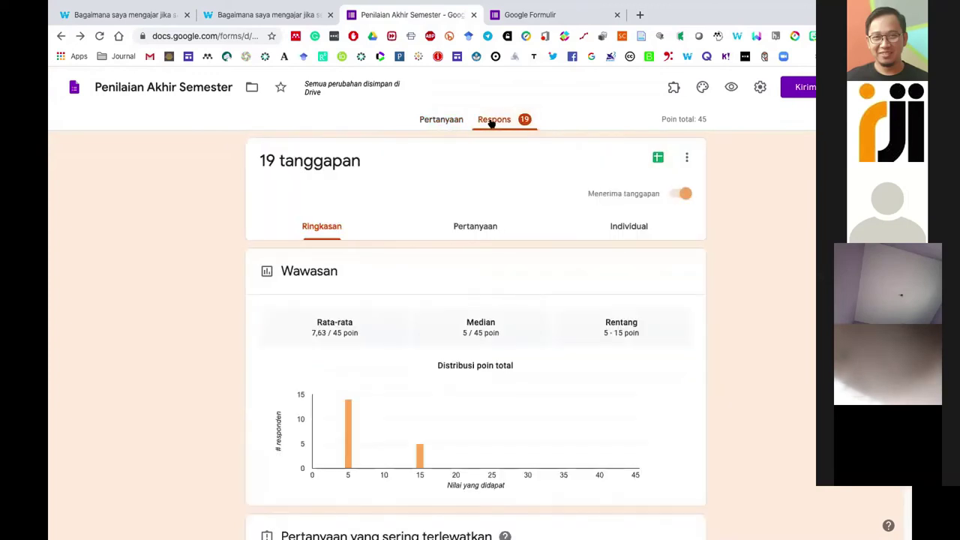
click(657, 158)
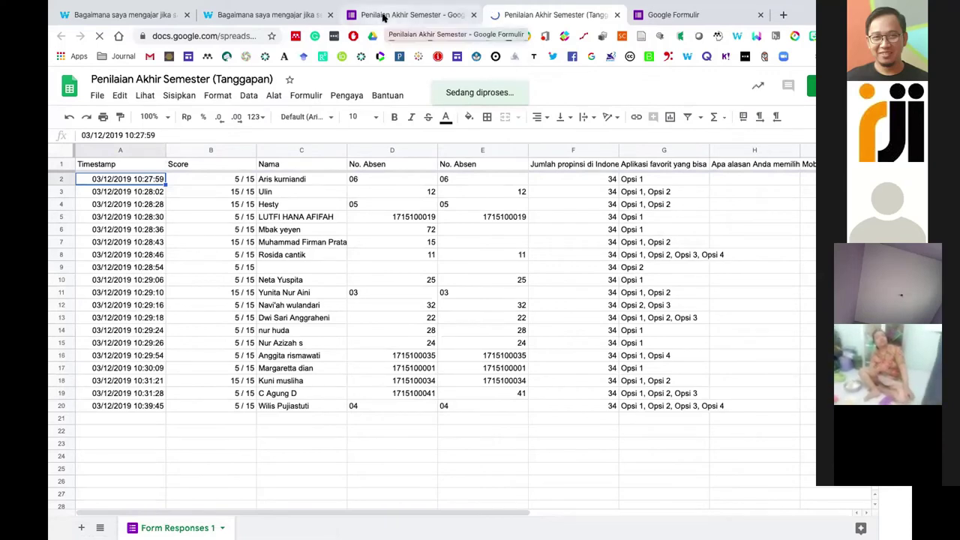
click(384, 15)
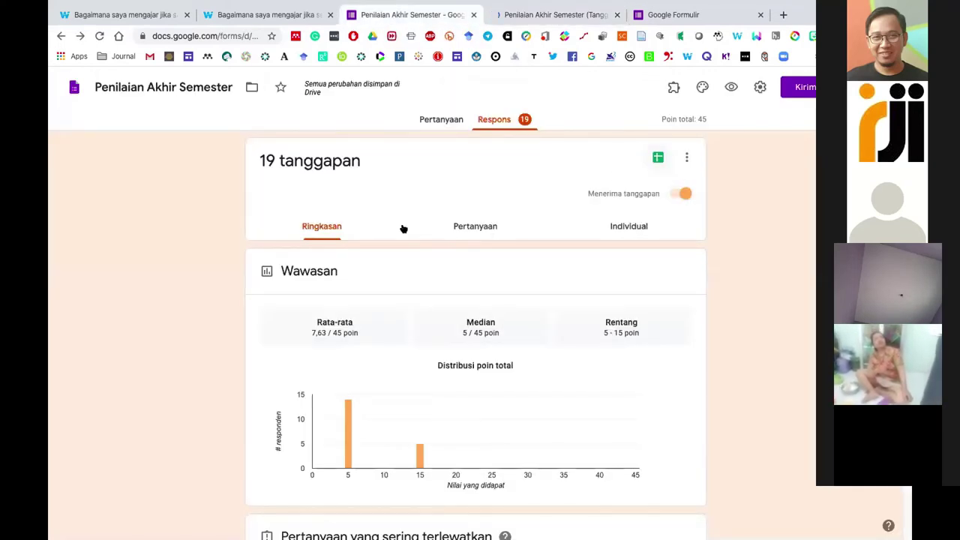
scroll(403, 229, down, 4)
scroll(510, 124, up, 5)
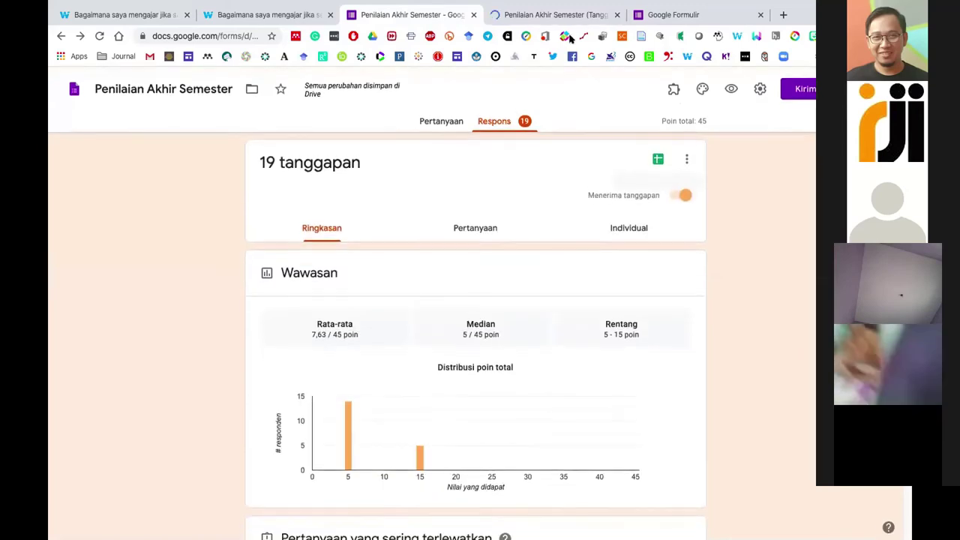
click(589, 16)
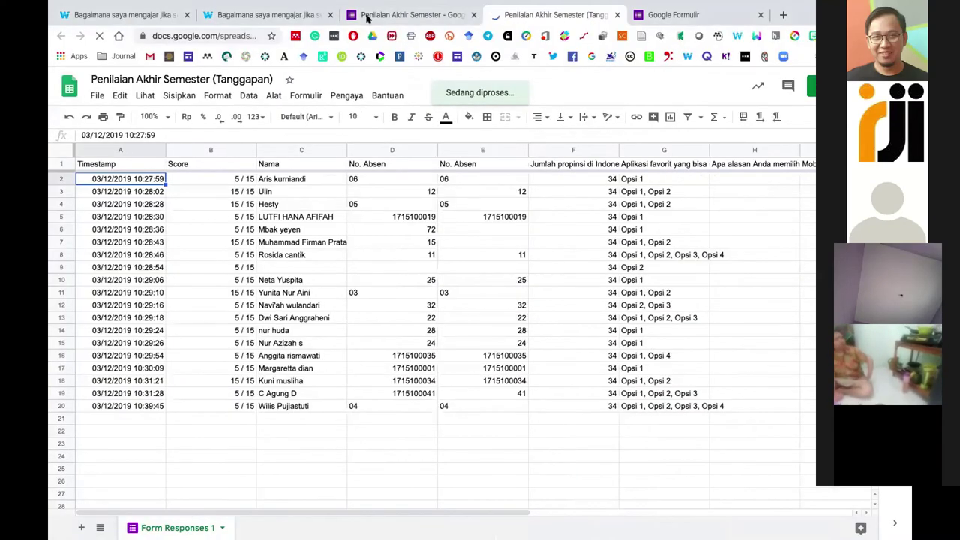
click(367, 16)
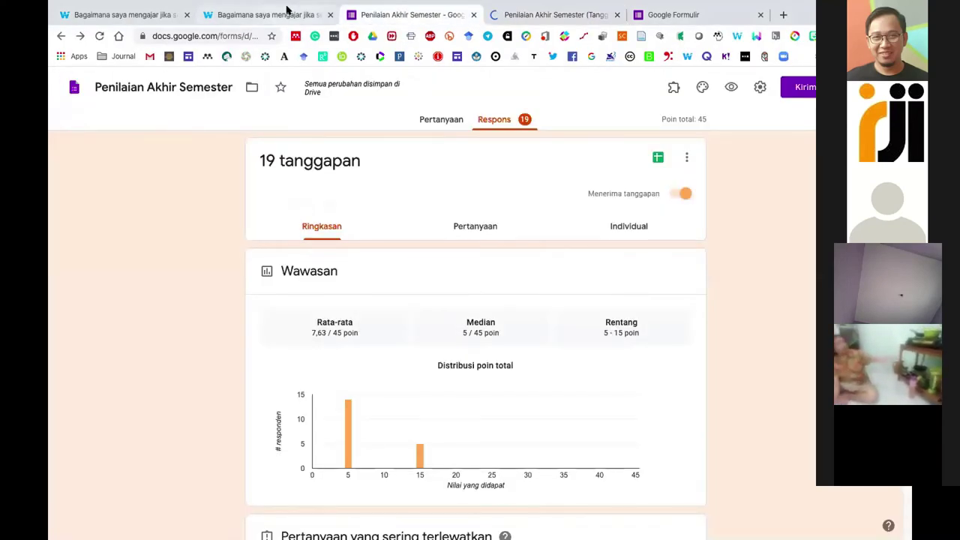
- Return to the Wakelet collection and review its quiz and assessment section through the "Aplikasi lain yg patut dicoba" list
click(288, 11)
scroll(279, 297, down, 2)
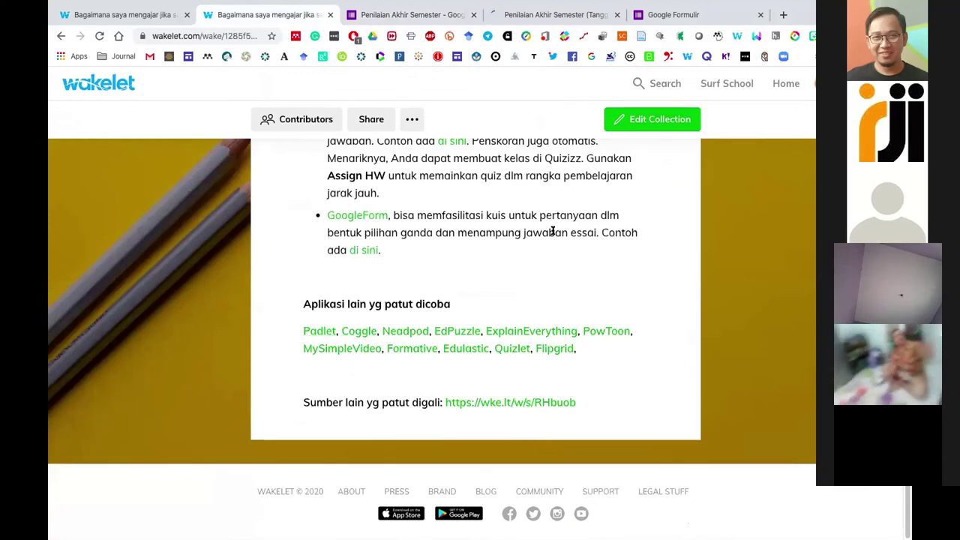
scroll(552, 231, up, 3)
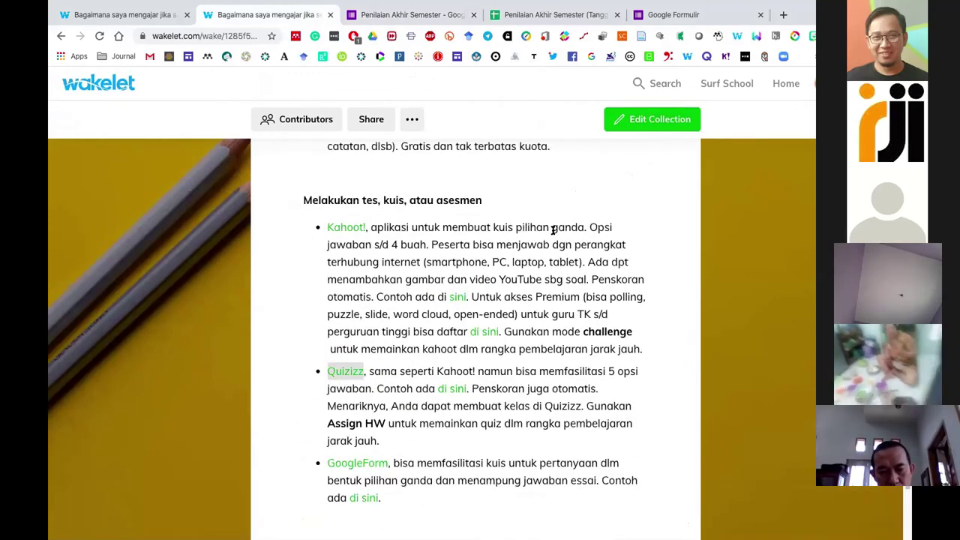
scroll(553, 230, up, 1)
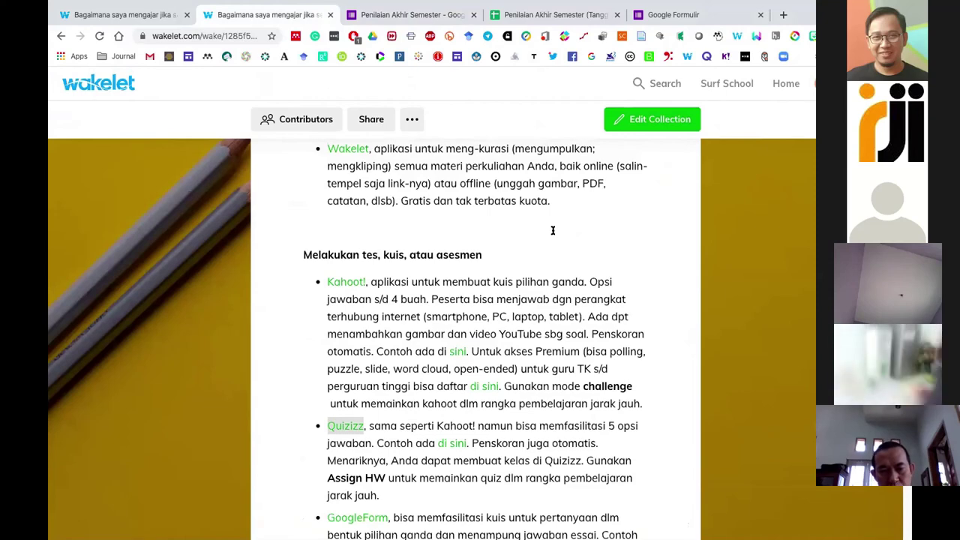
scroll(553, 231, down, 3)
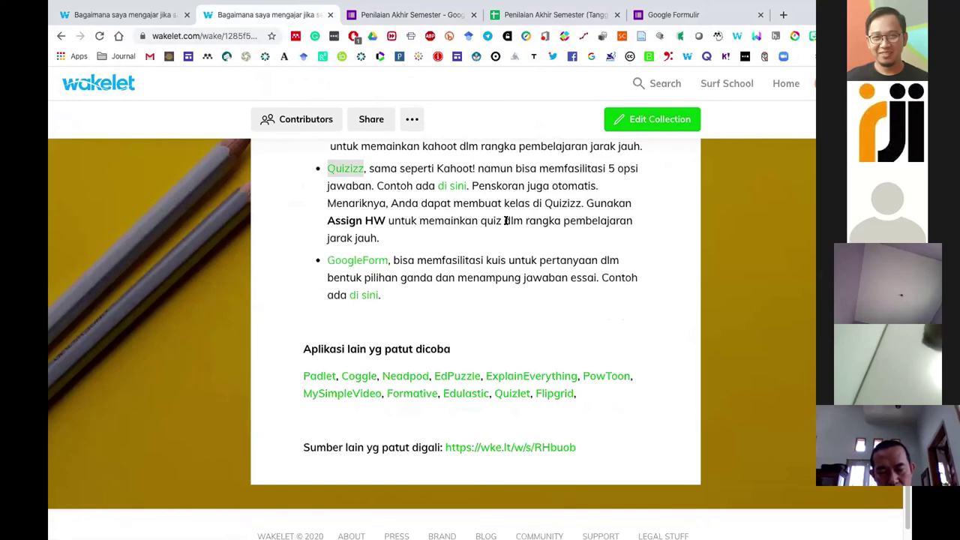
scroll(507, 220, up, 8)
scroll(508, 223, down, 3)
scroll(506, 223, down, 4)
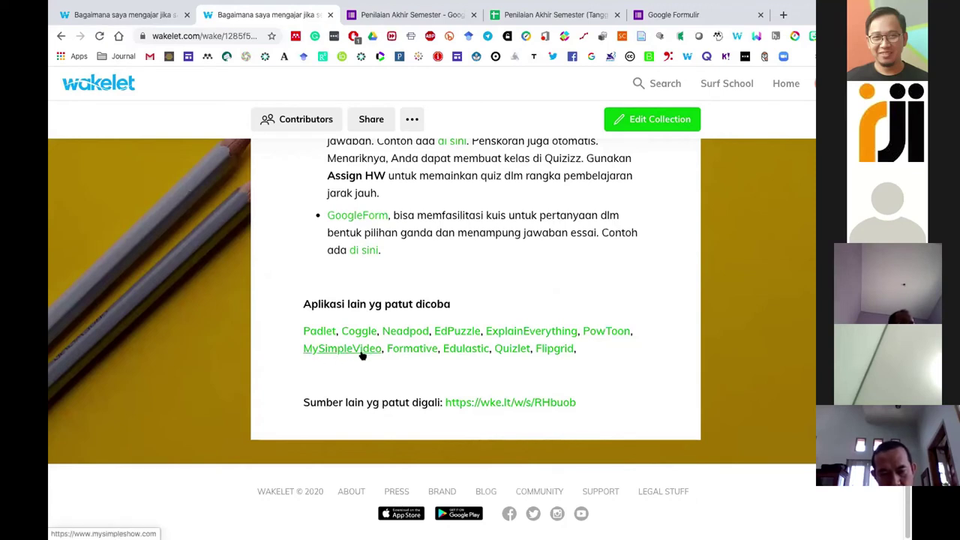
- Open the Formative and Edulastic links from the list of other apps in separate new tabs
right_click(412, 349)
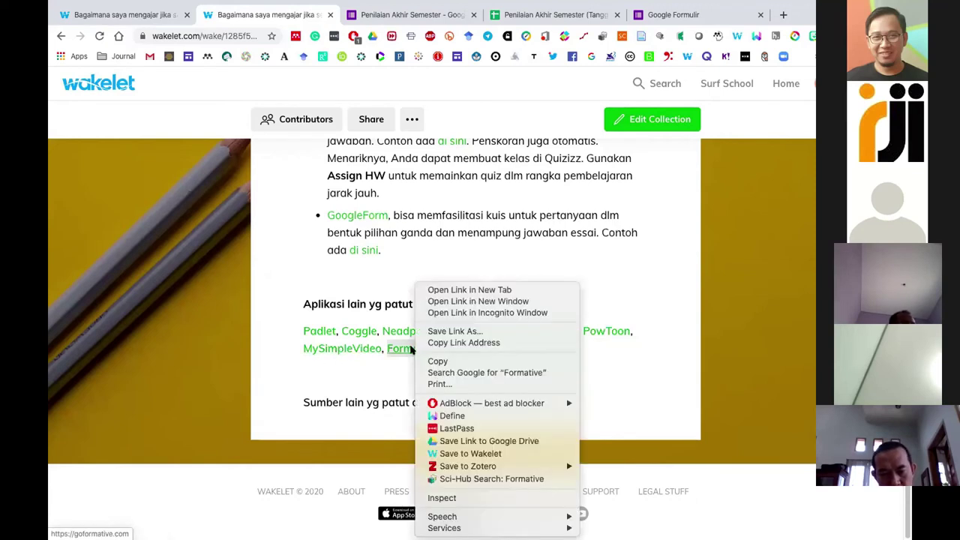
click(459, 290)
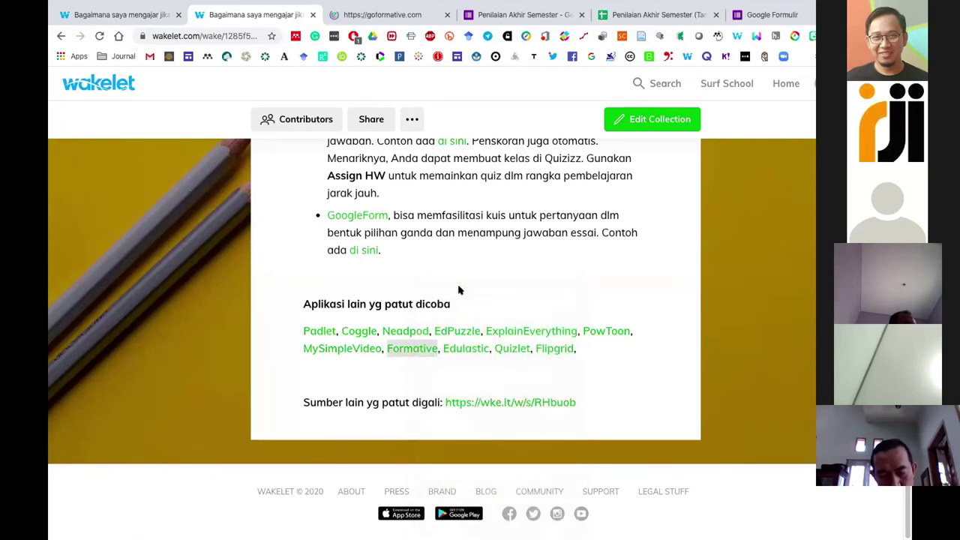
right_click(463, 353)
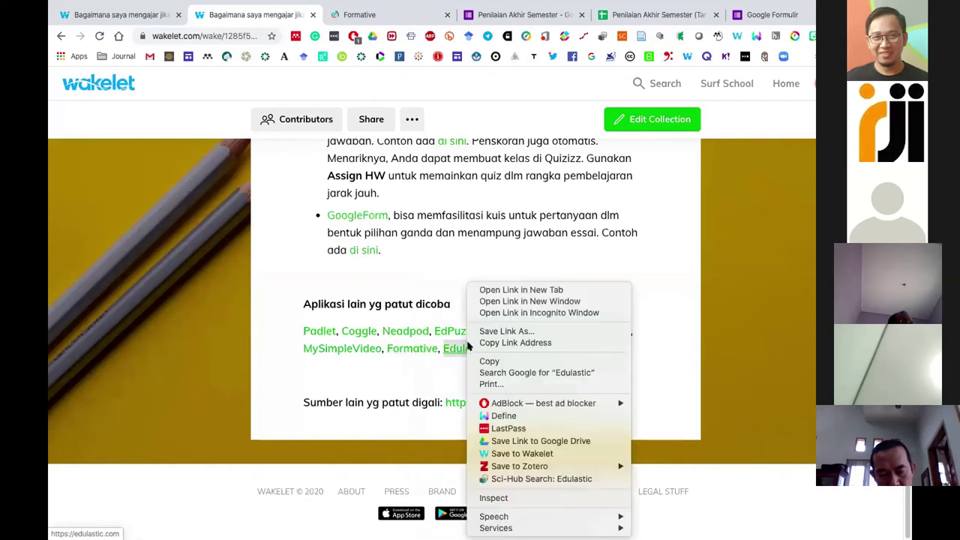
click(500, 289)
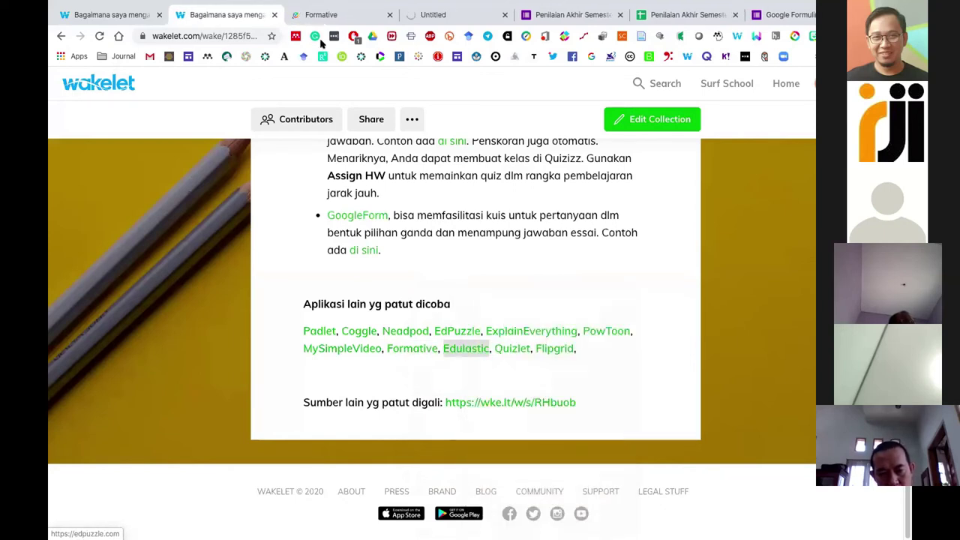
- Examine the "Upload or Build From Scratch" demonstration on the Formative website
click(324, 15)
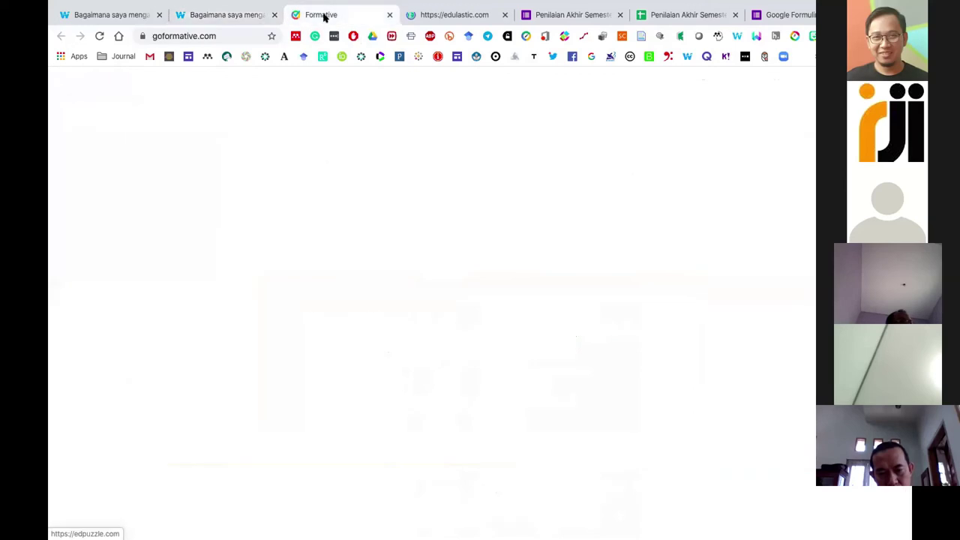
scroll(377, 279, down, 3)
scroll(377, 280, down, 5)
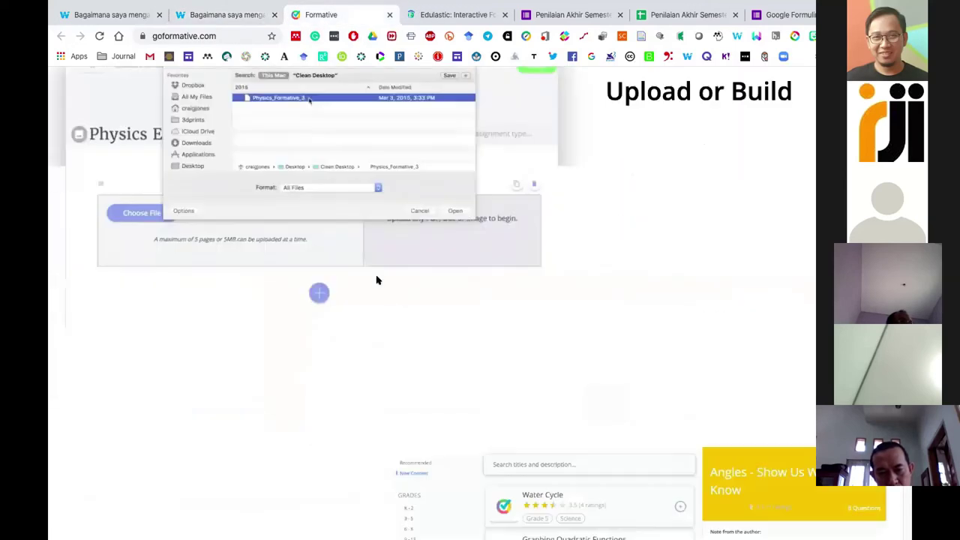
scroll(377, 280, up, 1)
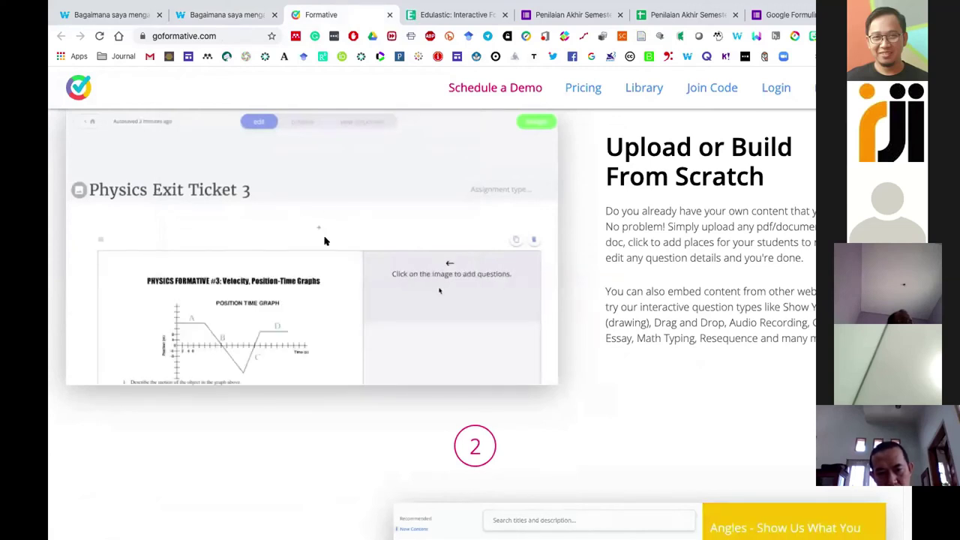
scroll(242, 261, down, 1)
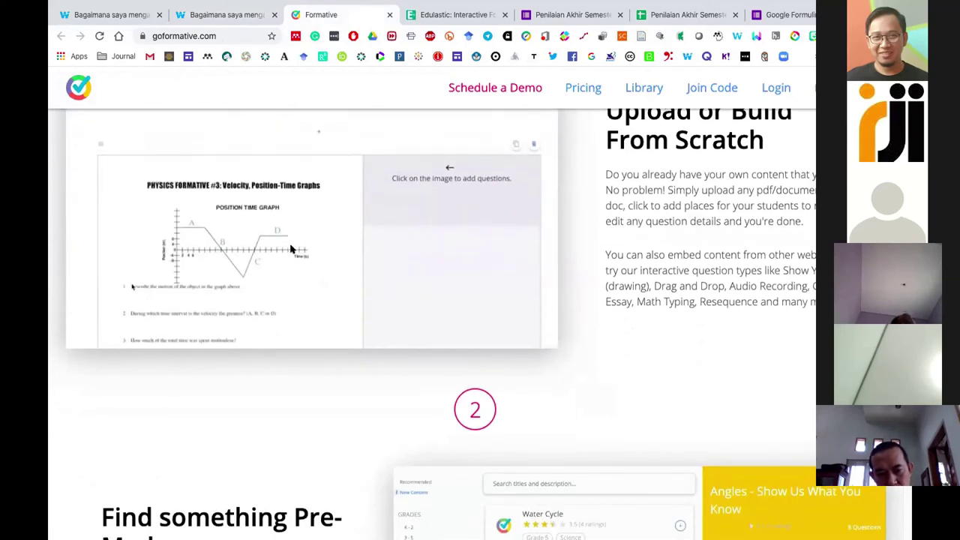
- Examine the technology-enhanced item types on the Edulastic website, and go back to the Formative page
click(454, 15)
scroll(452, 296, down, 10)
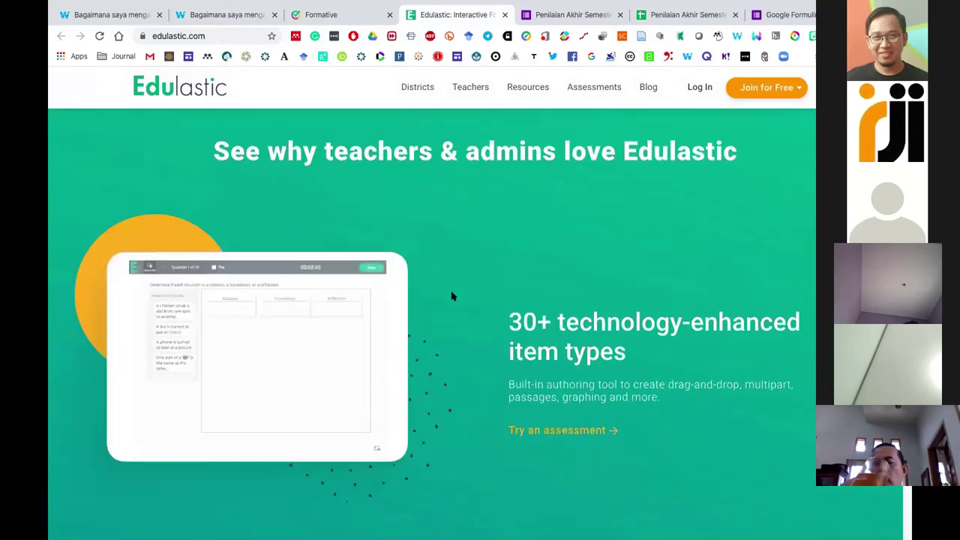
scroll(451, 296, down, 3)
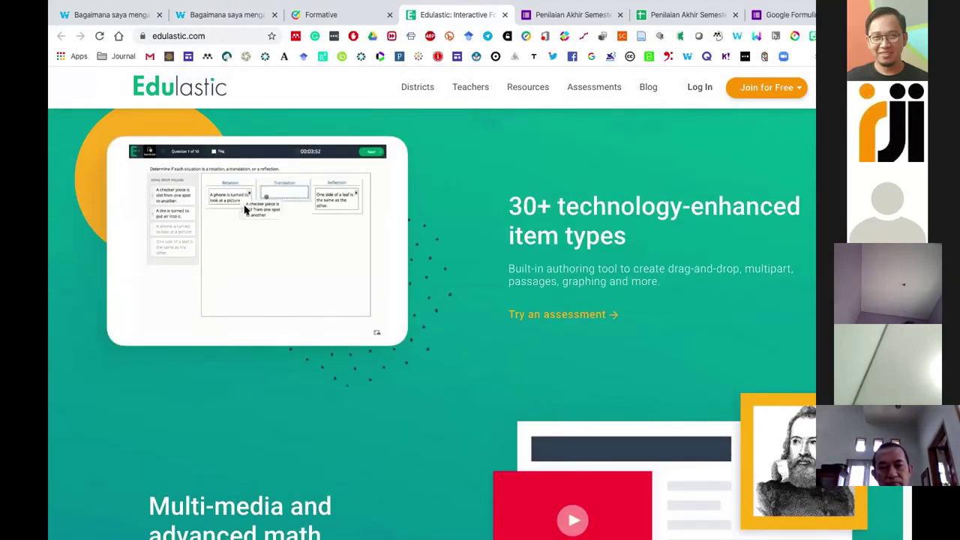
click(315, 15)
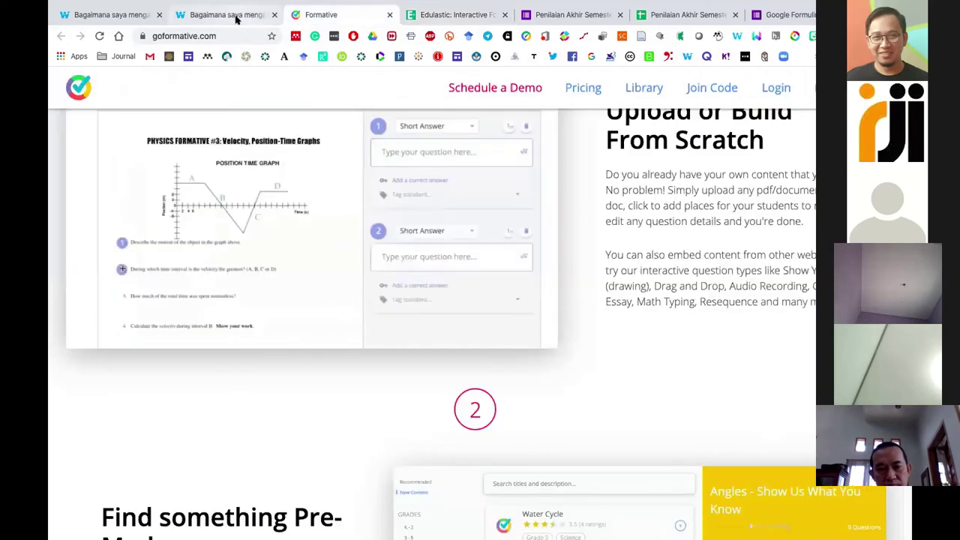
- Open the Flipgrid link from the Wakelet collection in a new tab and bring that page to the front
click(253, 18)
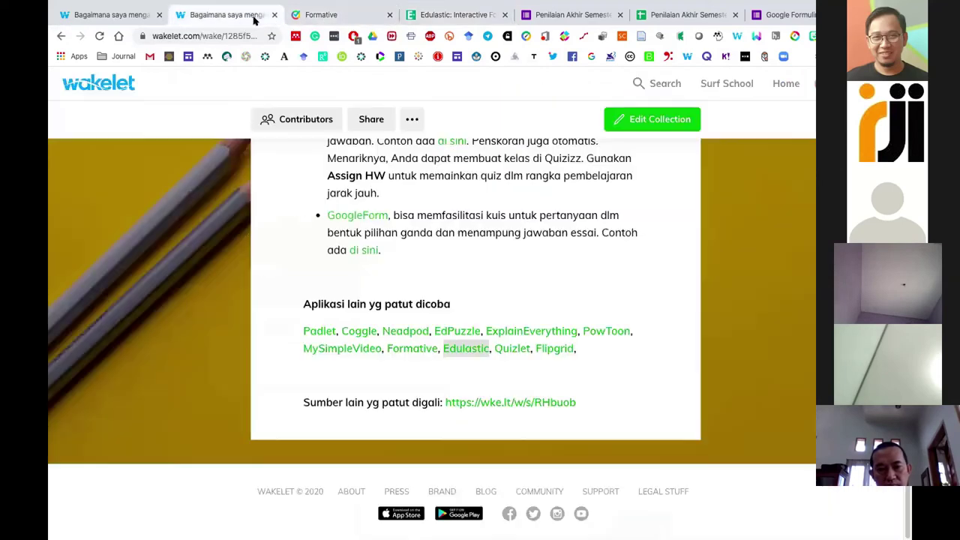
right_click(555, 350)
click(599, 289)
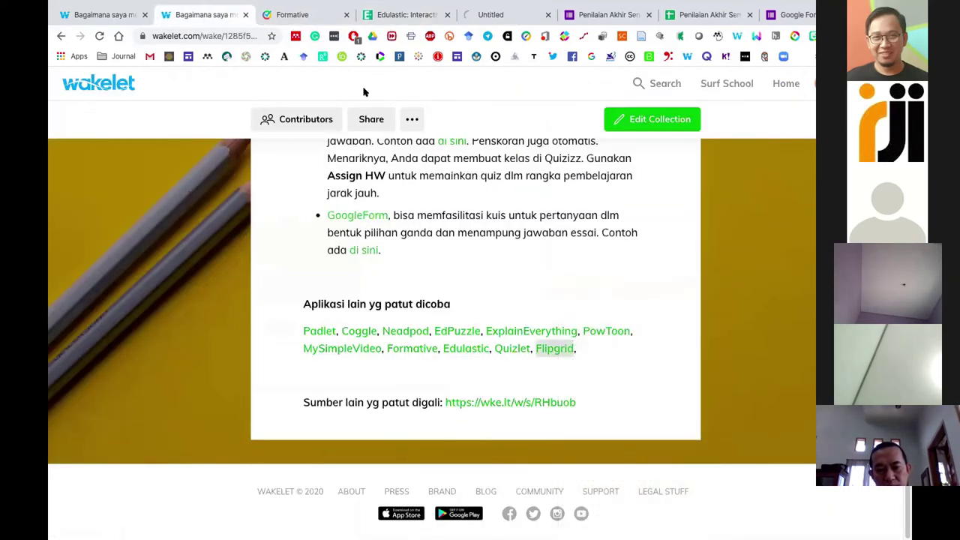
click(495, 21)
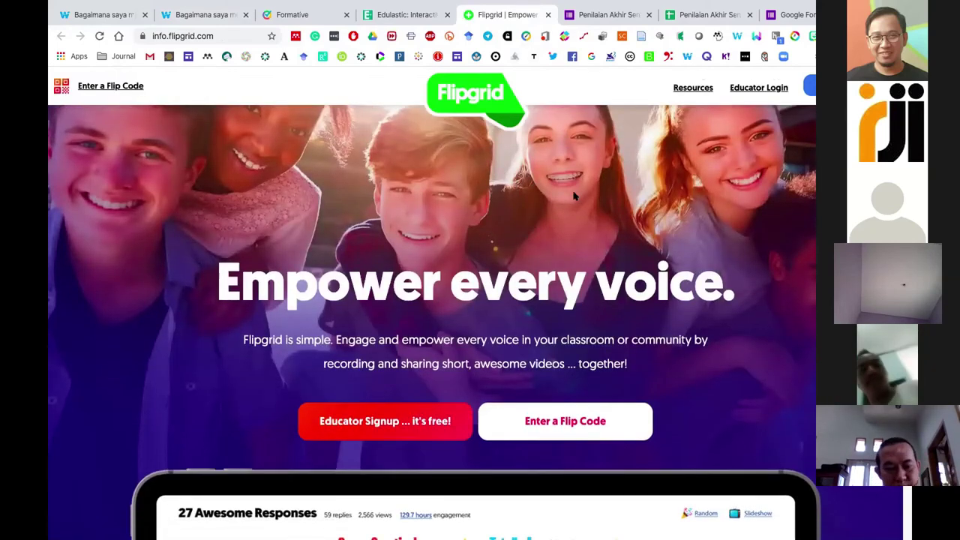
- Look over the Flipgrid homepage and its sample student video responses, and return to its heading
scroll(575, 192, down, 3)
scroll(478, 240, down, 2)
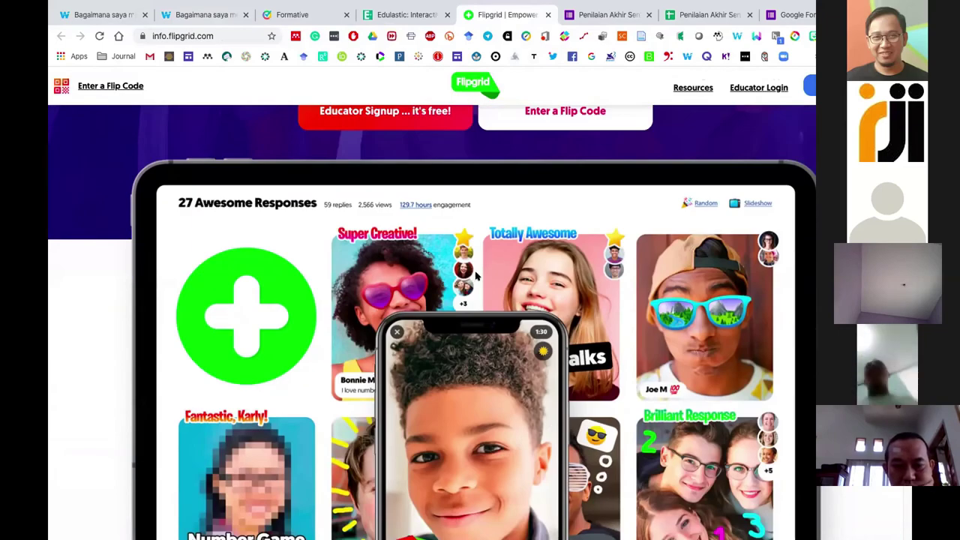
scroll(477, 289, down, 2)
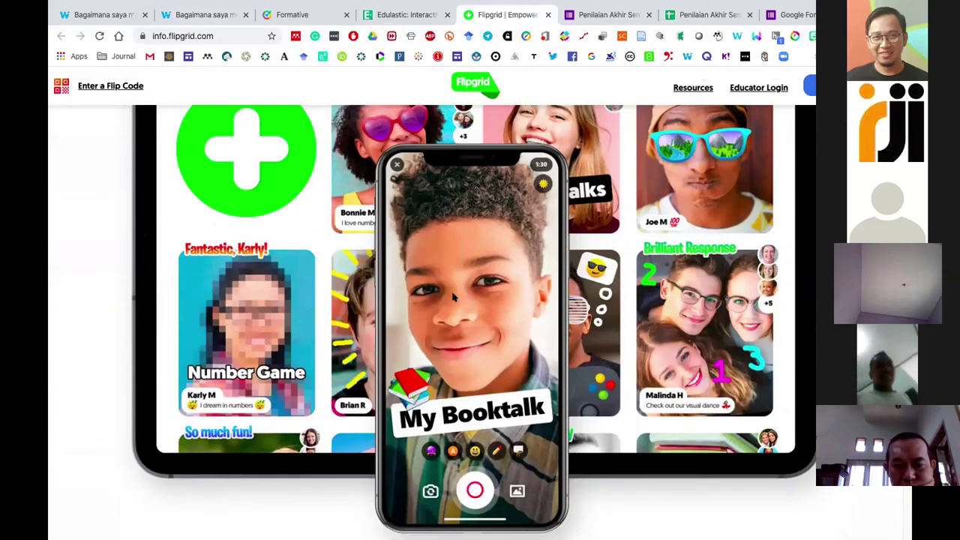
scroll(453, 296, up, 6)
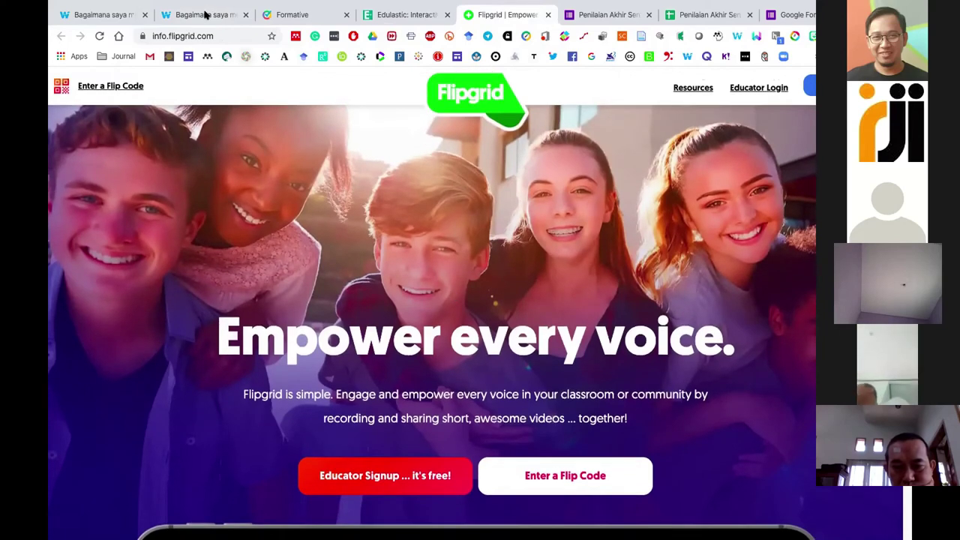
- Return to the Wakelet collection and review the Kahoot!, Quizizz and GoogleForm descriptions and the list of other apps
click(205, 15)
scroll(414, 247, up, 5)
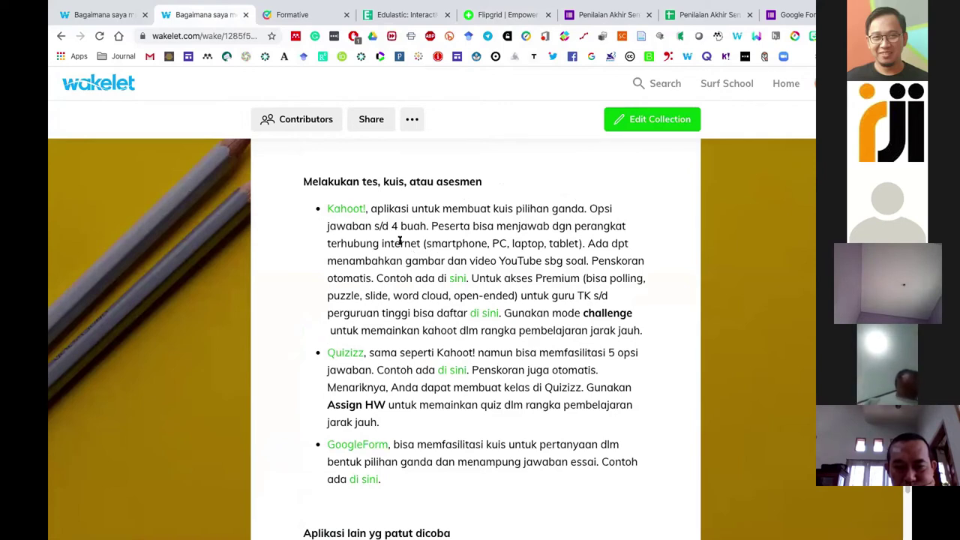
scroll(400, 240, down, 4)
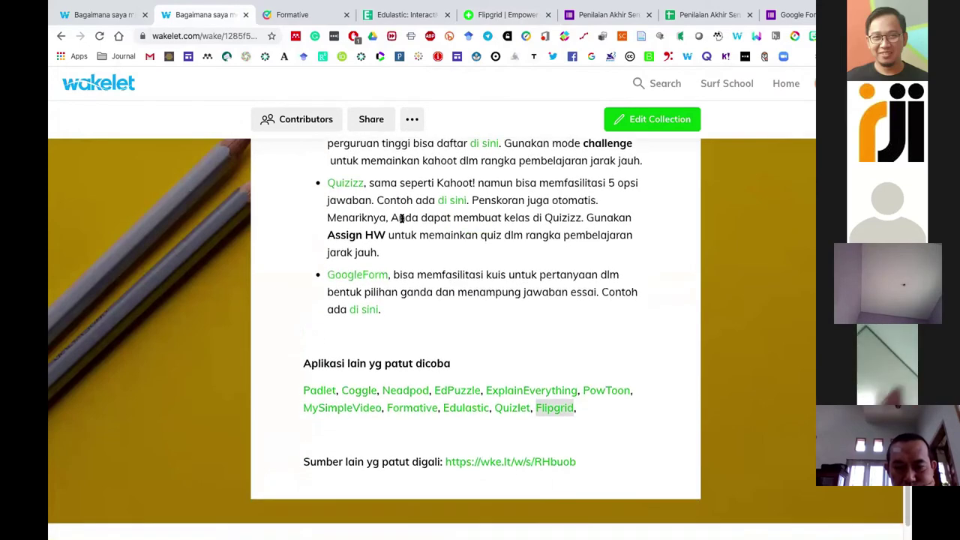
- Look through the other open desktops, including the Kahoot! results workbook and the PDF handout, and return to the Wakelet collection
key(ctrl+Left)
key(ctrl+Left)
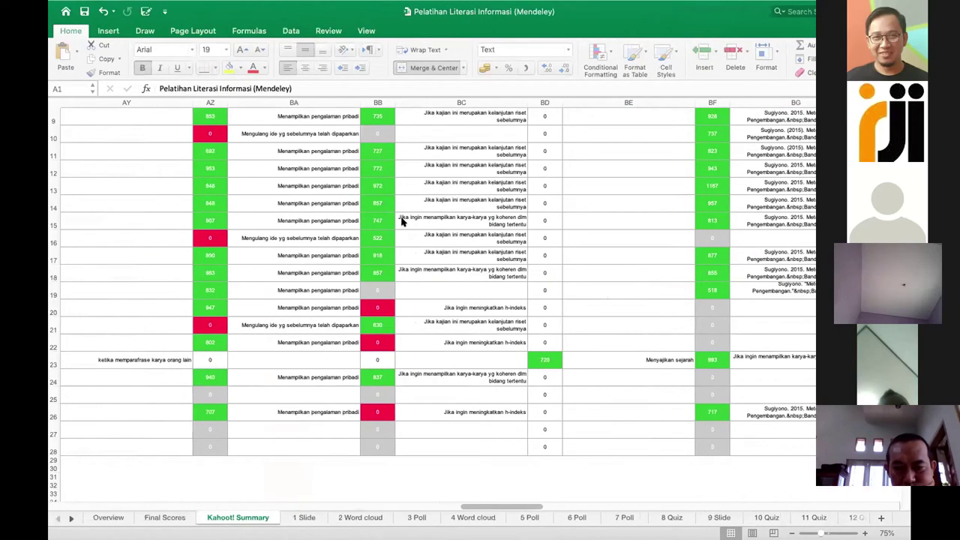
key(ctrl+Left)
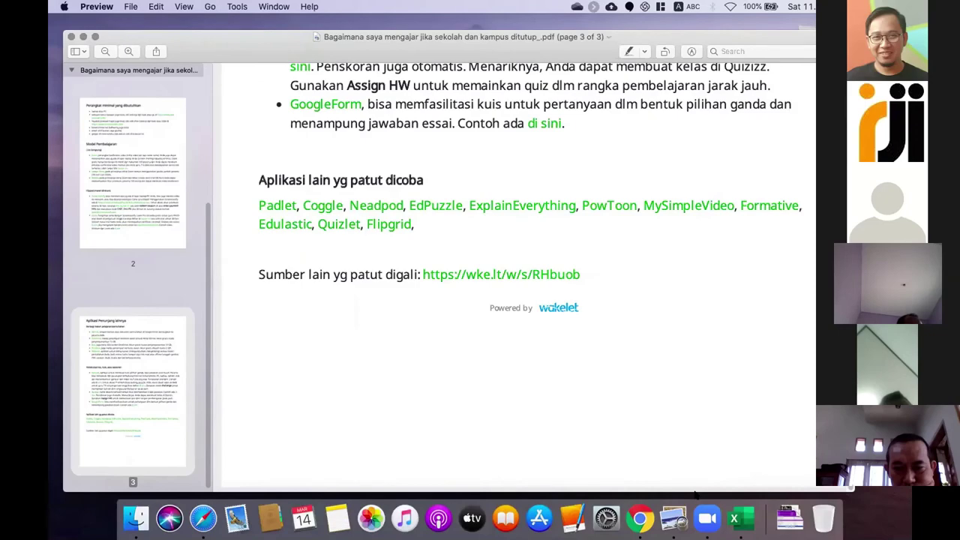
key(ctrl+Right)
key(ctrl+Right)
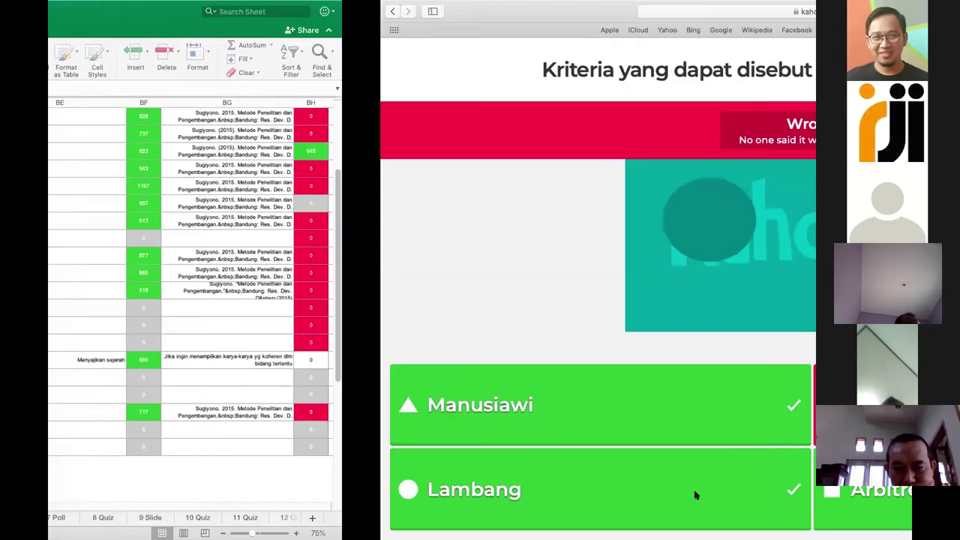
key(ctrl+Right)
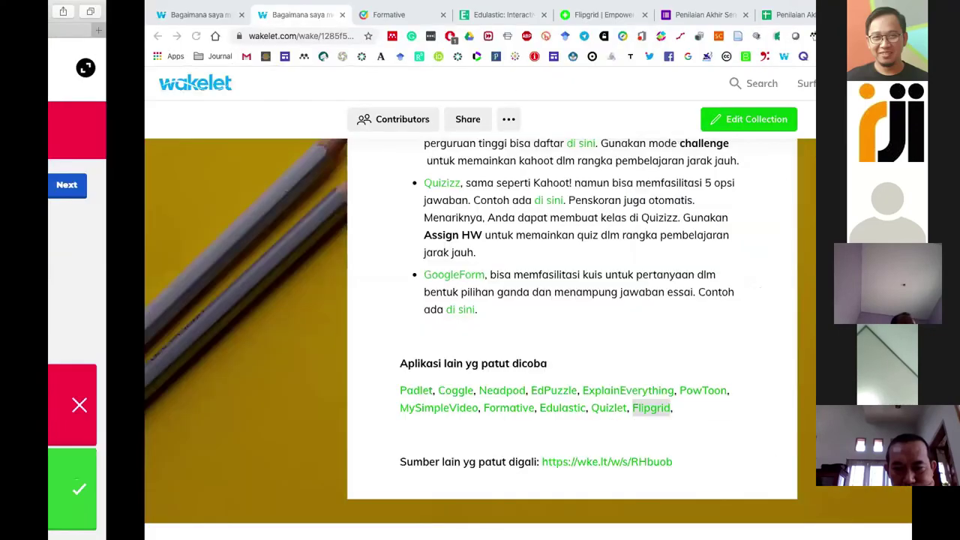